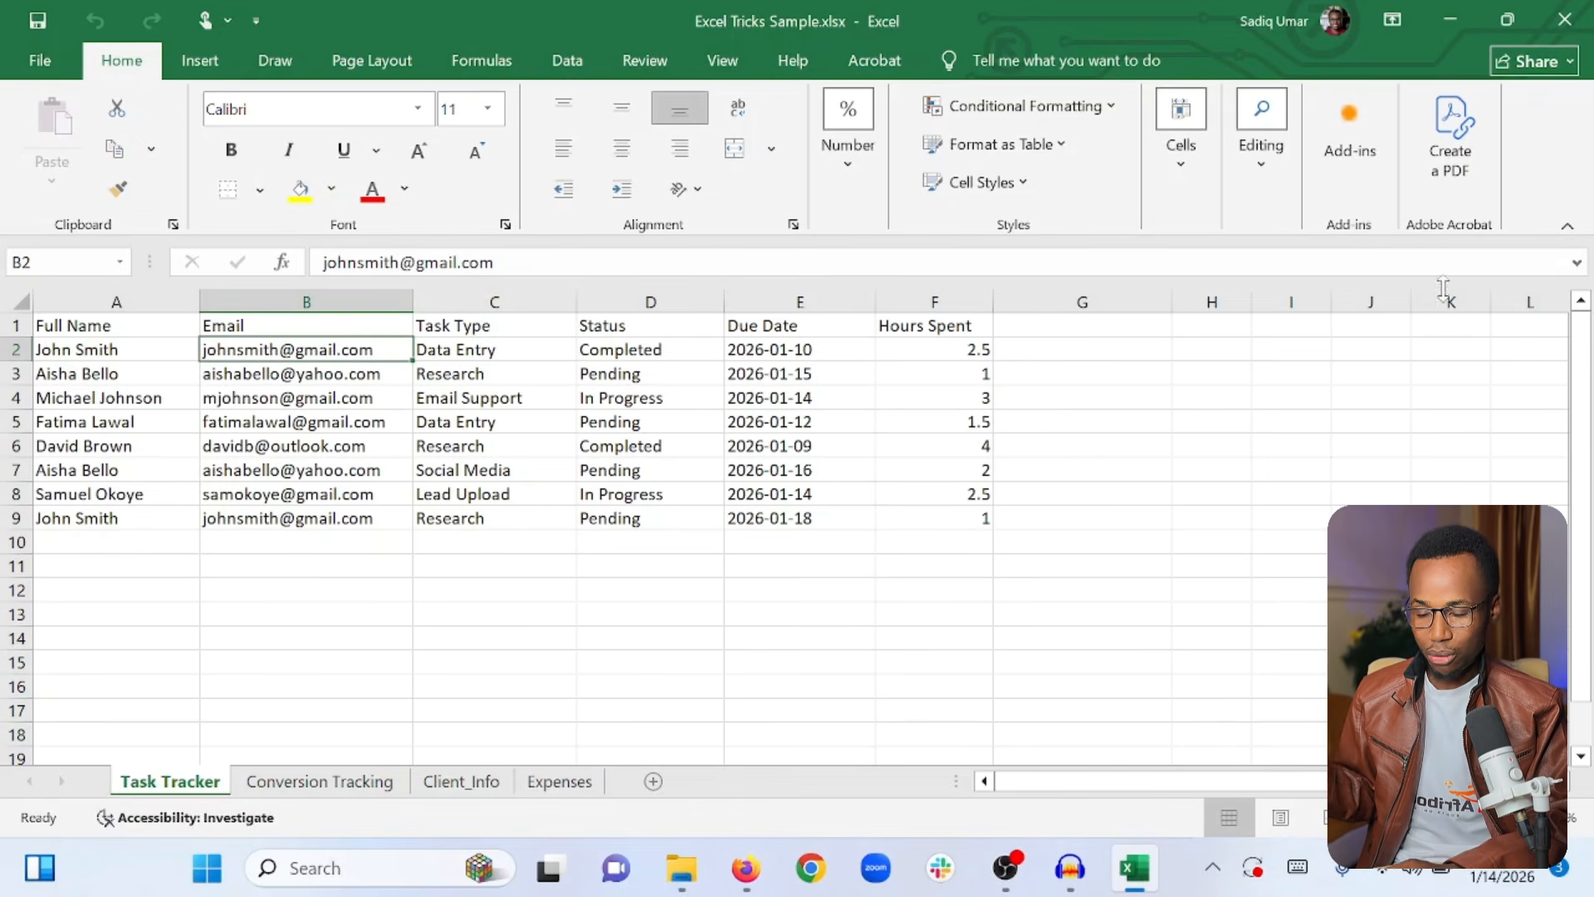
Add the column header "Usernane" in cell G1, beside Hours Spent
left_click(1117, 327)
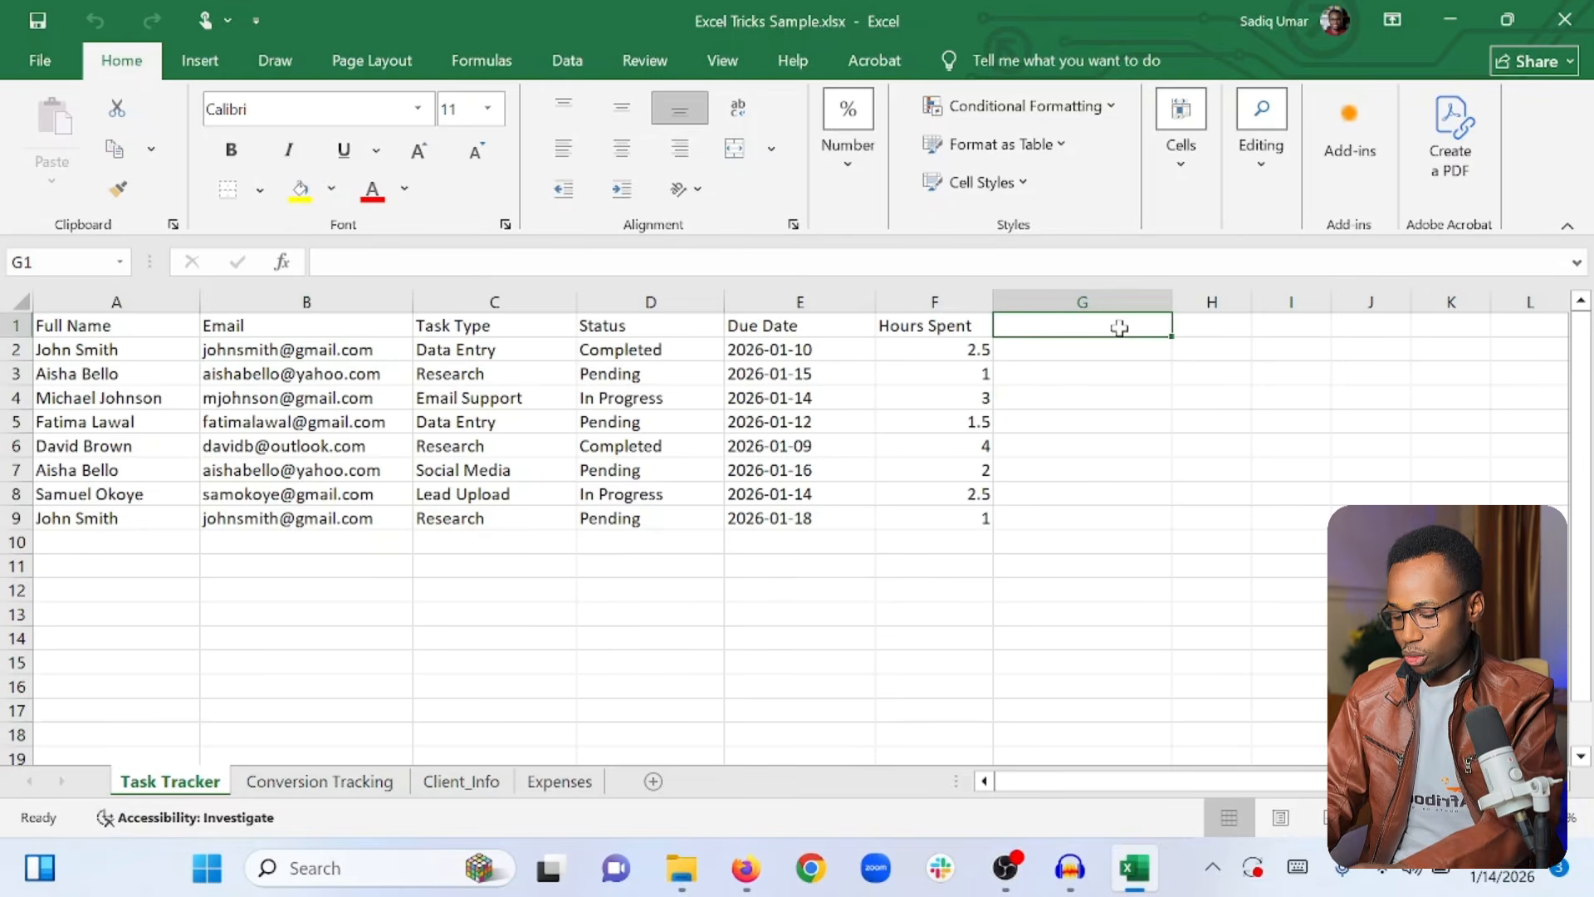
type("UsernM")
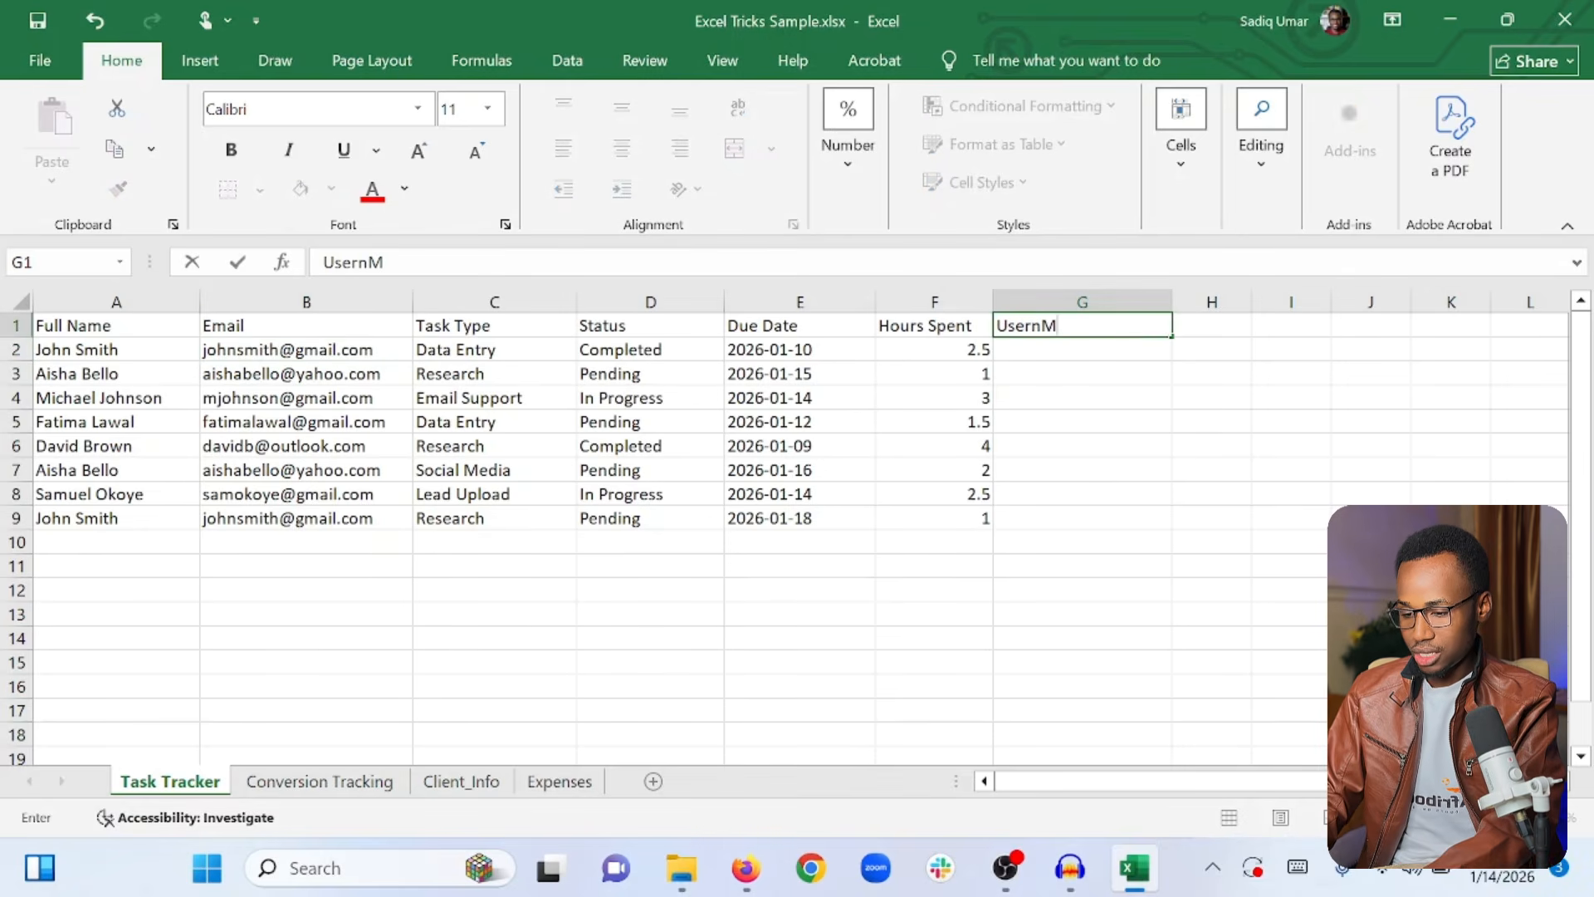
key("BackSpace")
key("BackSpace")
type("nane")
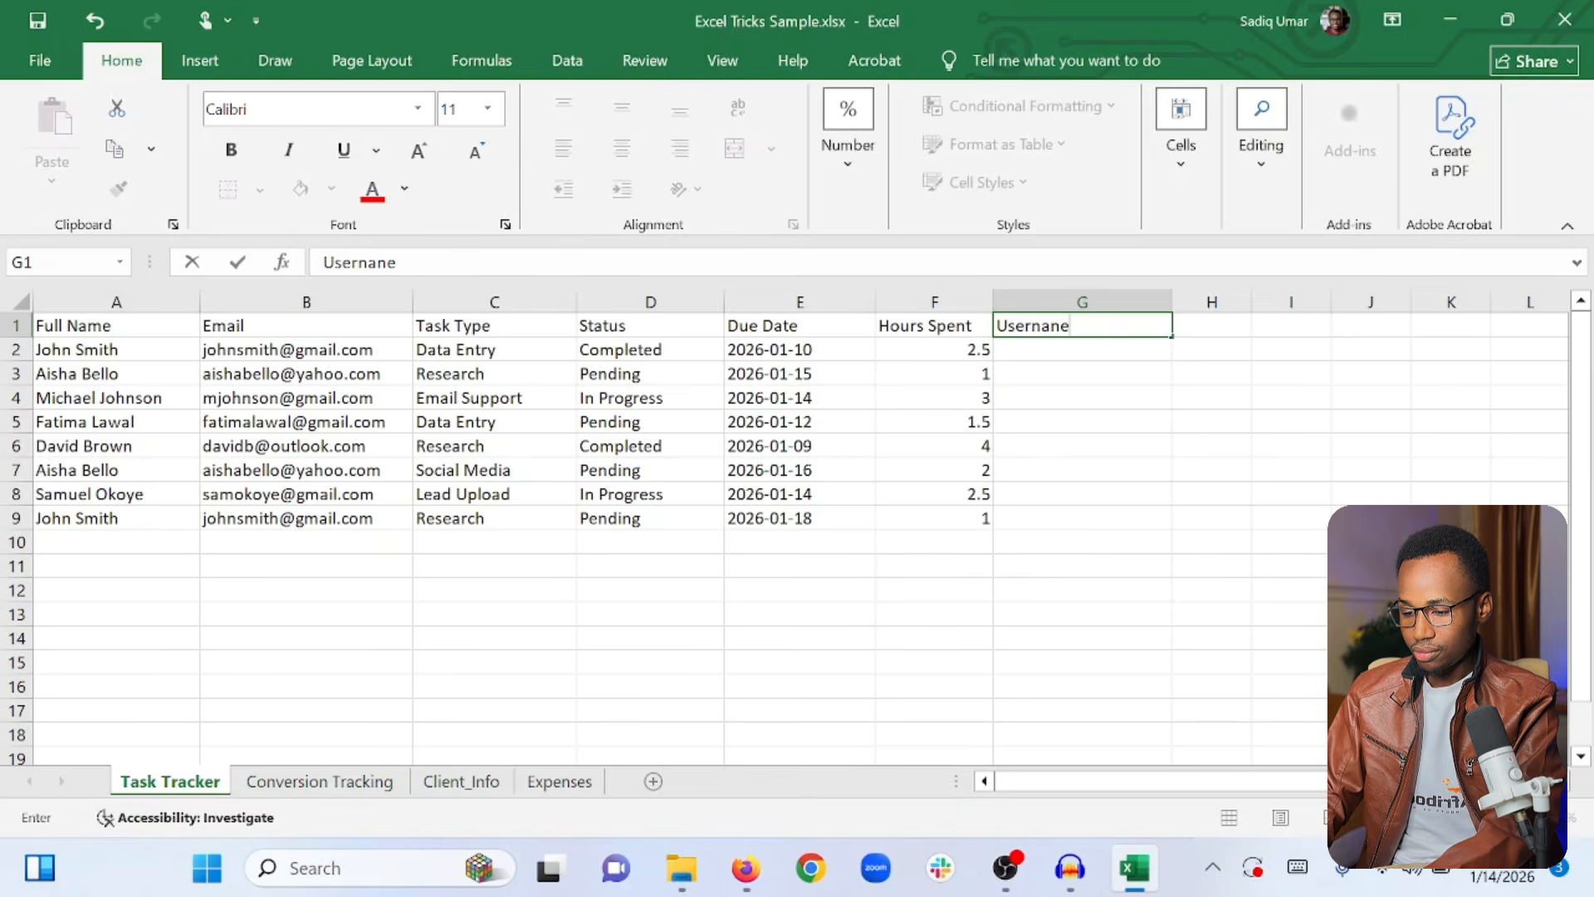
key("Return")
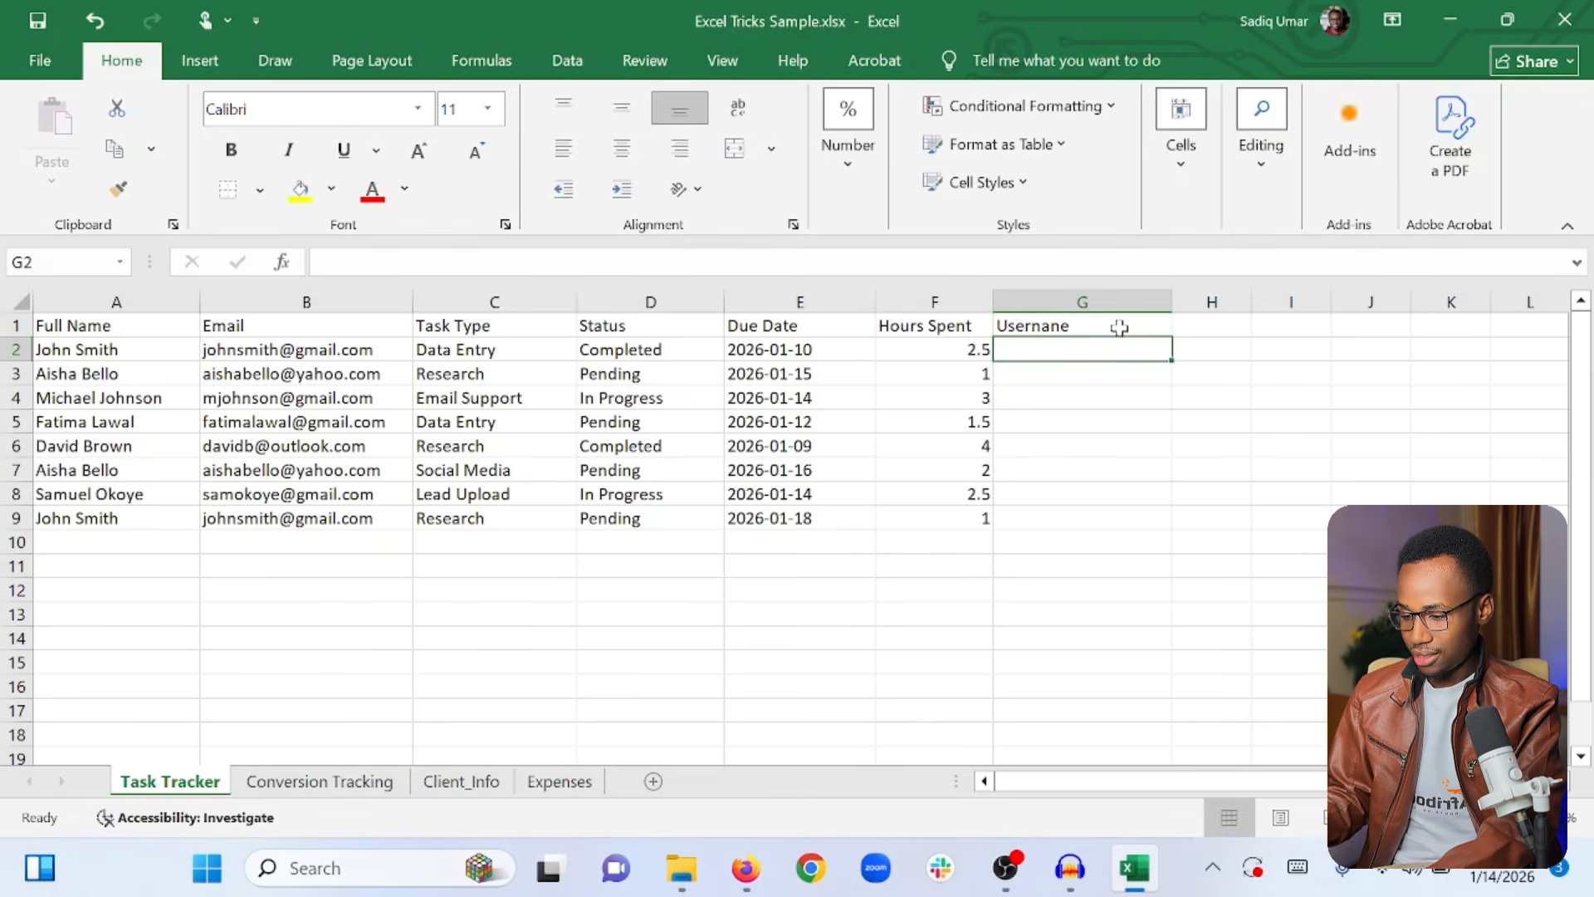
Enter the first record's email username in G2 and Flash Fill the remaining usernames down column G
type("jo")
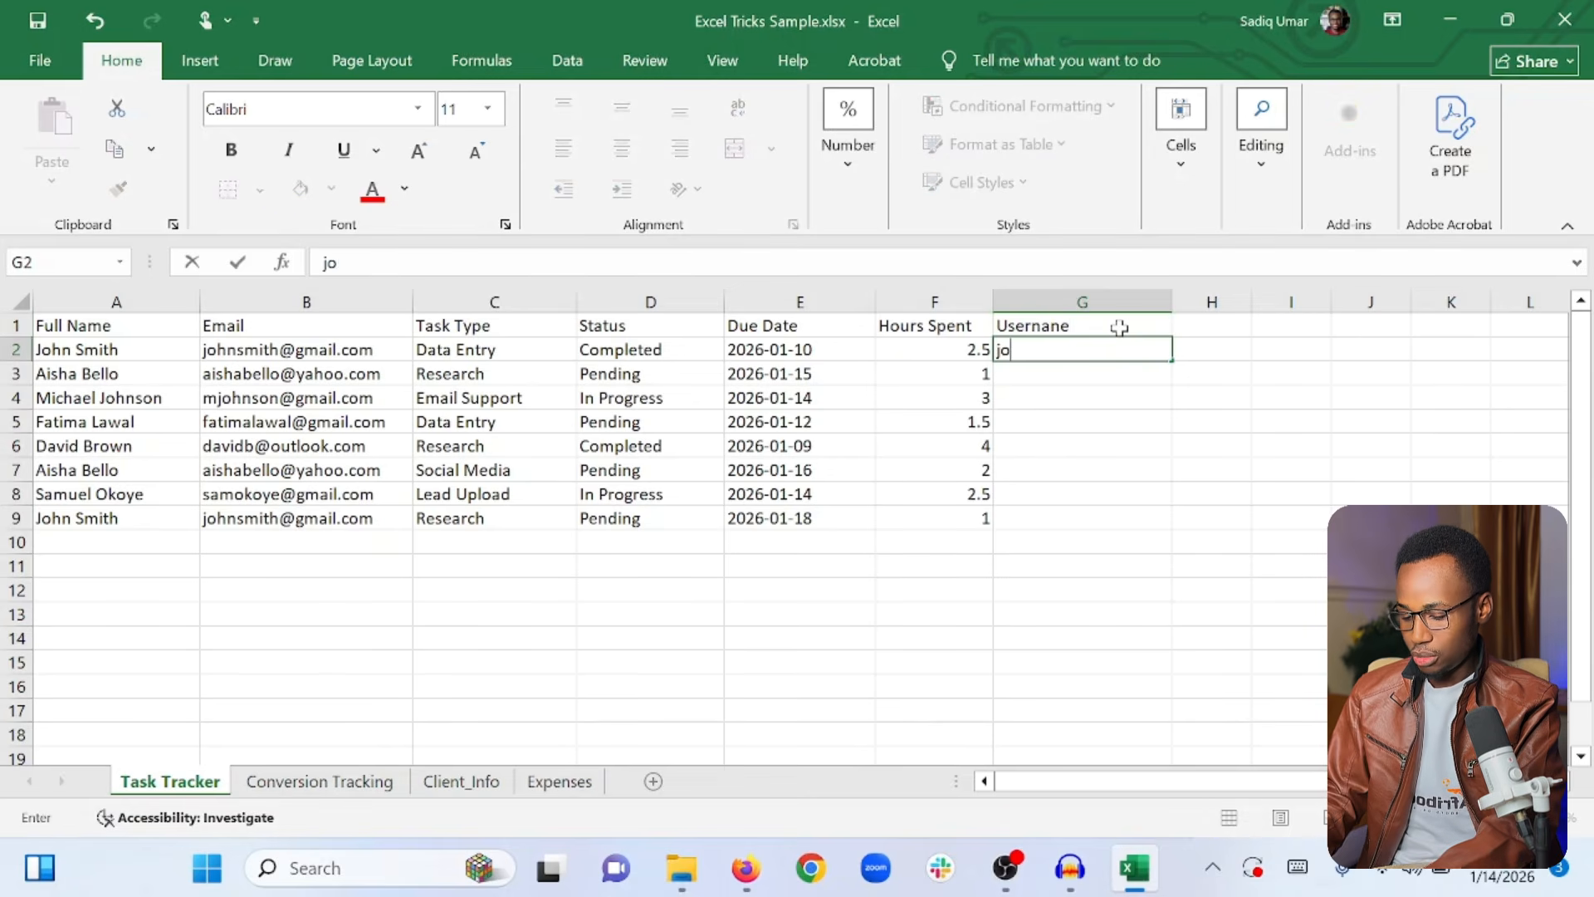
type("hnsmith")
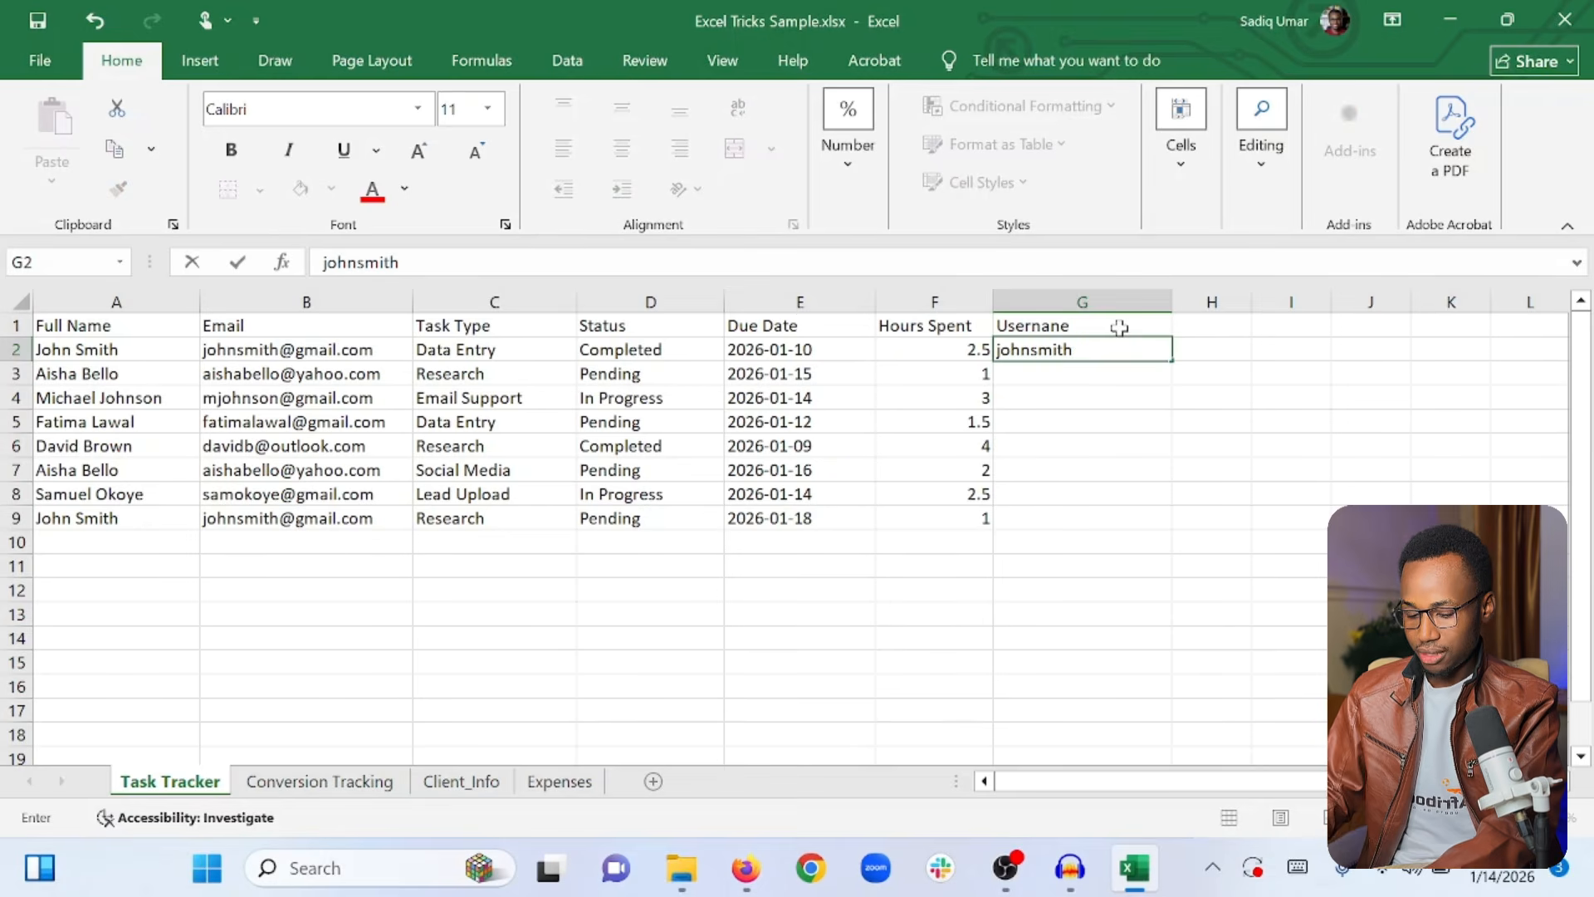
key("Return")
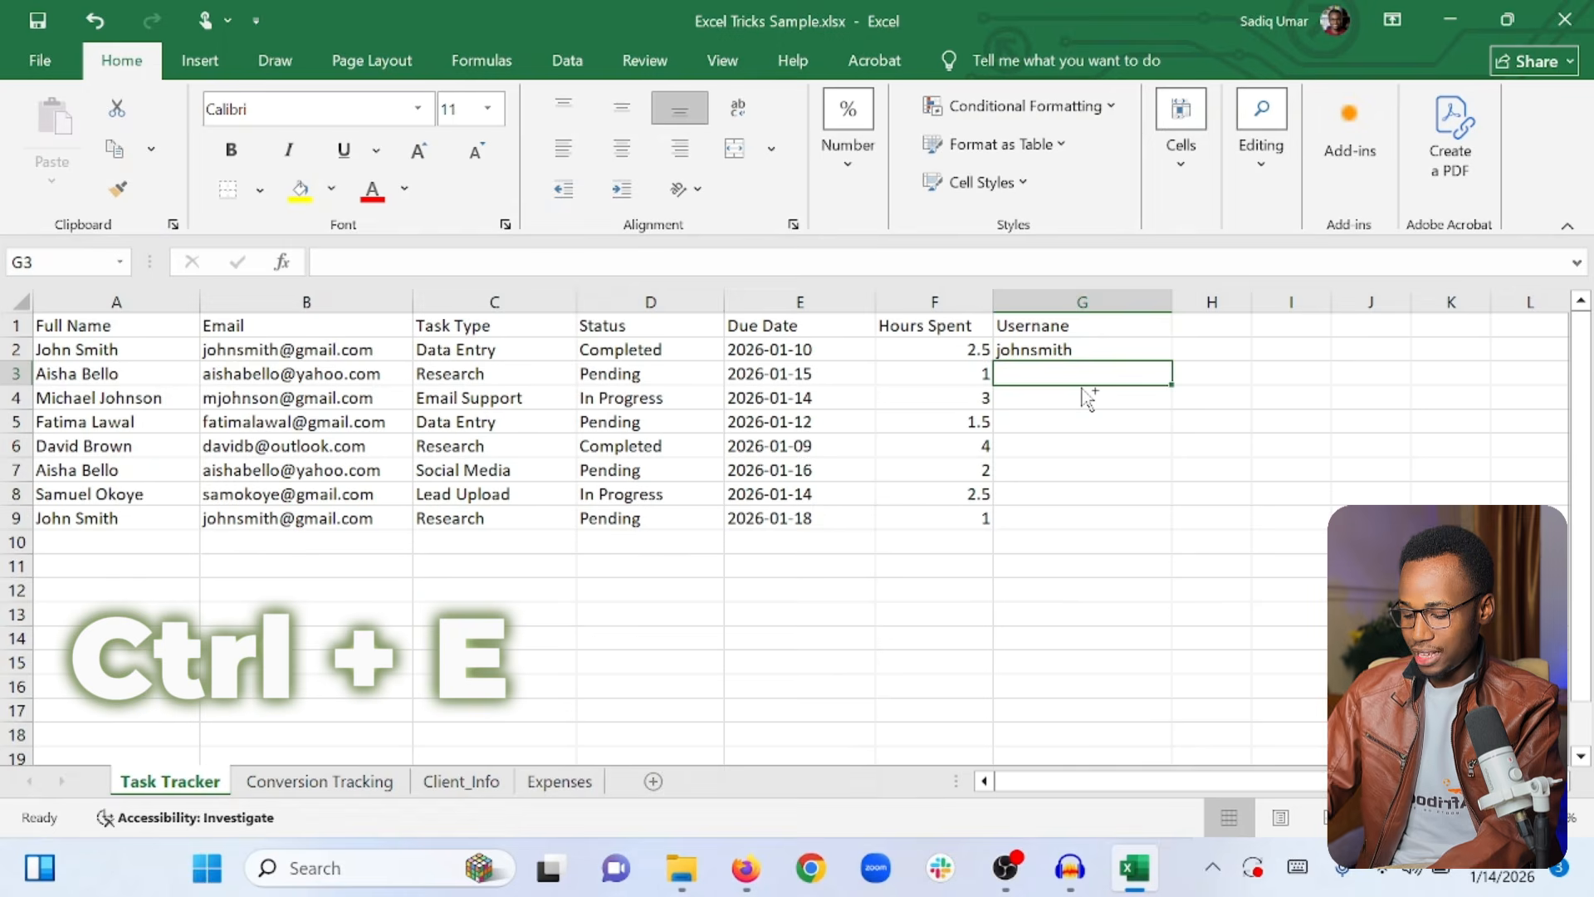
key("ctrl+e")
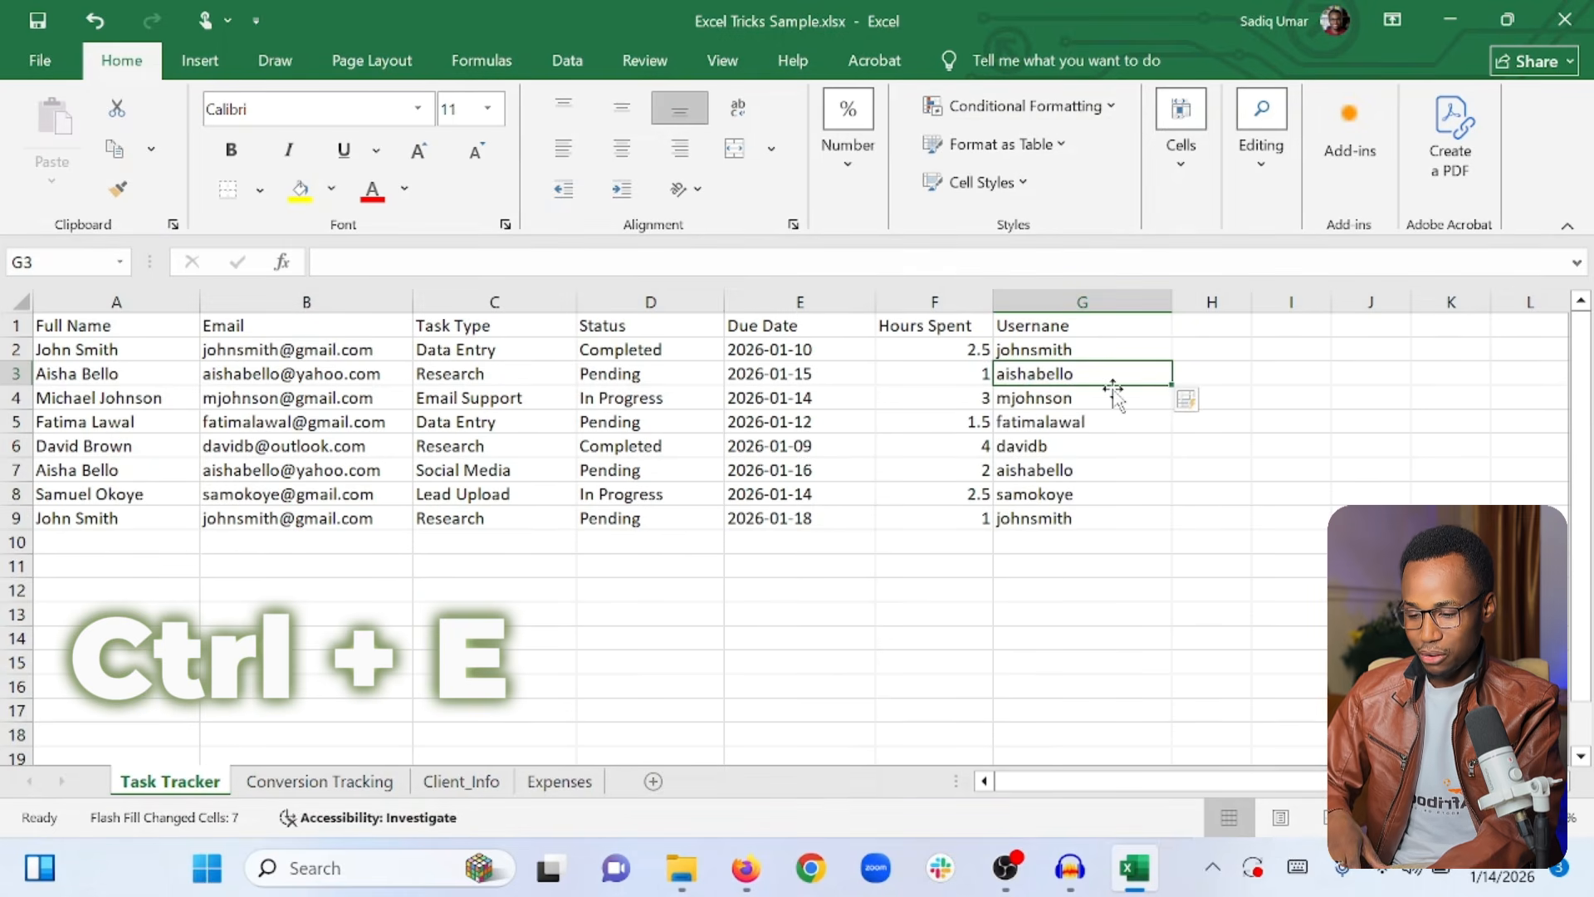
left_click(1088, 423)
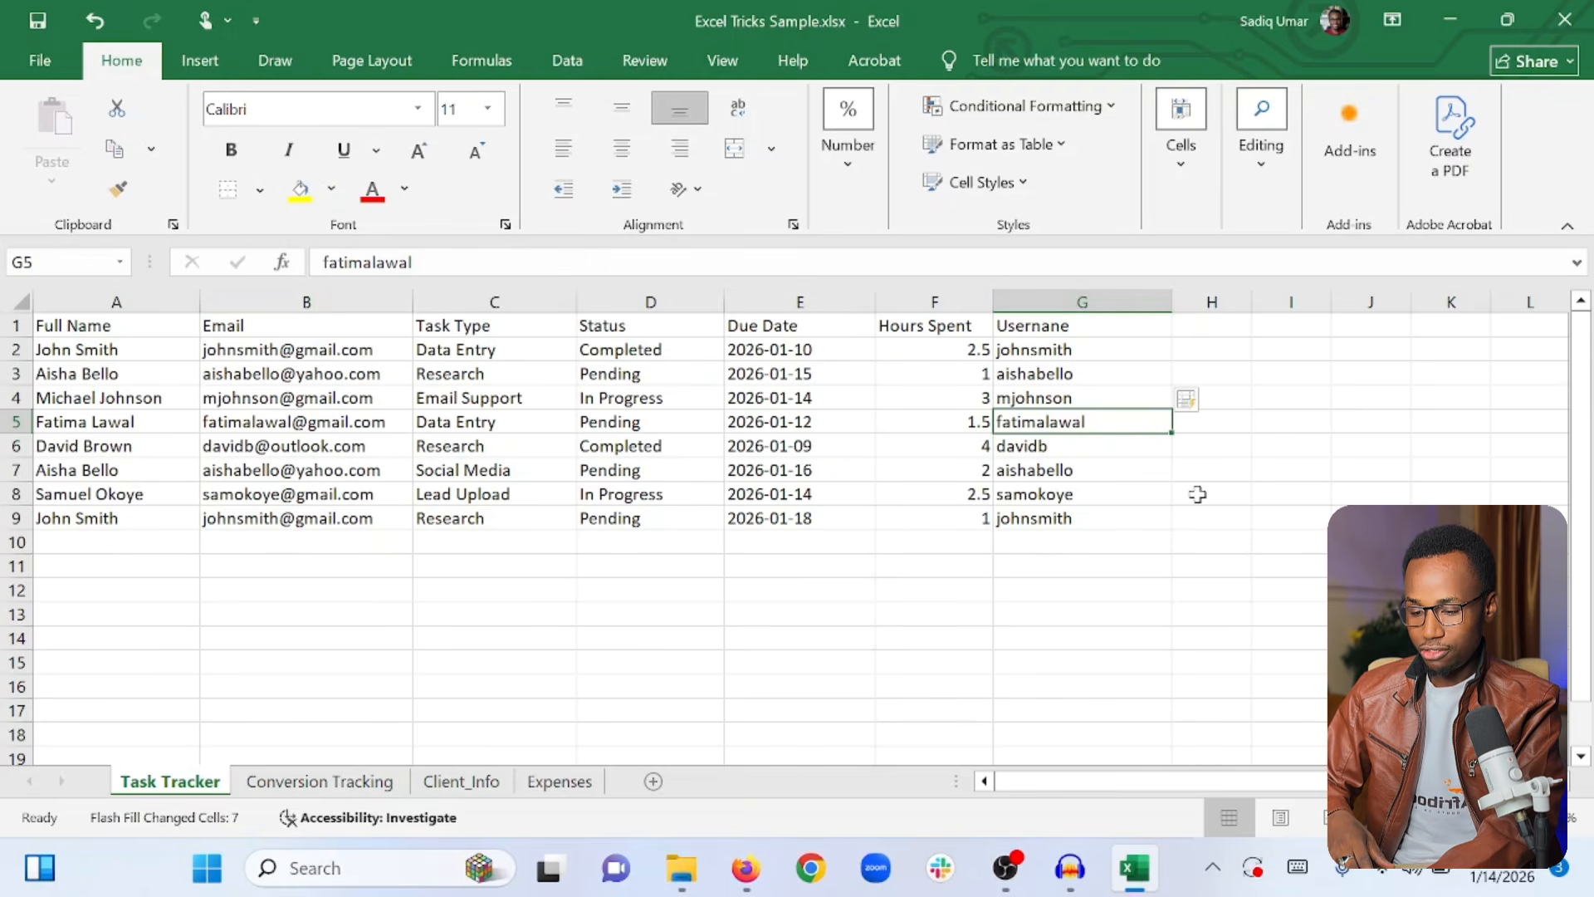
Add the column header "First Name" in cell H1
left_click(74, 325)
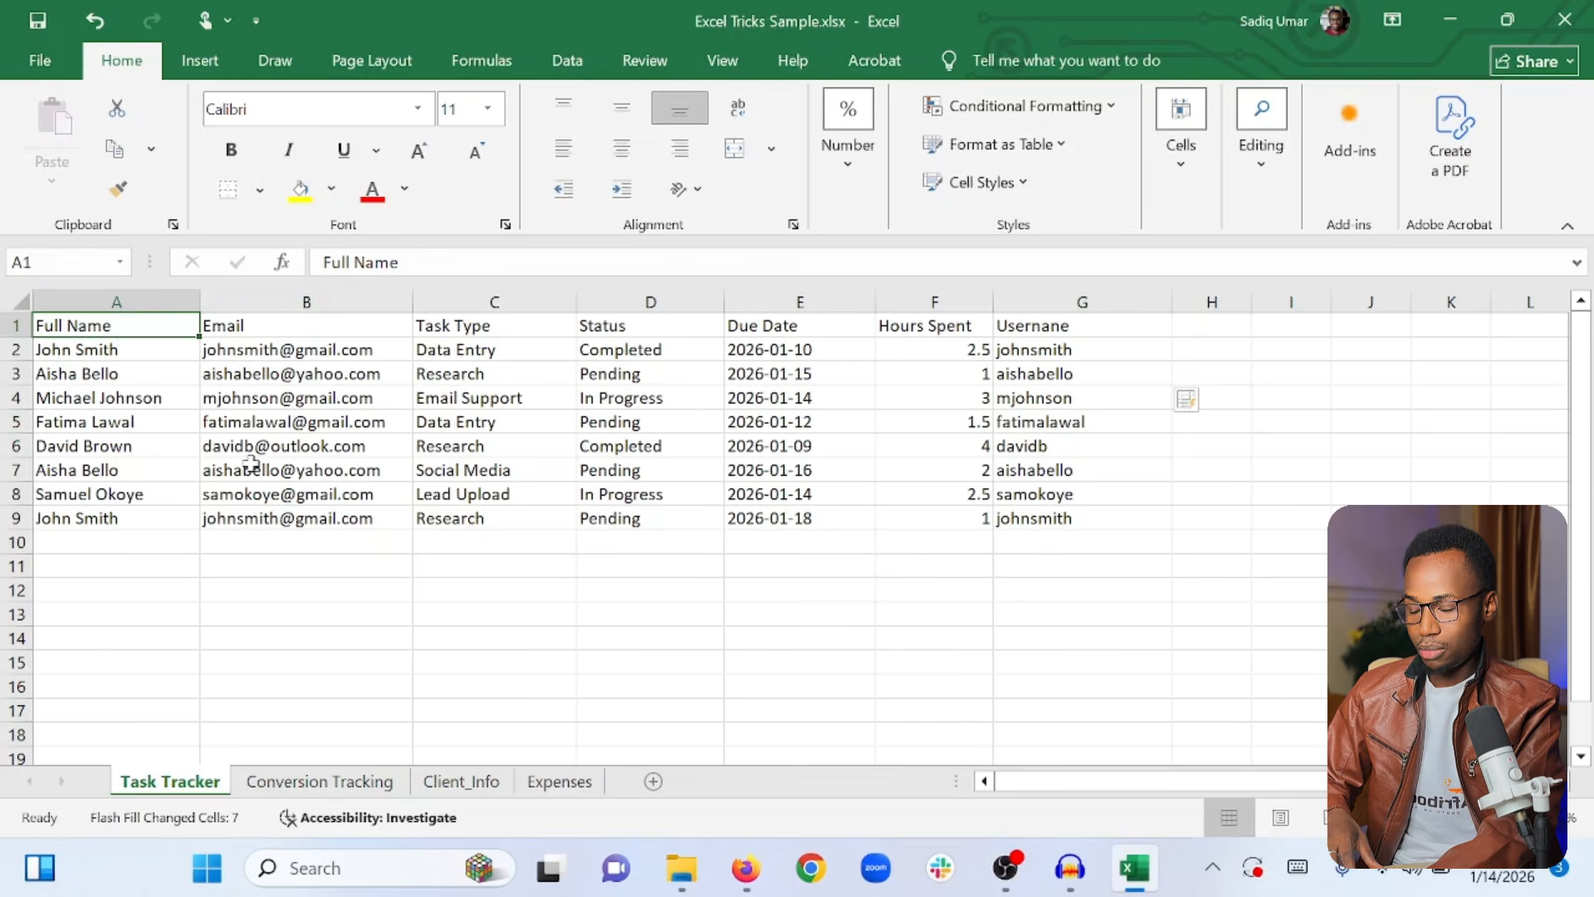
left_click(1187, 324)
type("Firs")
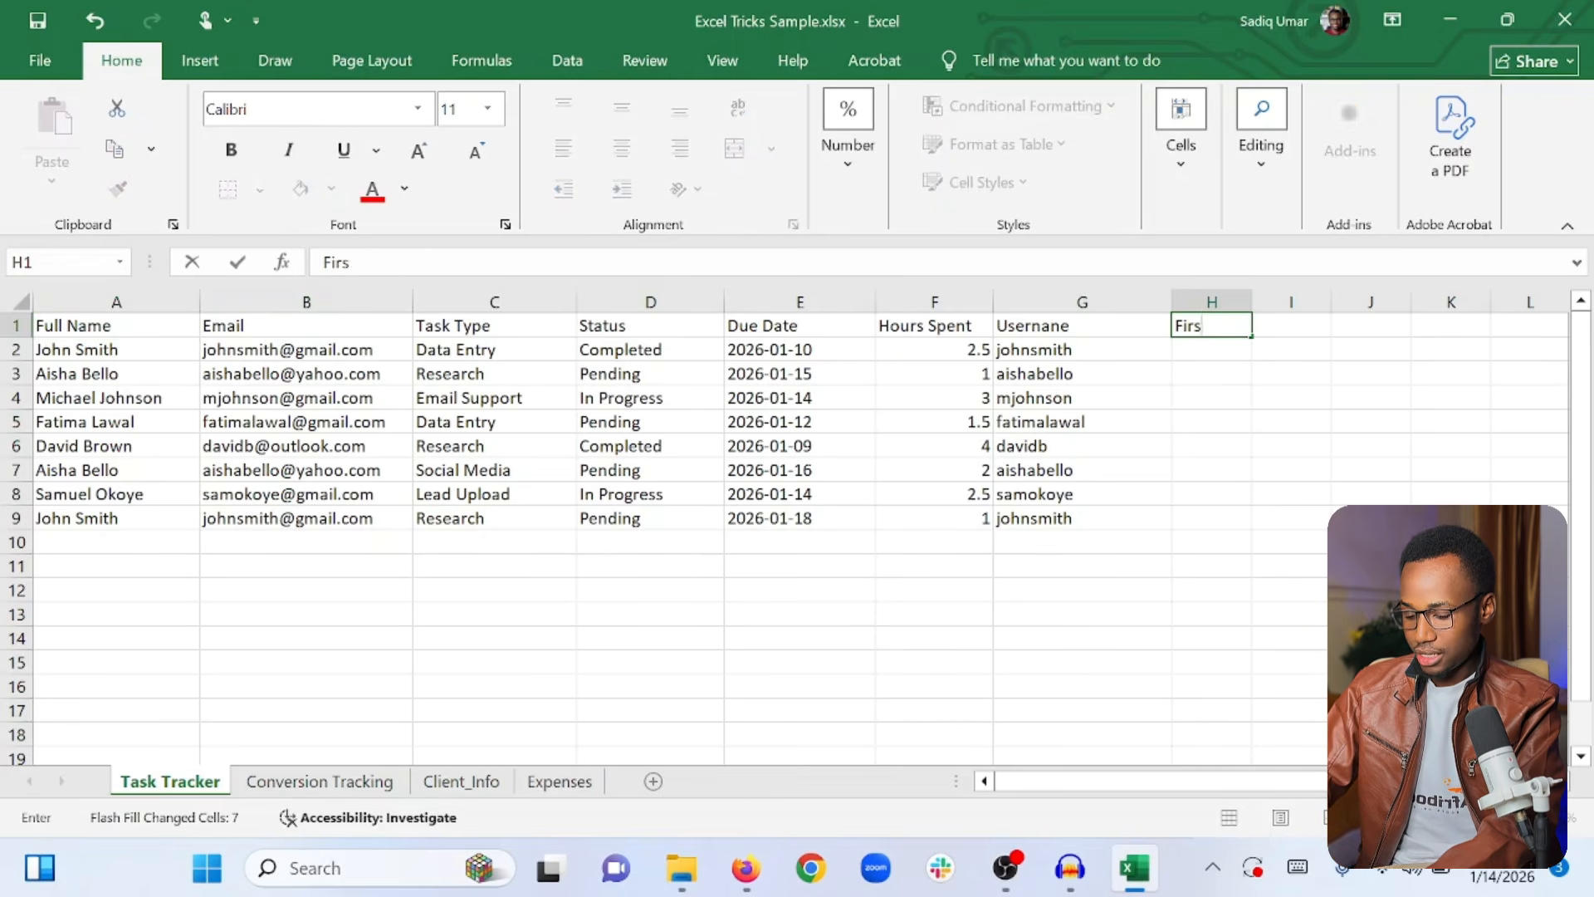
type("t Nam")
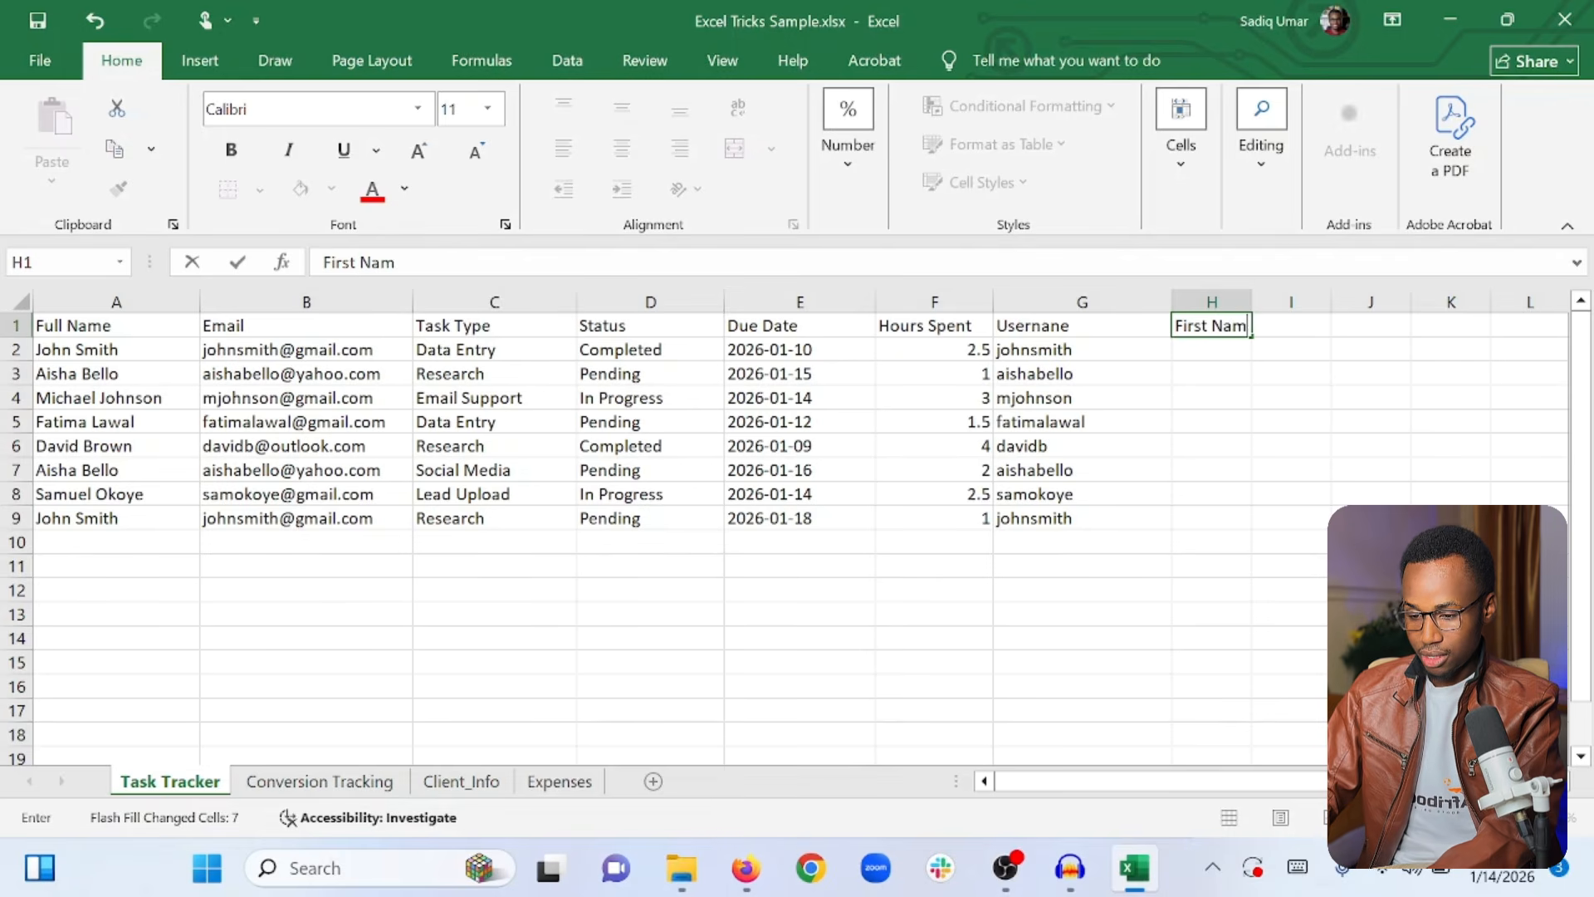
type("w")
key("Return")
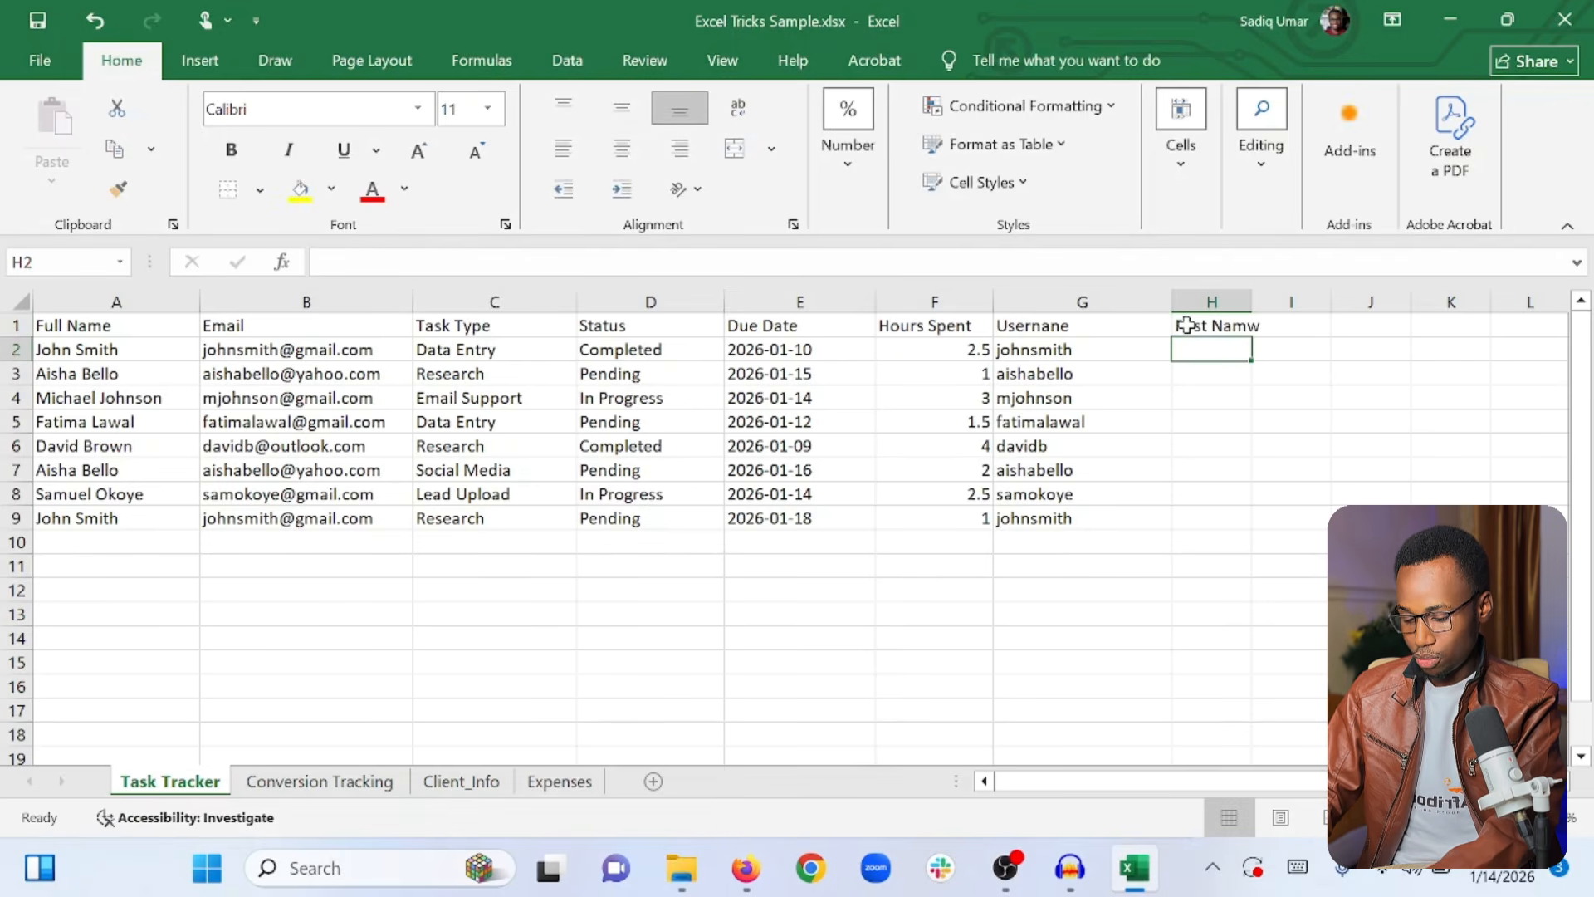
left_click(1186, 325)
type("Fir")
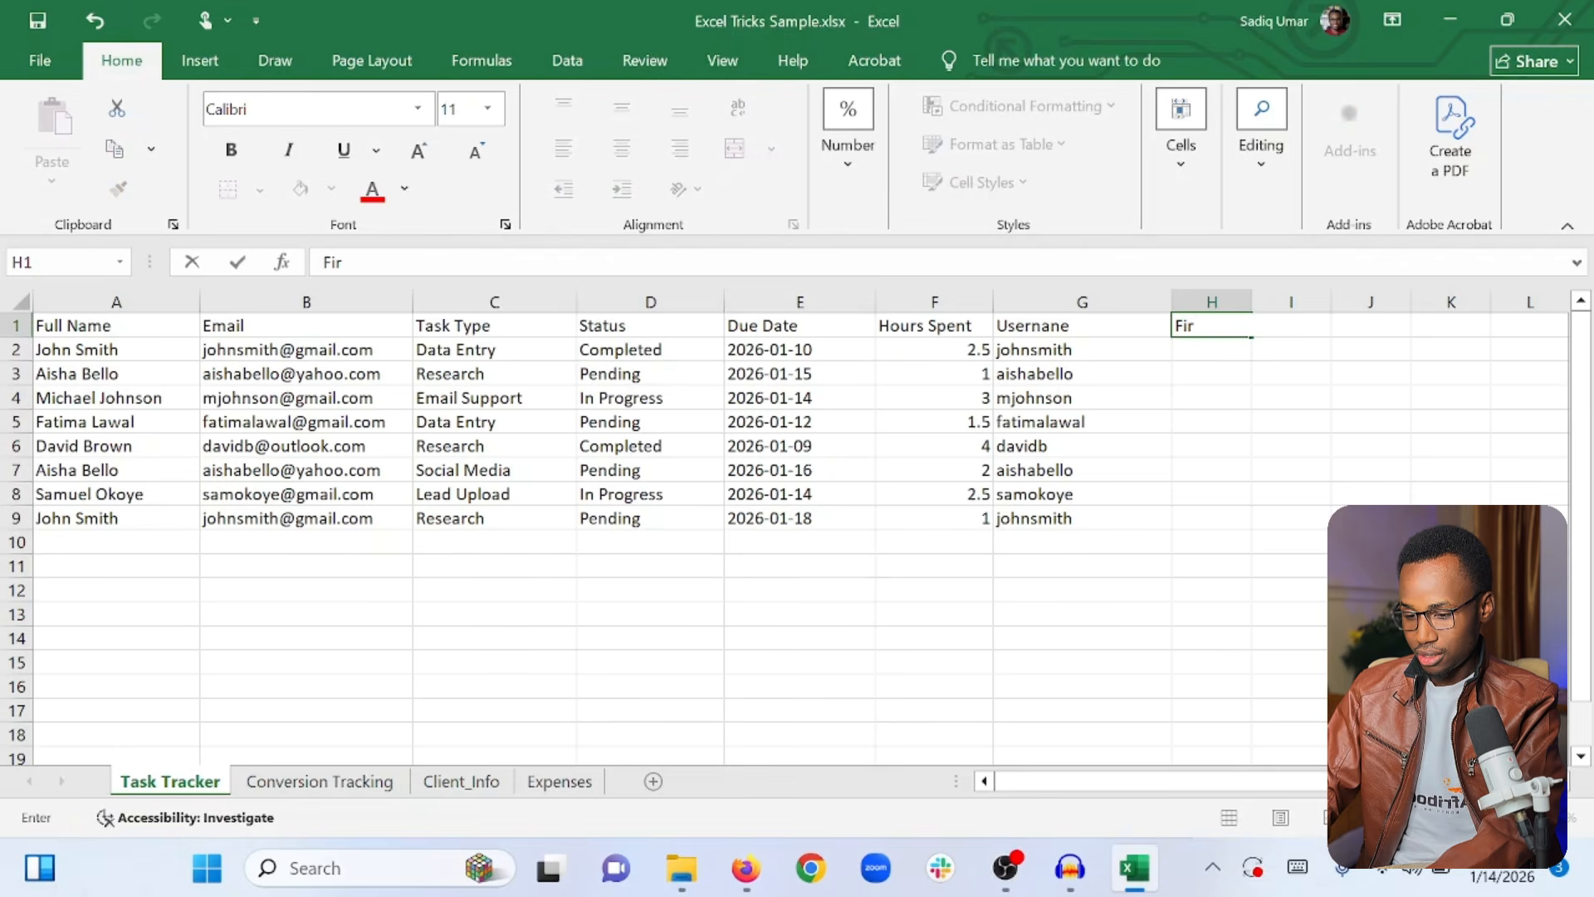
type("st Name")
key("Return")
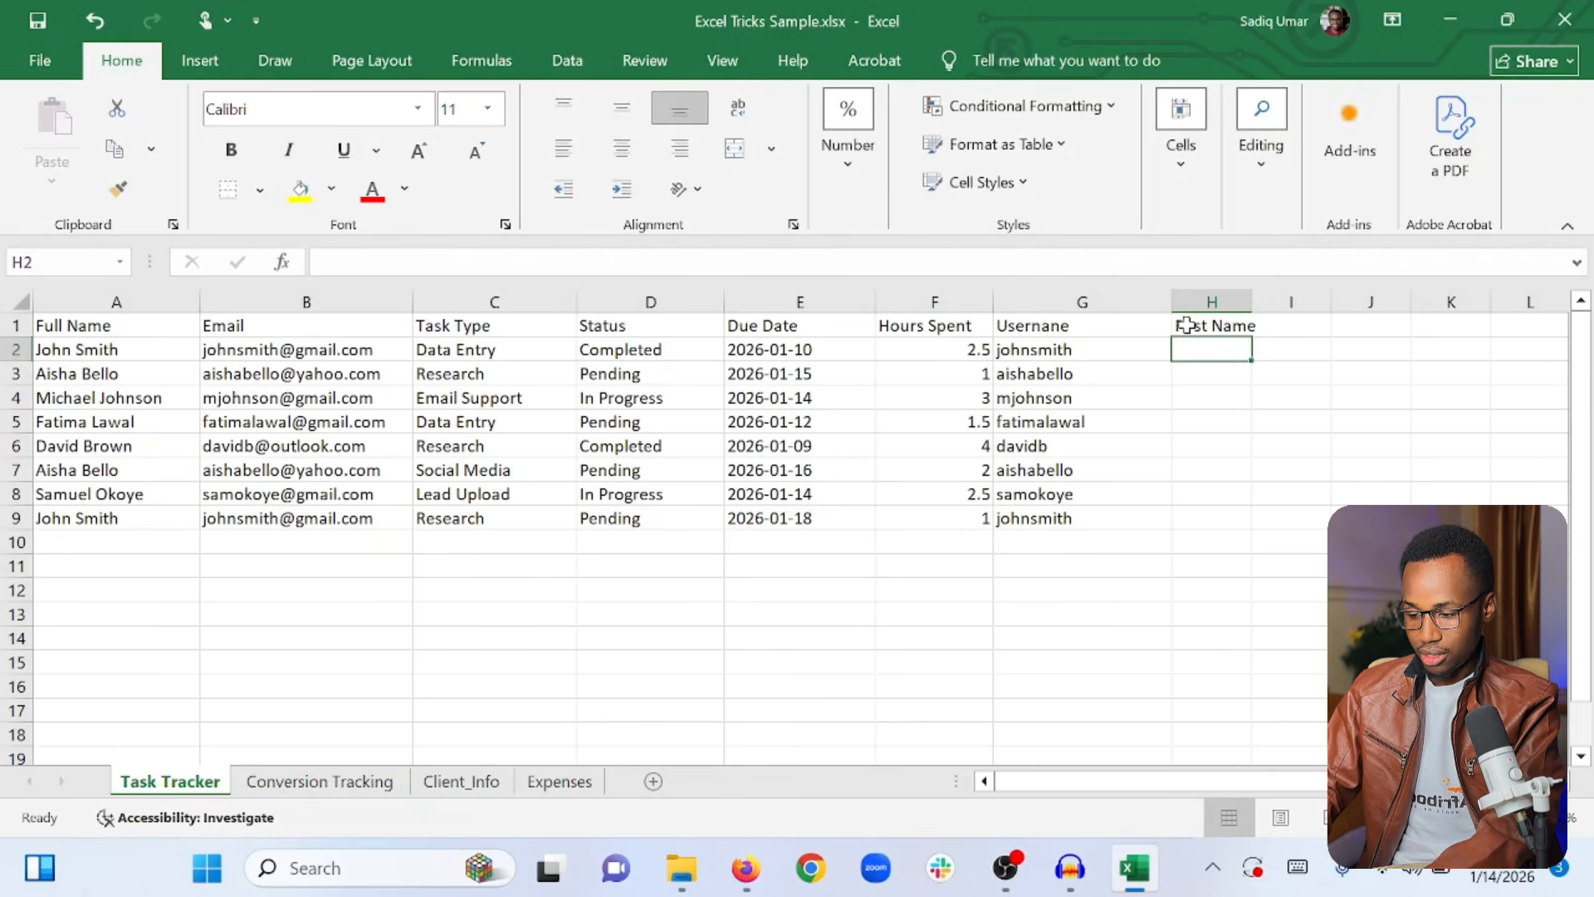
Enter the first record's given name in H2 and Flash Fill the remaining first names down column H
type("John")
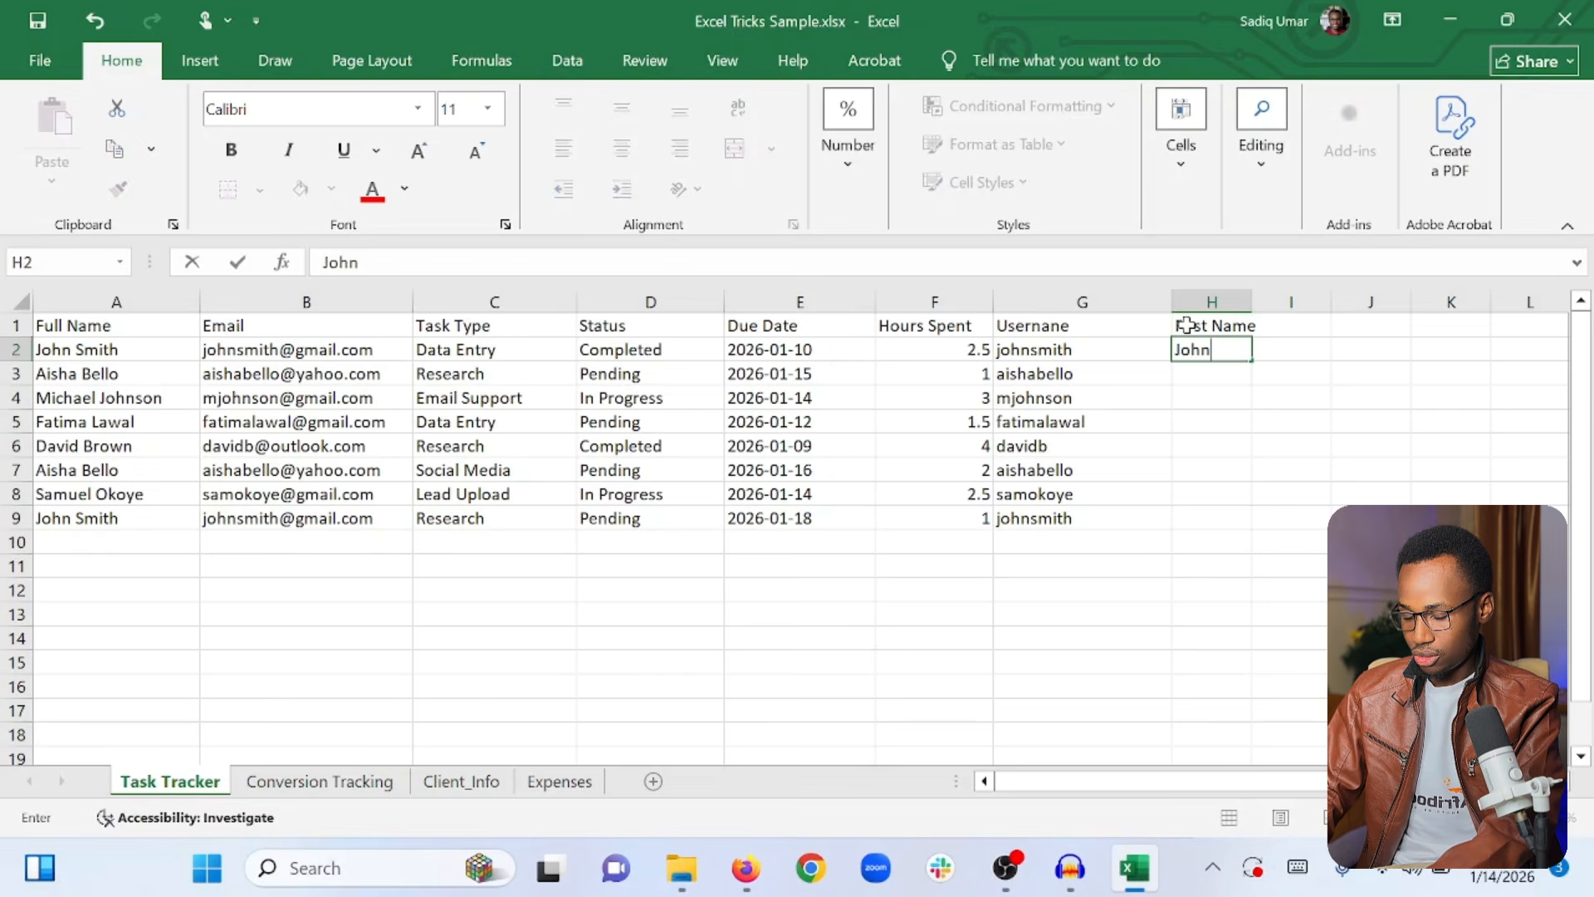
key("Return")
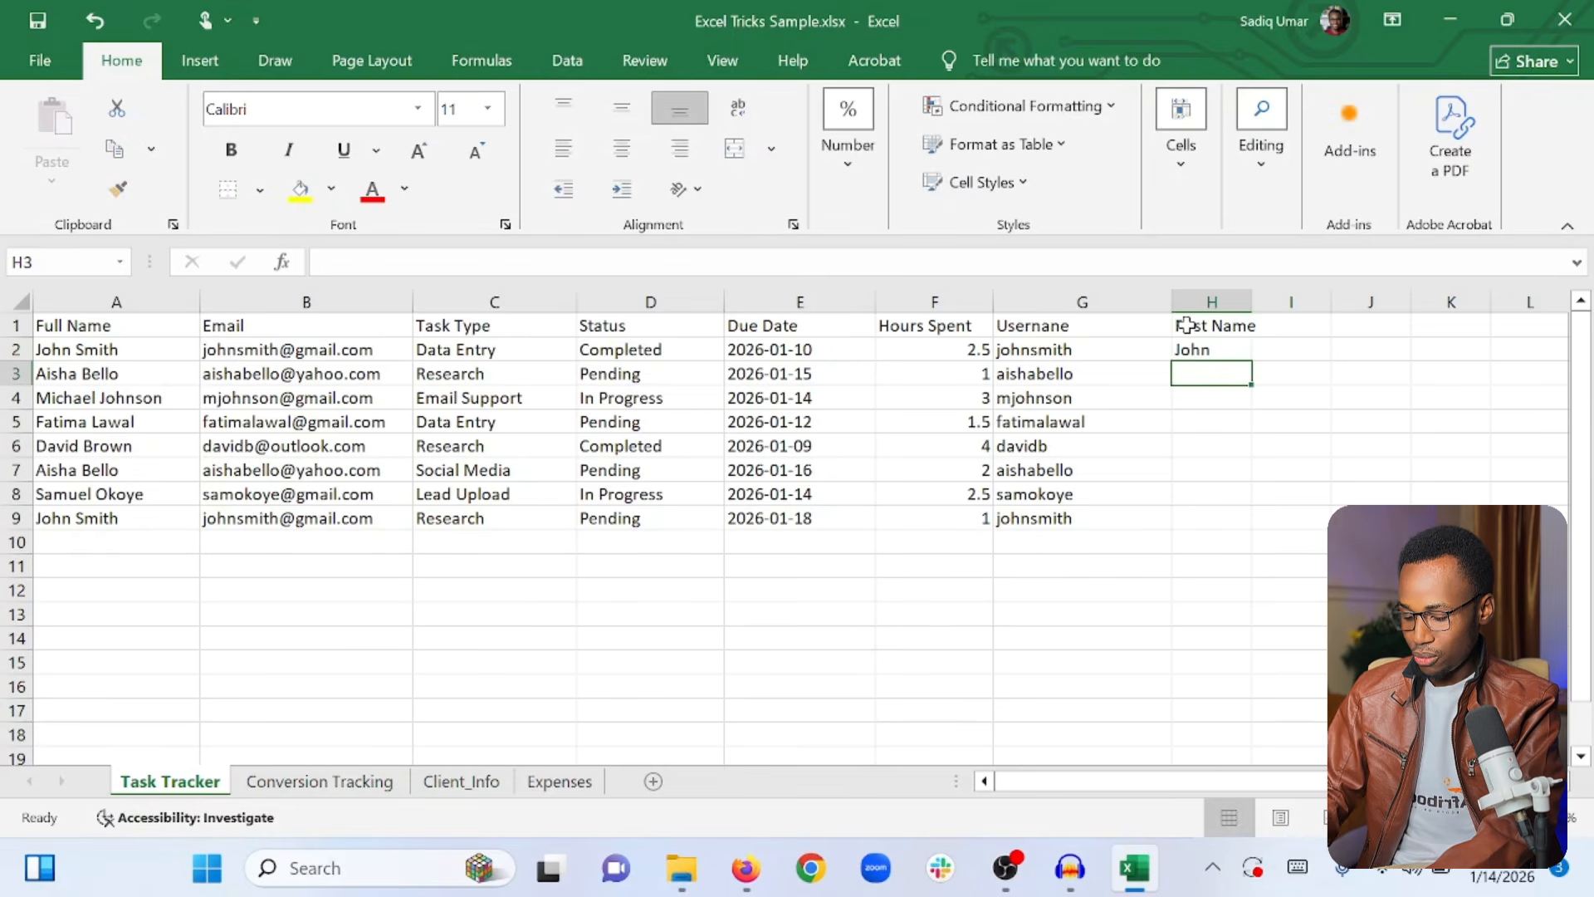
key("ctrl+e")
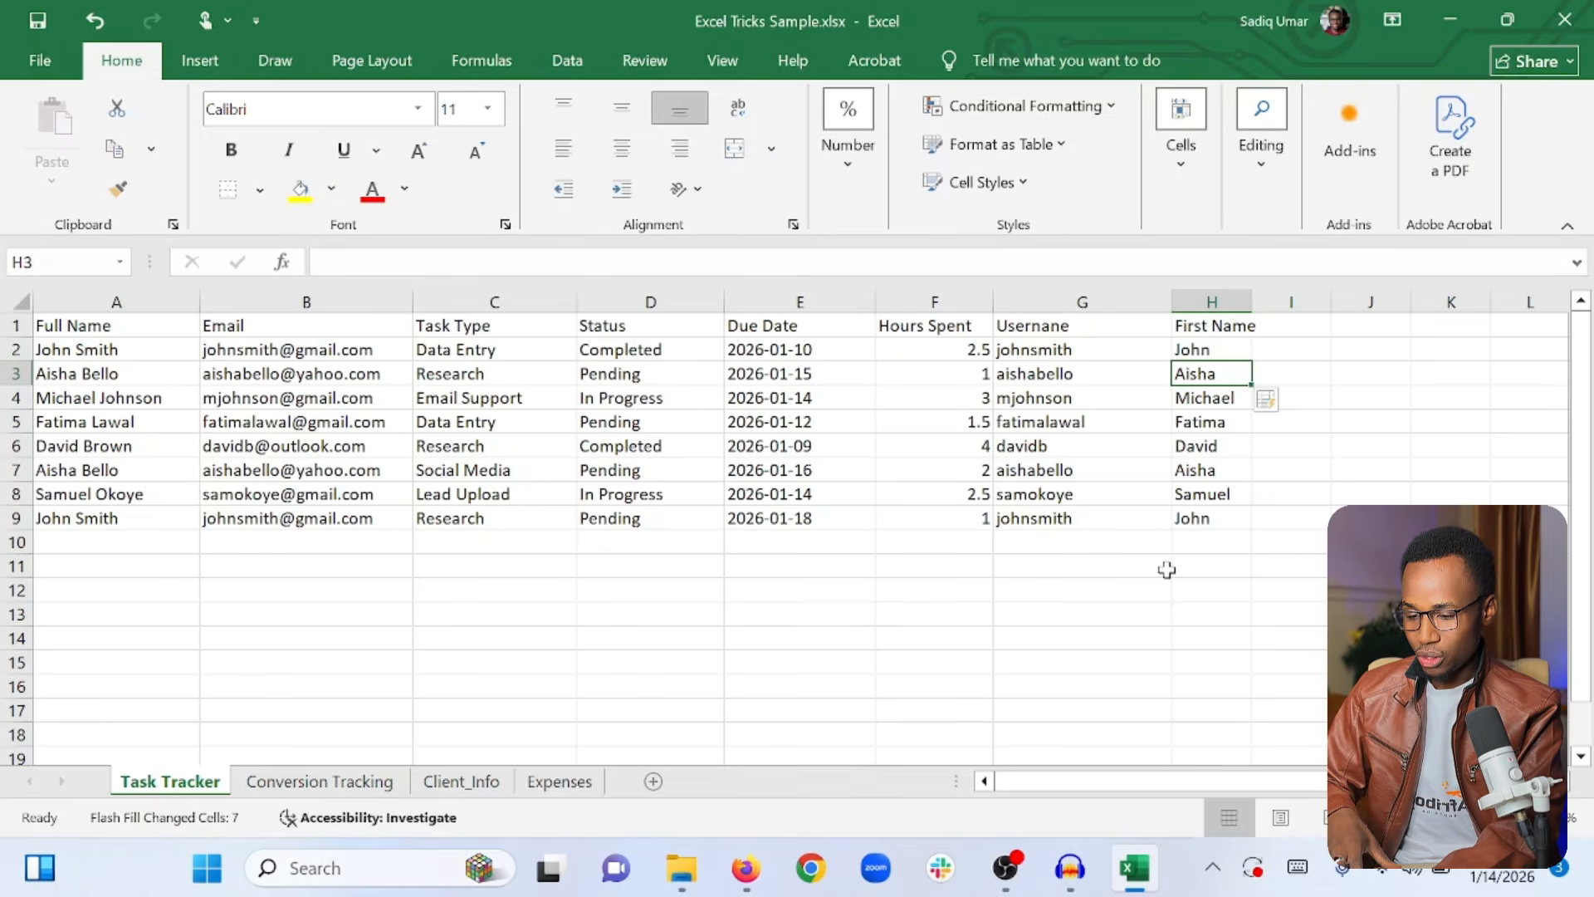
Turn on filtering for the task table's header row
left_click(642, 328)
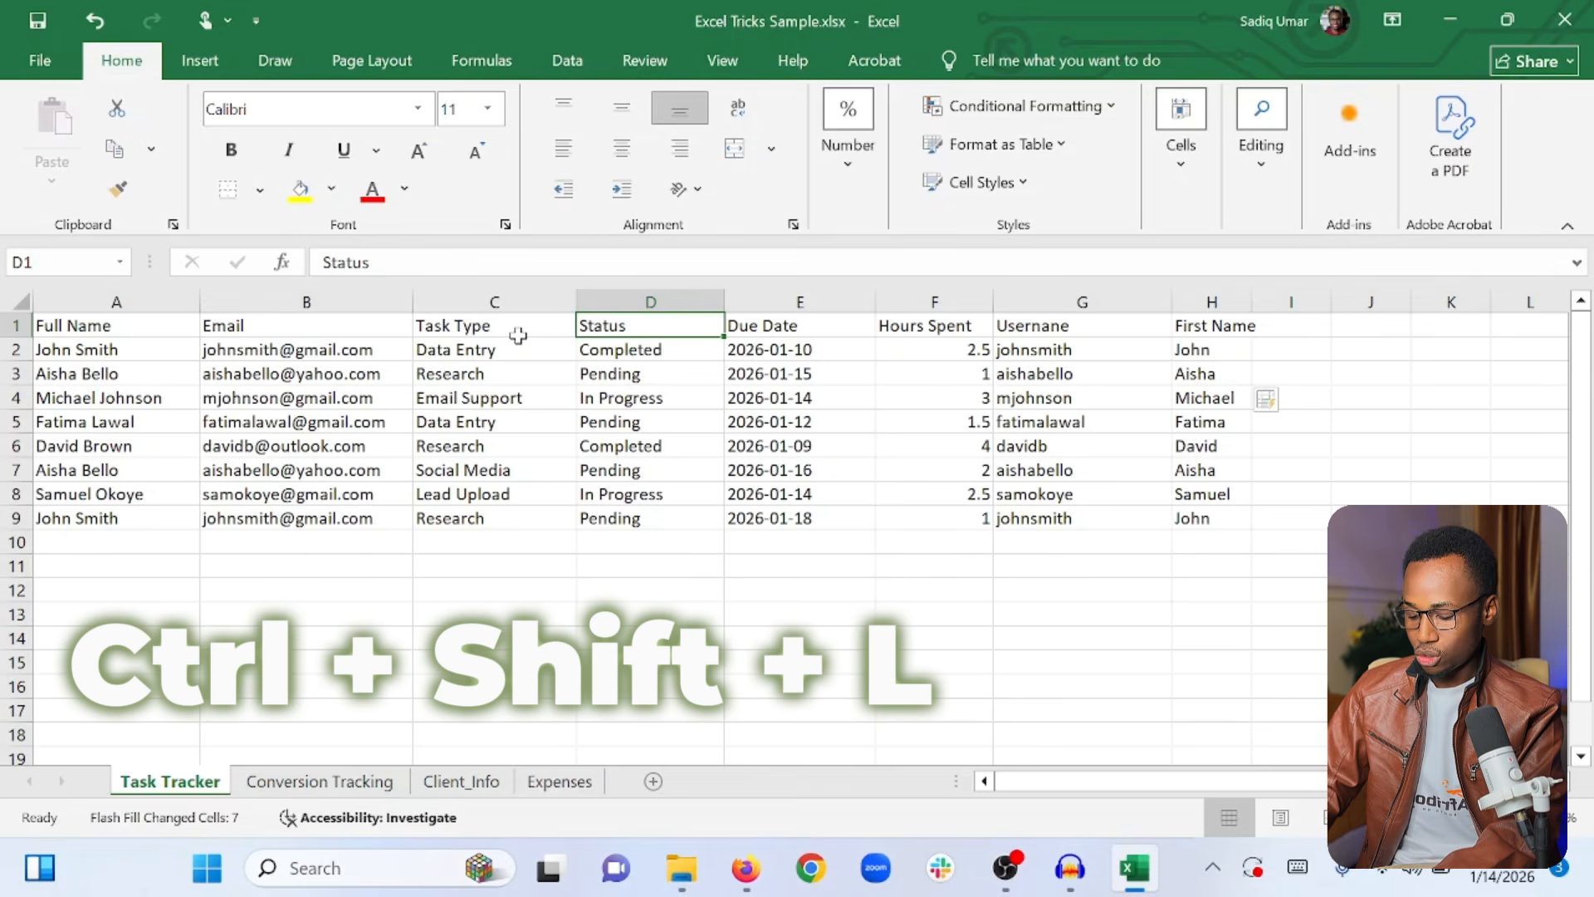
key("ctrl+shift+l")
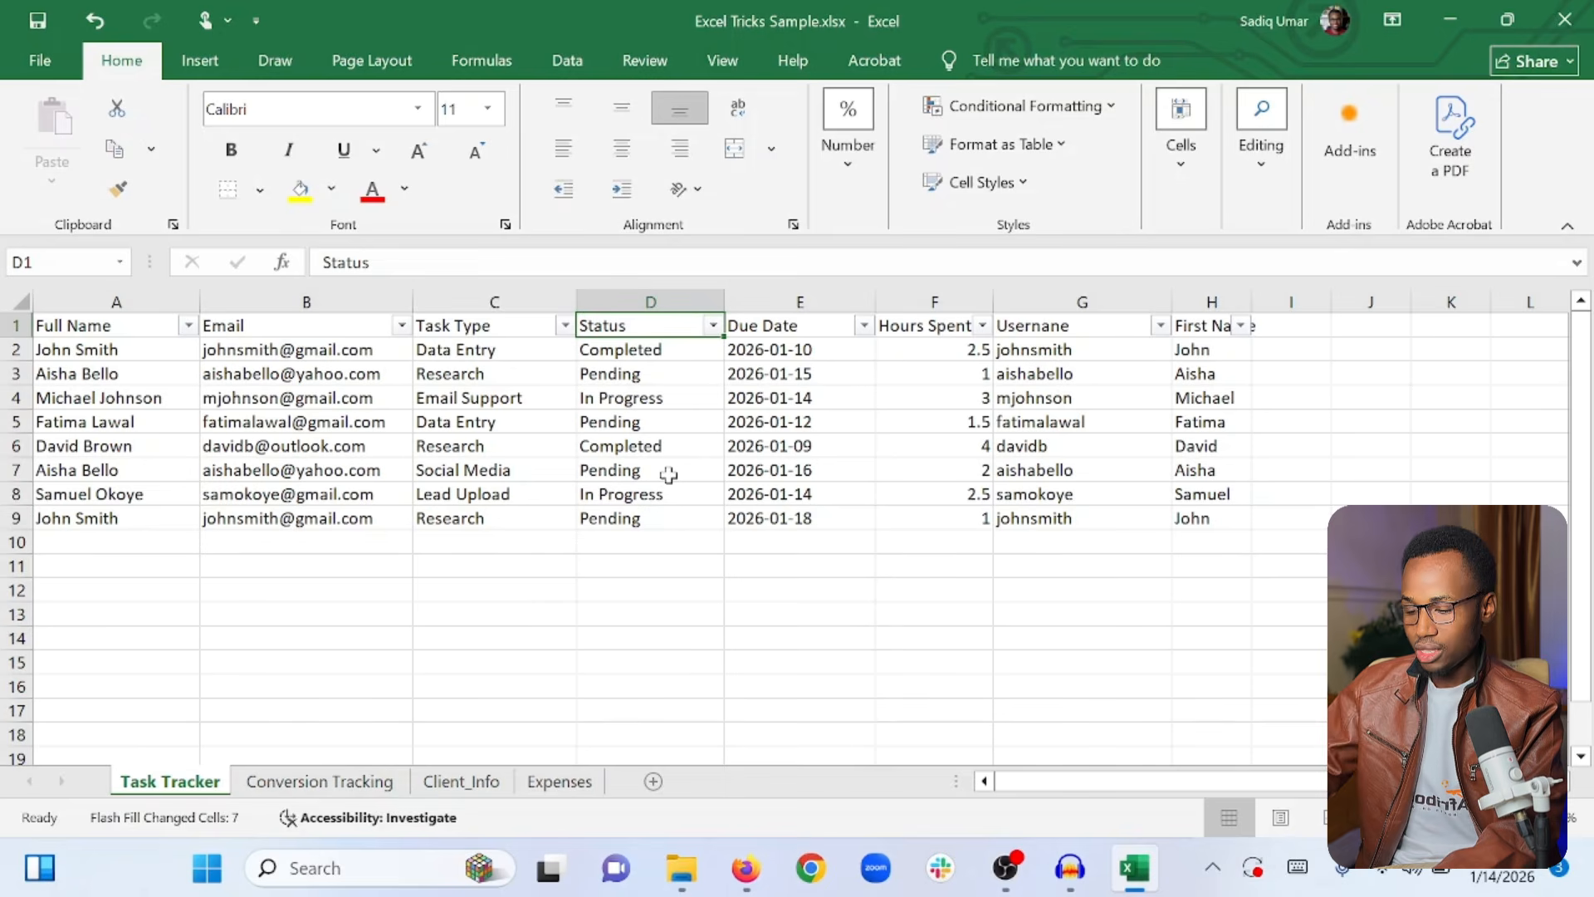
left_click(618, 349)
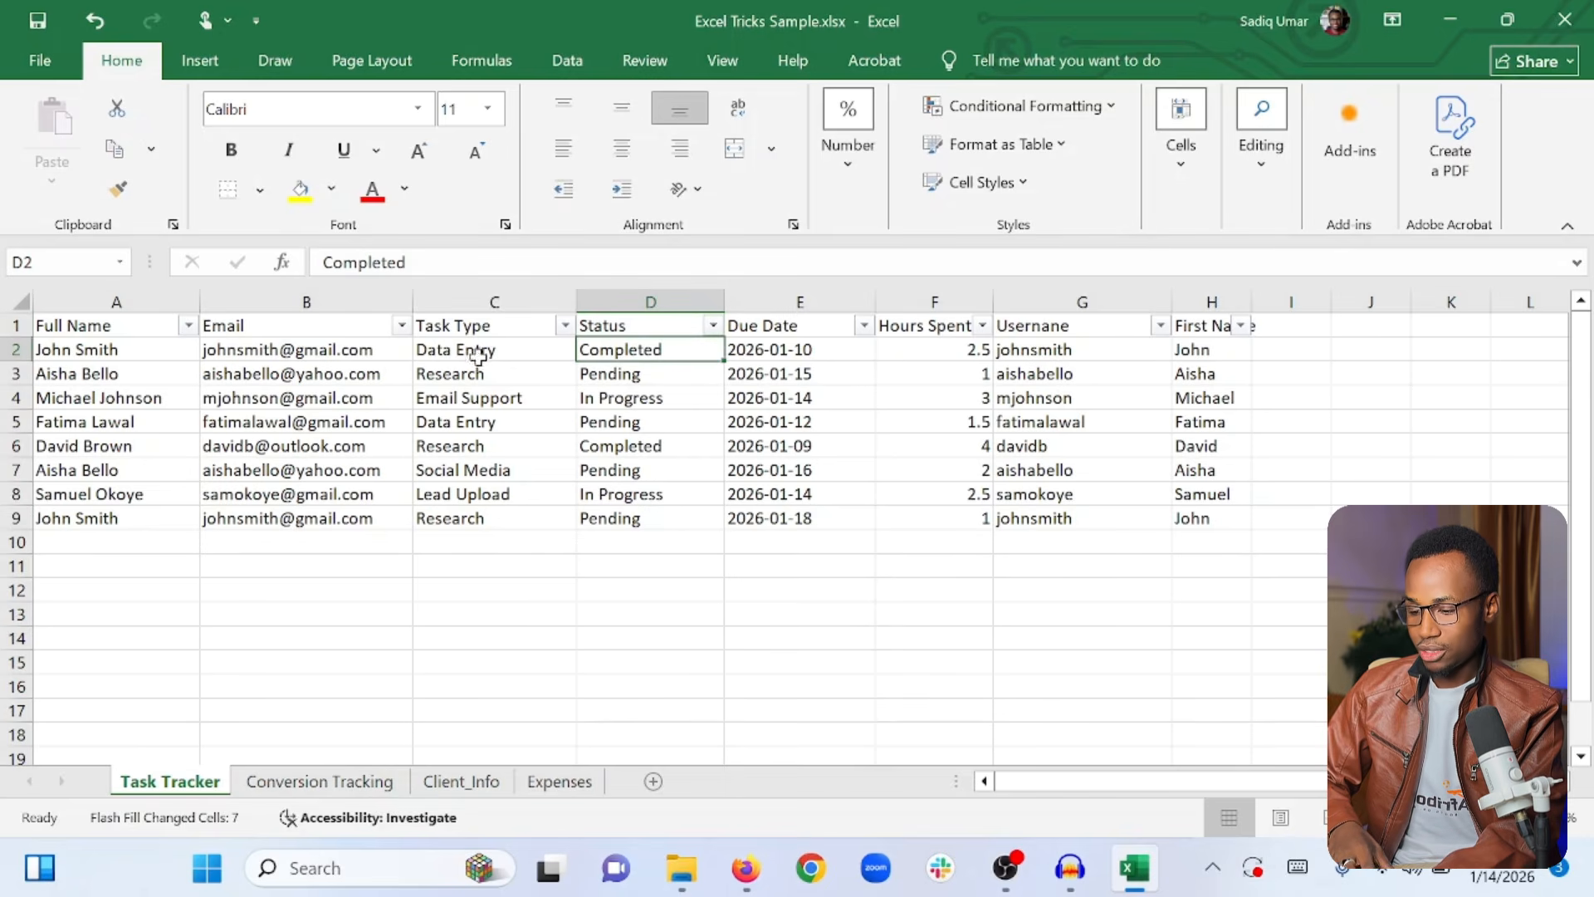
Filter the Status column to show only Completed tasks
left_click(714, 326)
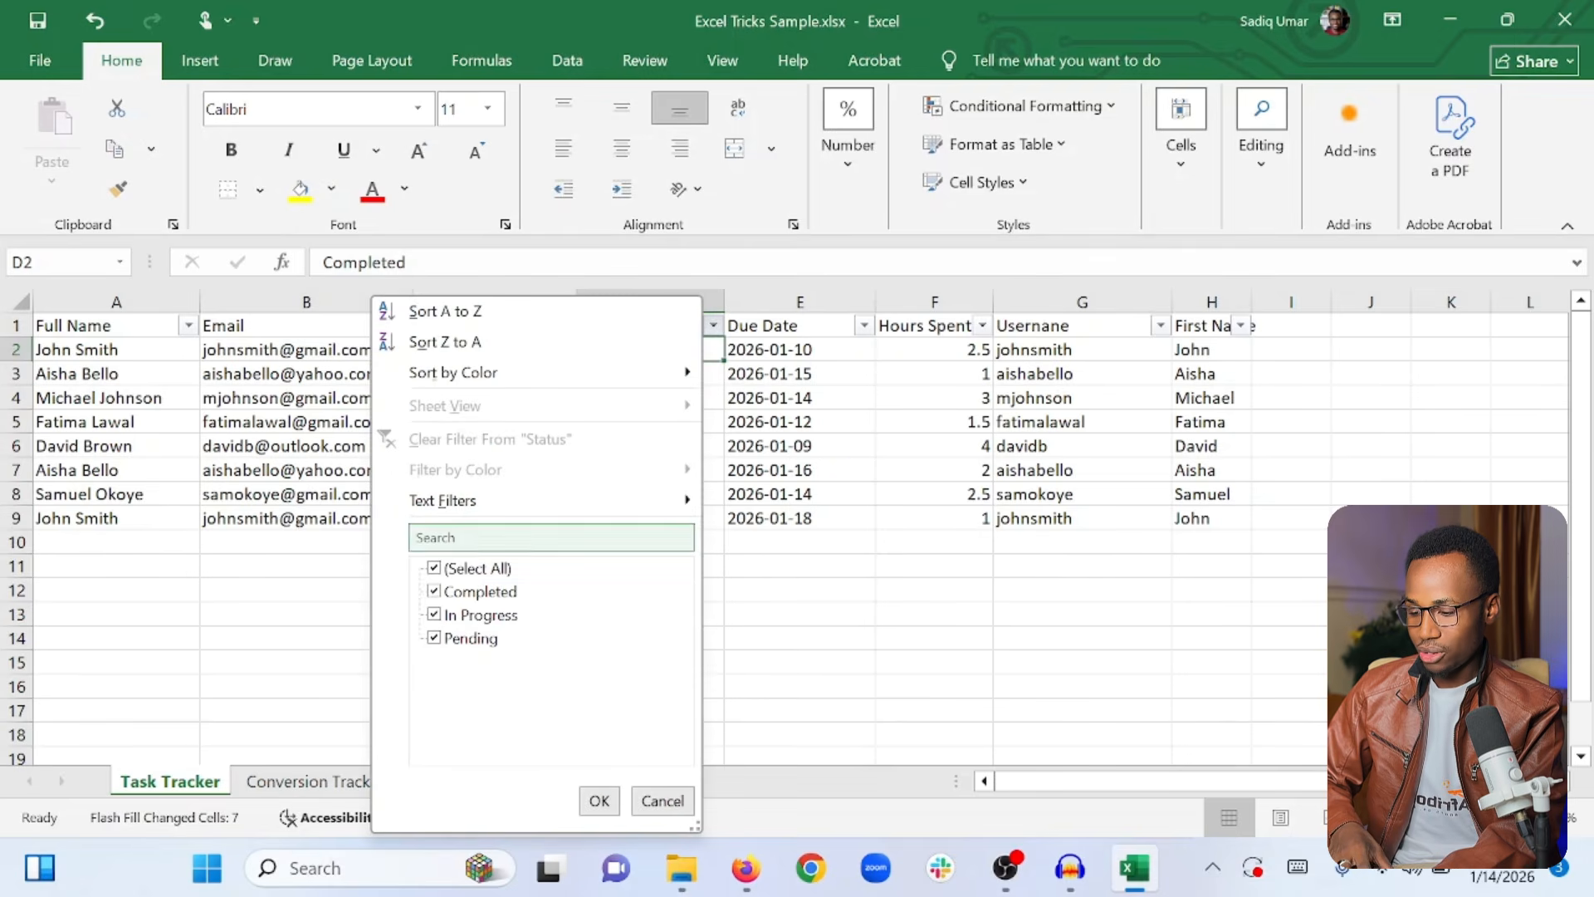
left_click(434, 569)
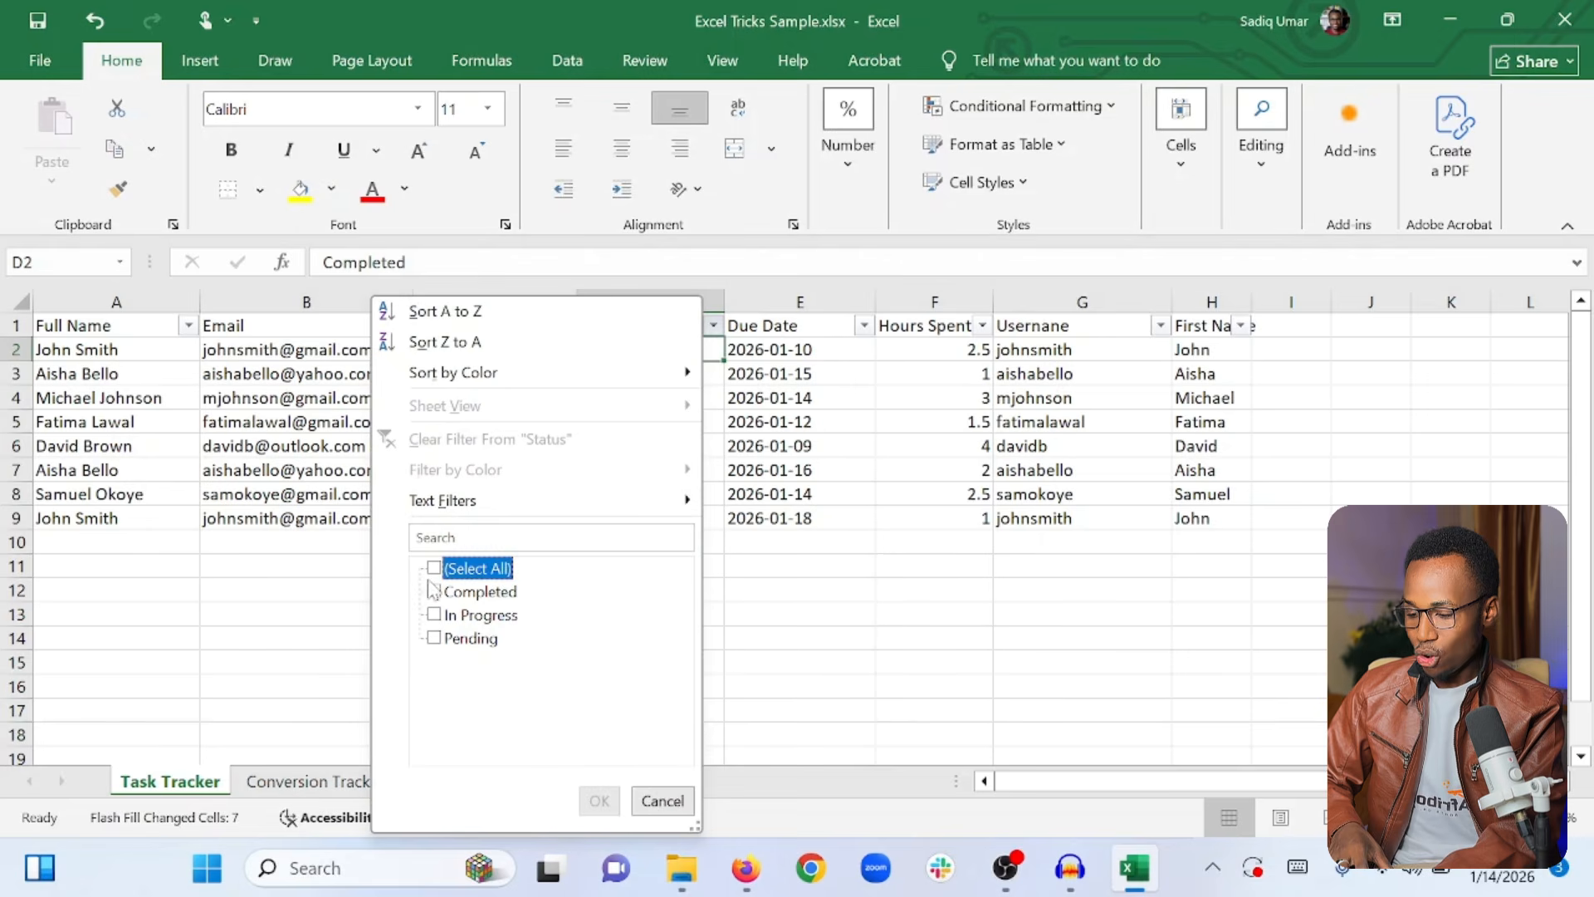
left_click(434, 592)
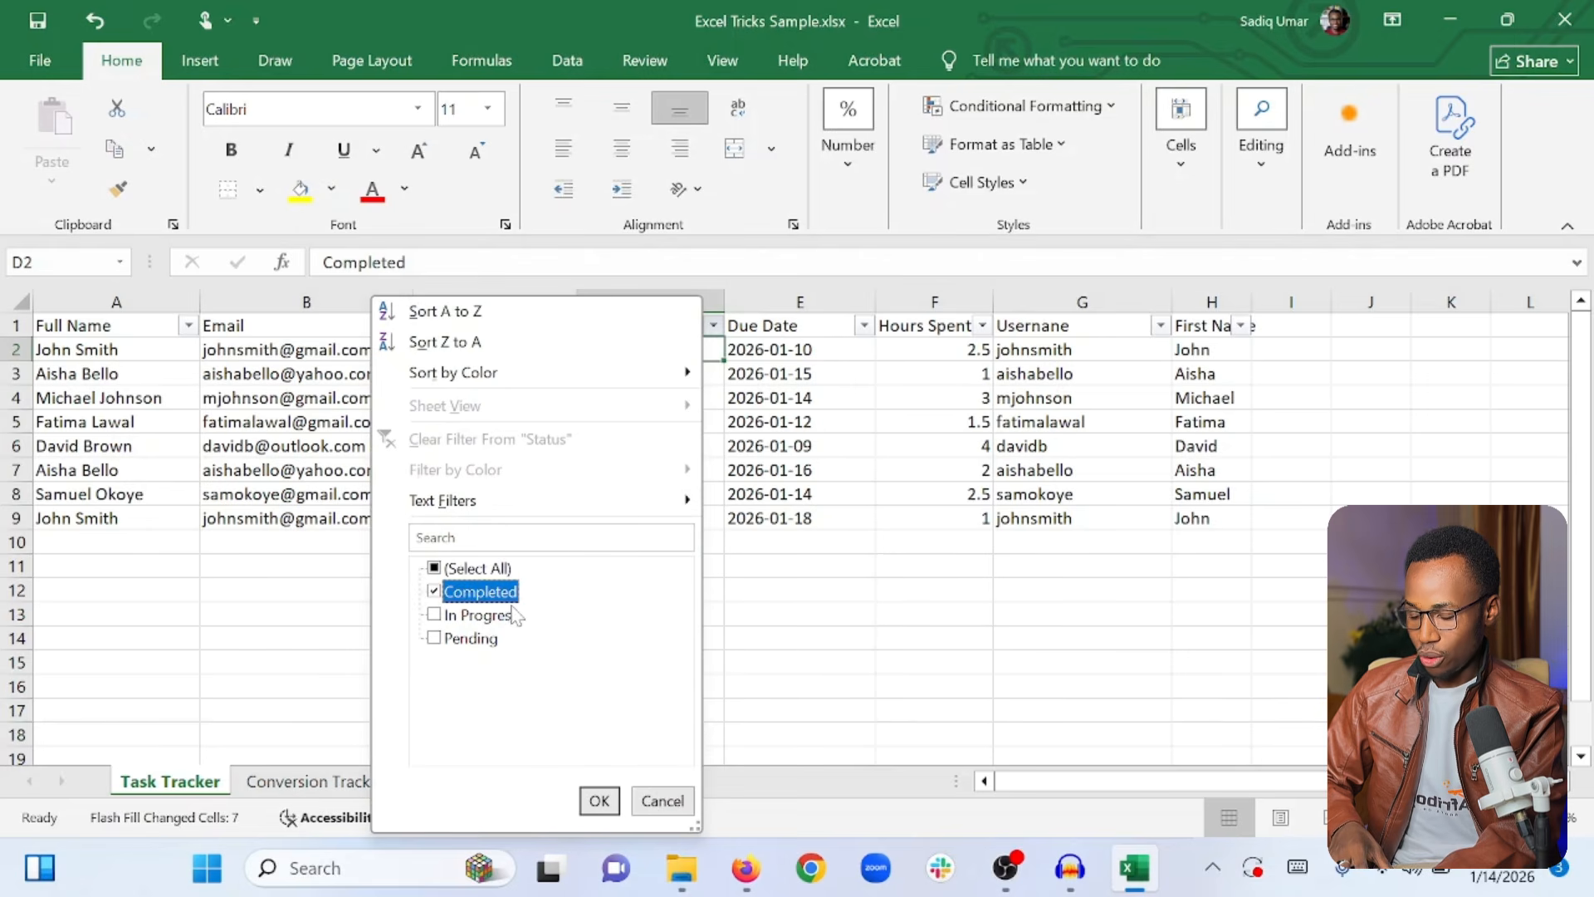
left_click(598, 801)
left_click(629, 656)
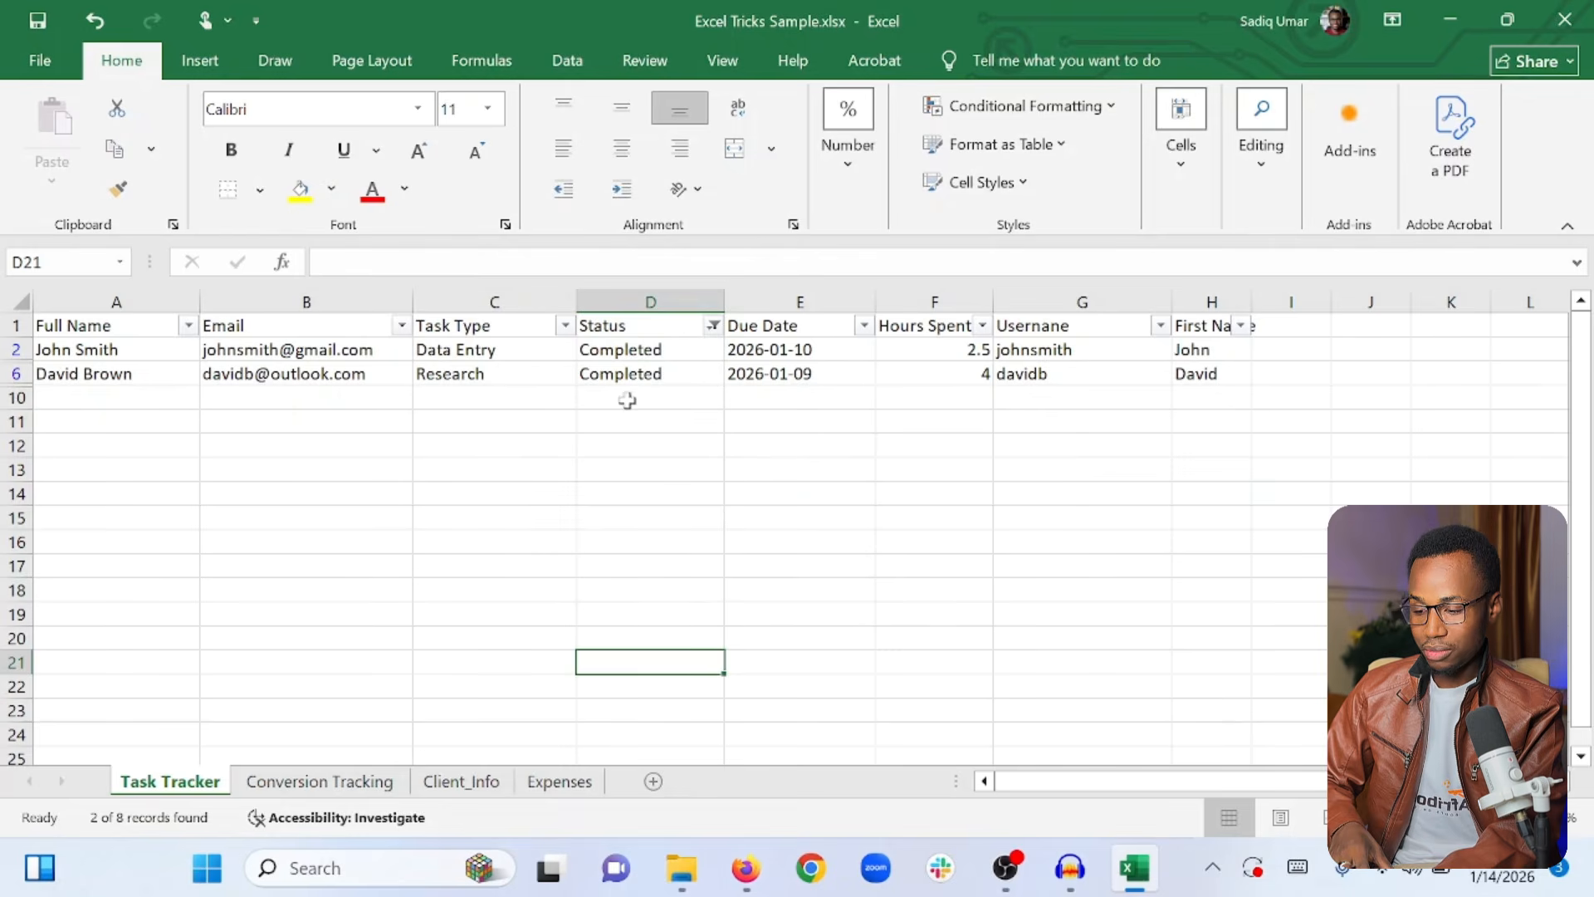
Change the Status filter to show only In Progress tasks
left_click(712, 324)
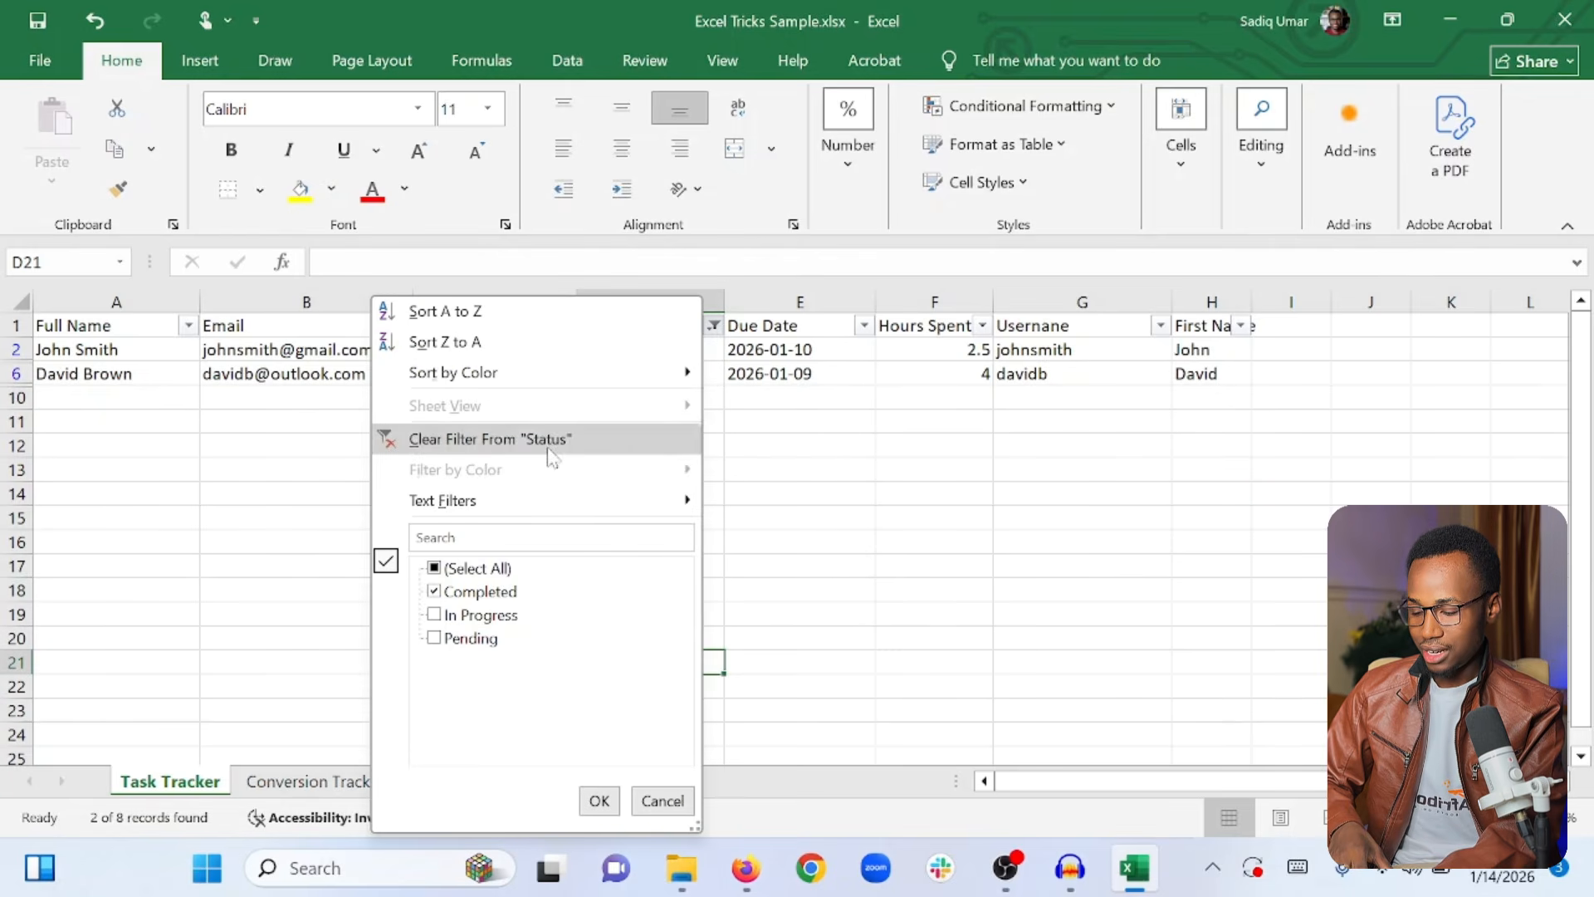
left_click(440, 619)
left_click(434, 592)
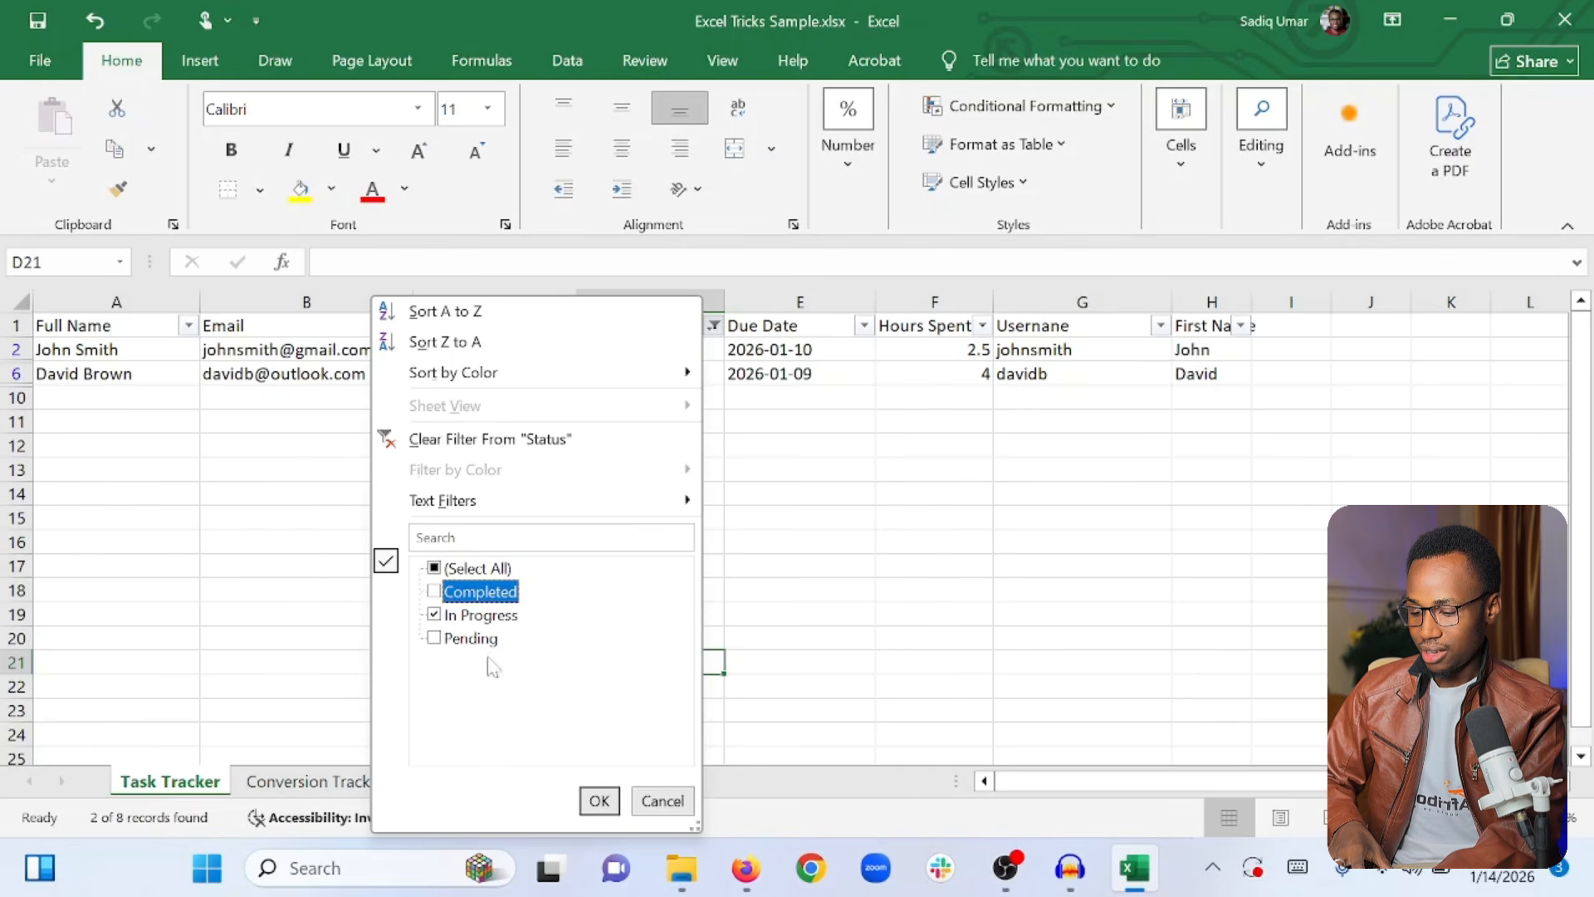
left_click(600, 801)
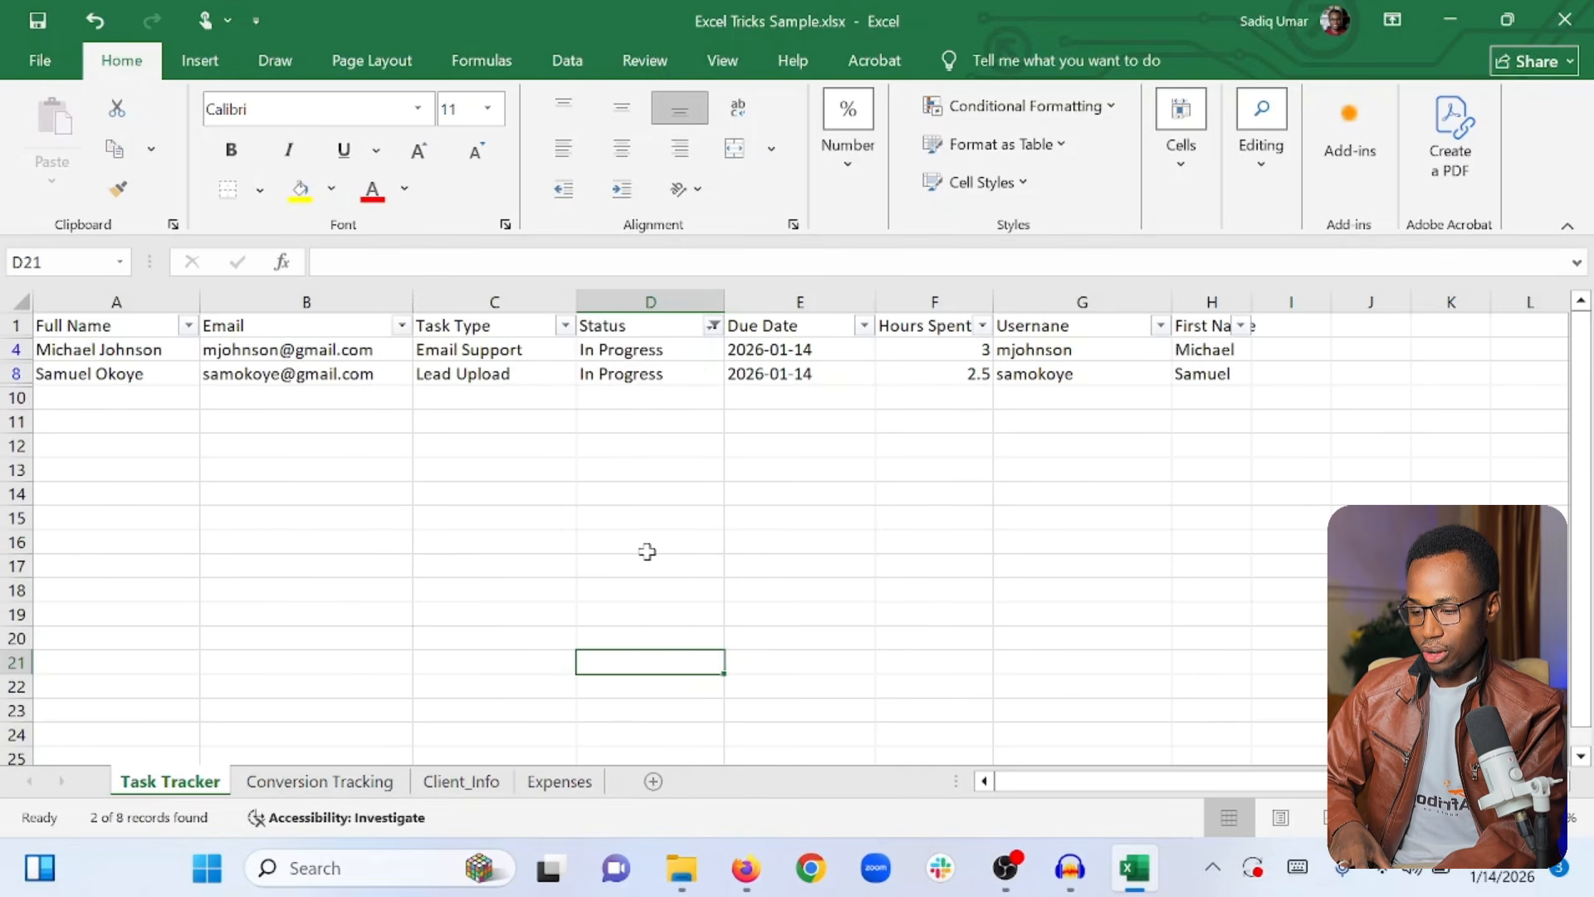
Reset the Status filter to include all statuses so every task row is shown
left_click(714, 326)
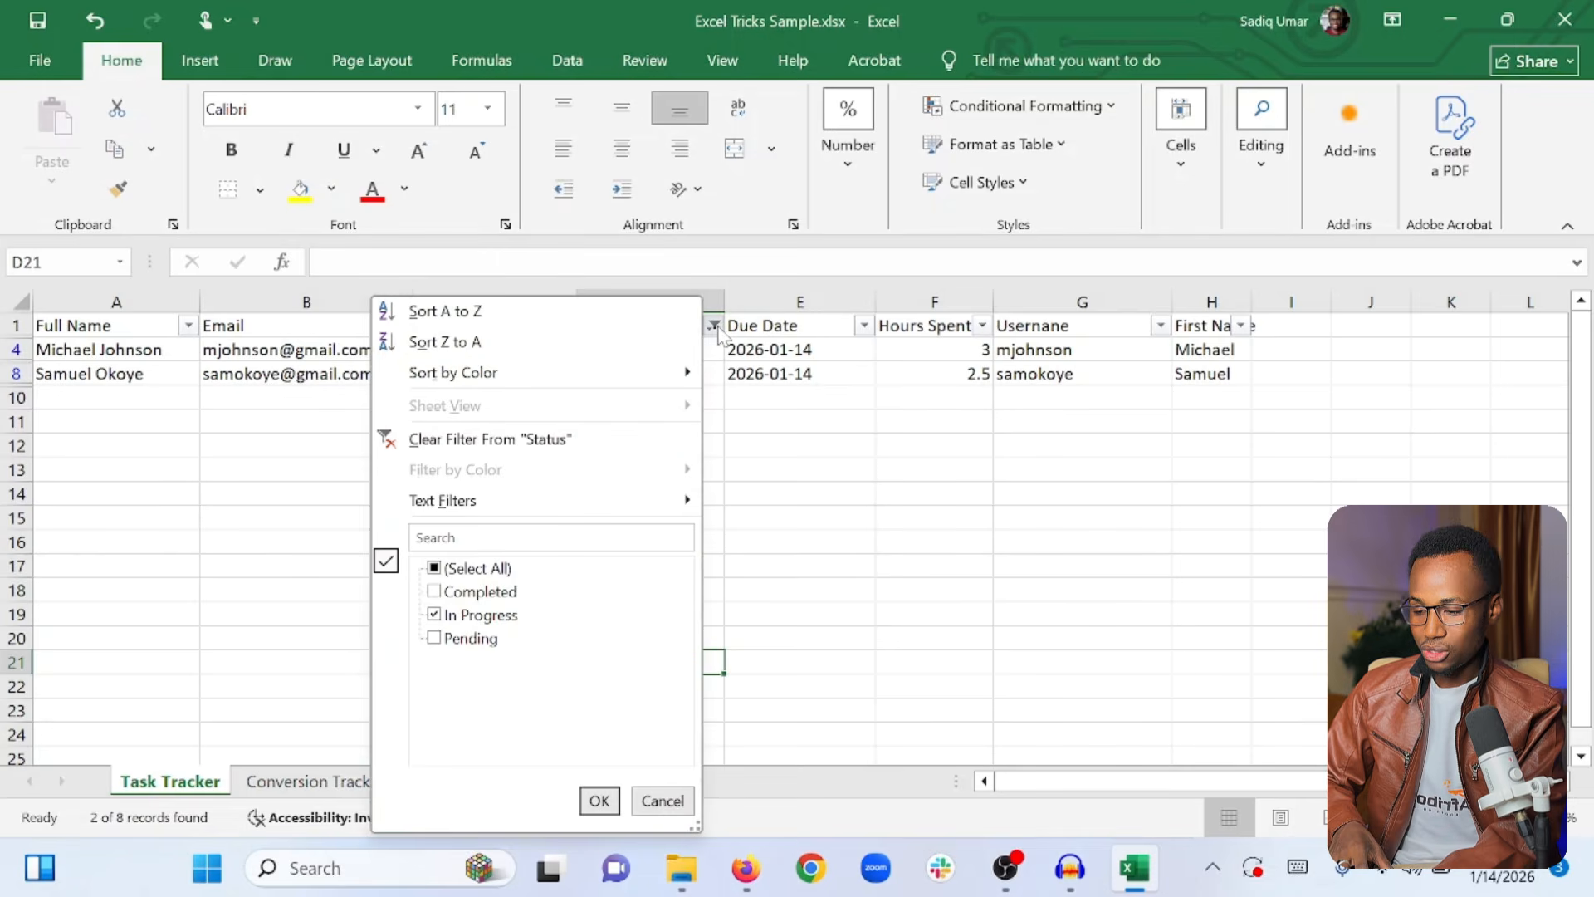
left_click(433, 570)
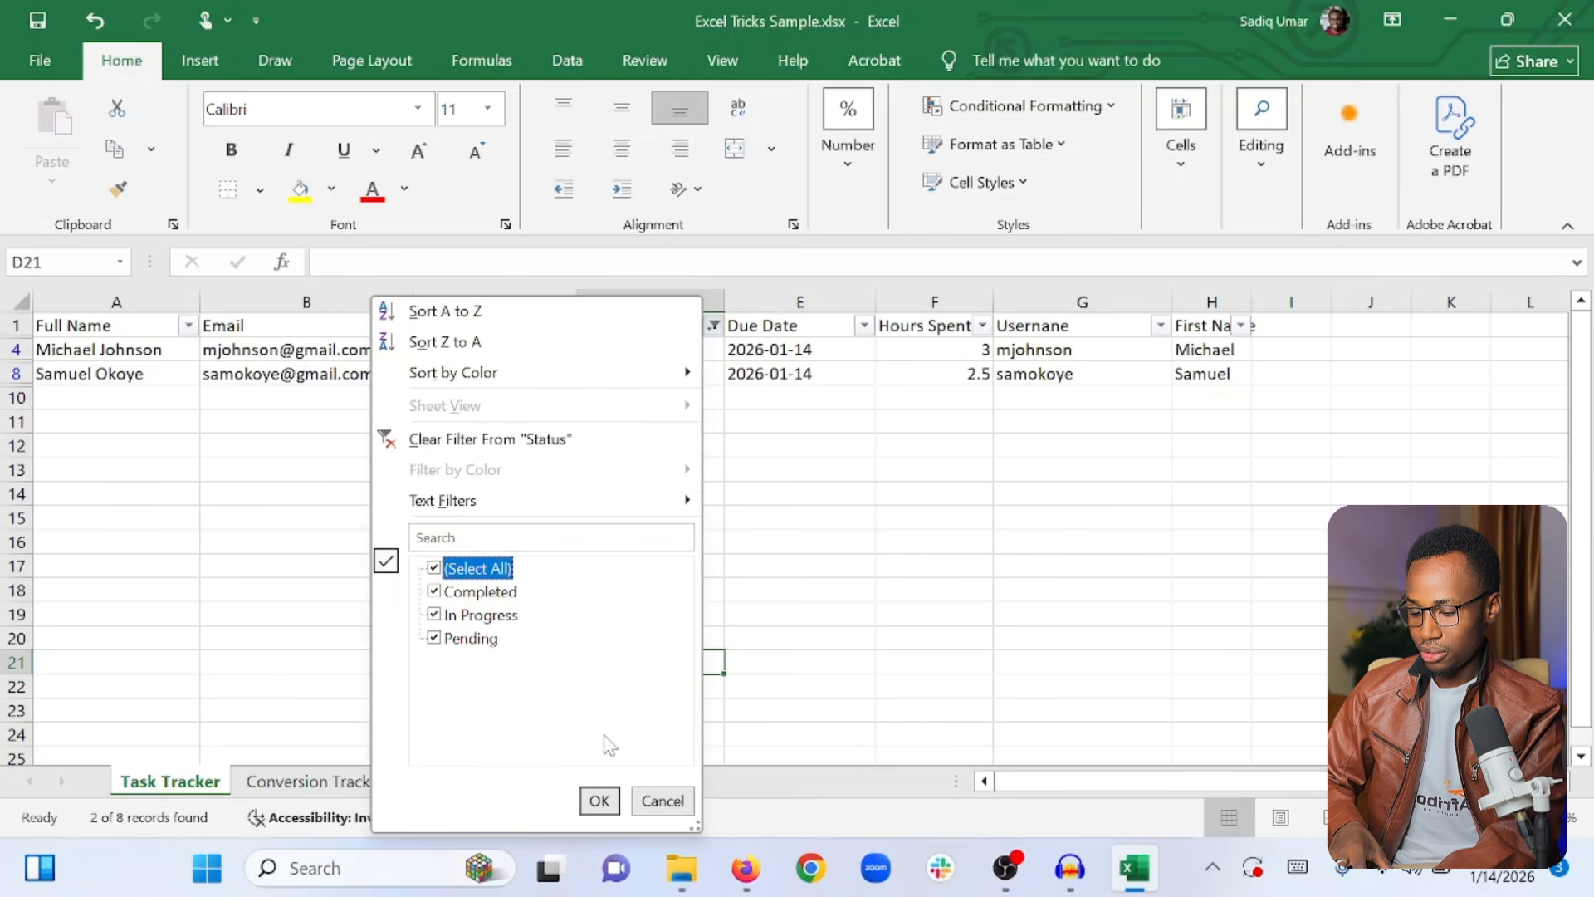
left_click(600, 801)
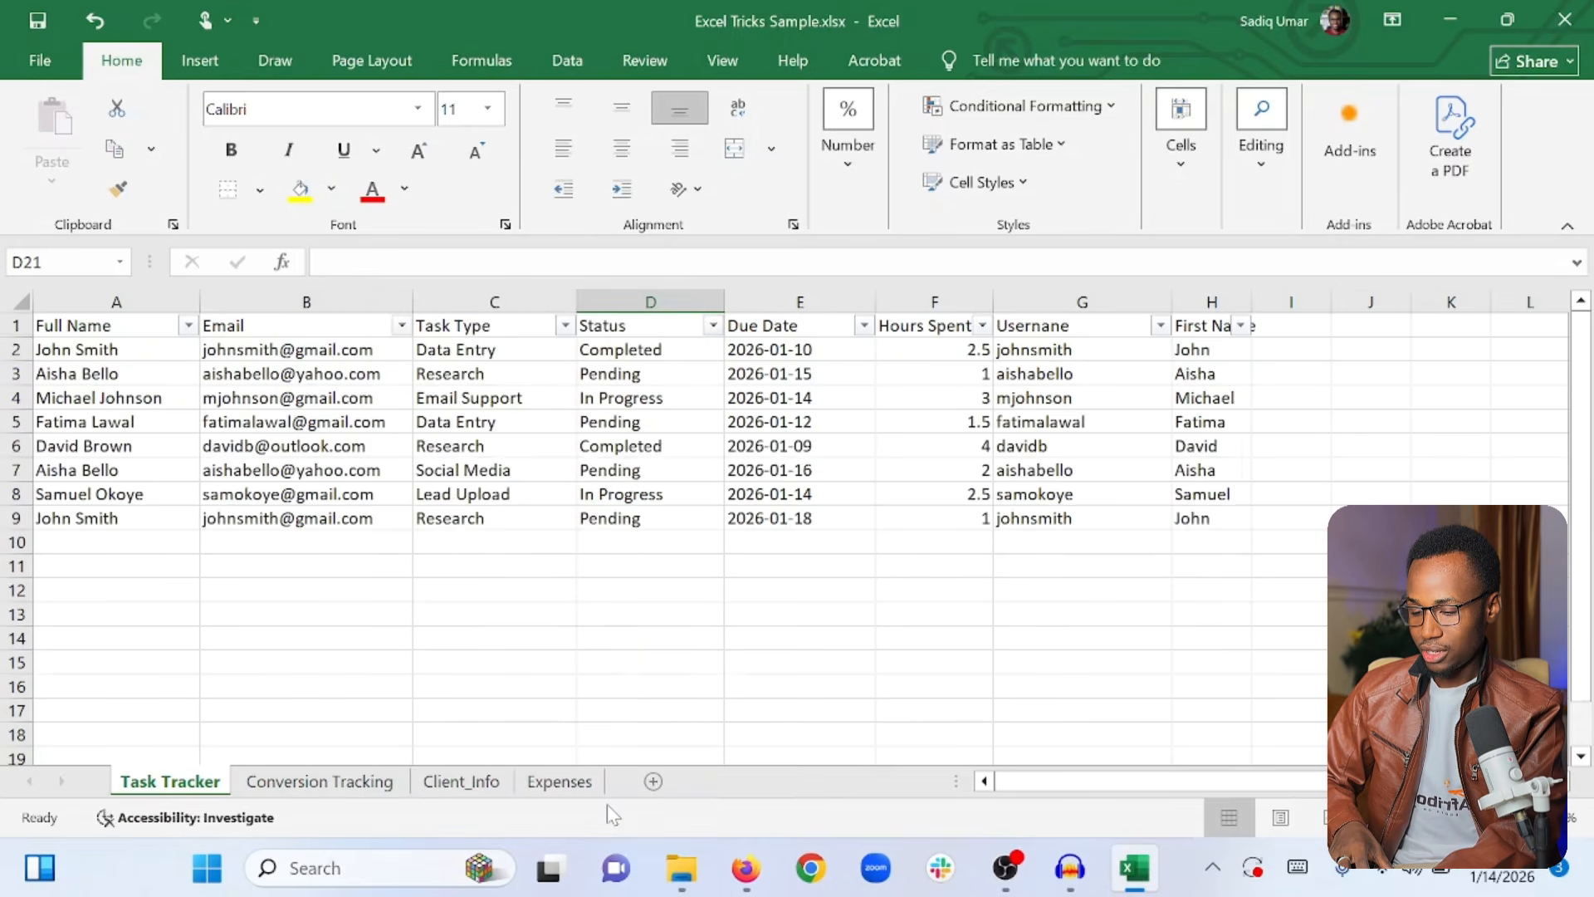
left_click(622, 665)
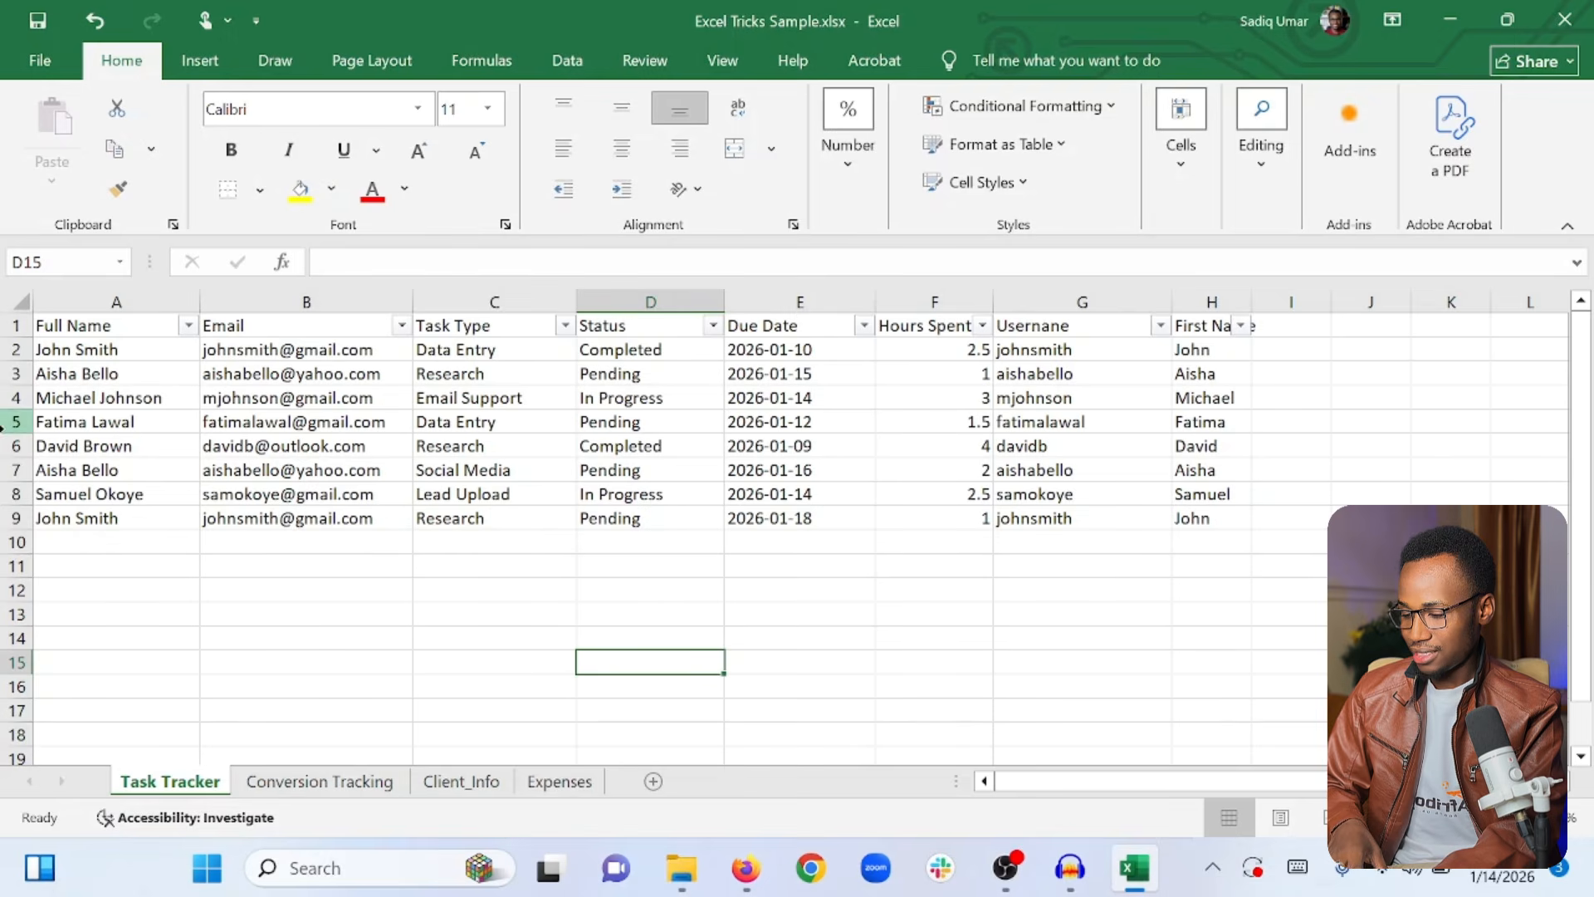
Copy the entire record in row 8 into the first empty row, row 10, to create a duplicate
left_click(8, 492)
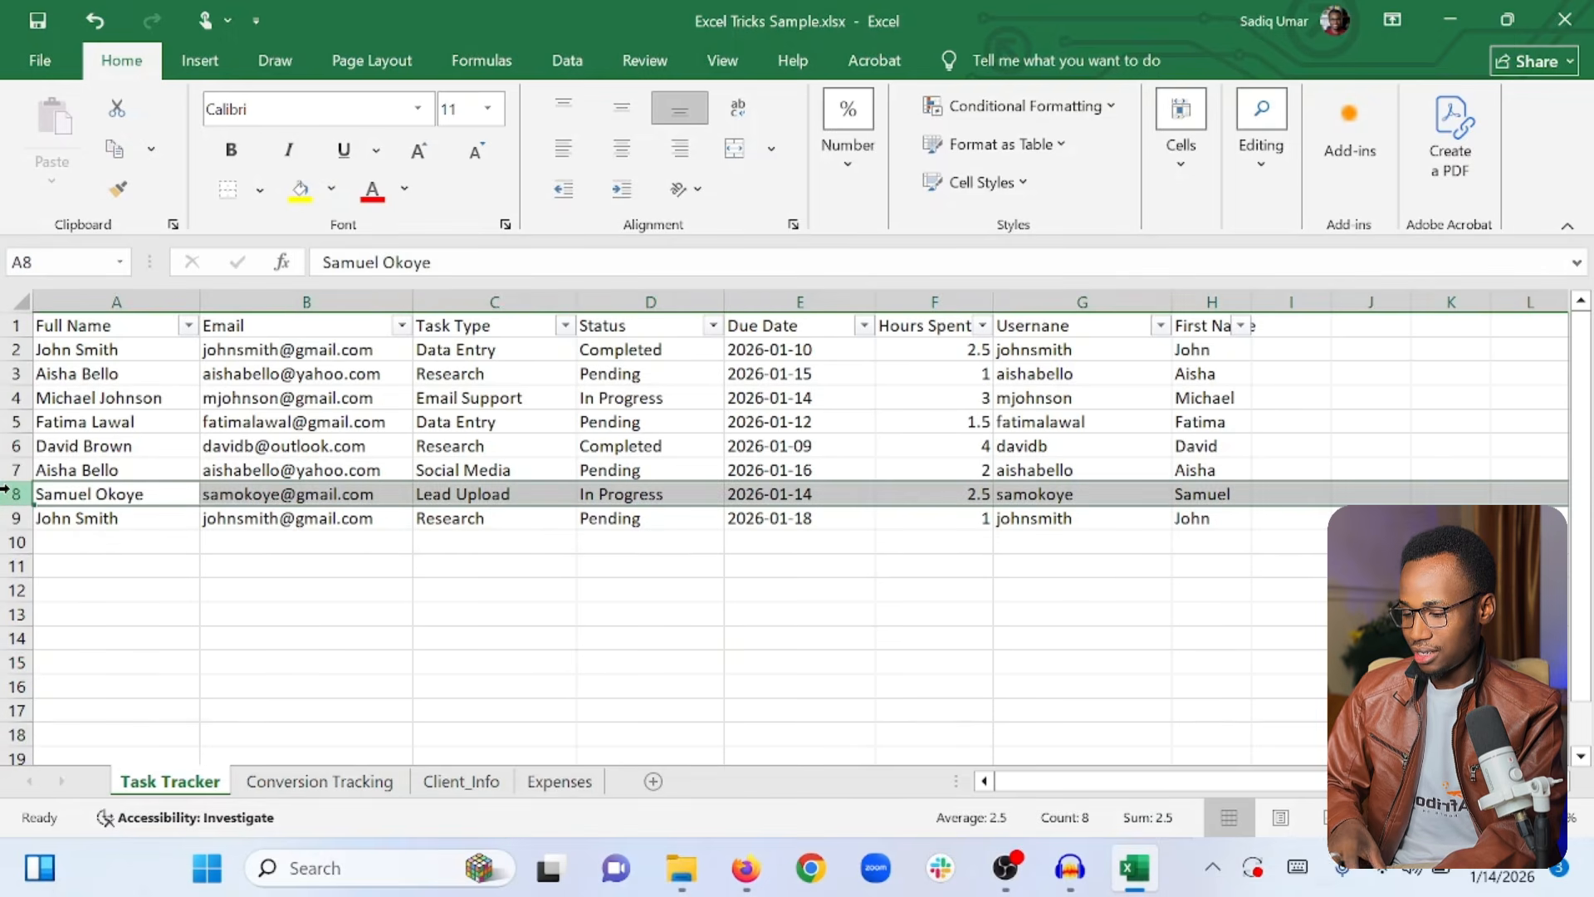
key("ctrl+c")
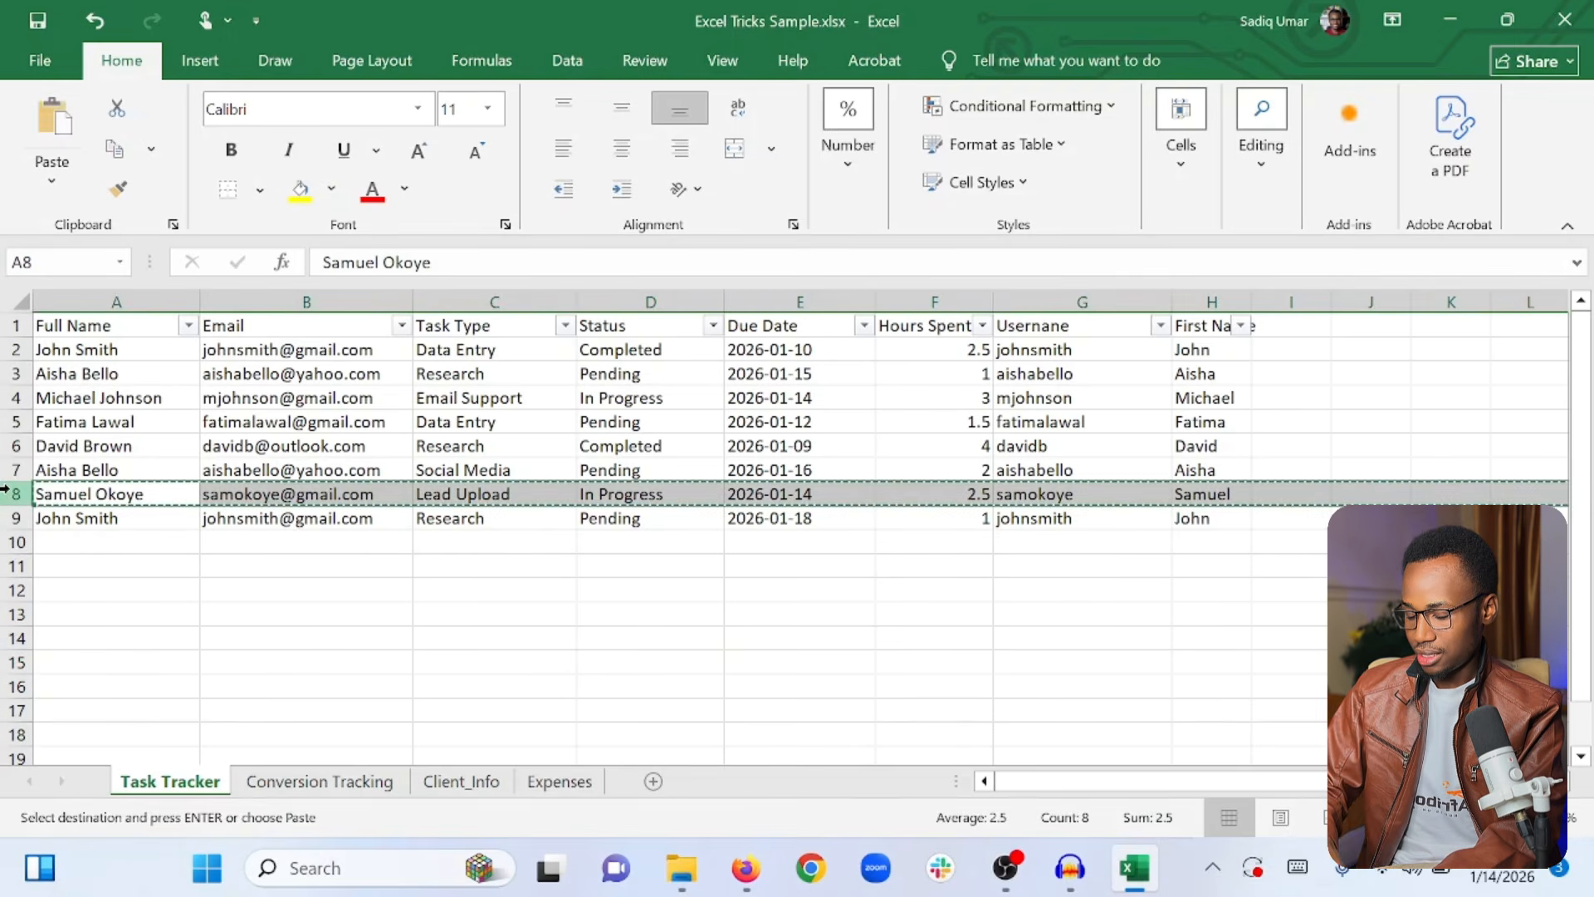
left_click(50, 547)
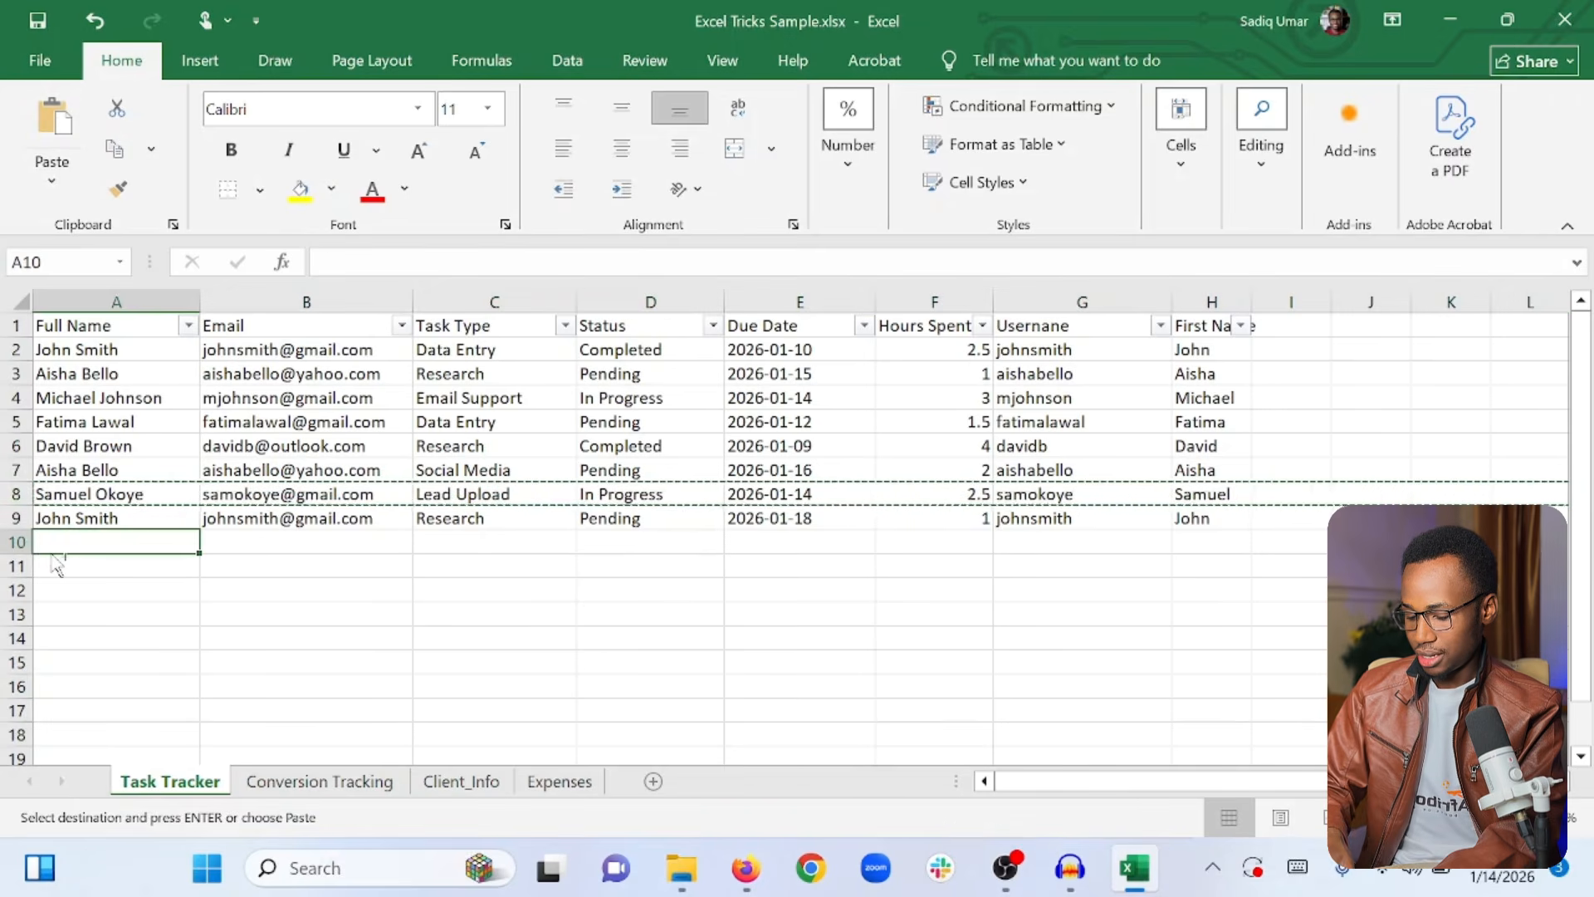
key("ctrl+v")
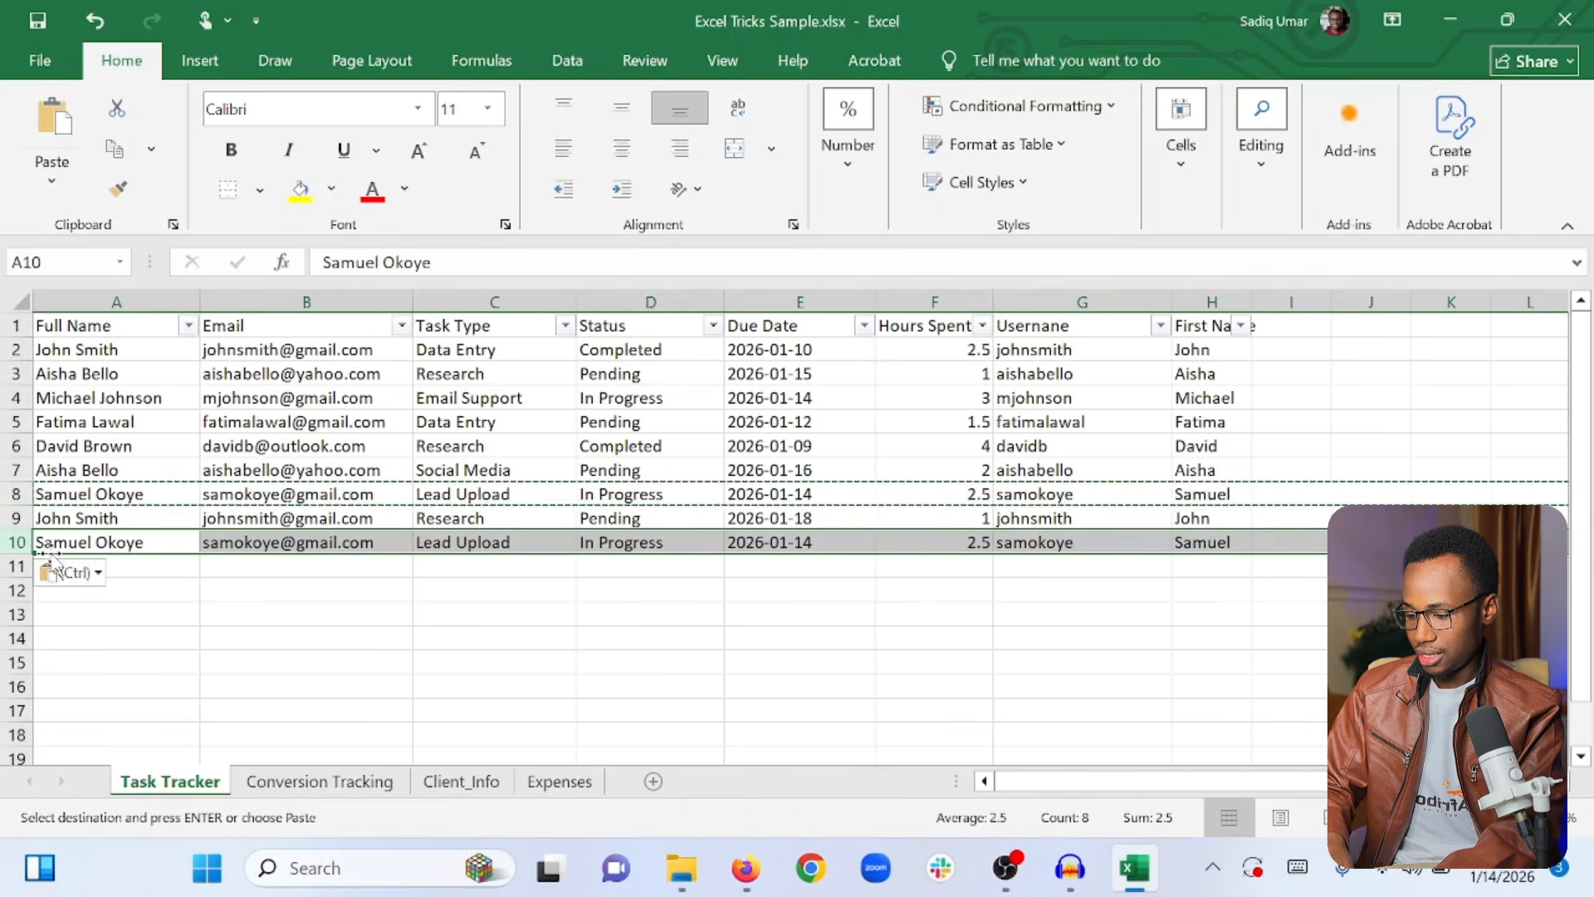
Copy the entire record in row 3 into row 11 as a second duplicate
left_click(7, 375)
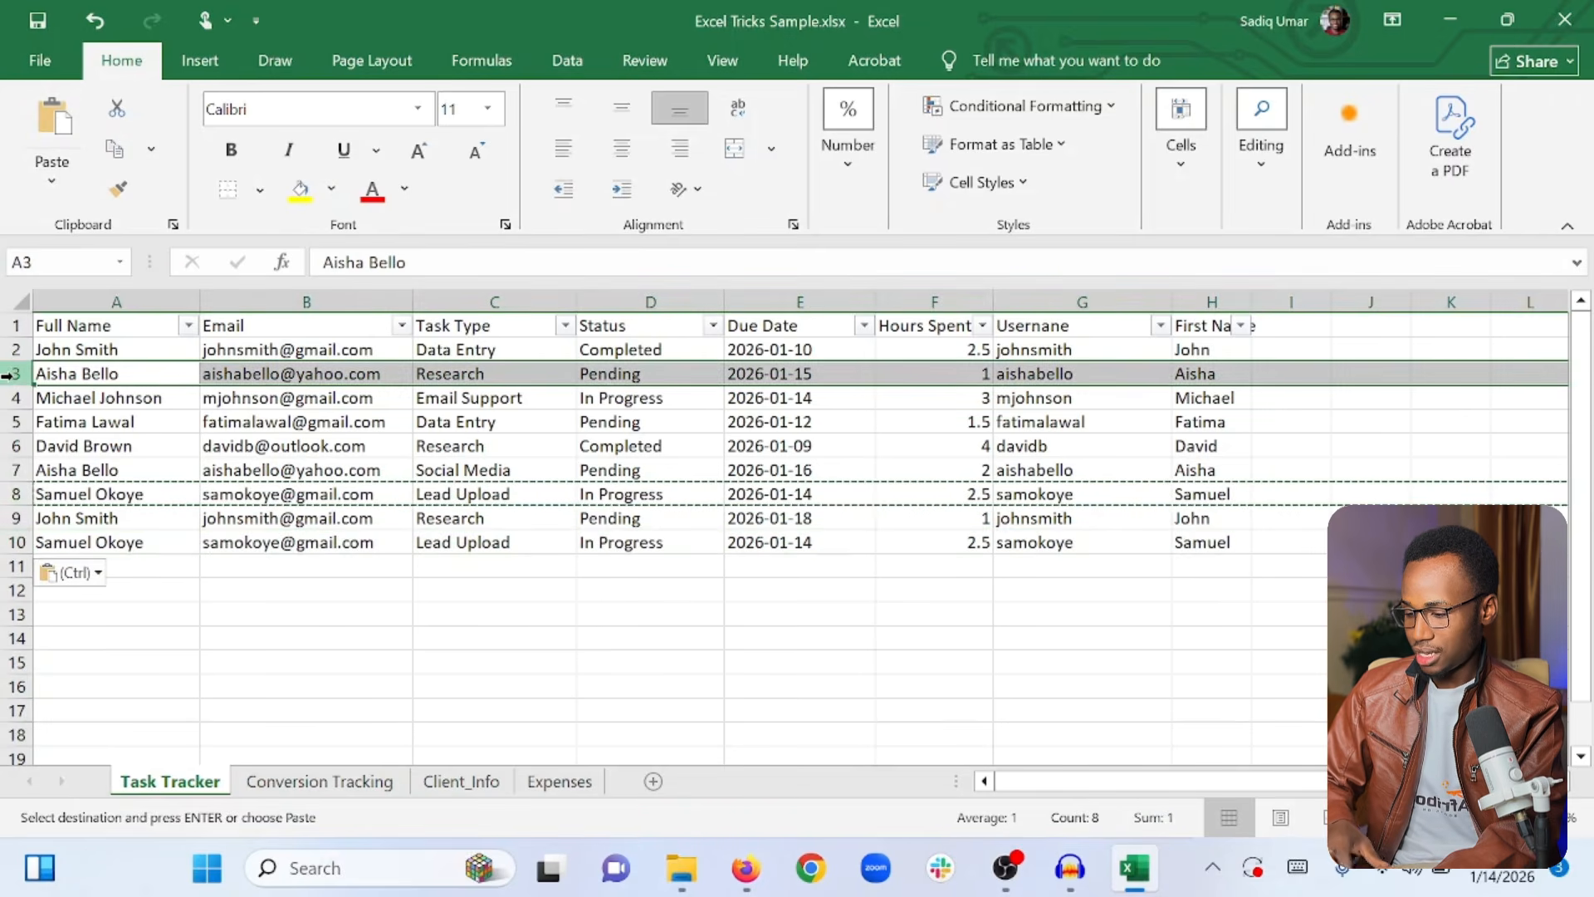
left_click(63, 562)
key("ctrl+v")
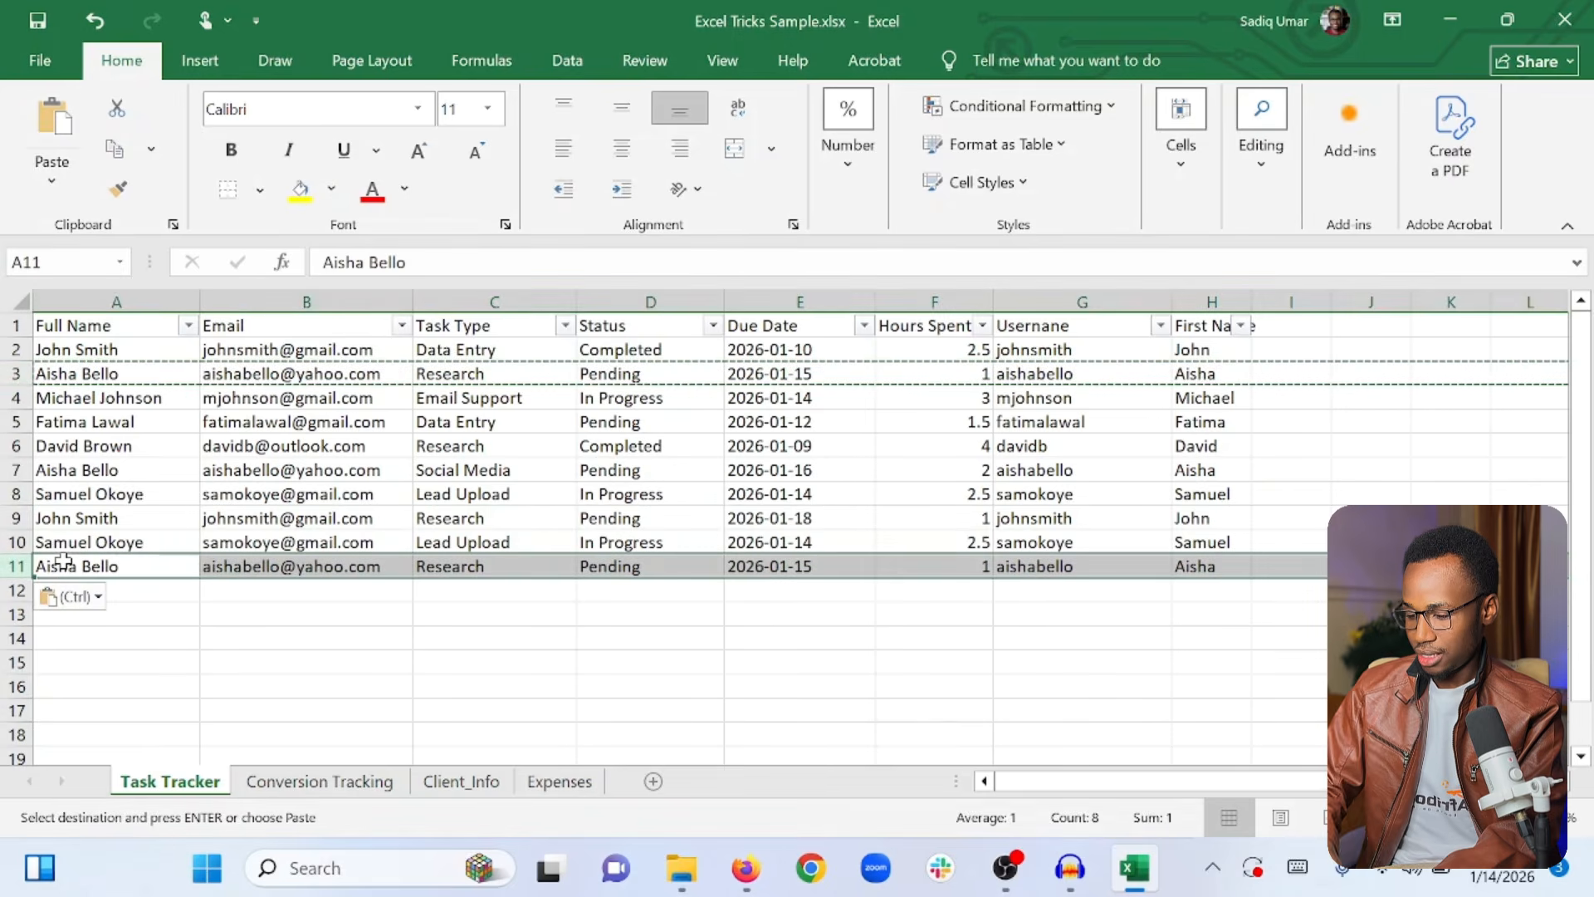
Compare the duplicate records in rows 10 and 11 with their originals in rows 8 and 3, and end copy mode
left_click(143, 637)
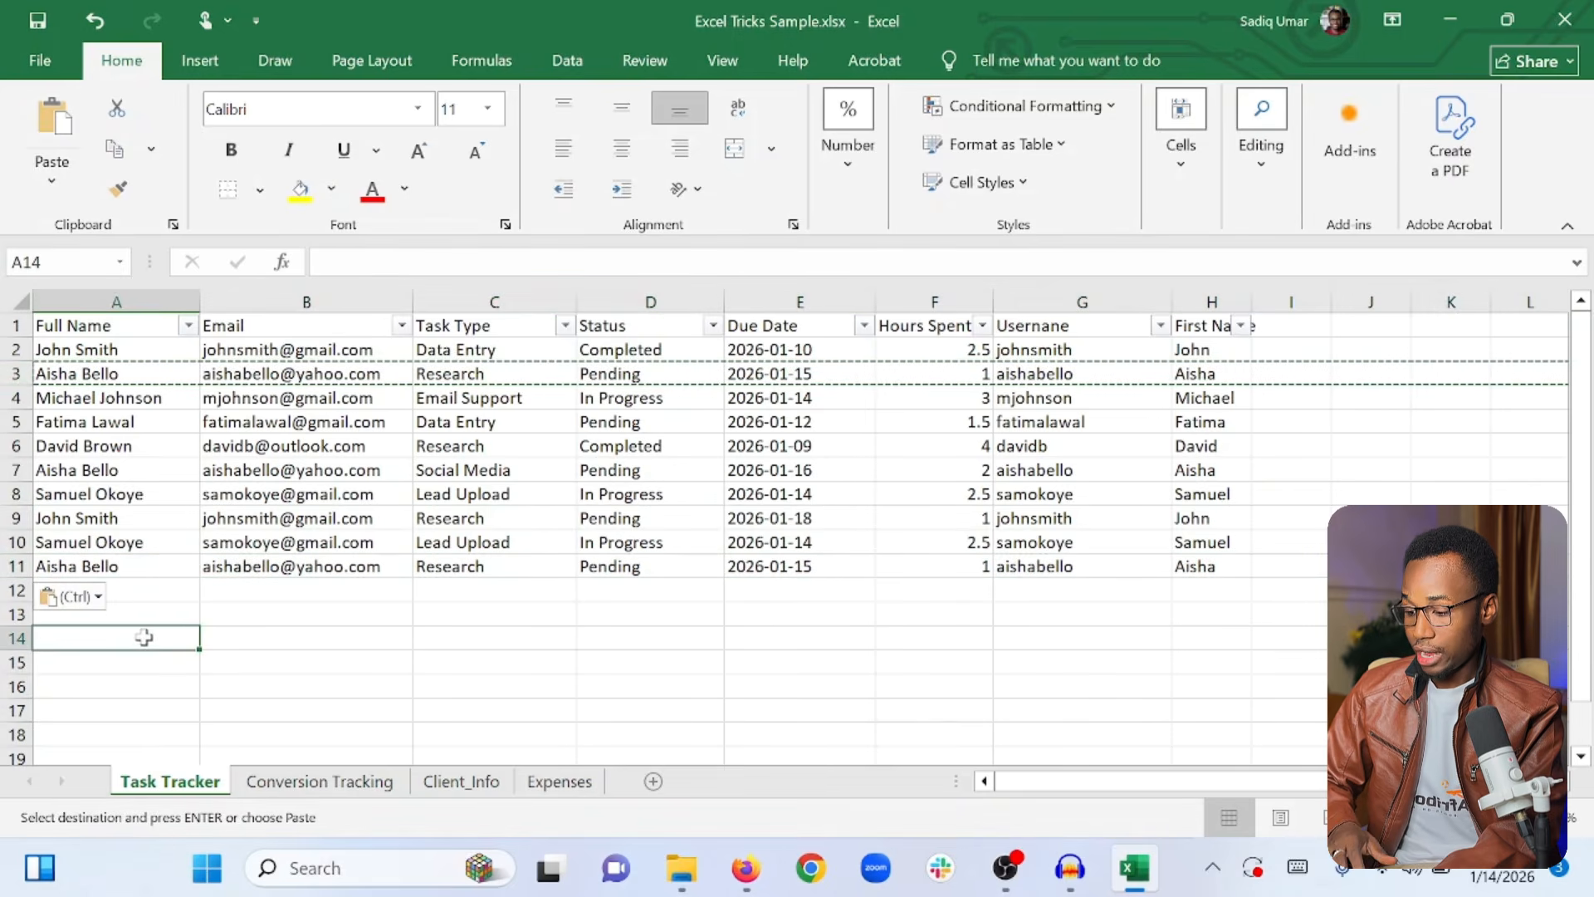
left_click(125, 566)
left_click(123, 375)
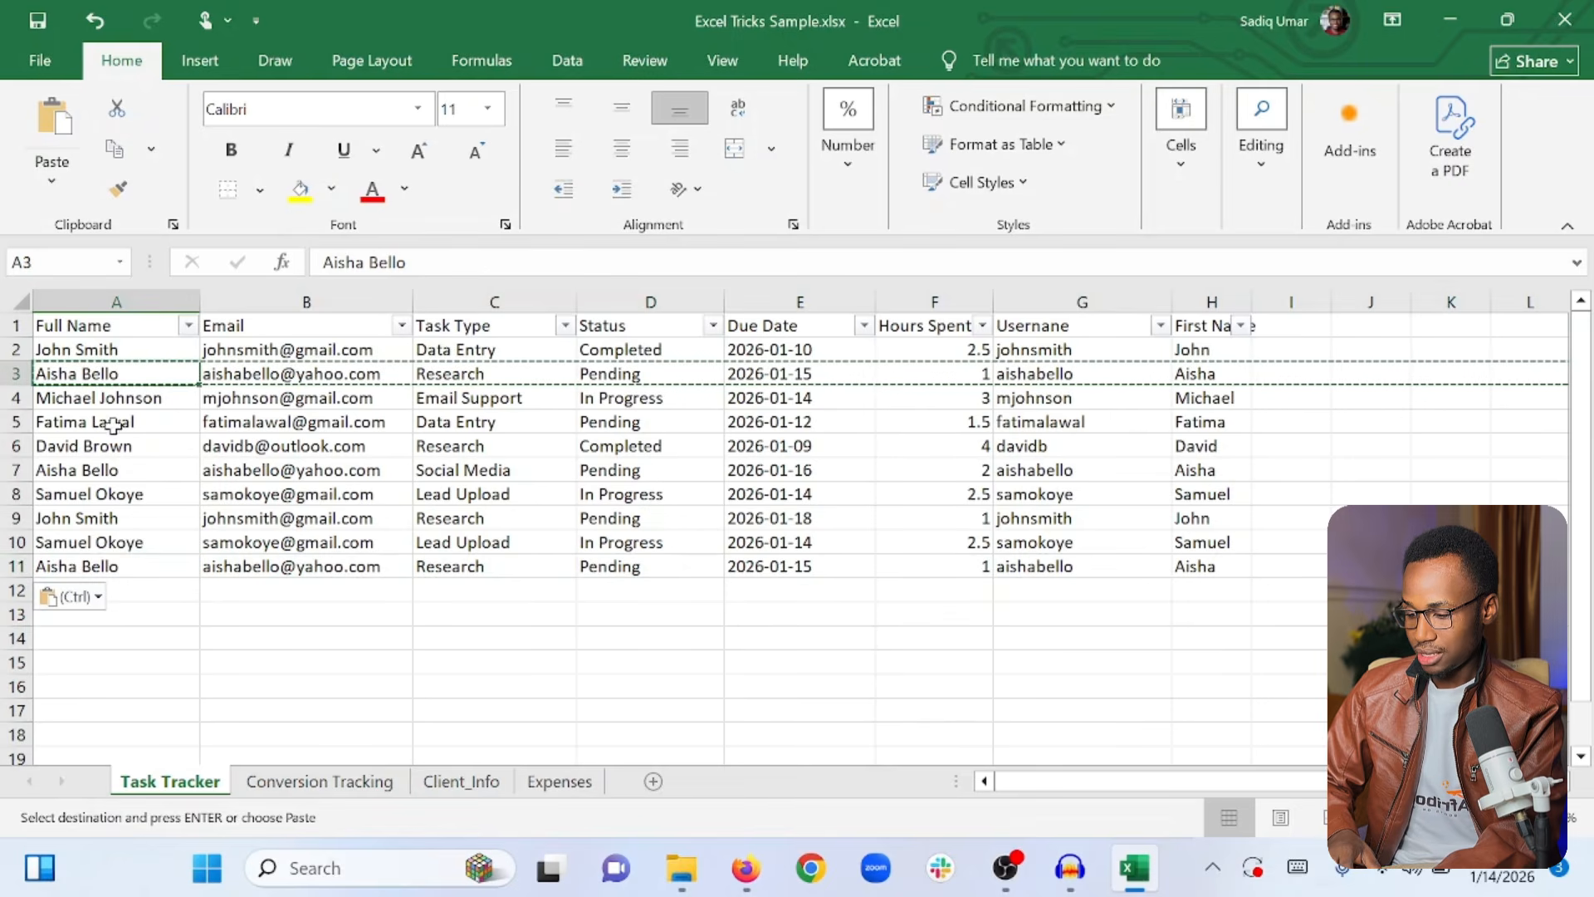
left_click(99, 544)
left_click(103, 498)
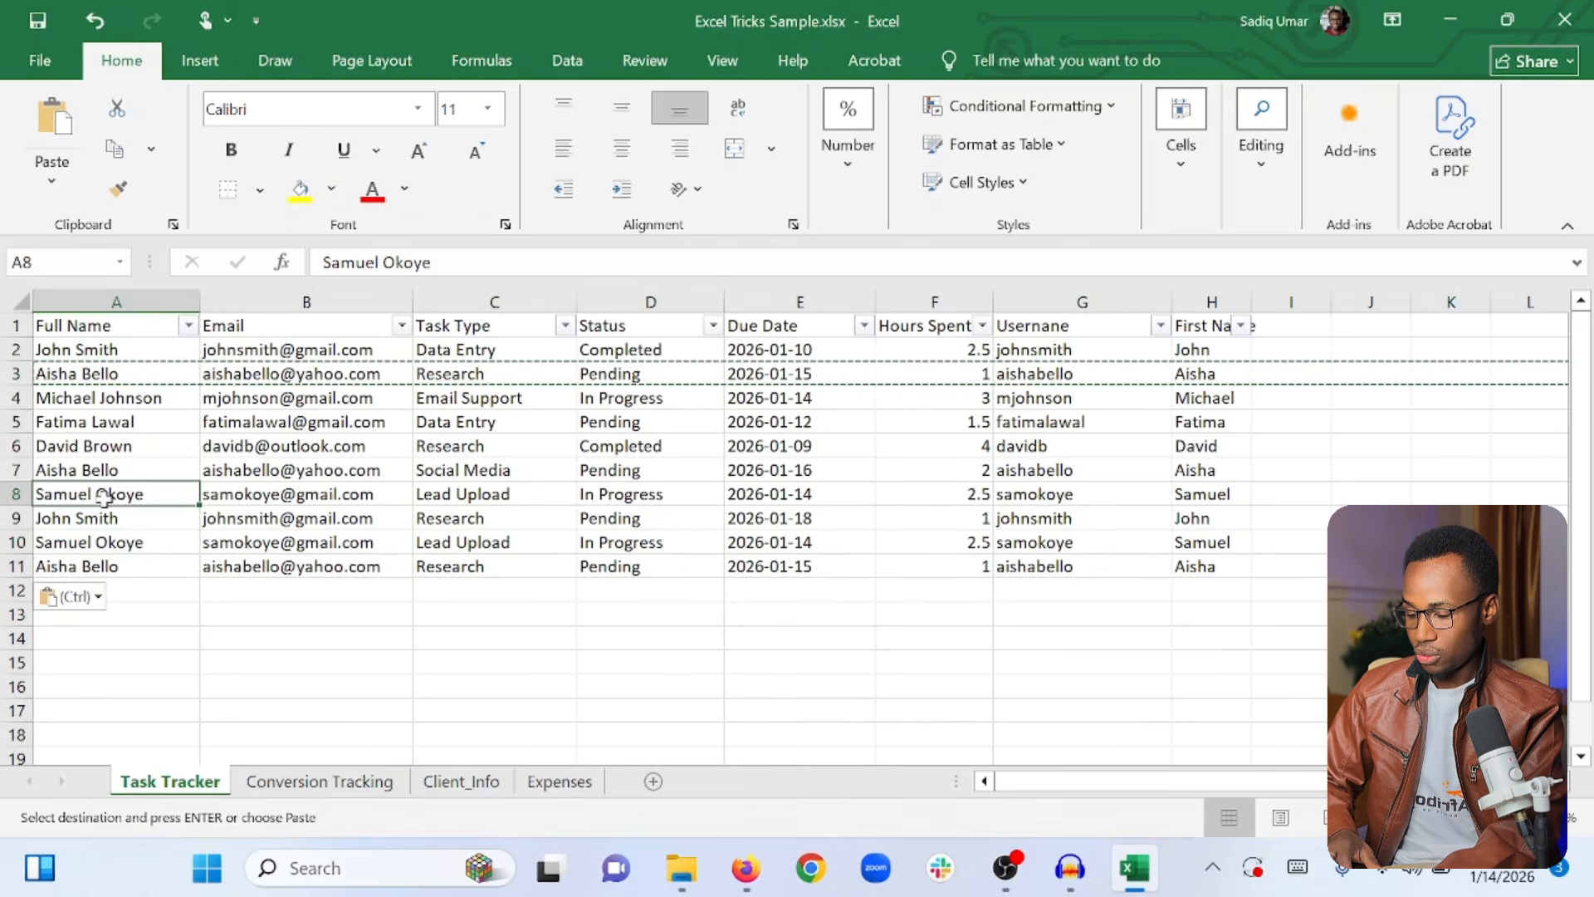
left_click(237, 619)
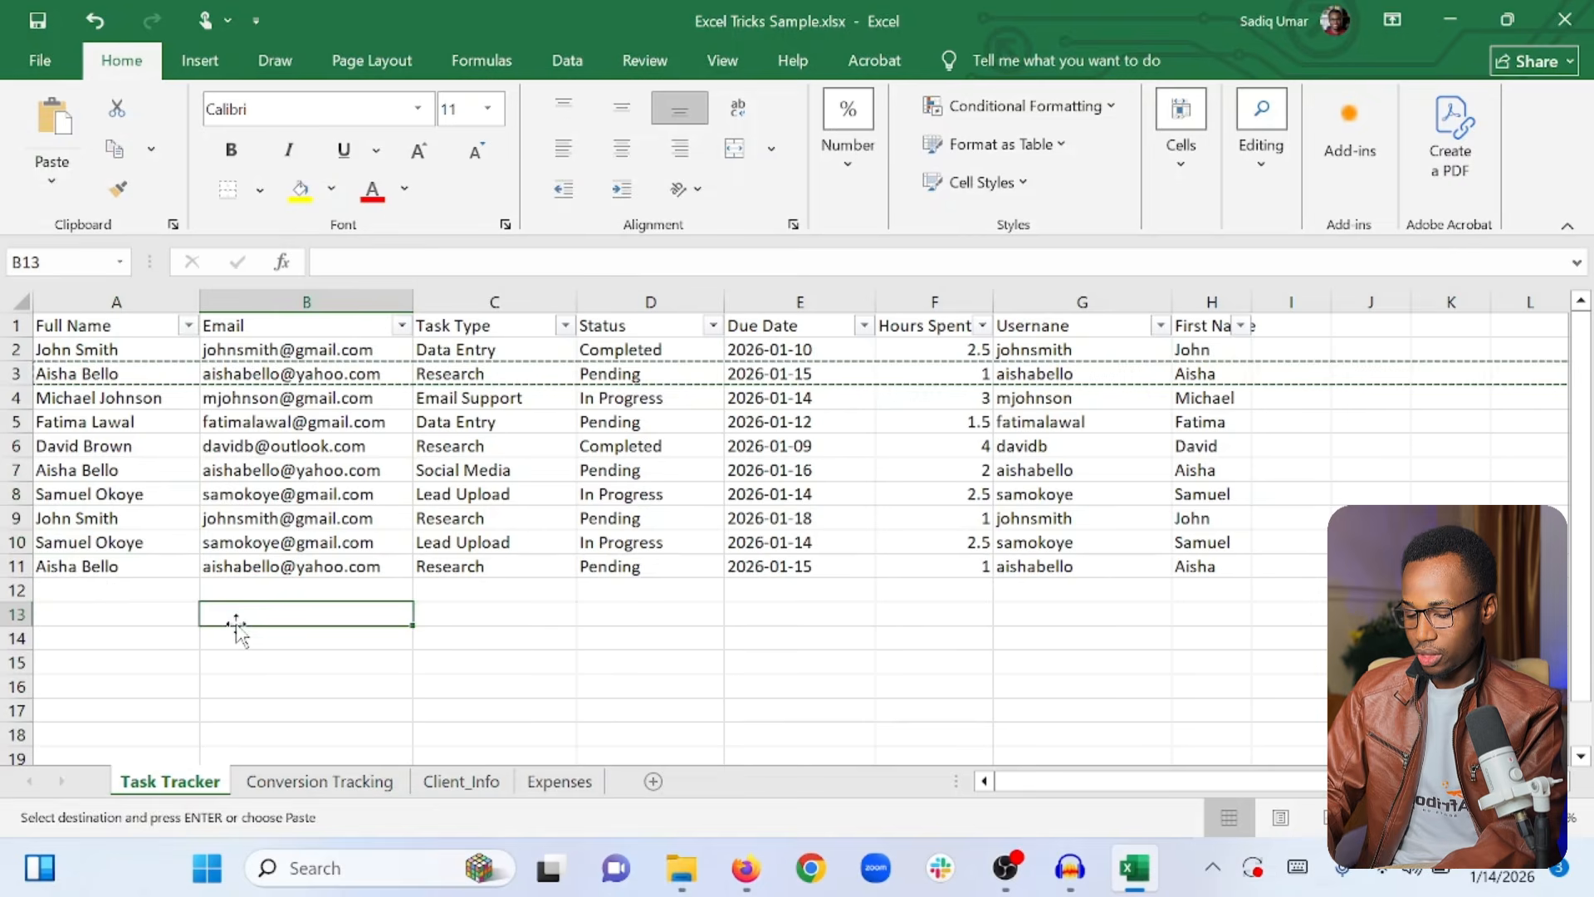
key("Escape")
left_click(239, 630)
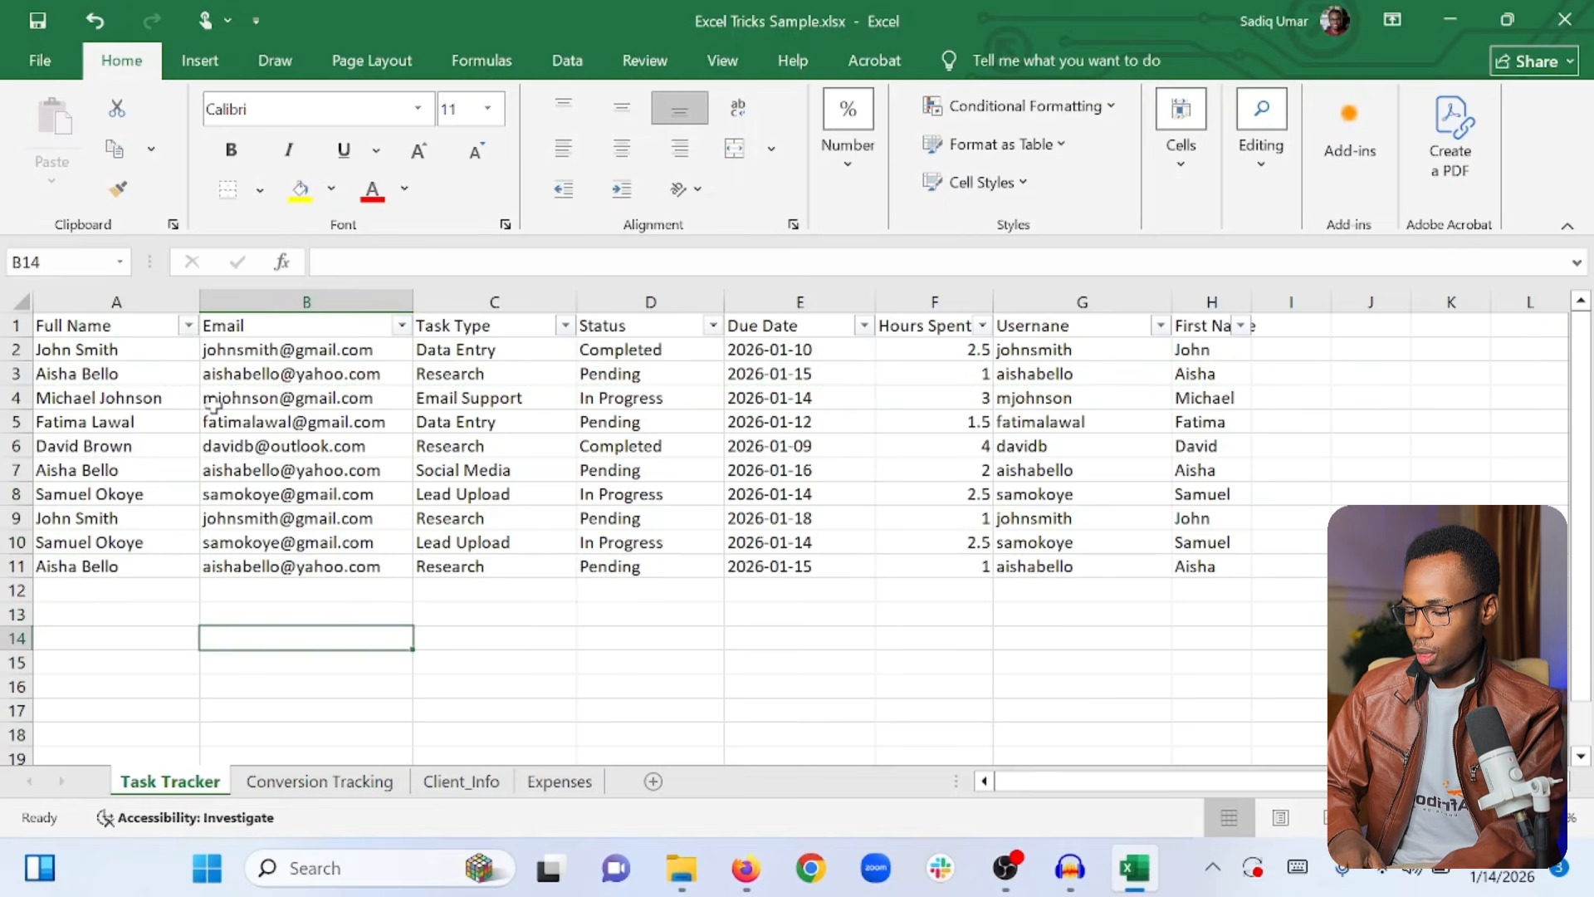
Remove duplicate rows from the whole task data range, comparing all columns and treating the first row as headers
left_click(279, 420)
key("ctrl+Down")
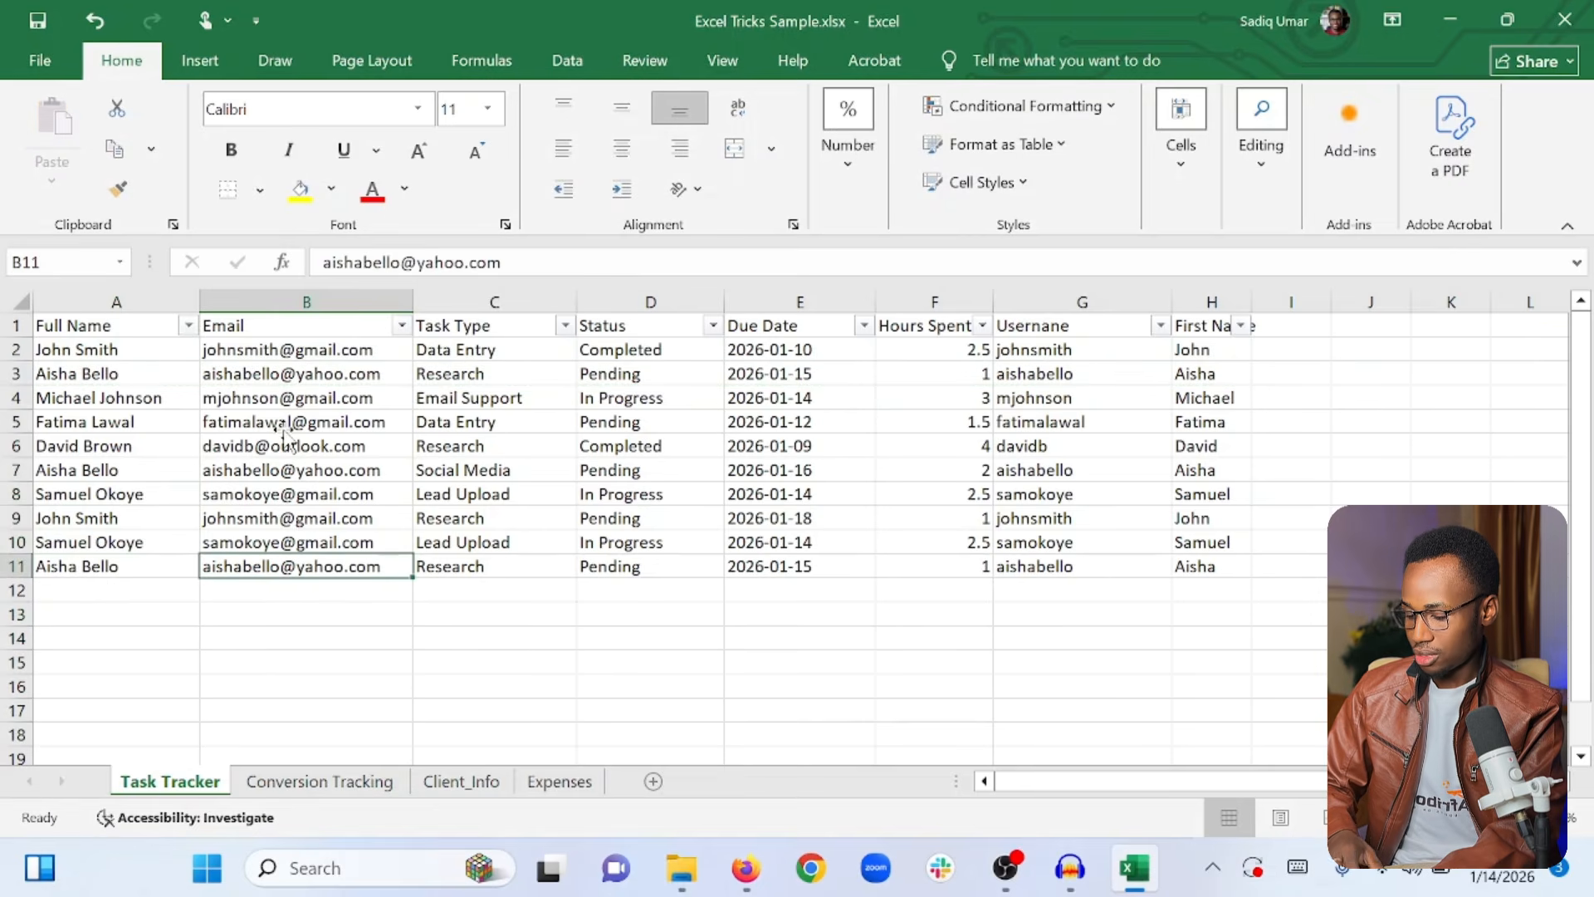
key("ctrl+a")
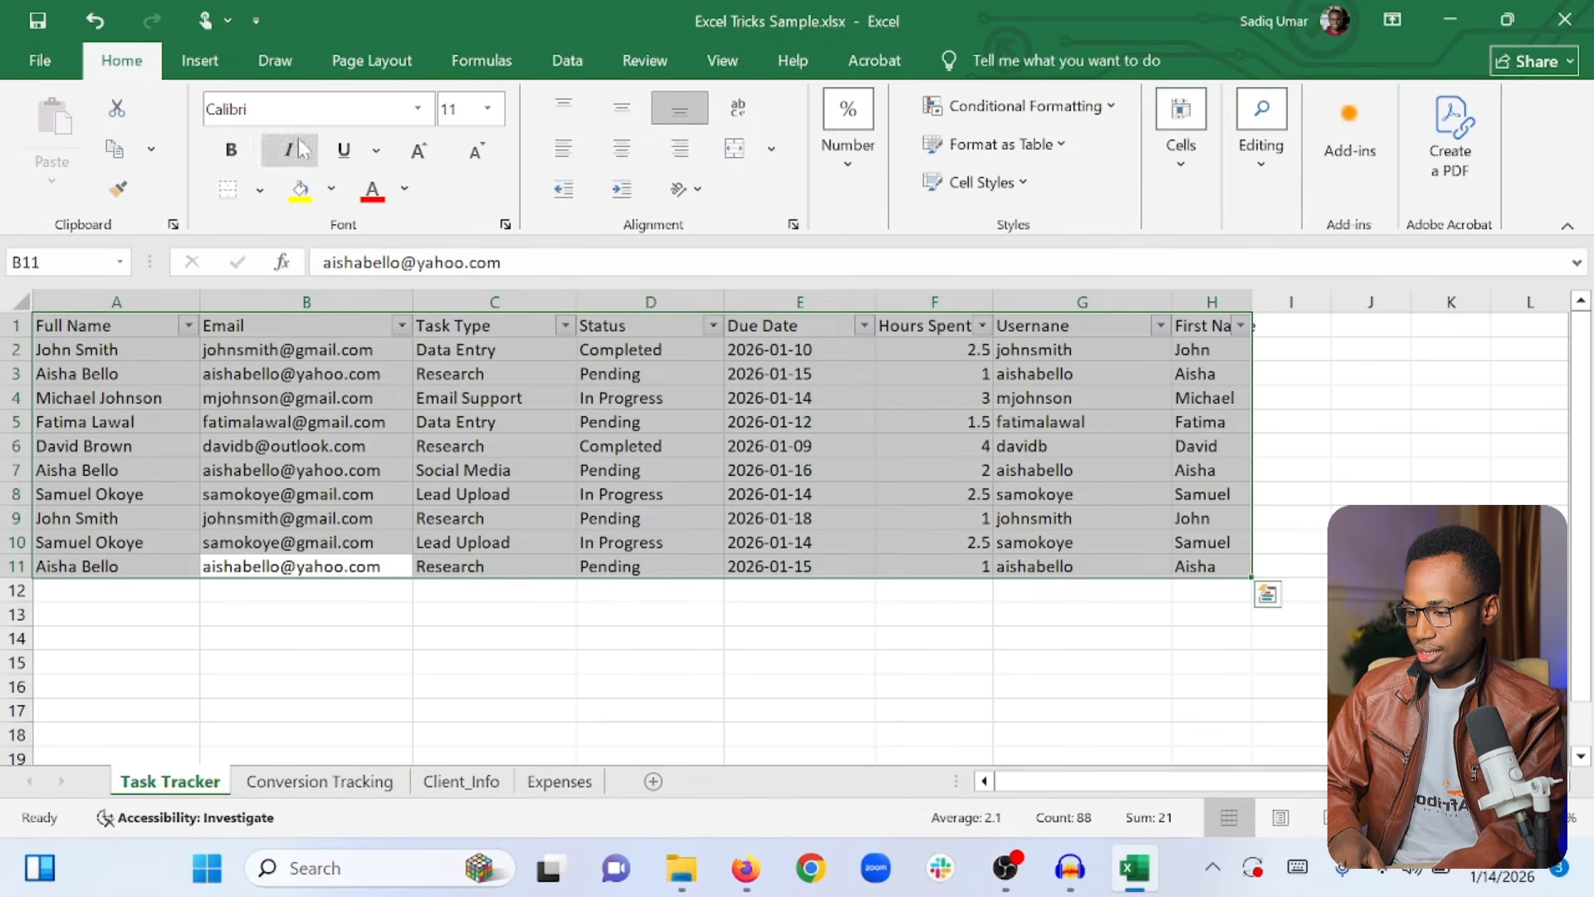
left_click(580, 71)
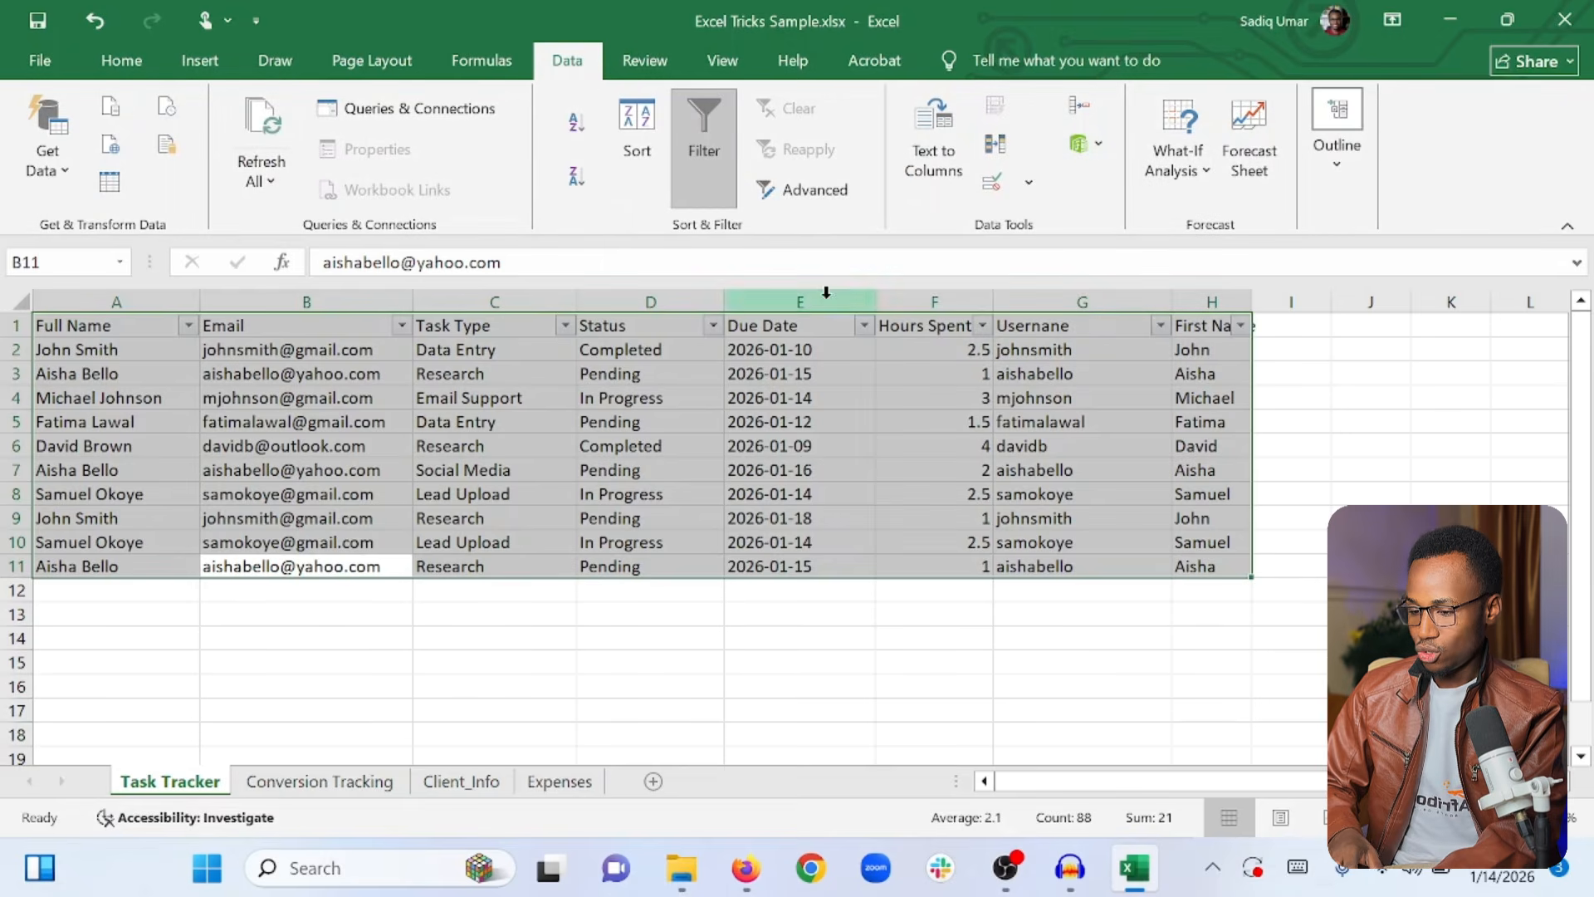
left_click(1000, 146)
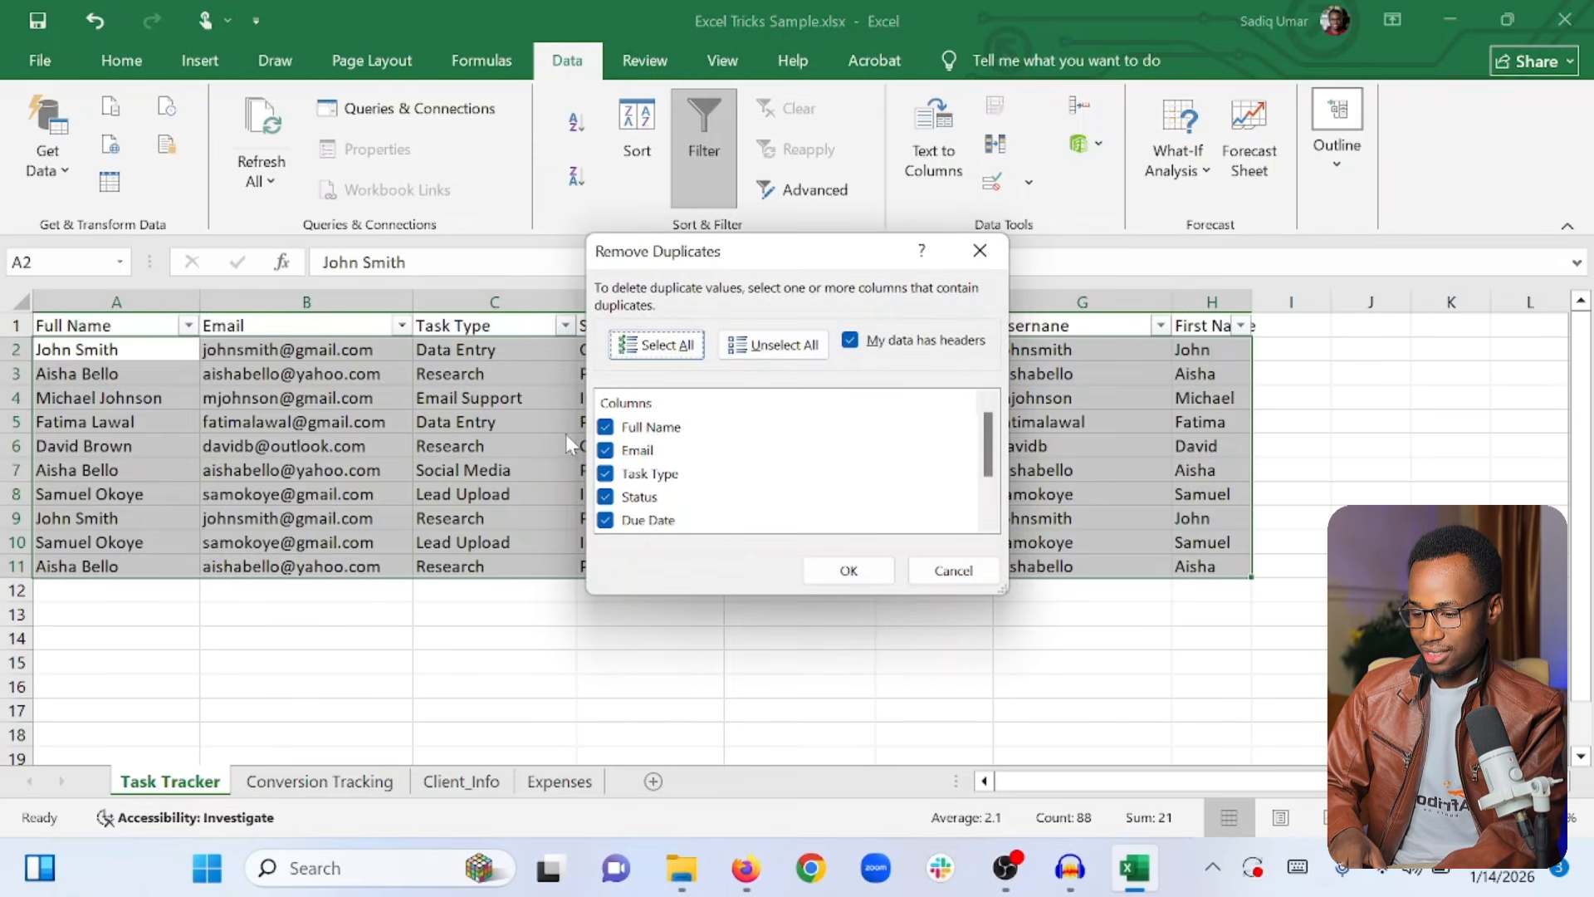
scroll(624, 481, "down", 1)
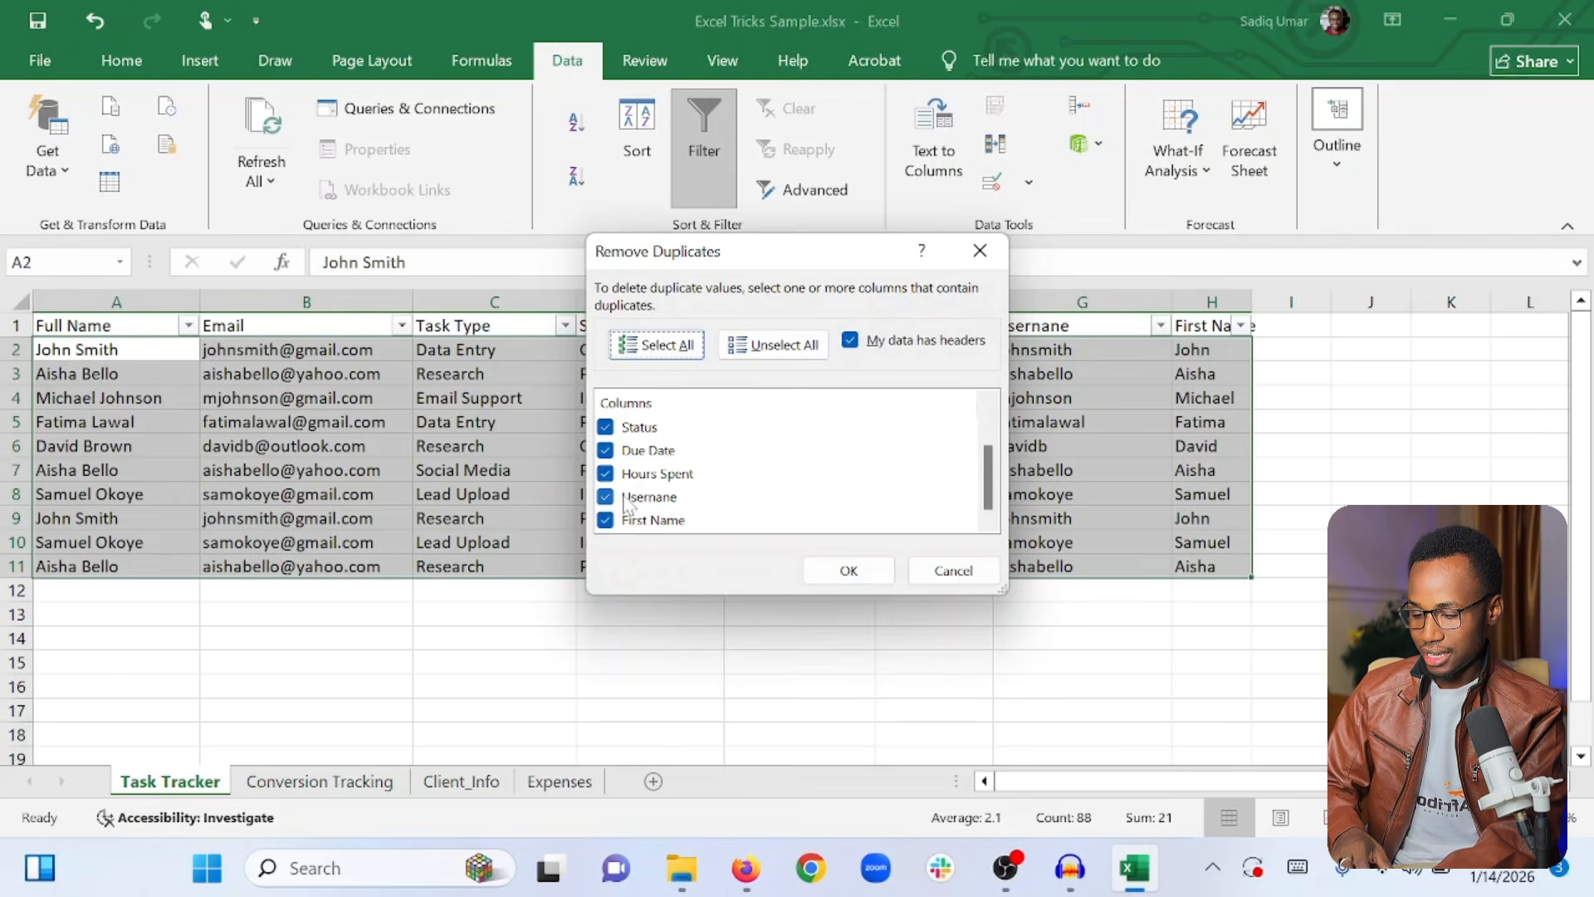
left_click(852, 555)
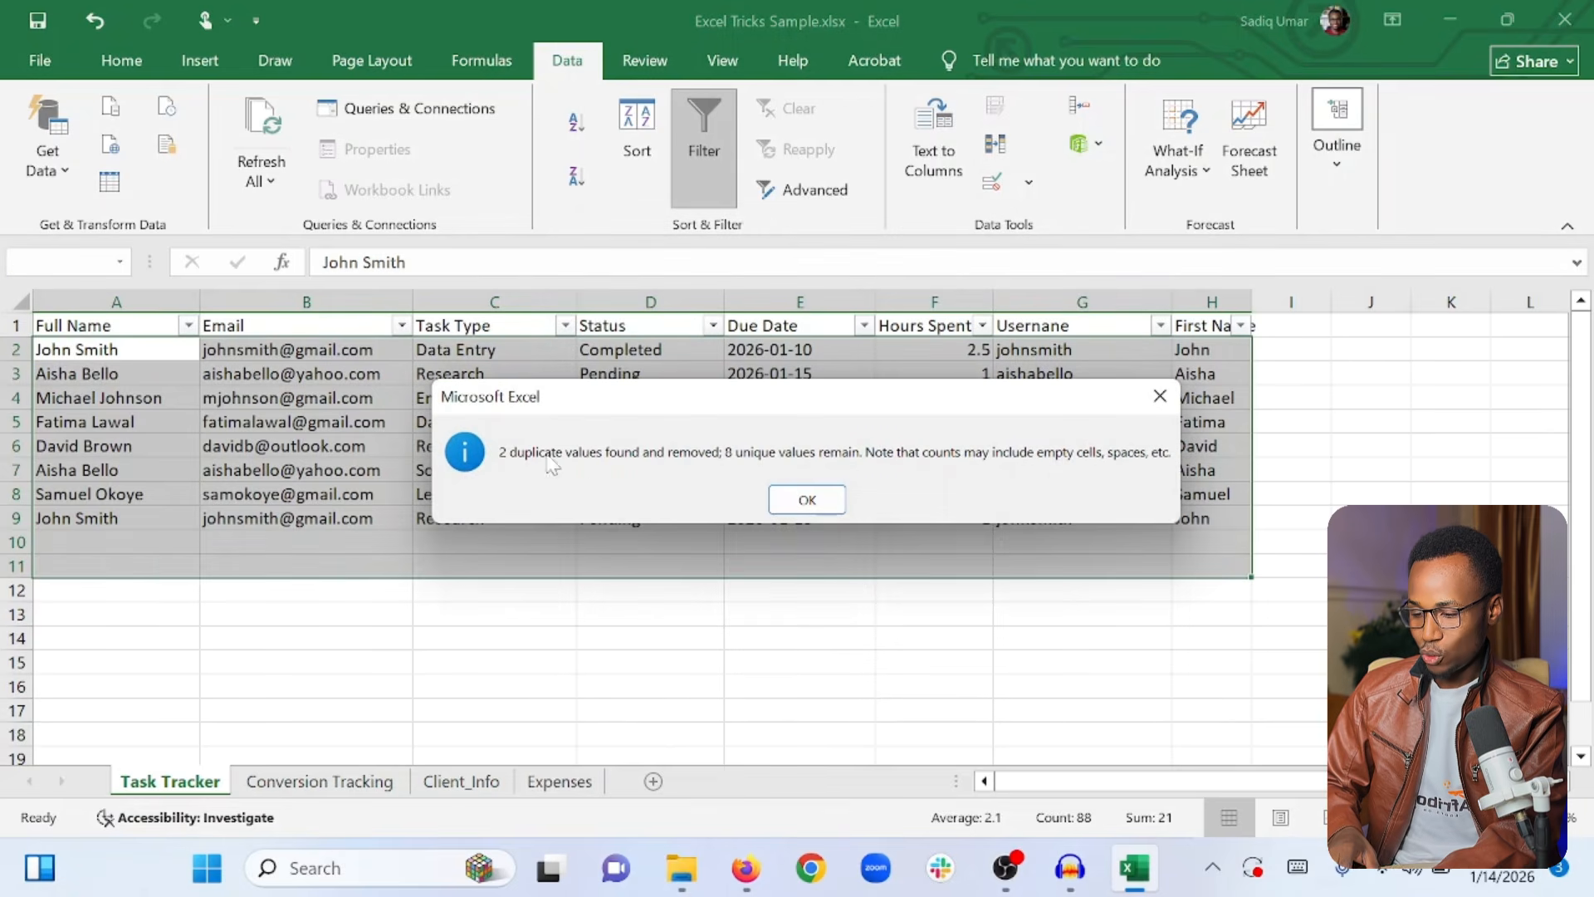
left_click(810, 499)
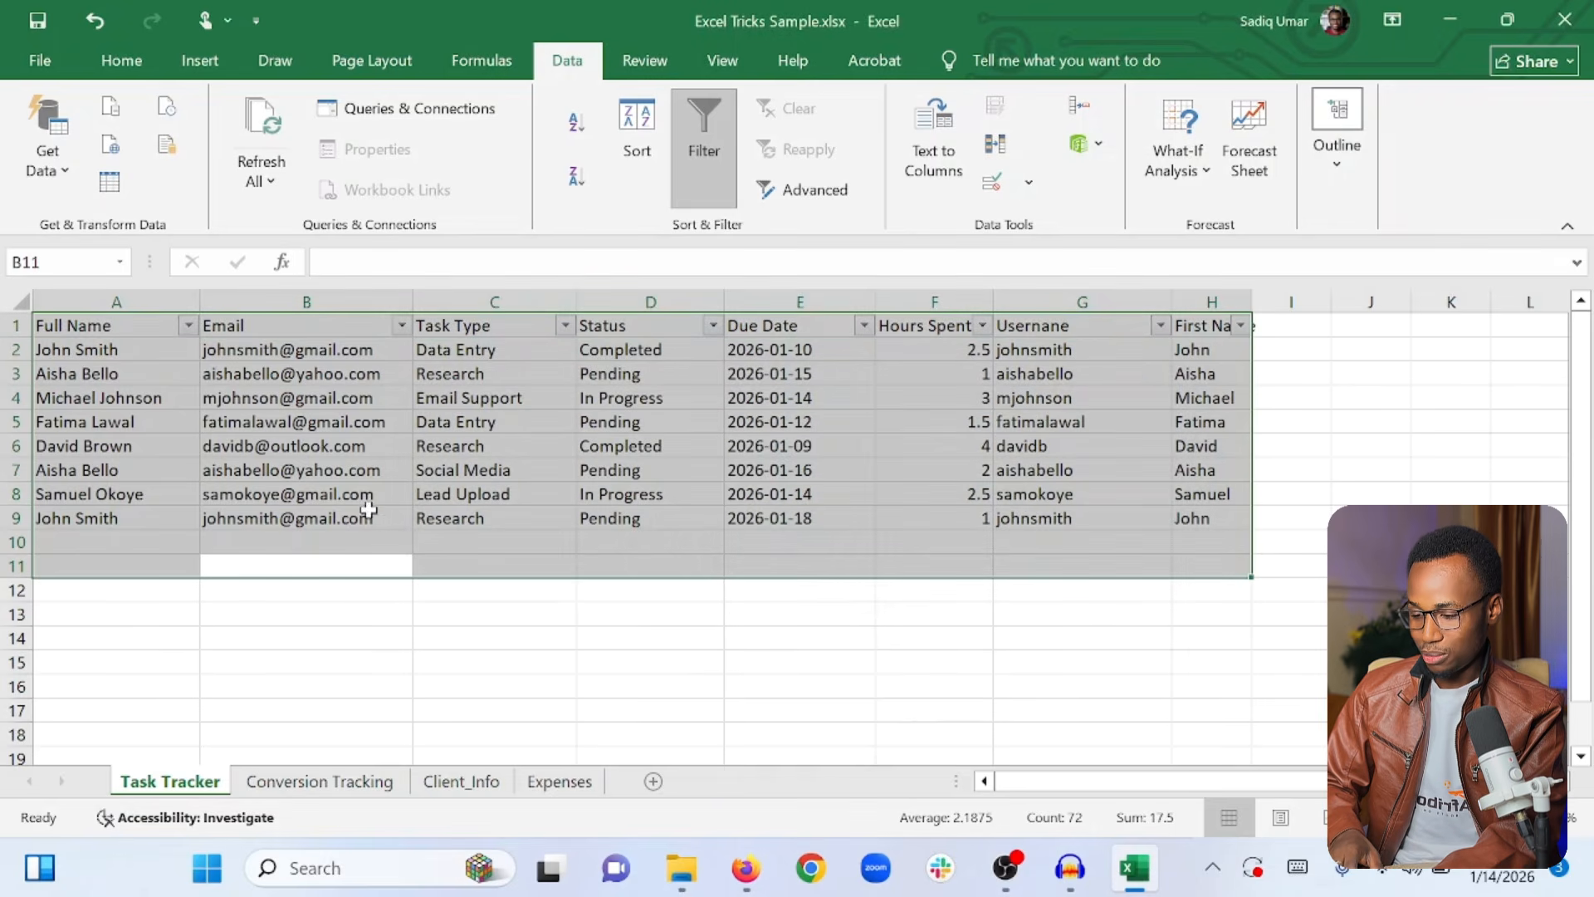
left_click(403, 637)
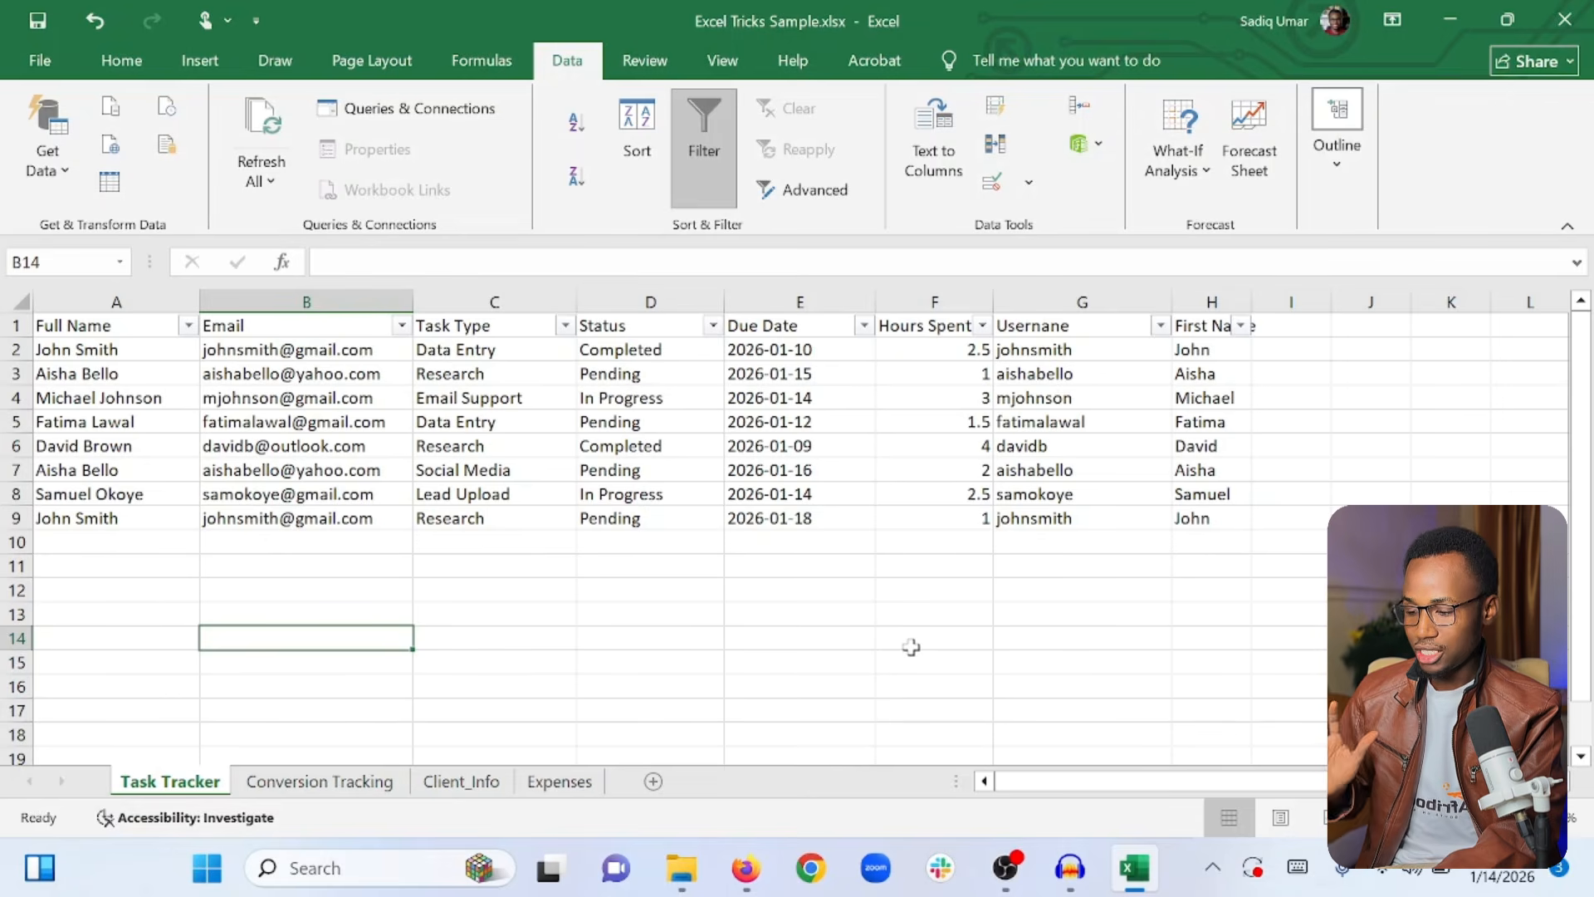
Convert the task data in A1:H9 into an Excel table with headers
left_click(792, 395)
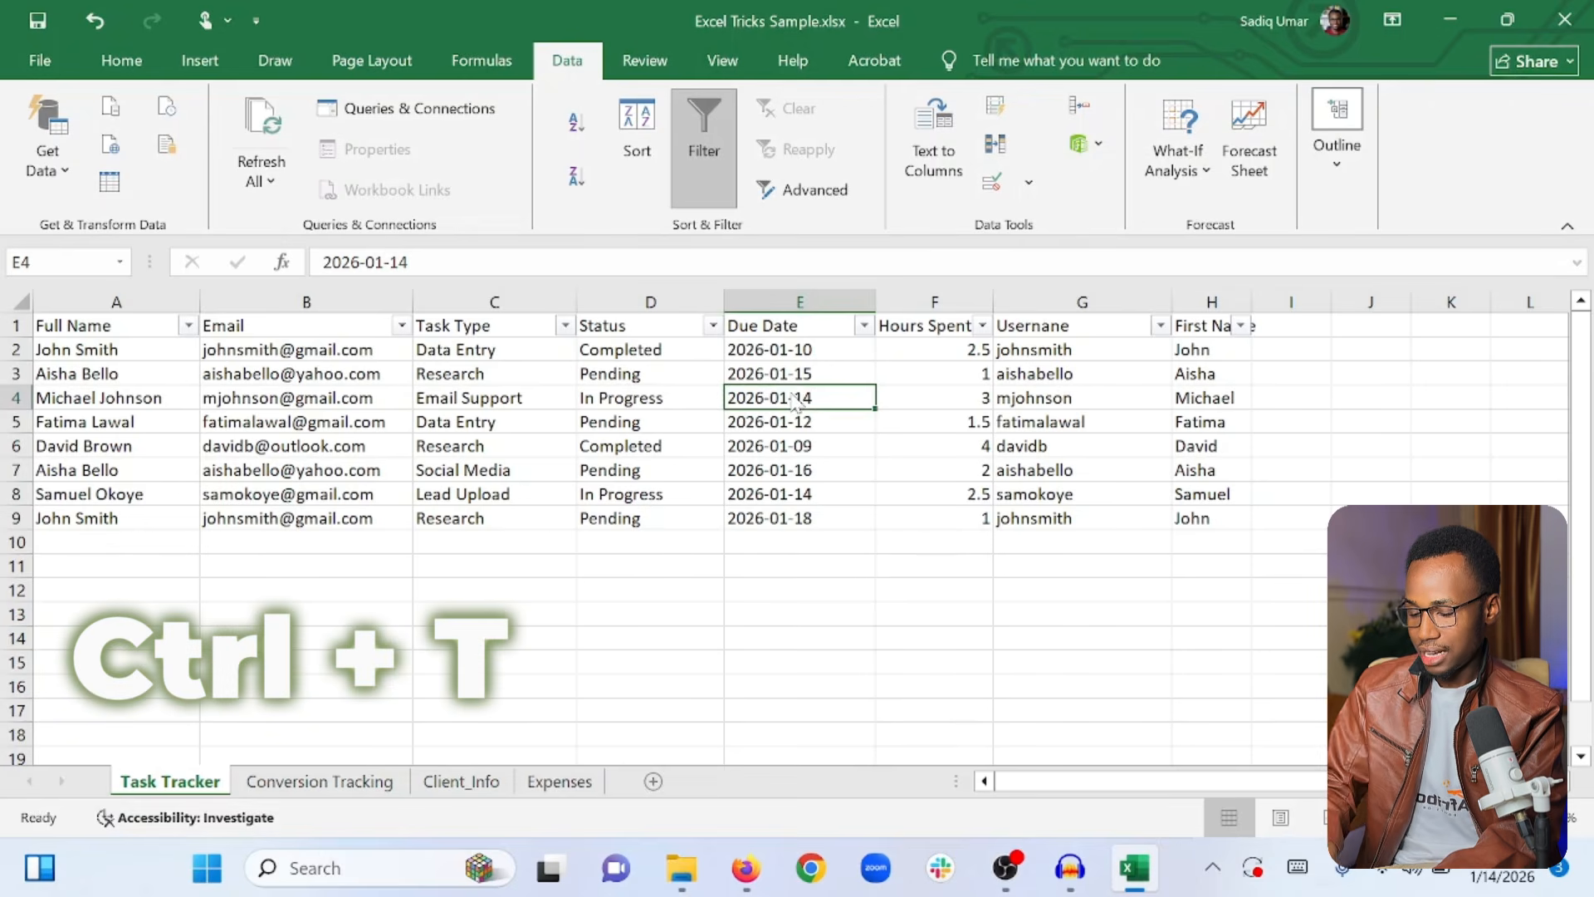
key("ctrl+t")
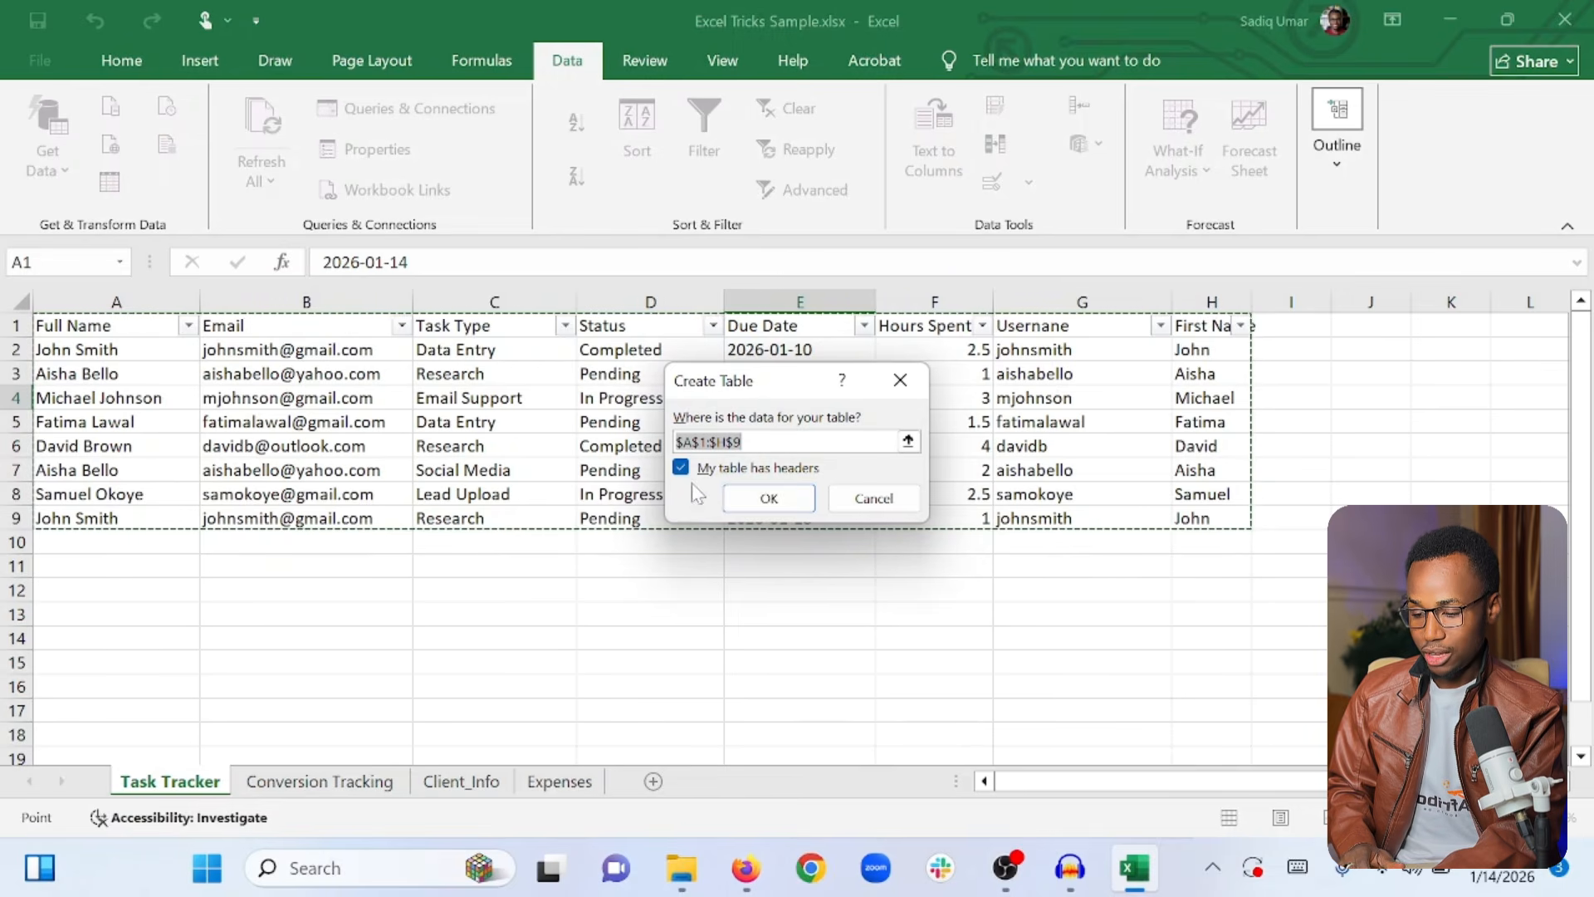
left_click(757, 503)
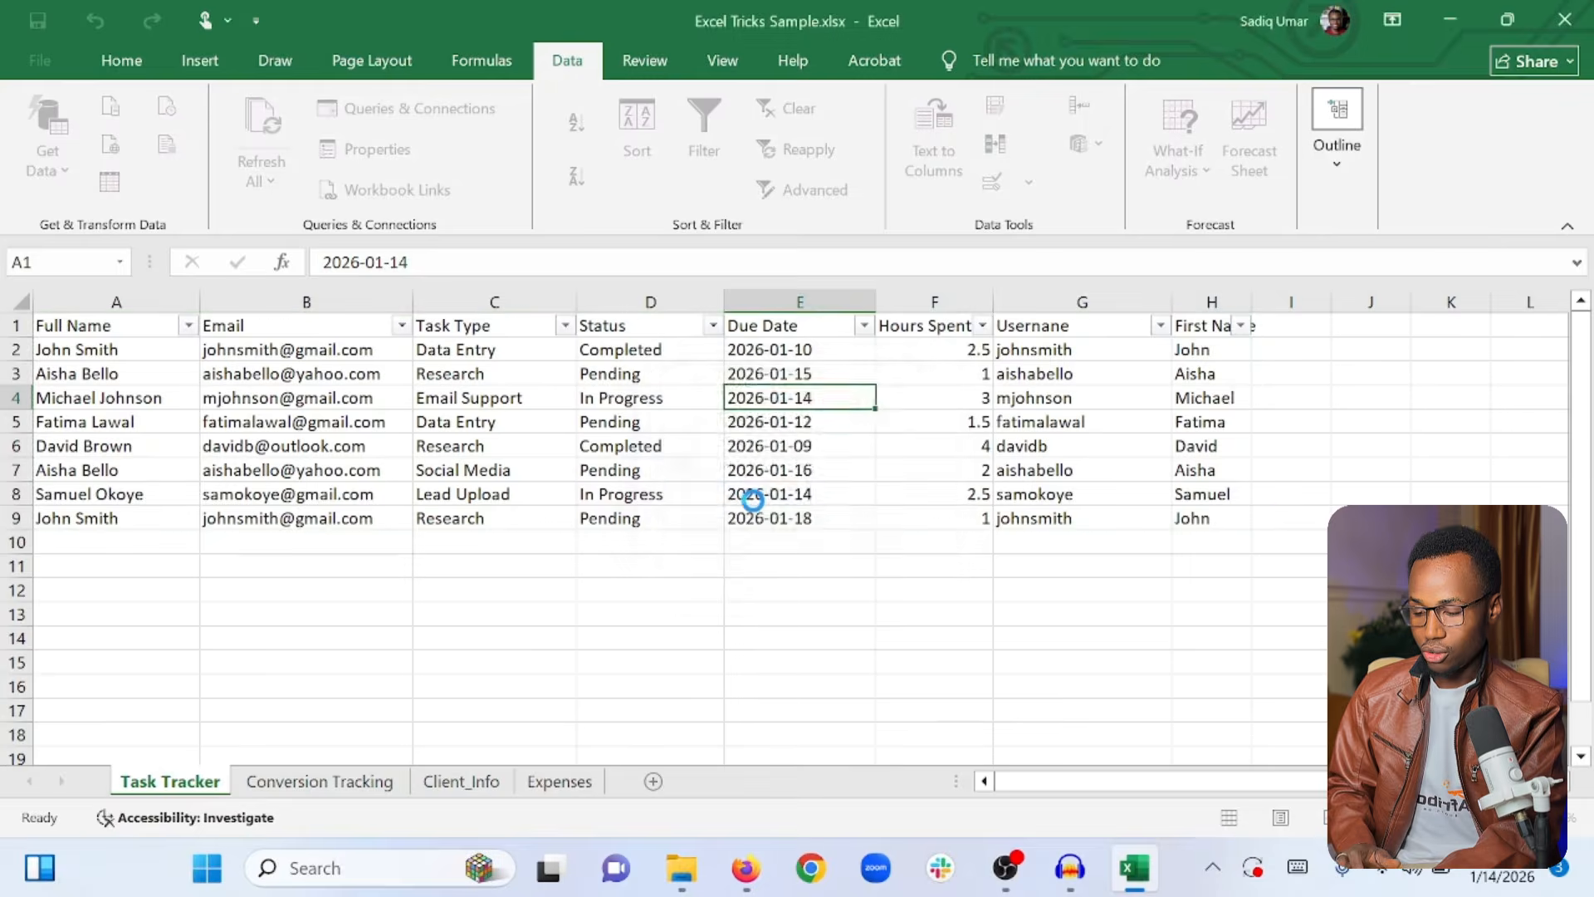
left_click(825, 624)
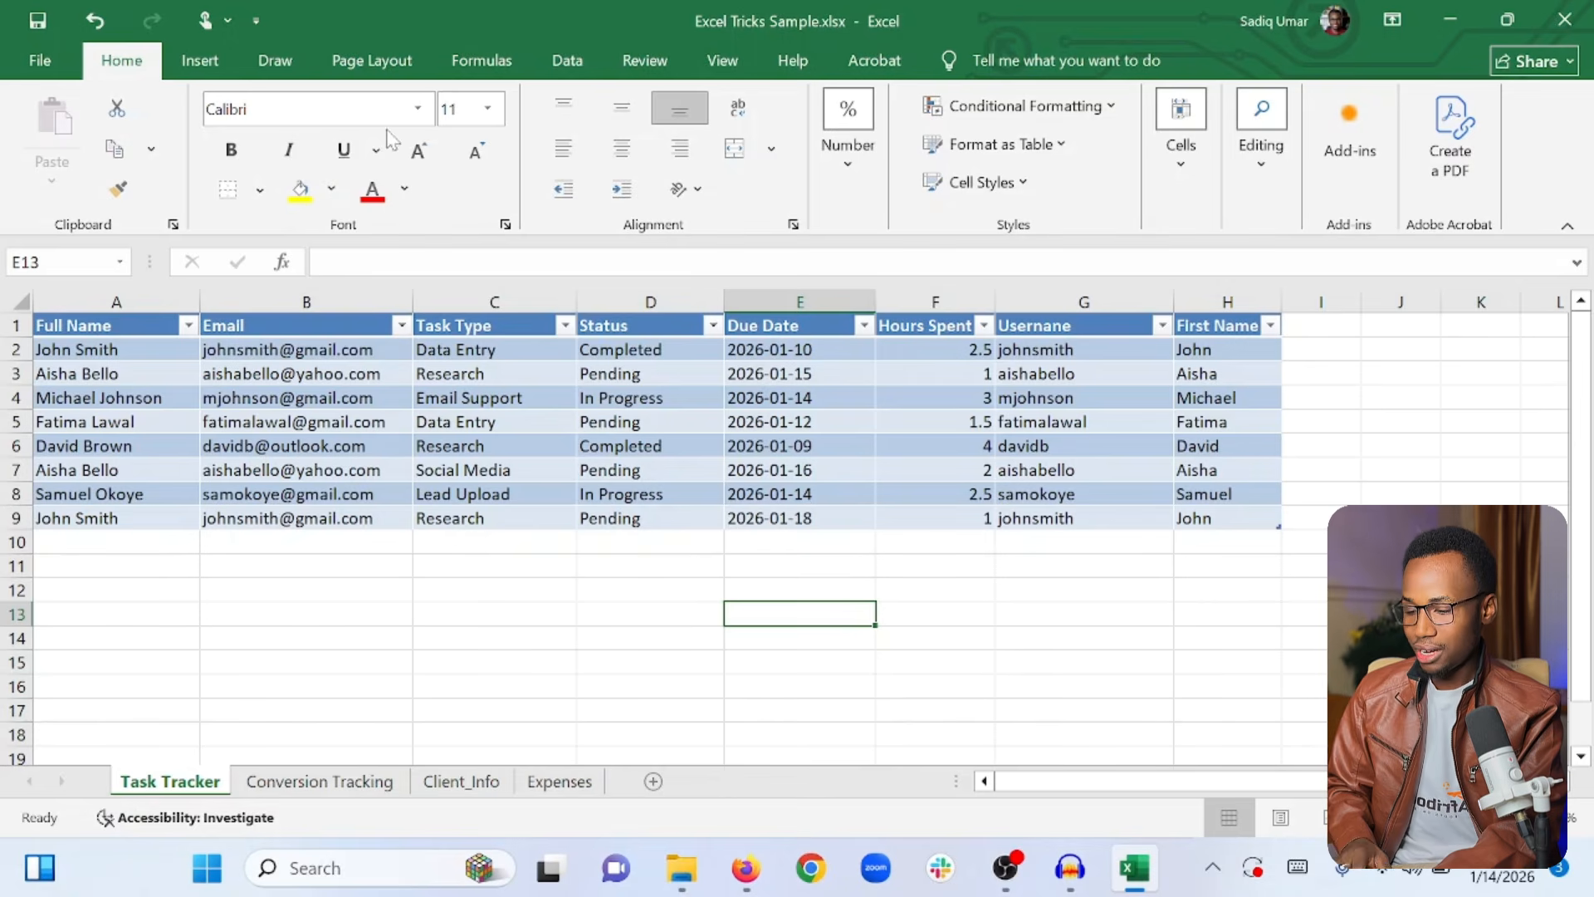
Copy all table records in A2:H9 and paste them directly below the table, starting at A10
left_click(67, 344)
left_click_drag(67, 344, 1208, 516)
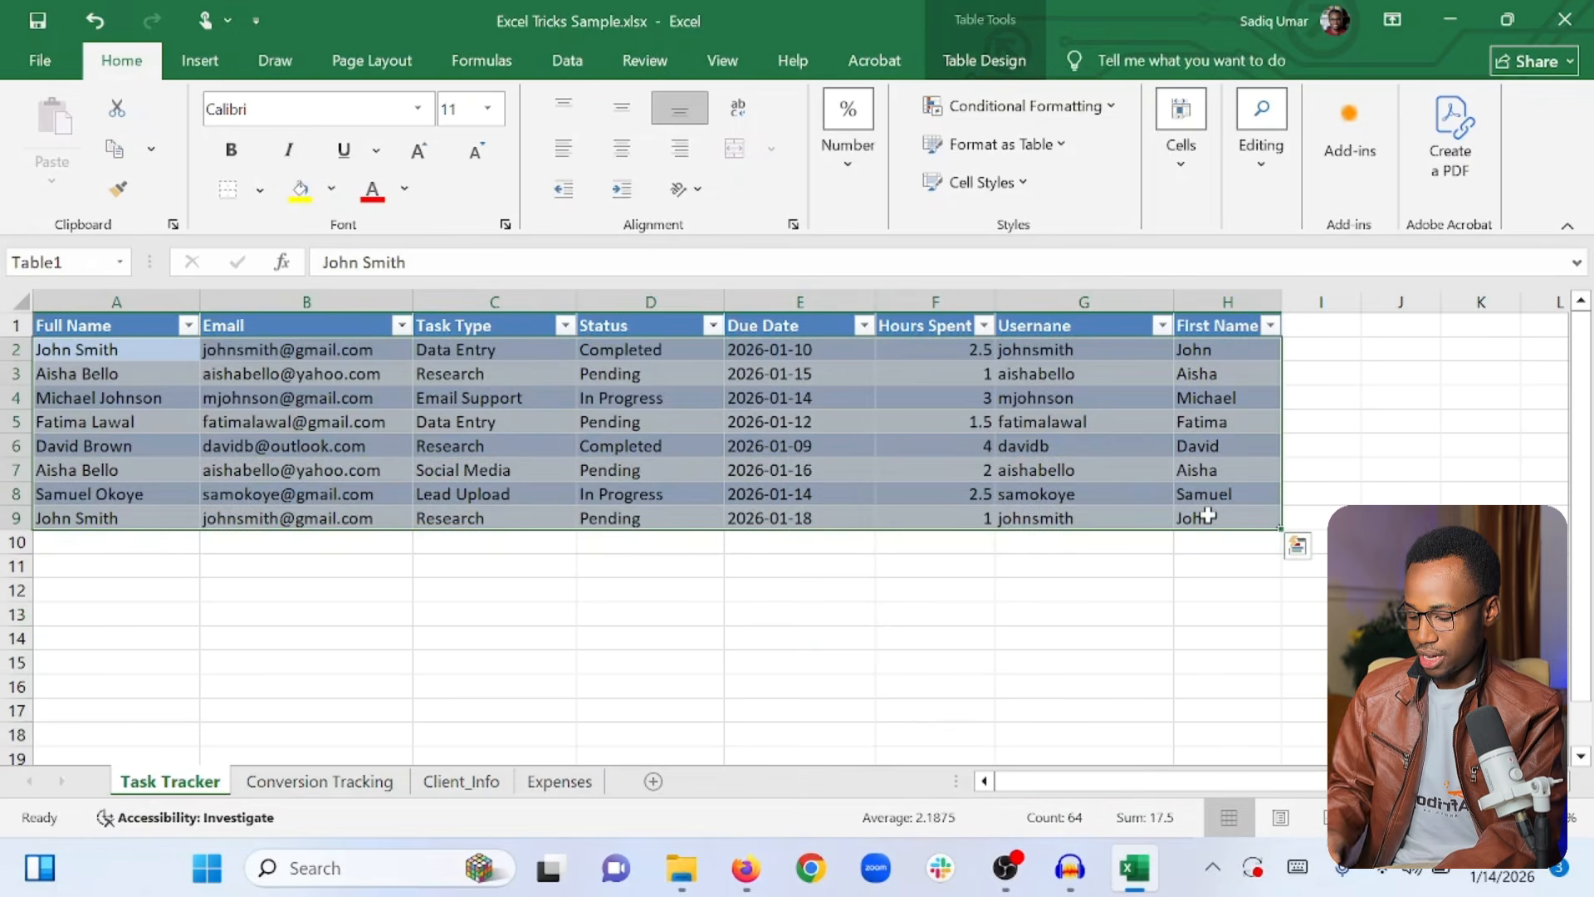
key("ctrl+c")
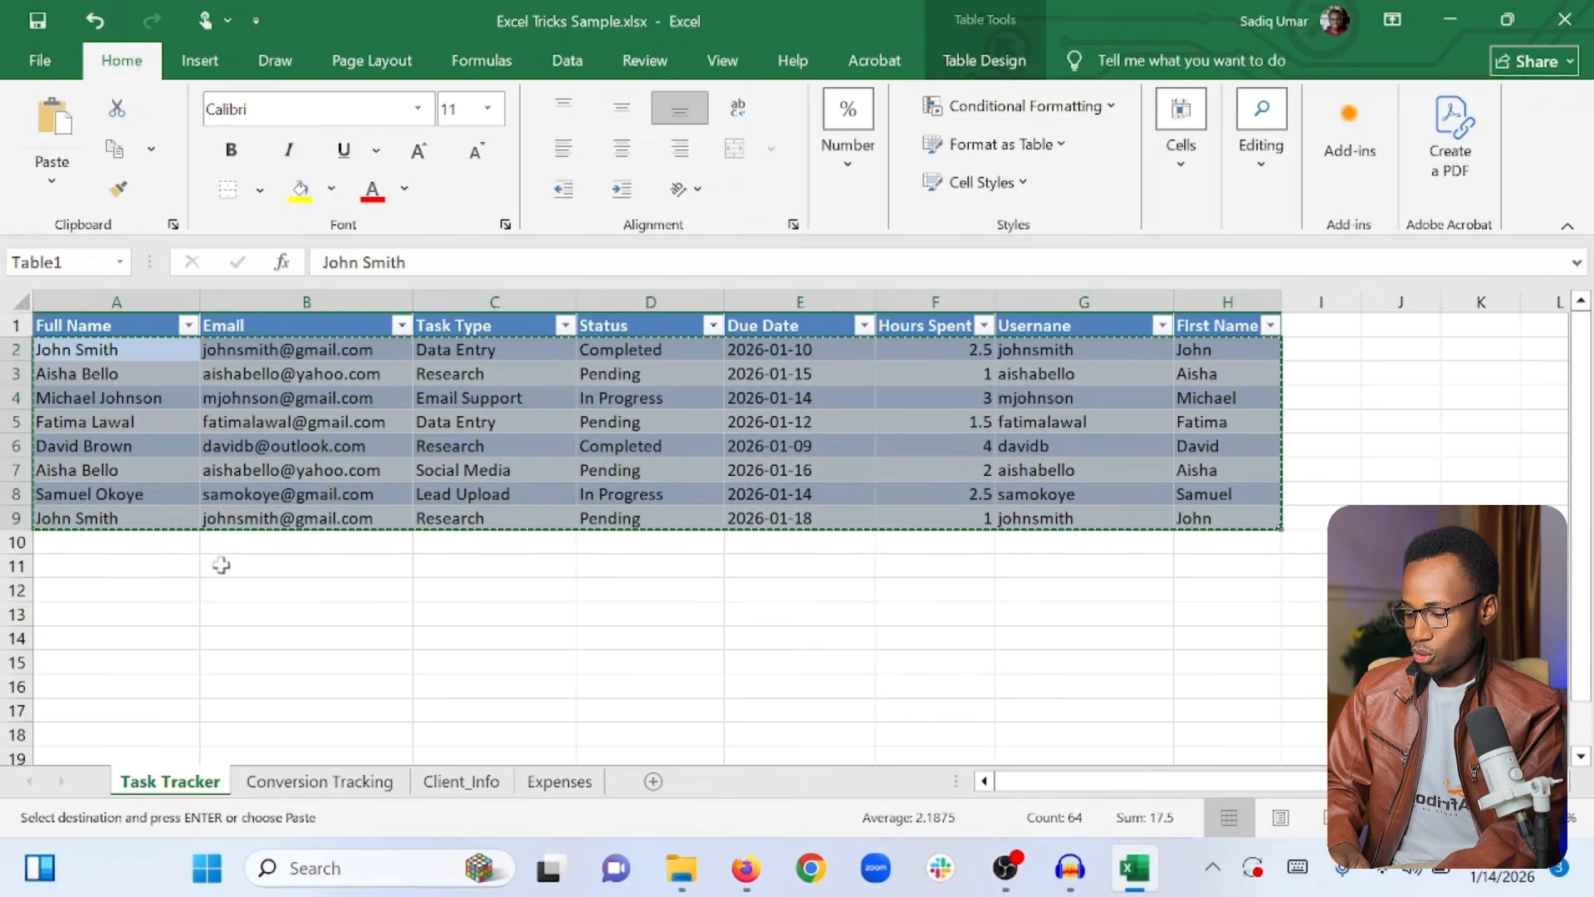
left_click(178, 551)
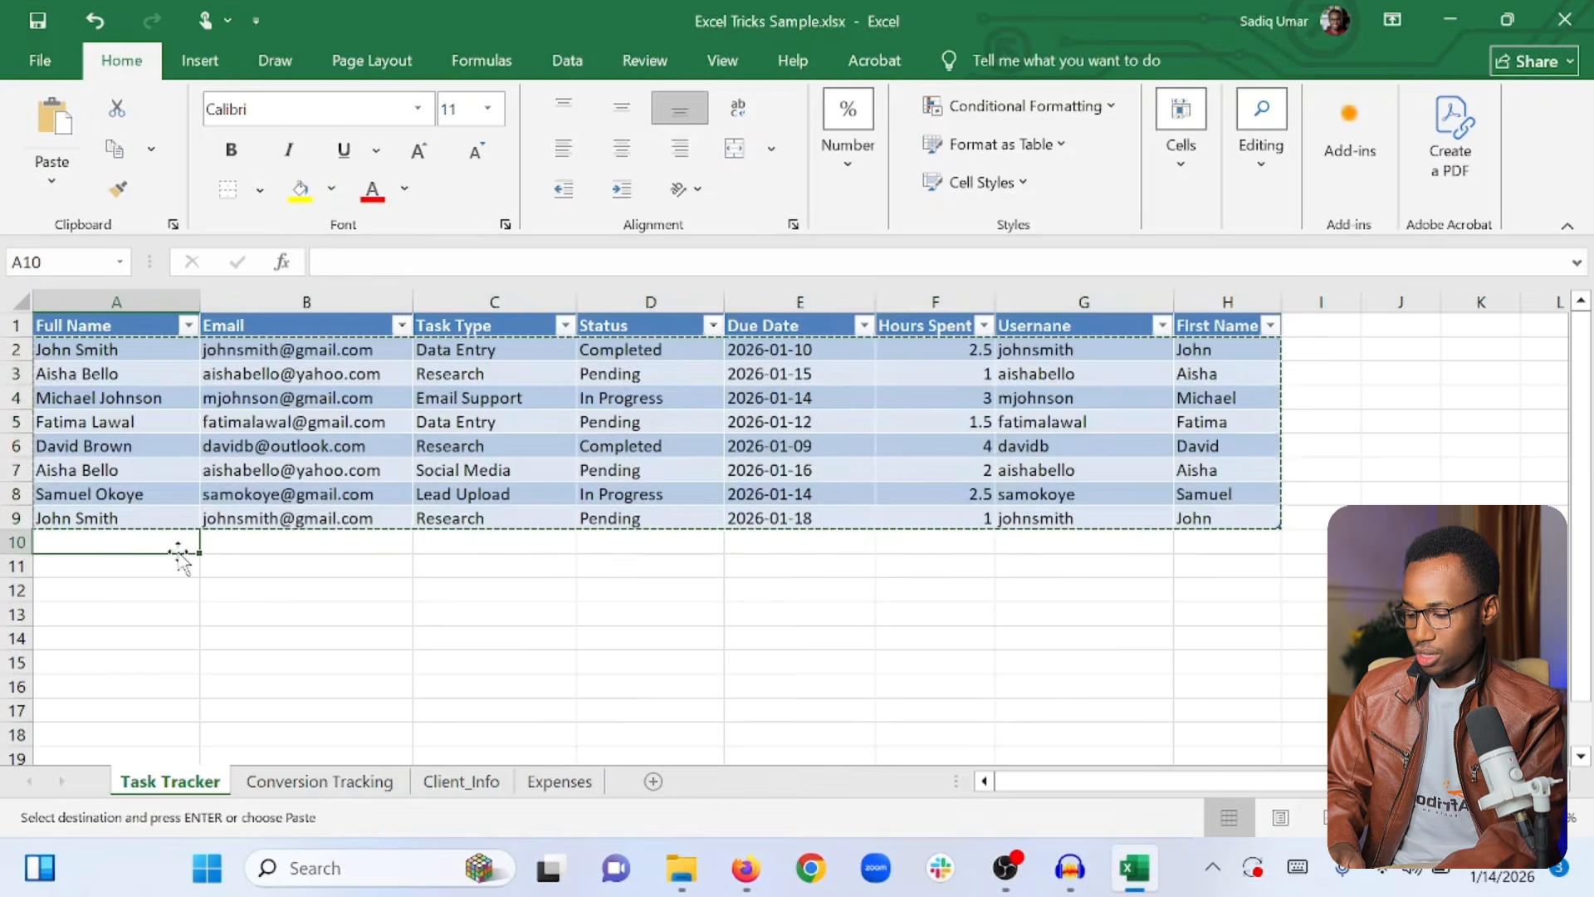
key("ctrl+v")
scroll(178, 552, "down", 1)
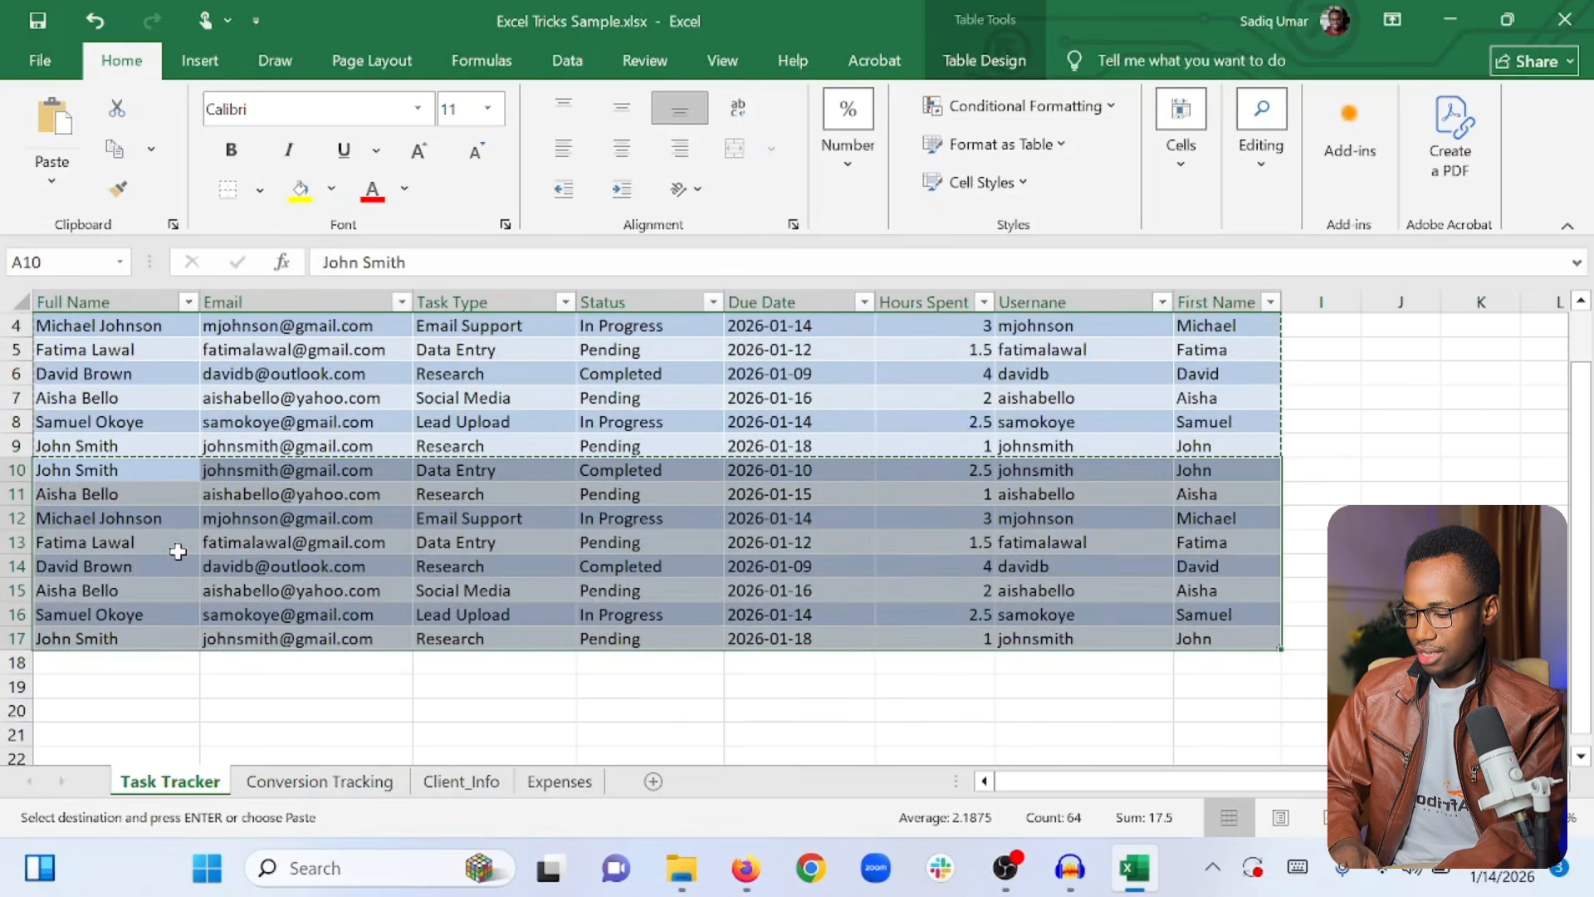
Paste the copied records once more starting at A18 to extend the table, and end copy mode
left_click(112, 668)
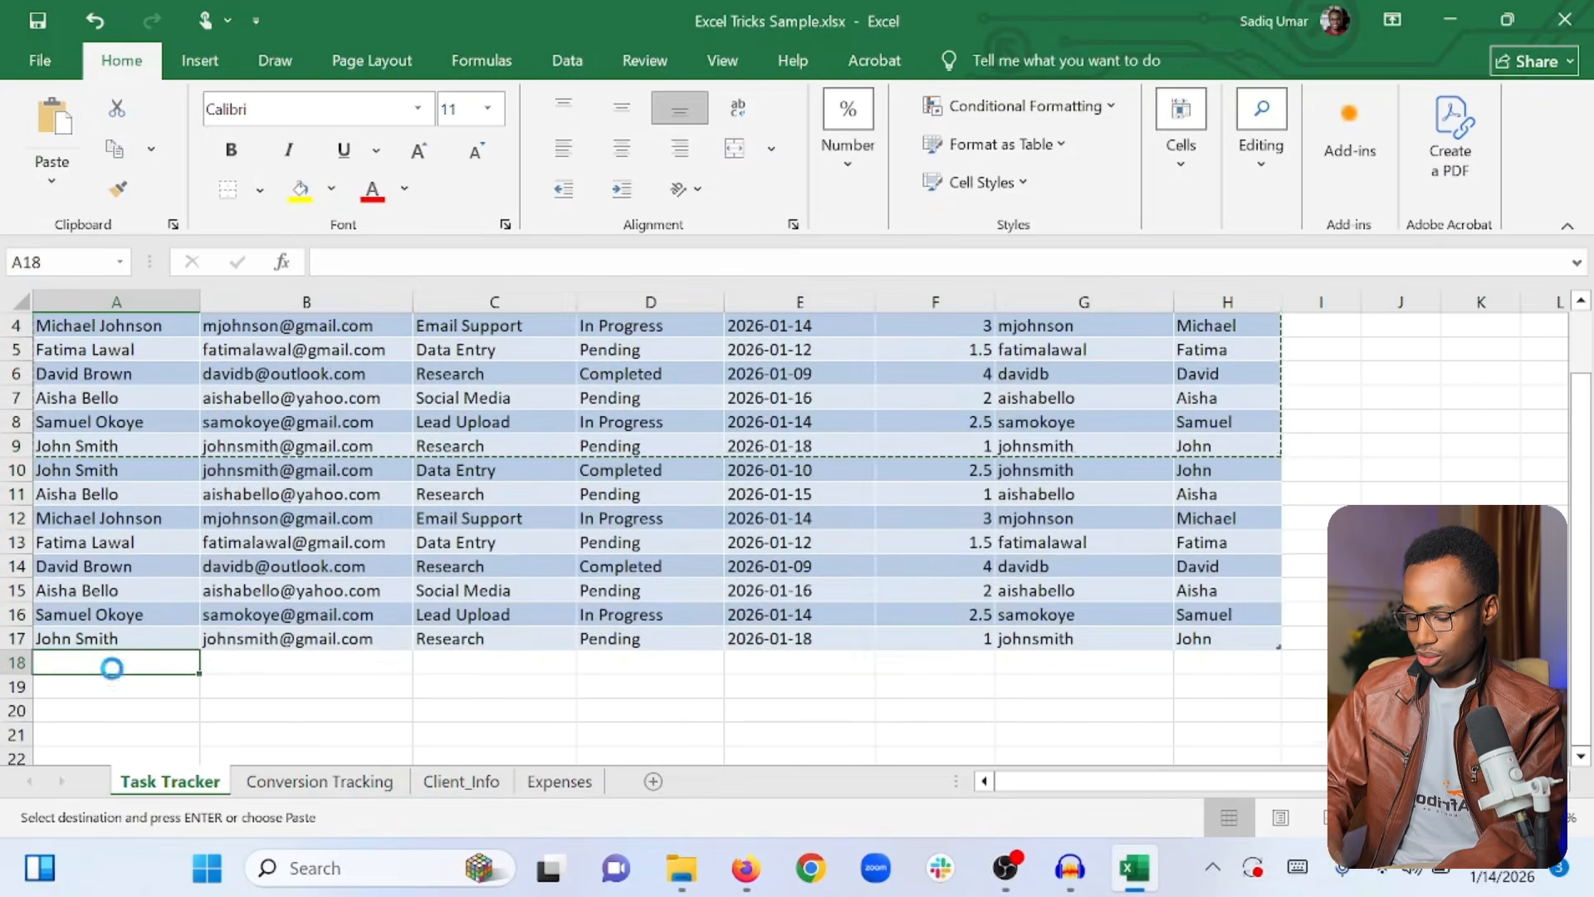
key("ctrl+v")
scroll(112, 668, "up", 1)
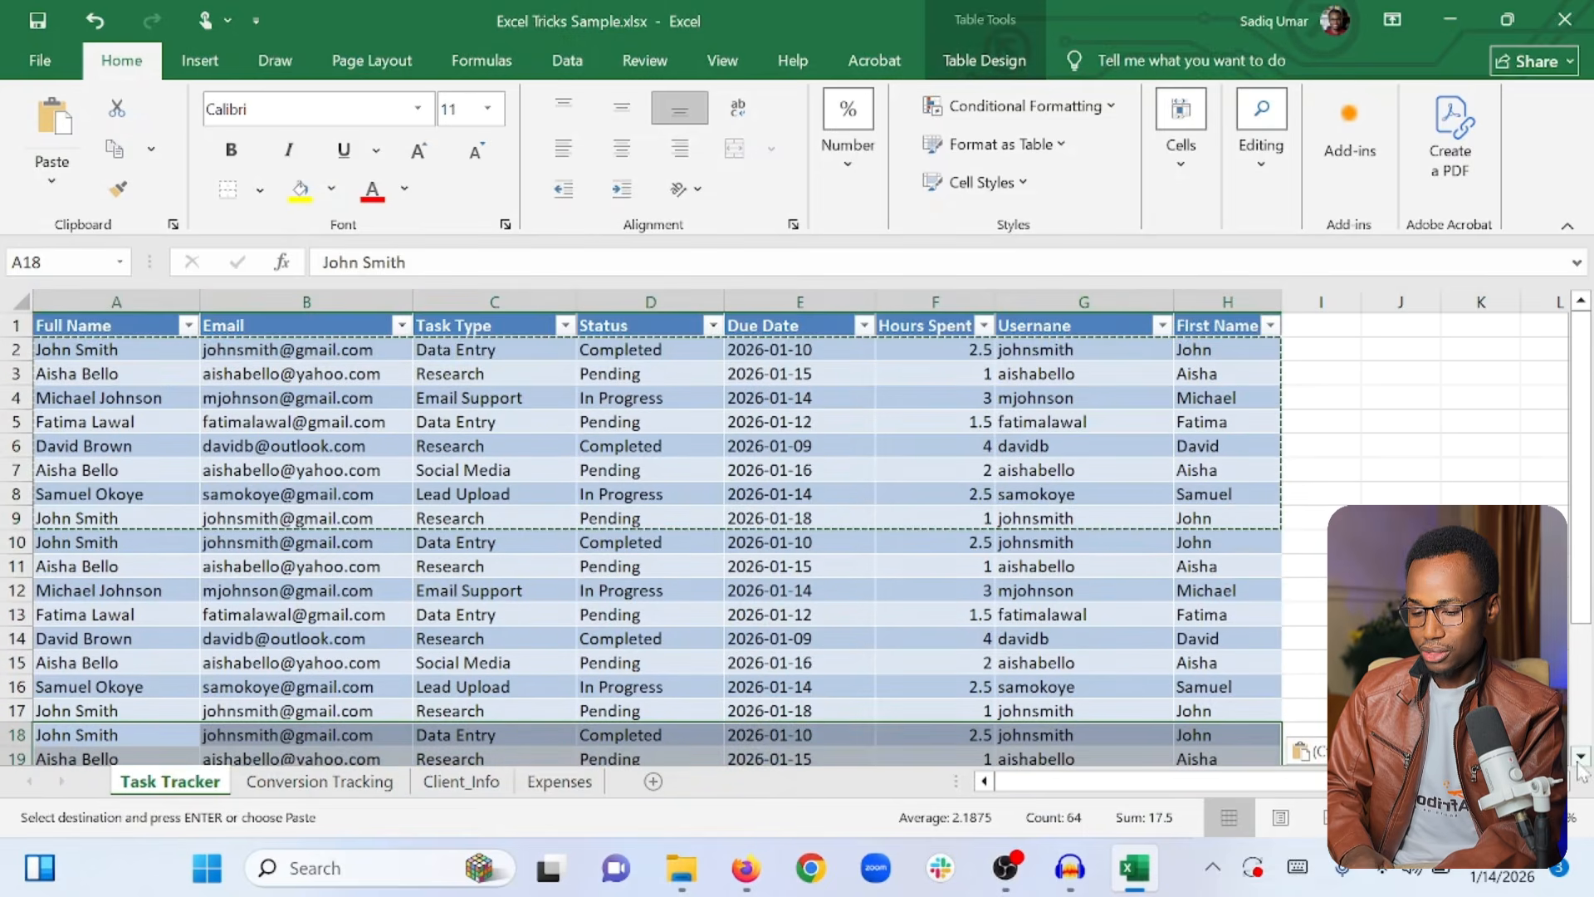
left_click(1481, 614)
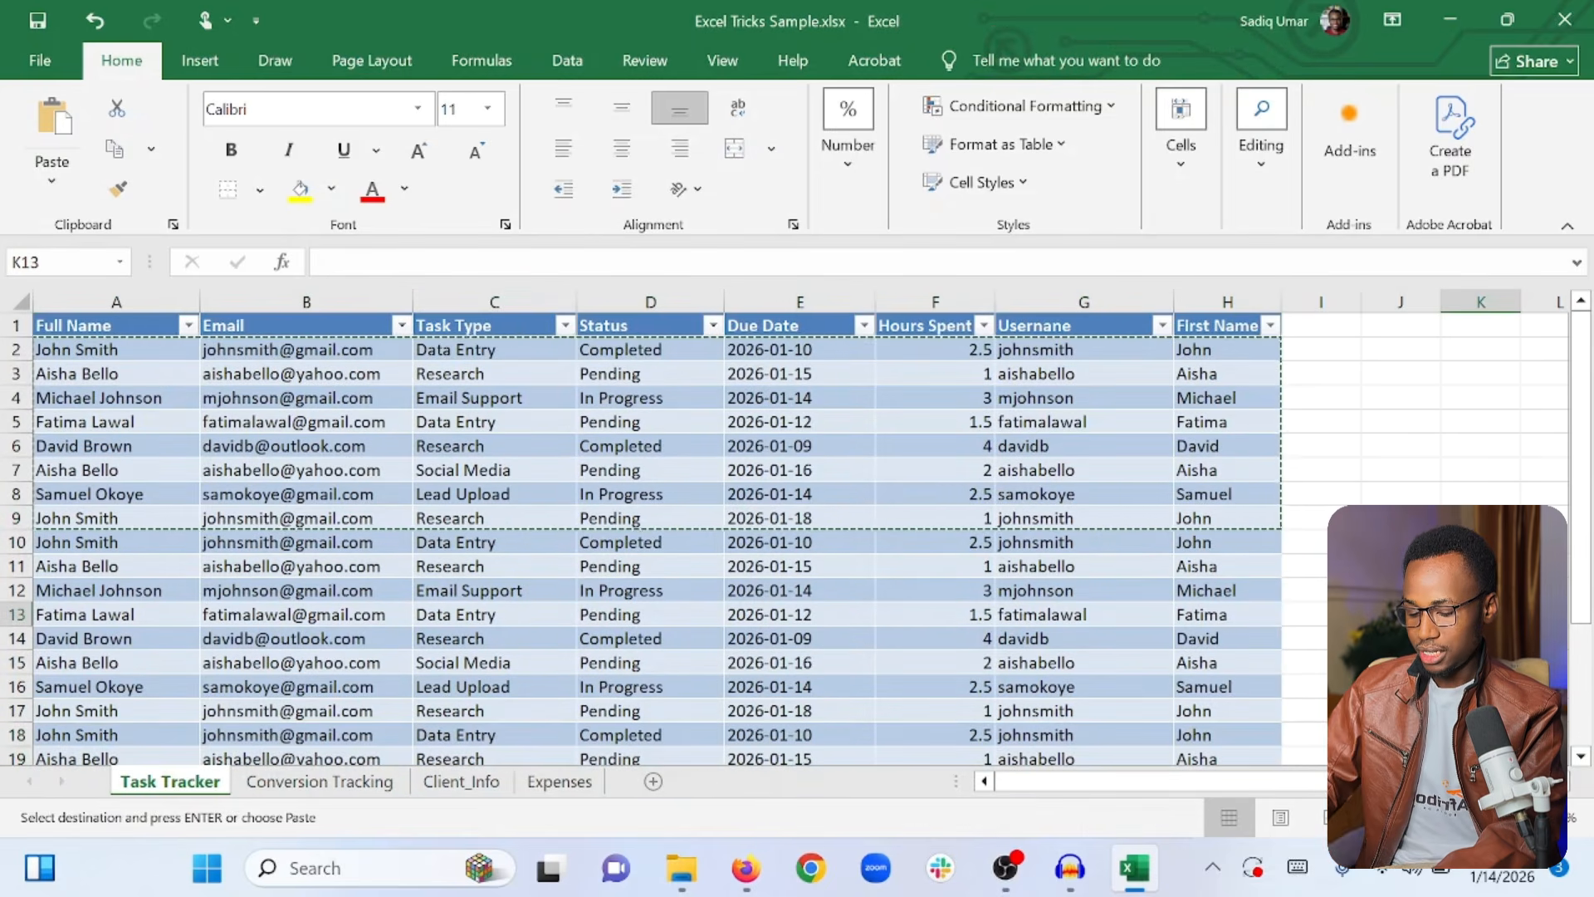
key("Escape")
left_click(1482, 639)
left_click(1482, 566)
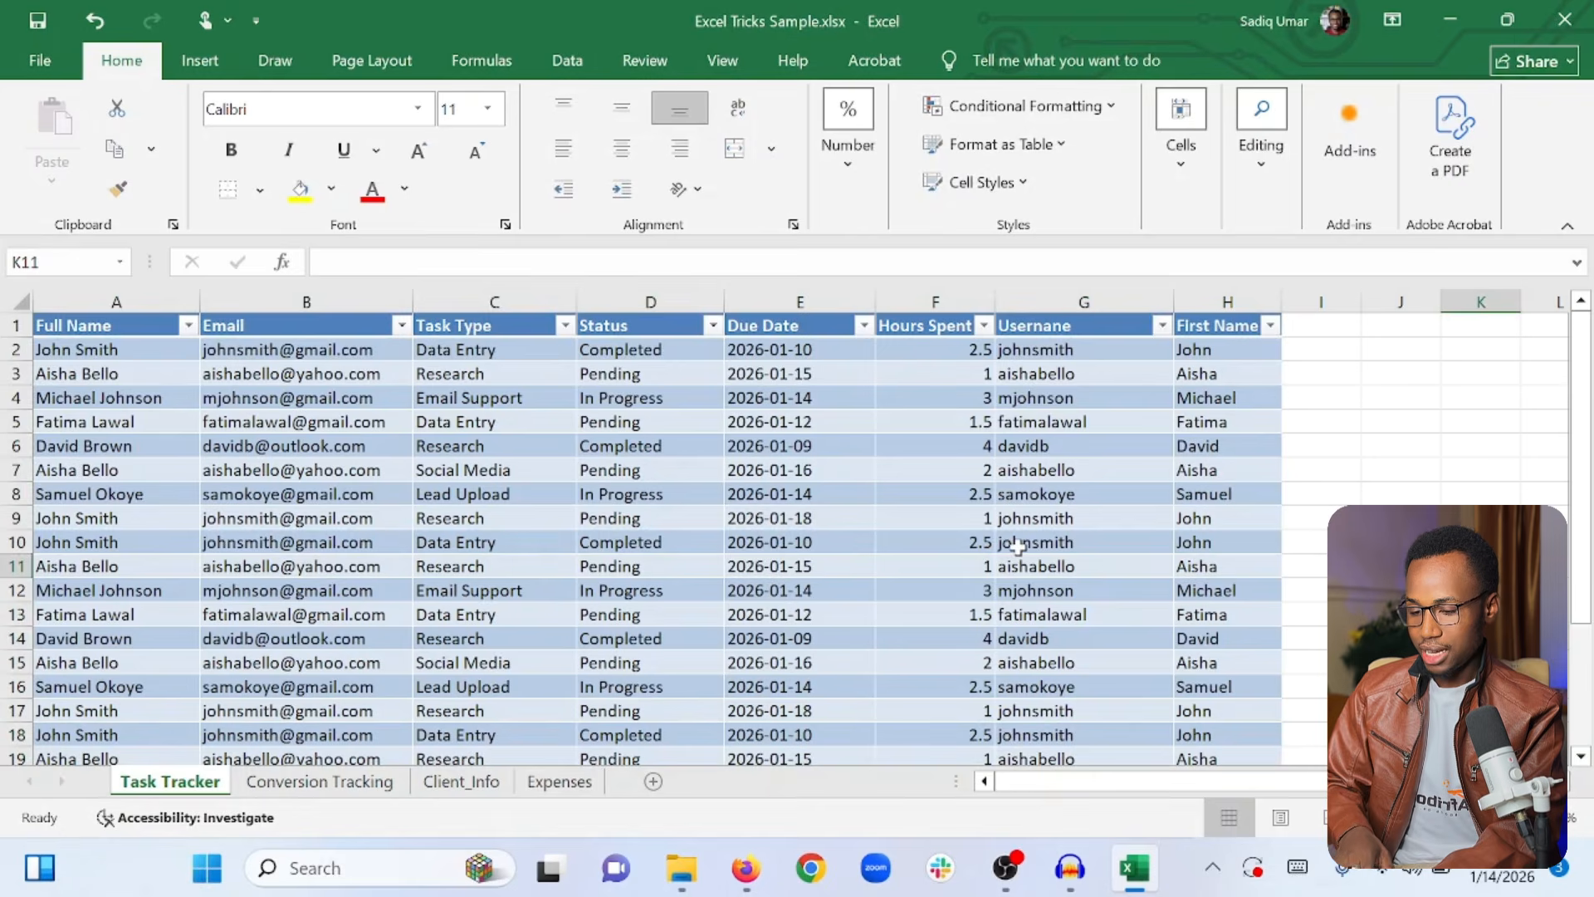
Examine the column headings above the table's lower rows with cells inside the table, E11 and G12, selected
scroll(1018, 545, "down", 1)
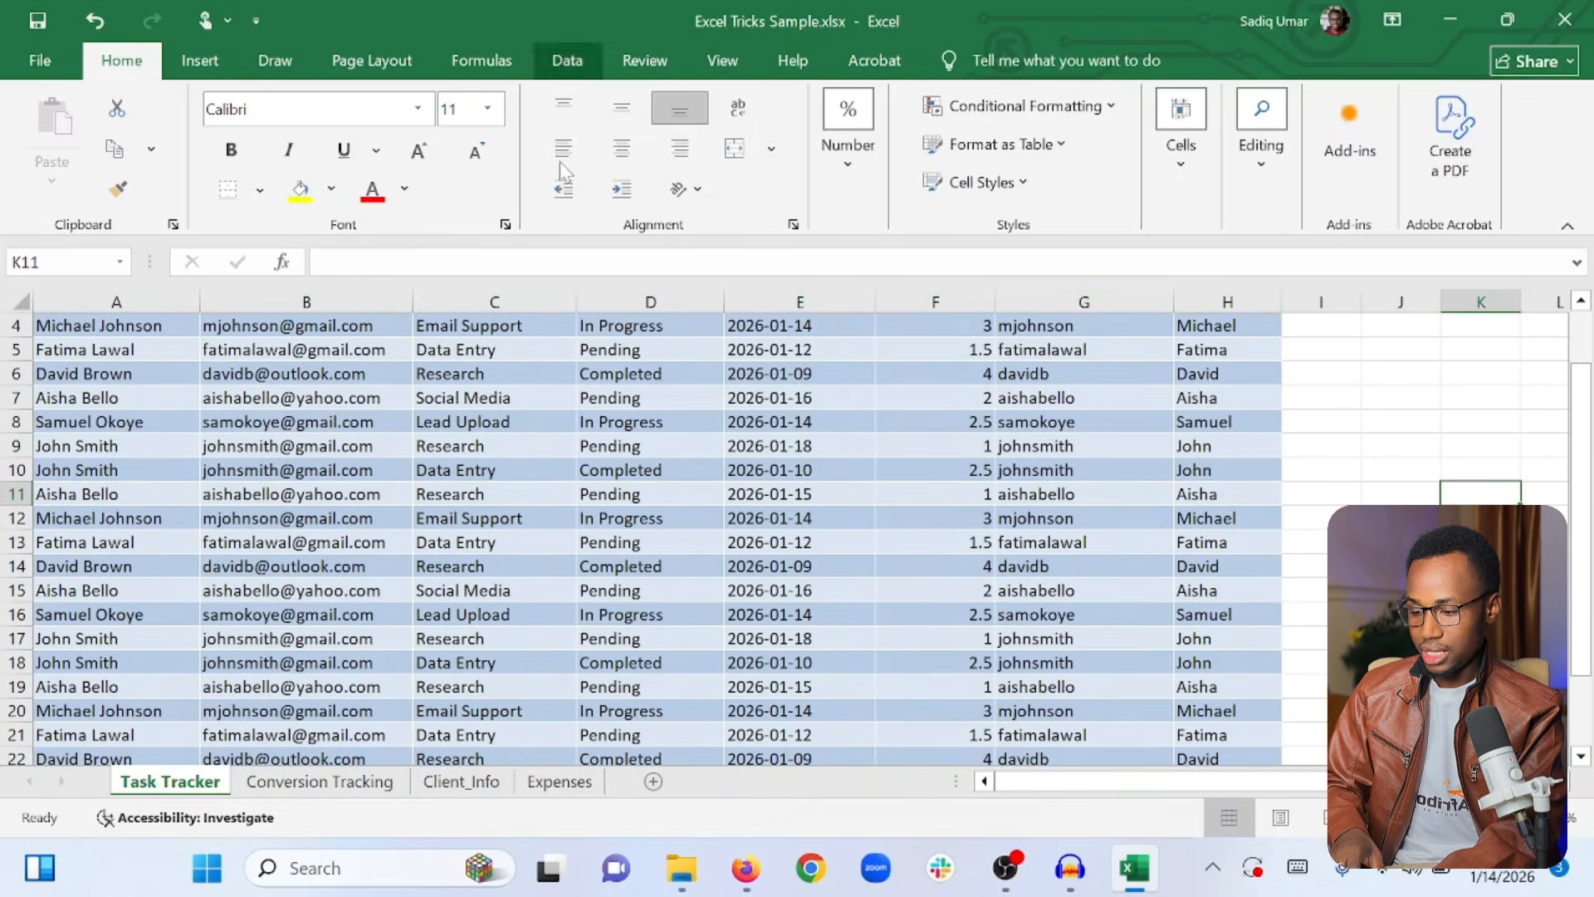
scroll(508, 406, "down", 1)
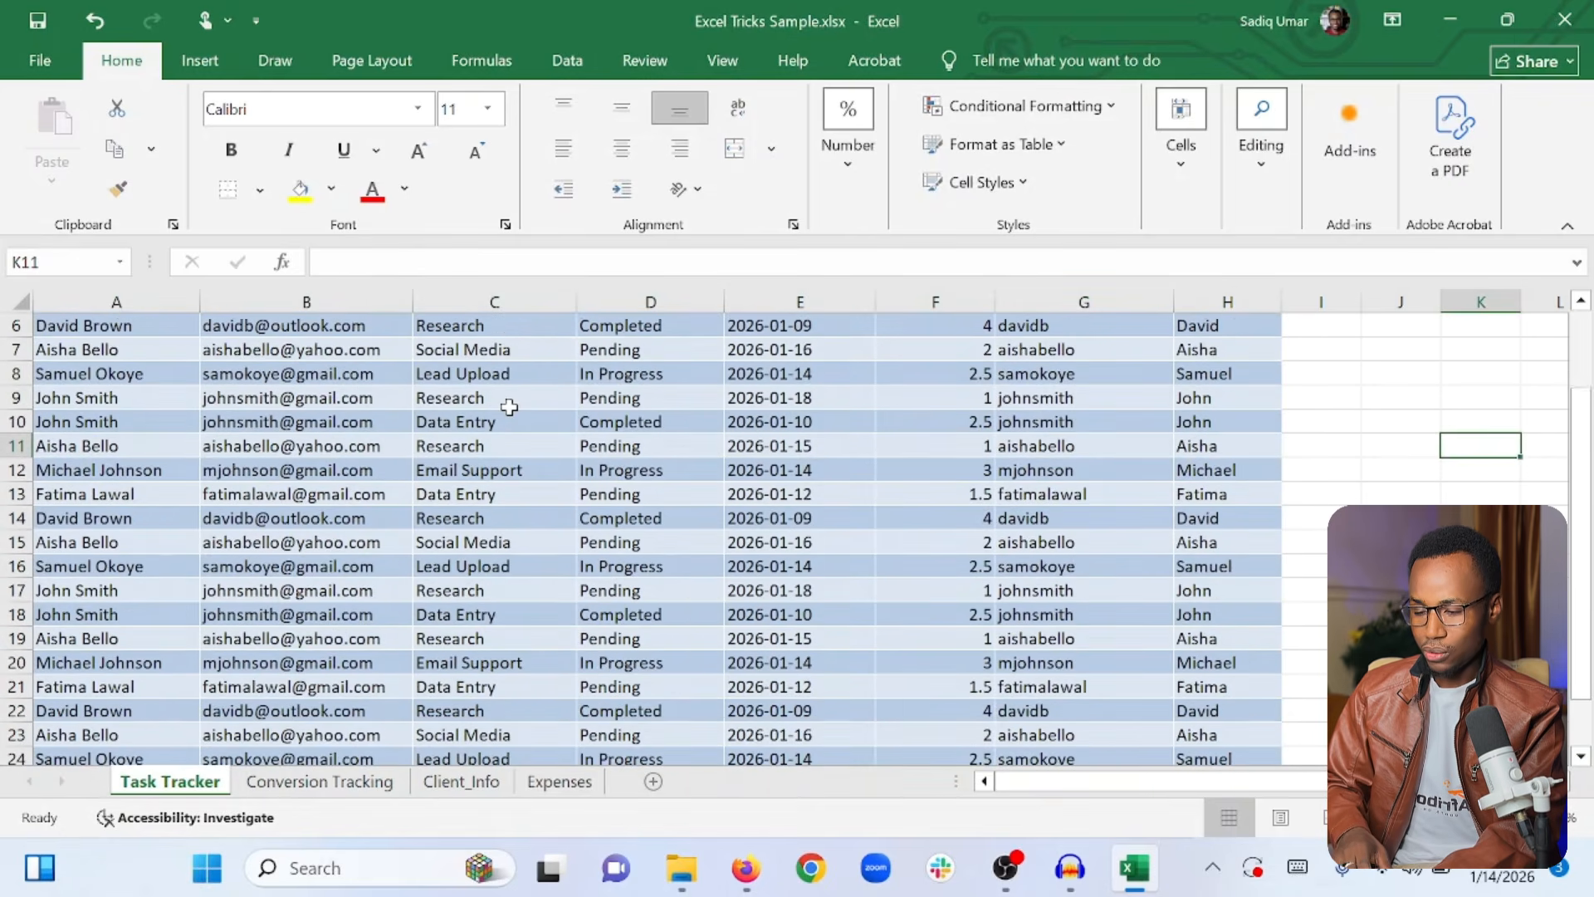
left_click(756, 452)
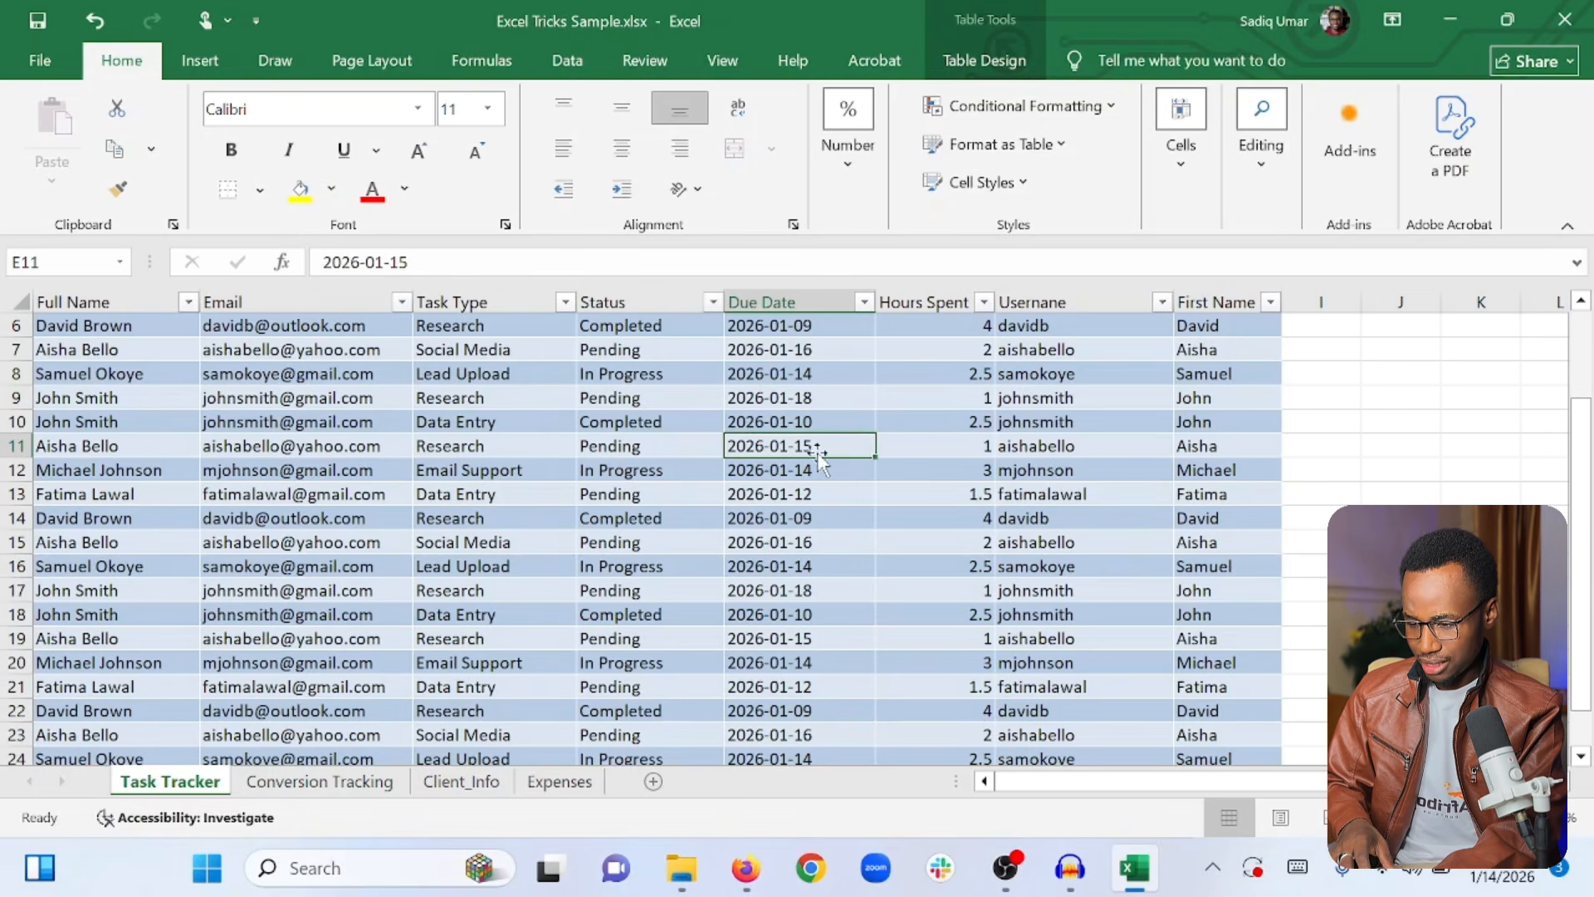
left_click(1065, 467)
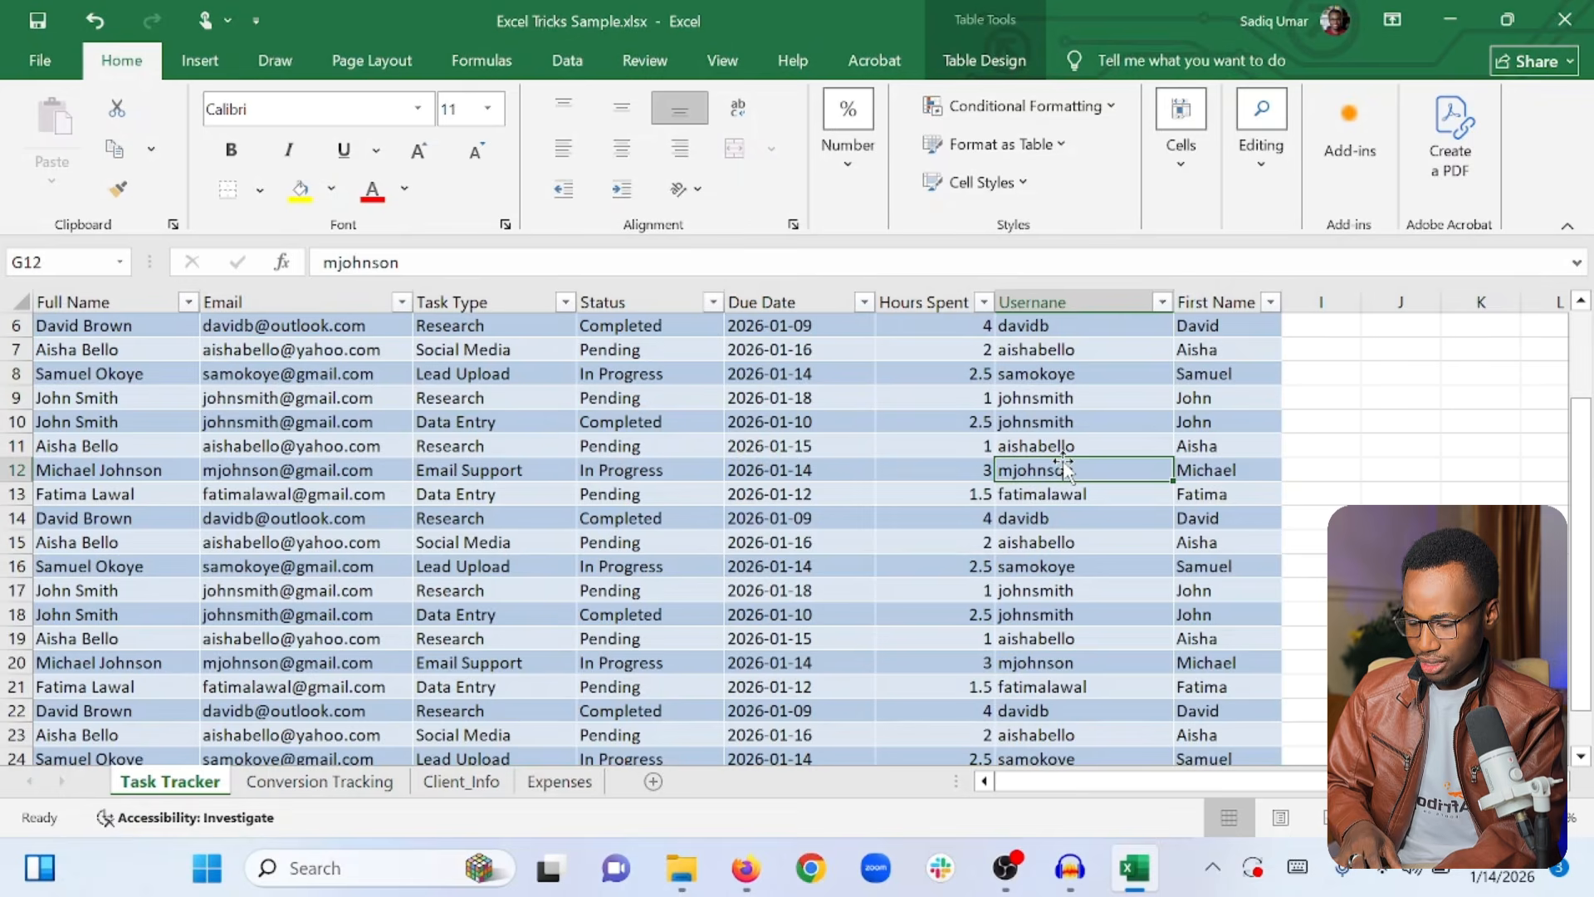
Freeze the top row of the Task Tracker sheet so the table's column headings stay in view
scroll(1065, 468, "down", 2)
scroll(1065, 465, "up", 3)
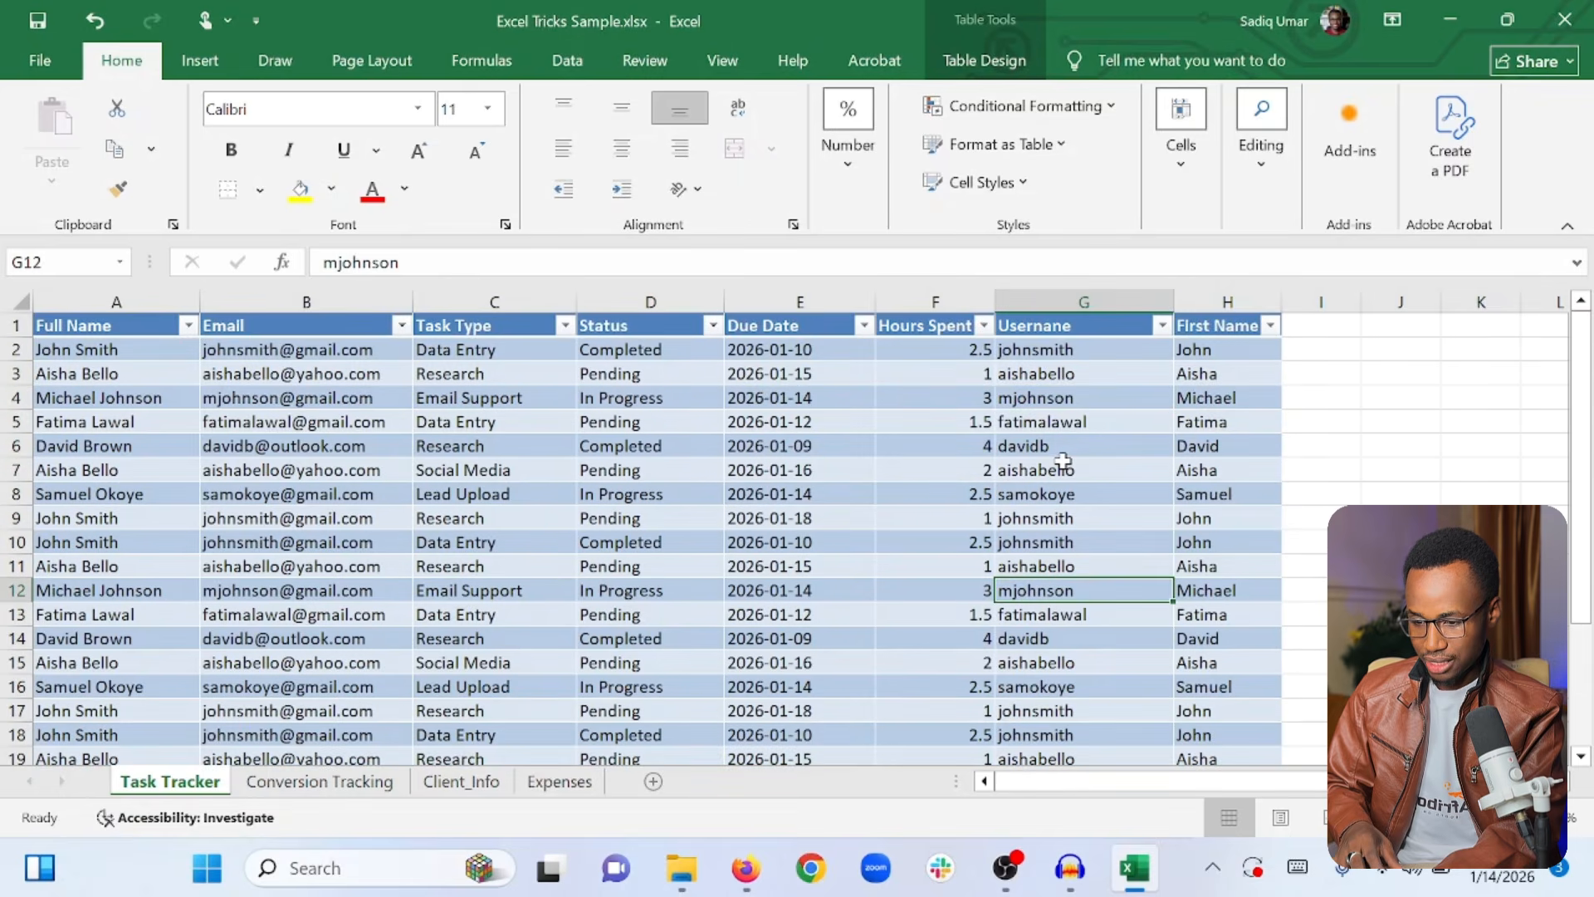
scroll(1063, 462, "down", 2)
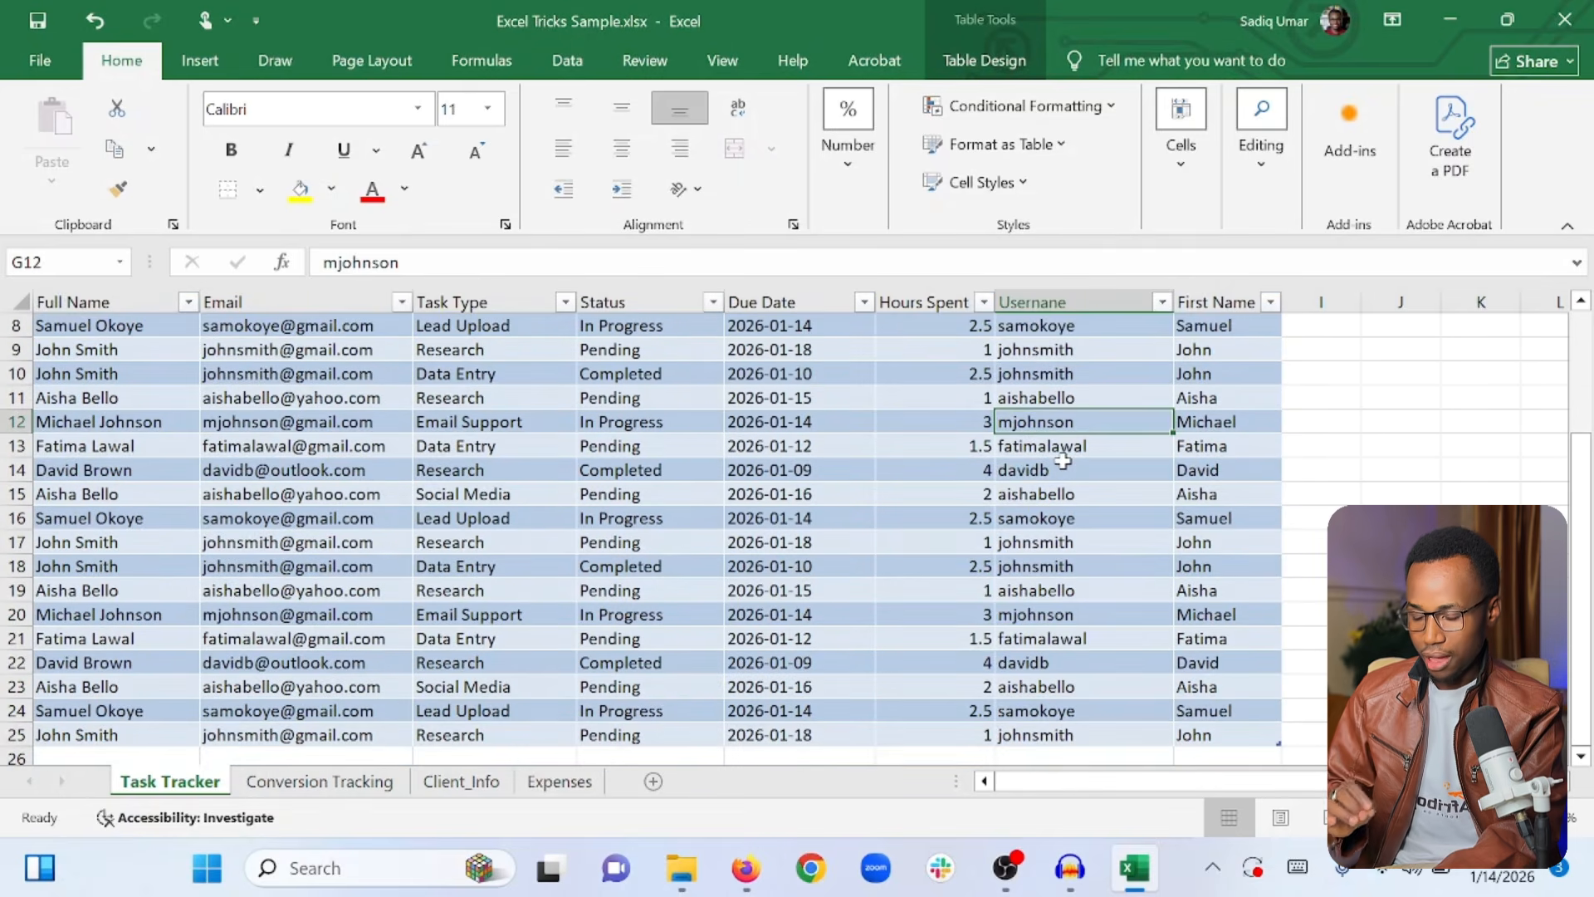
scroll(1063, 462, "up", 3)
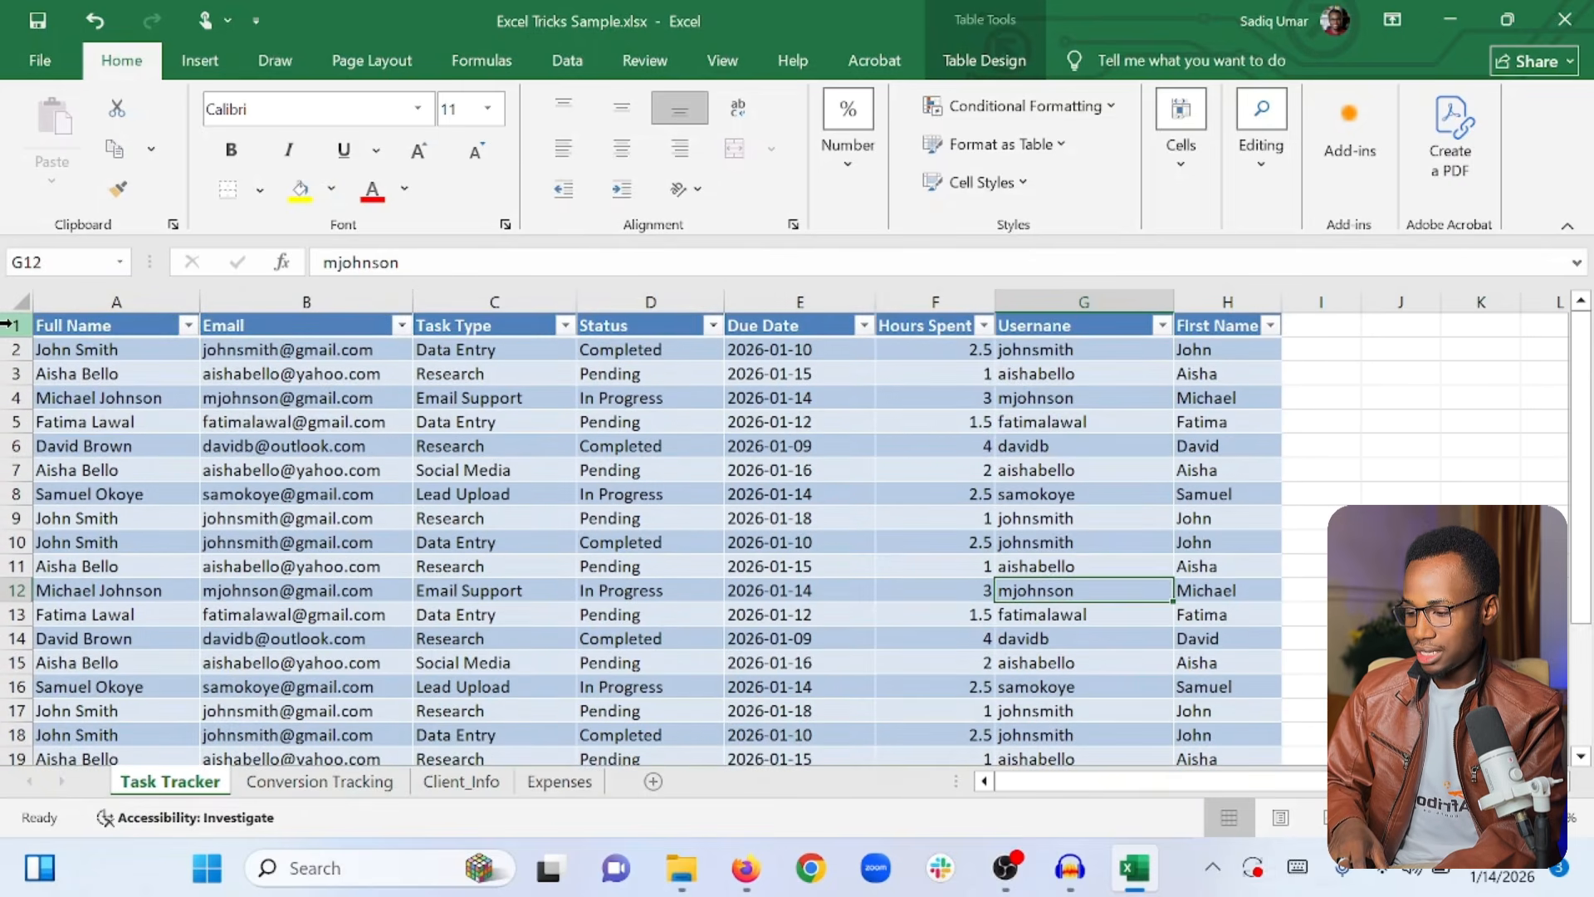
left_click(10, 325)
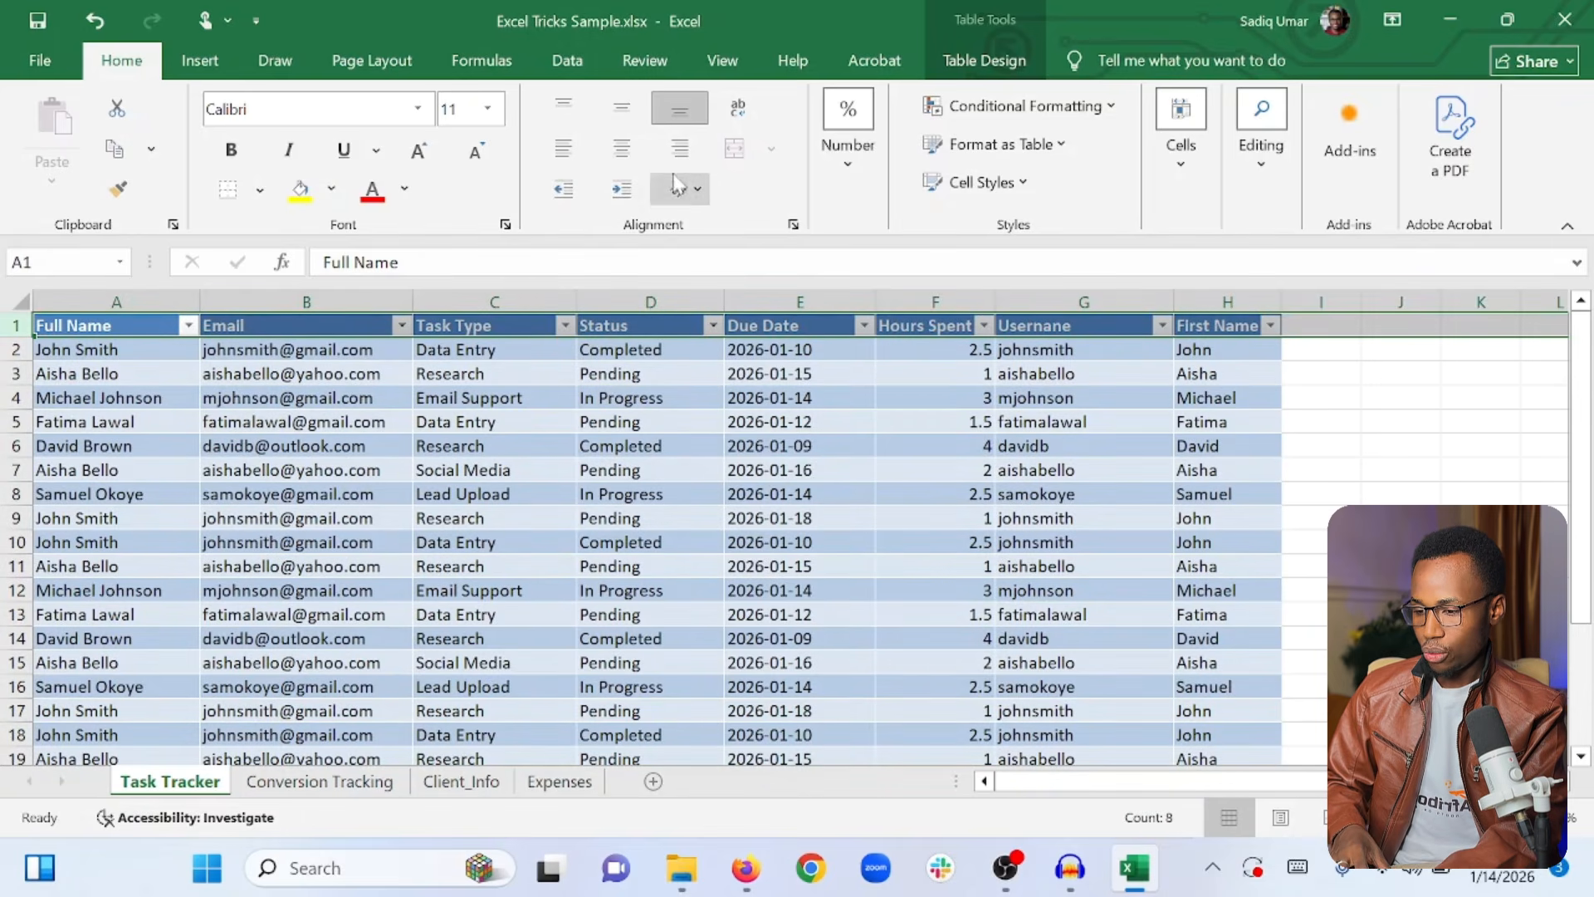
left_click(719, 61)
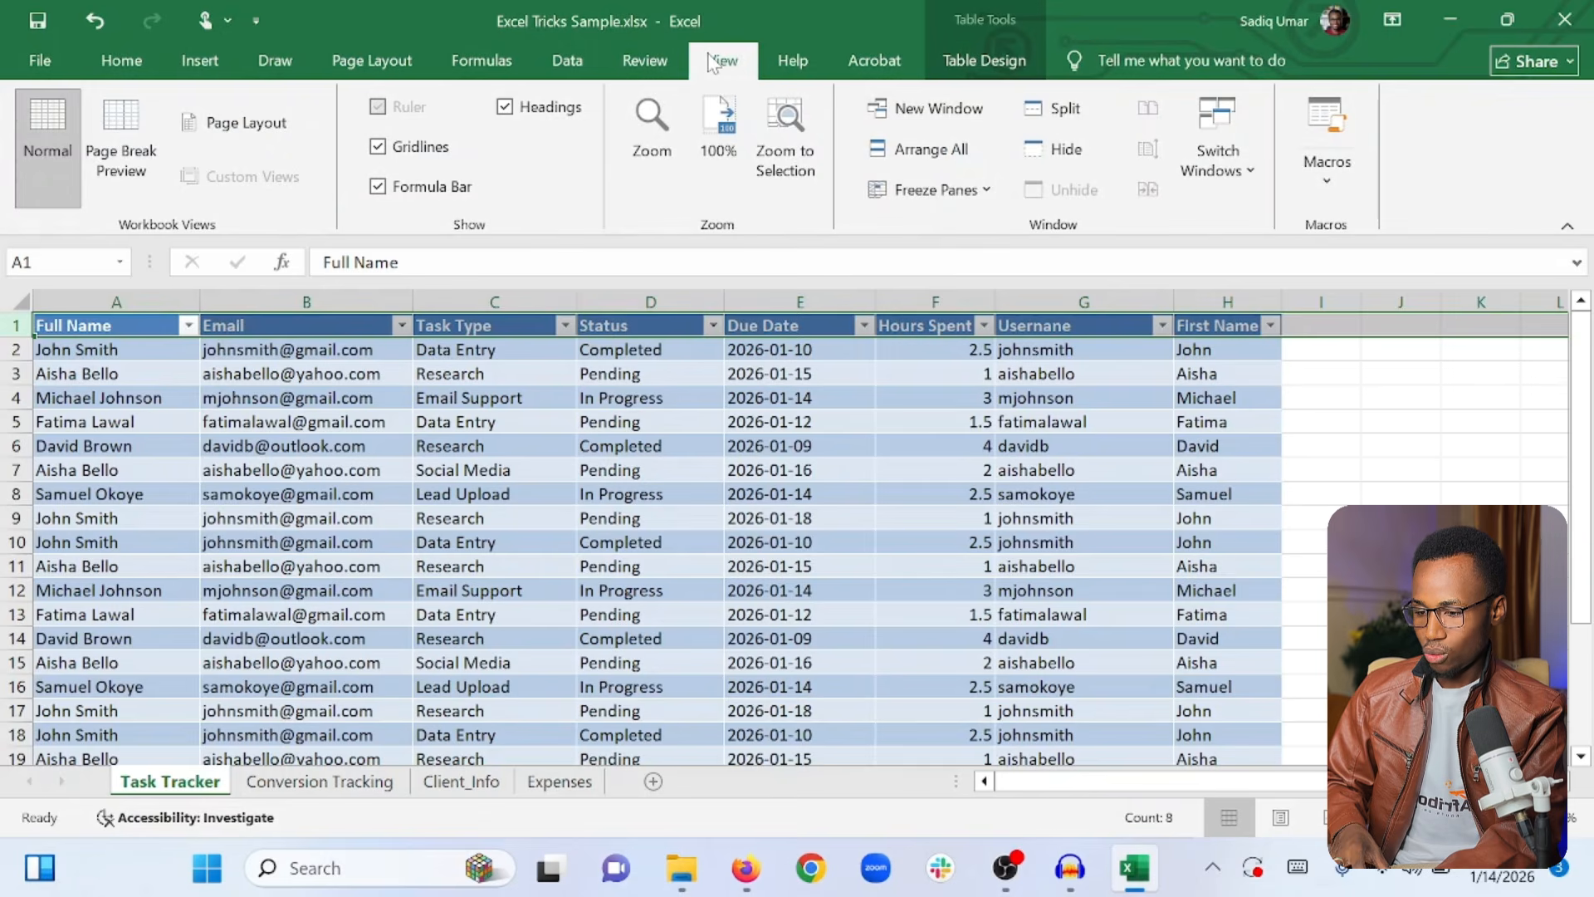
left_click(988, 193)
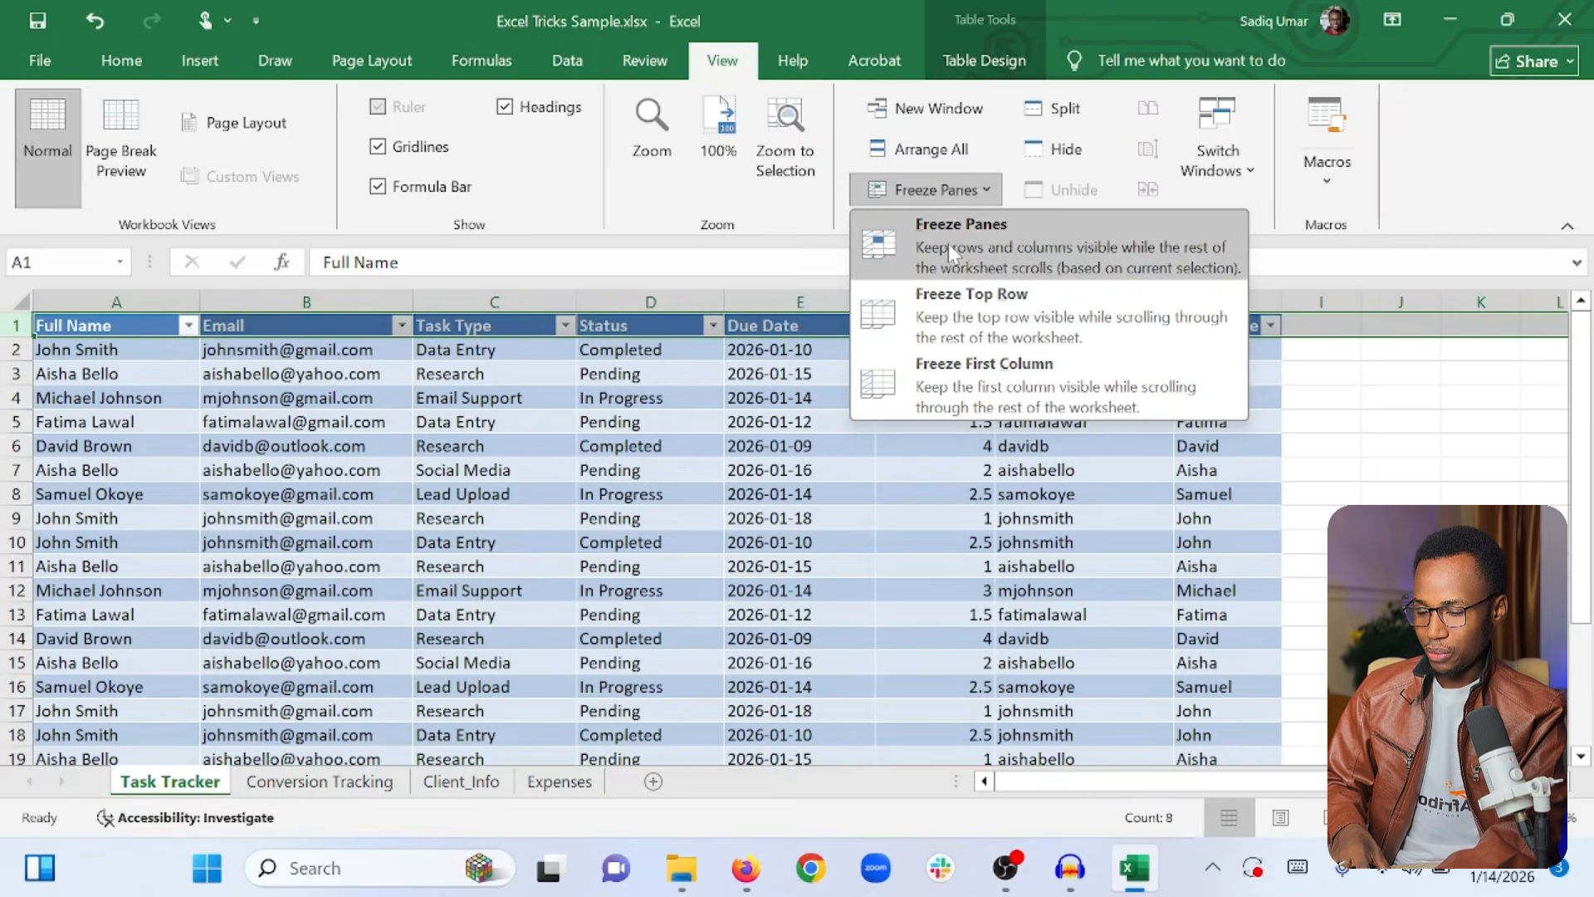
left_click(969, 308)
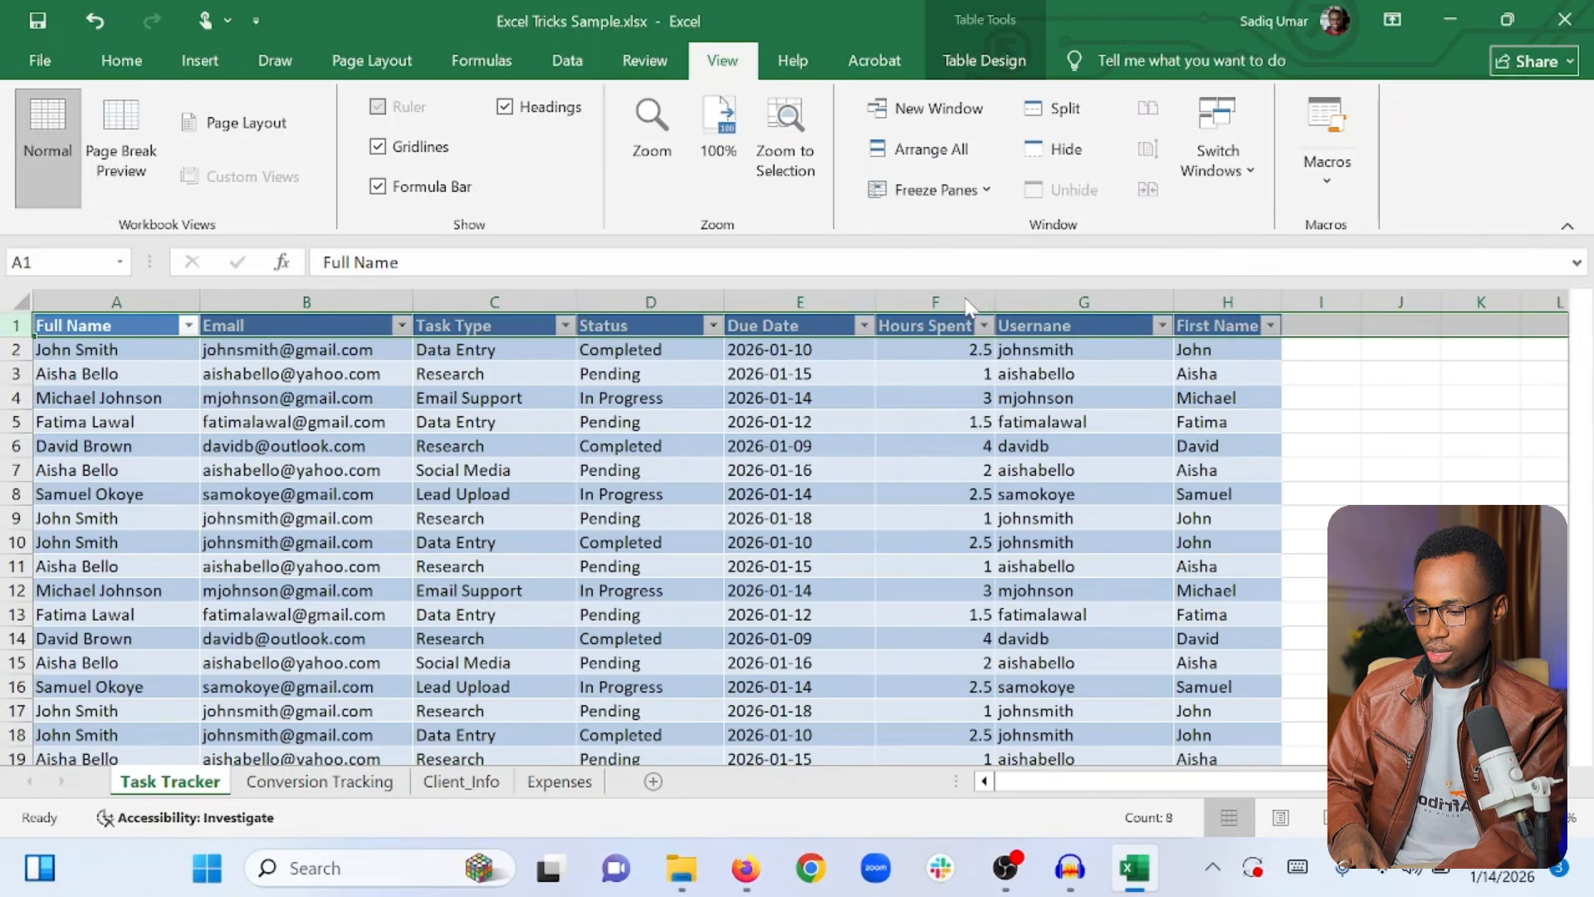
left_click(1379, 518)
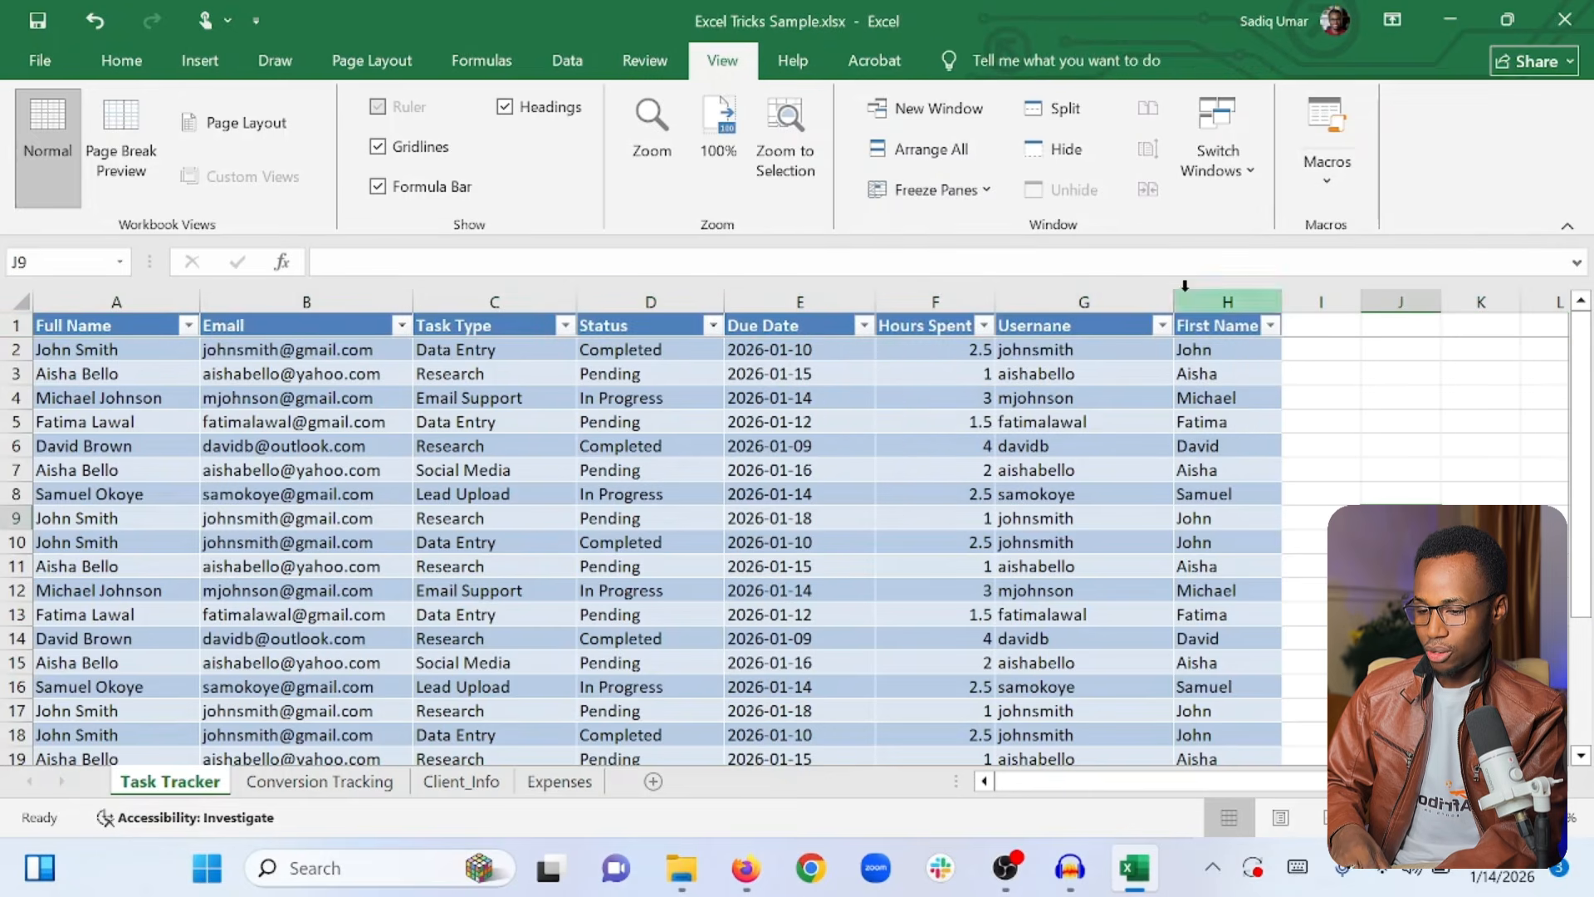
Check the frozen heading row by going through the task records down to row 25 and back to the start
scroll(1138, 474, "down", 1)
scroll(1137, 475, "down", 3)
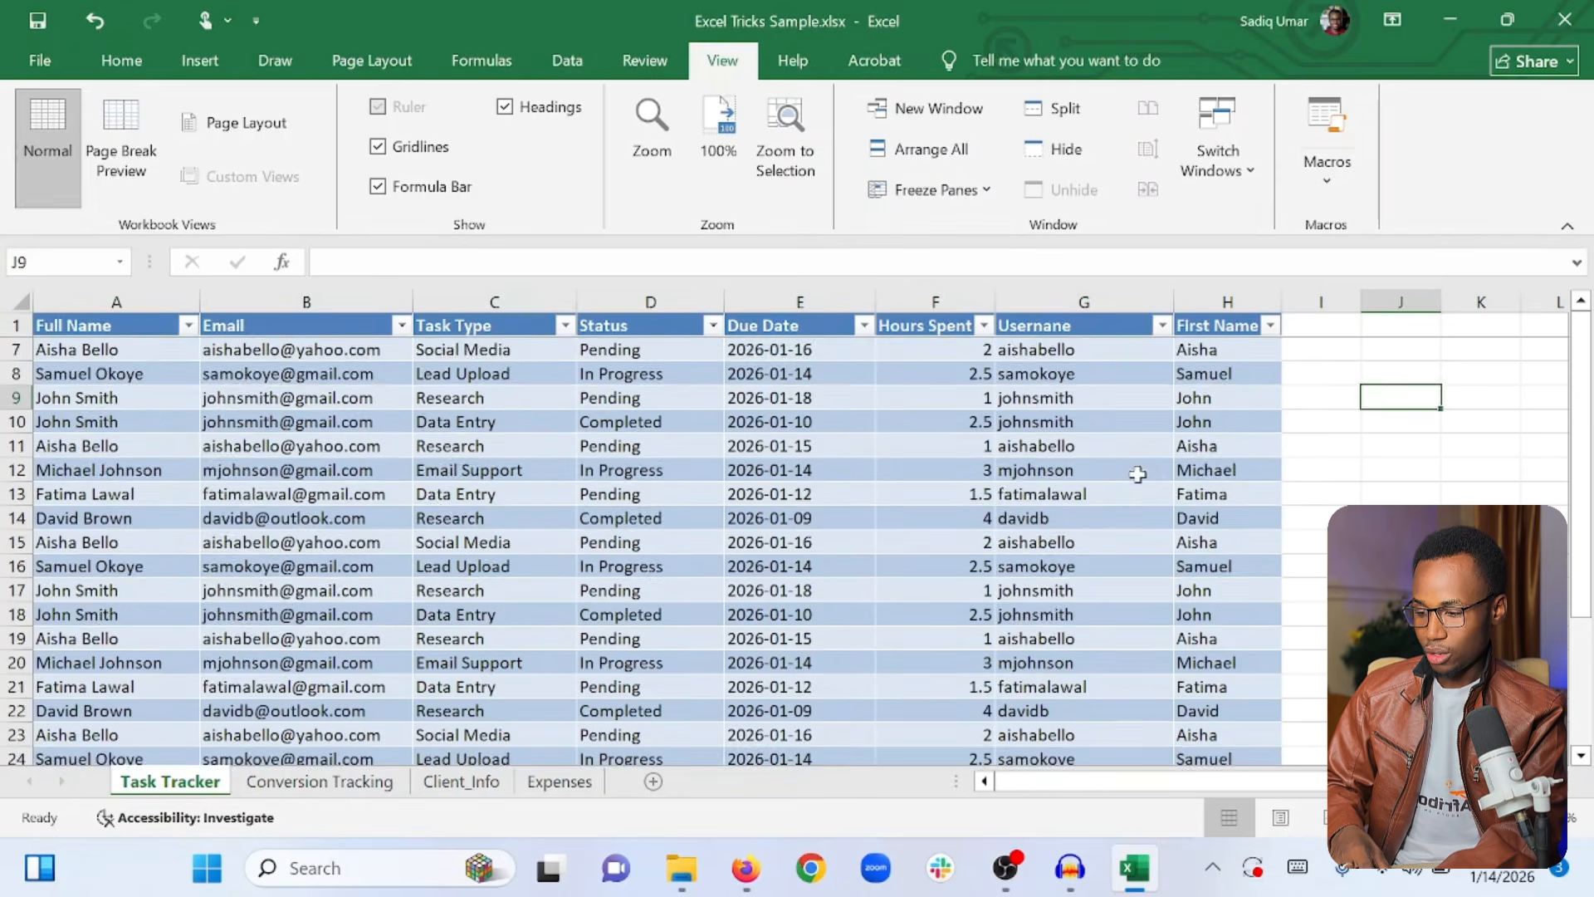
scroll(1137, 474, "down", 7)
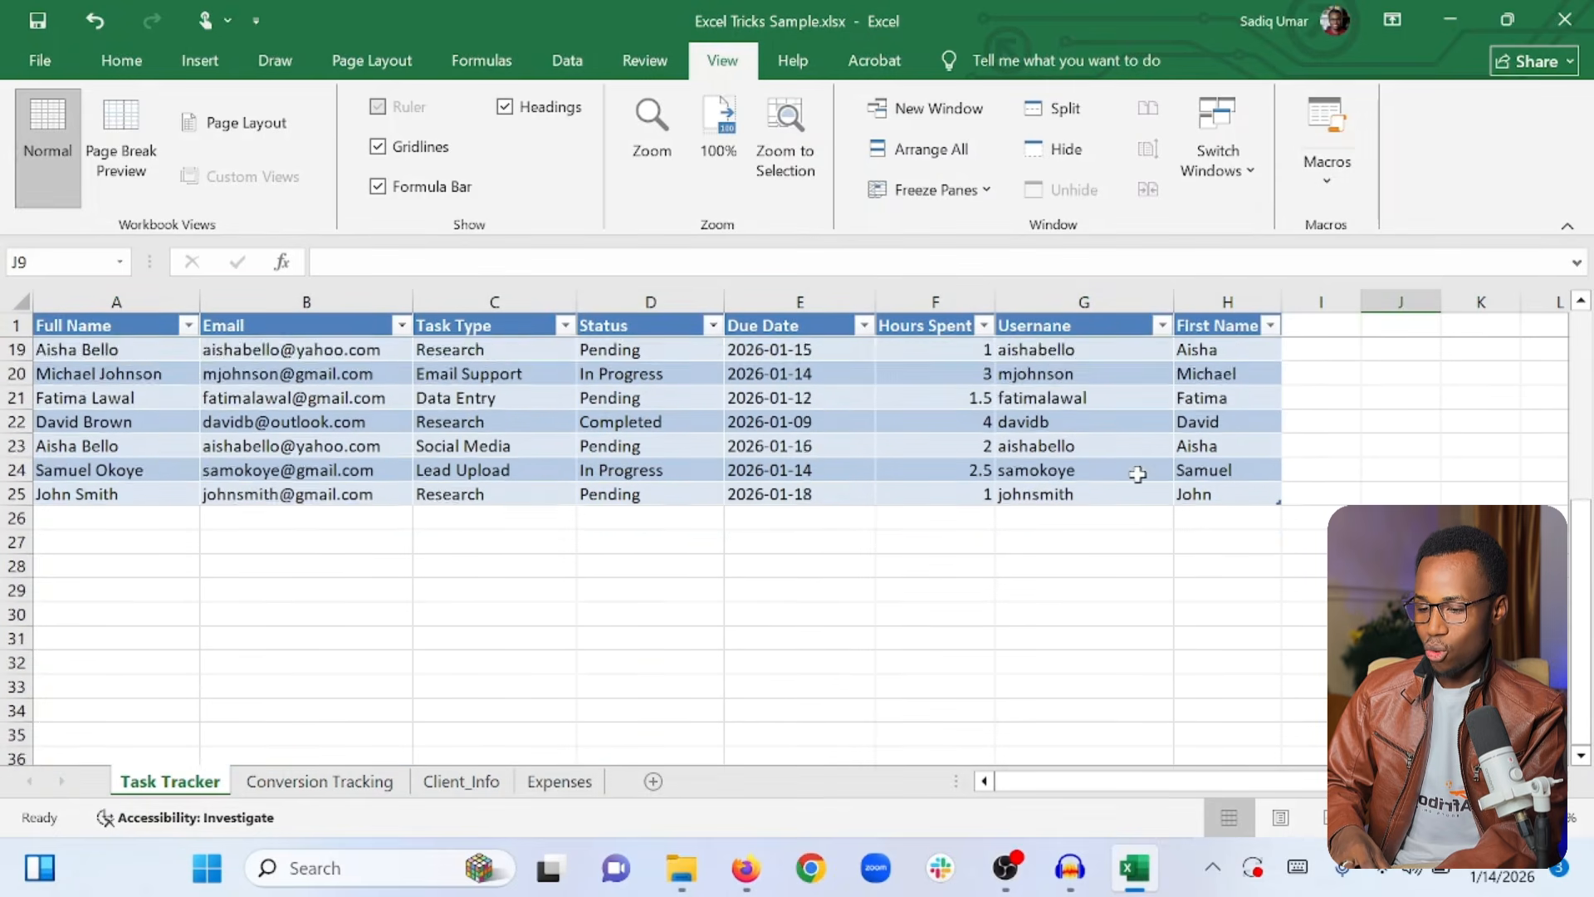
scroll(1138, 474, "up", 8)
scroll(1137, 474, "up", 3)
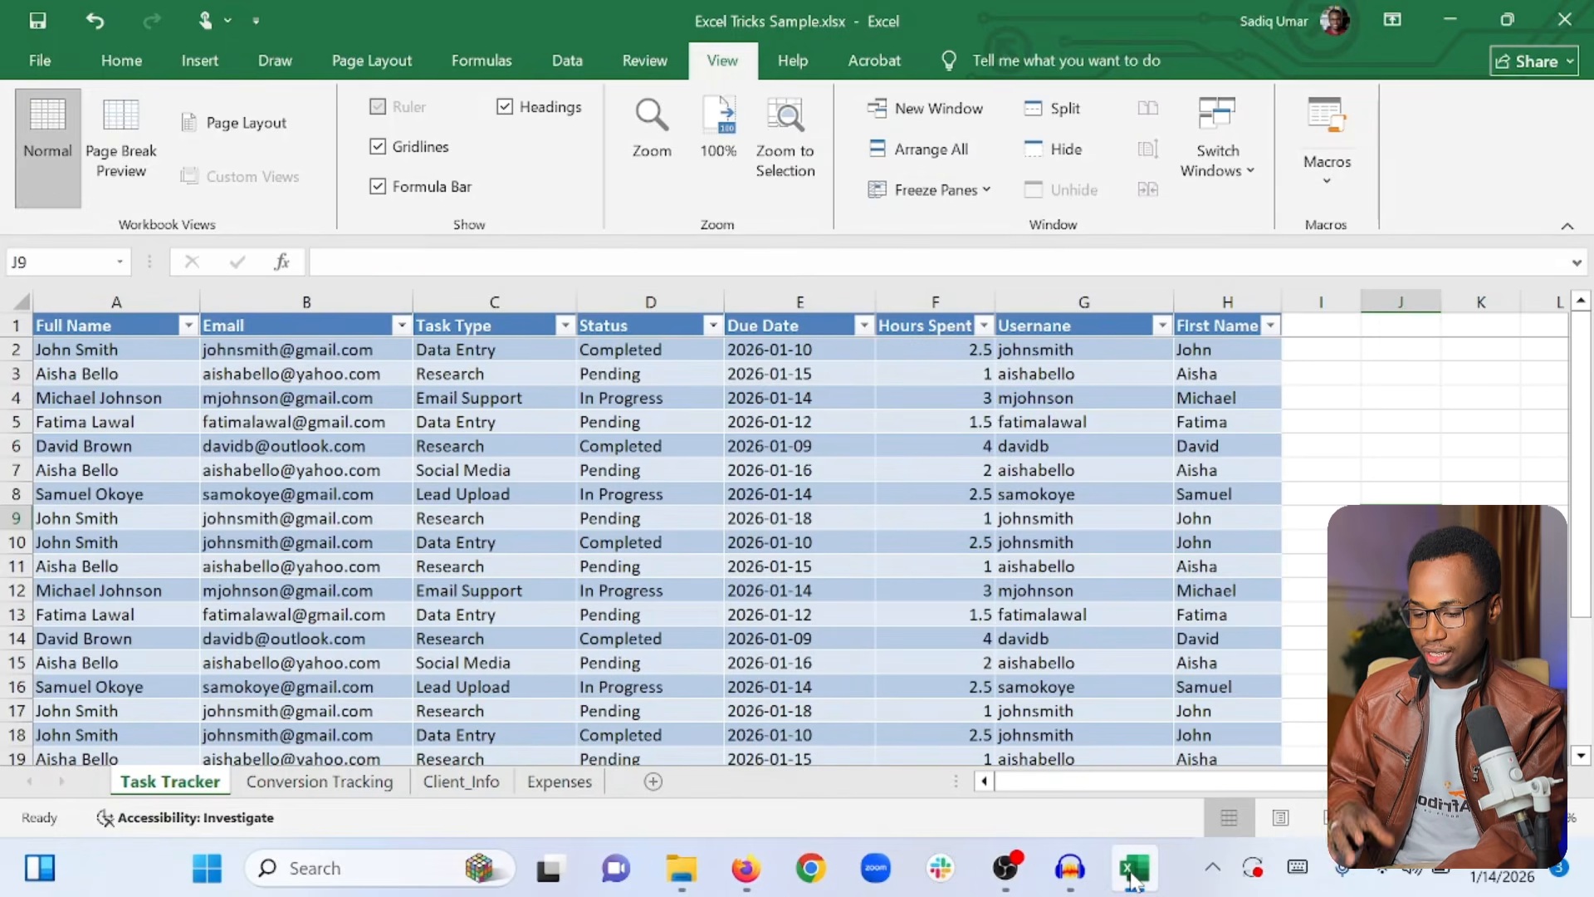
left_click(1306, 686)
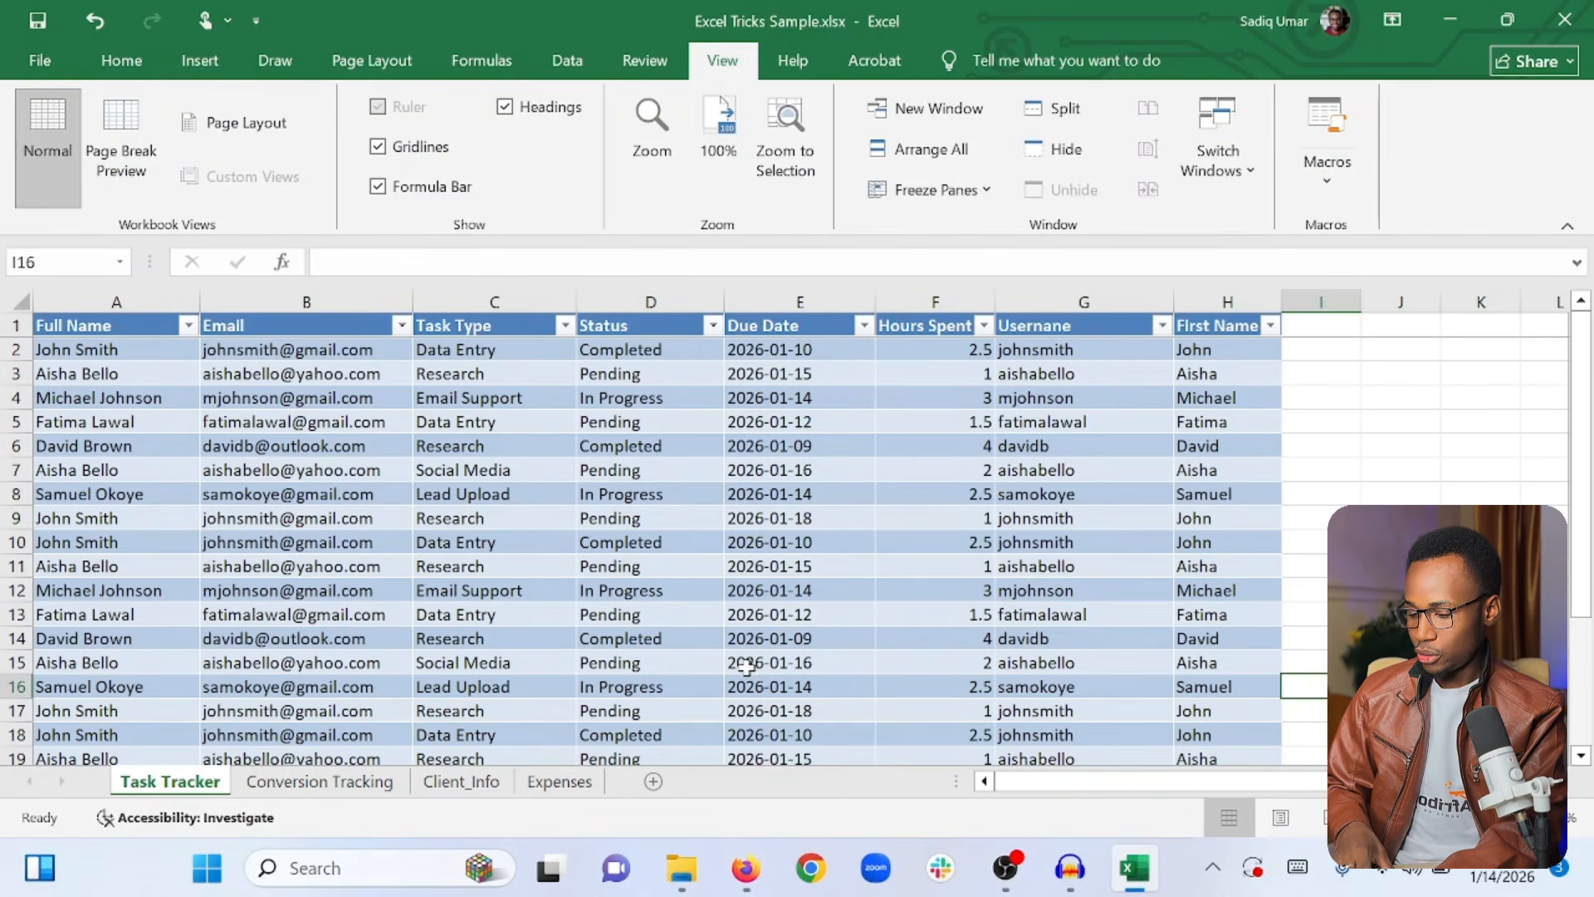
Switch to the Conversion Tracking sheet and insert a new column before the Ad Spend column
left_click(319, 783)
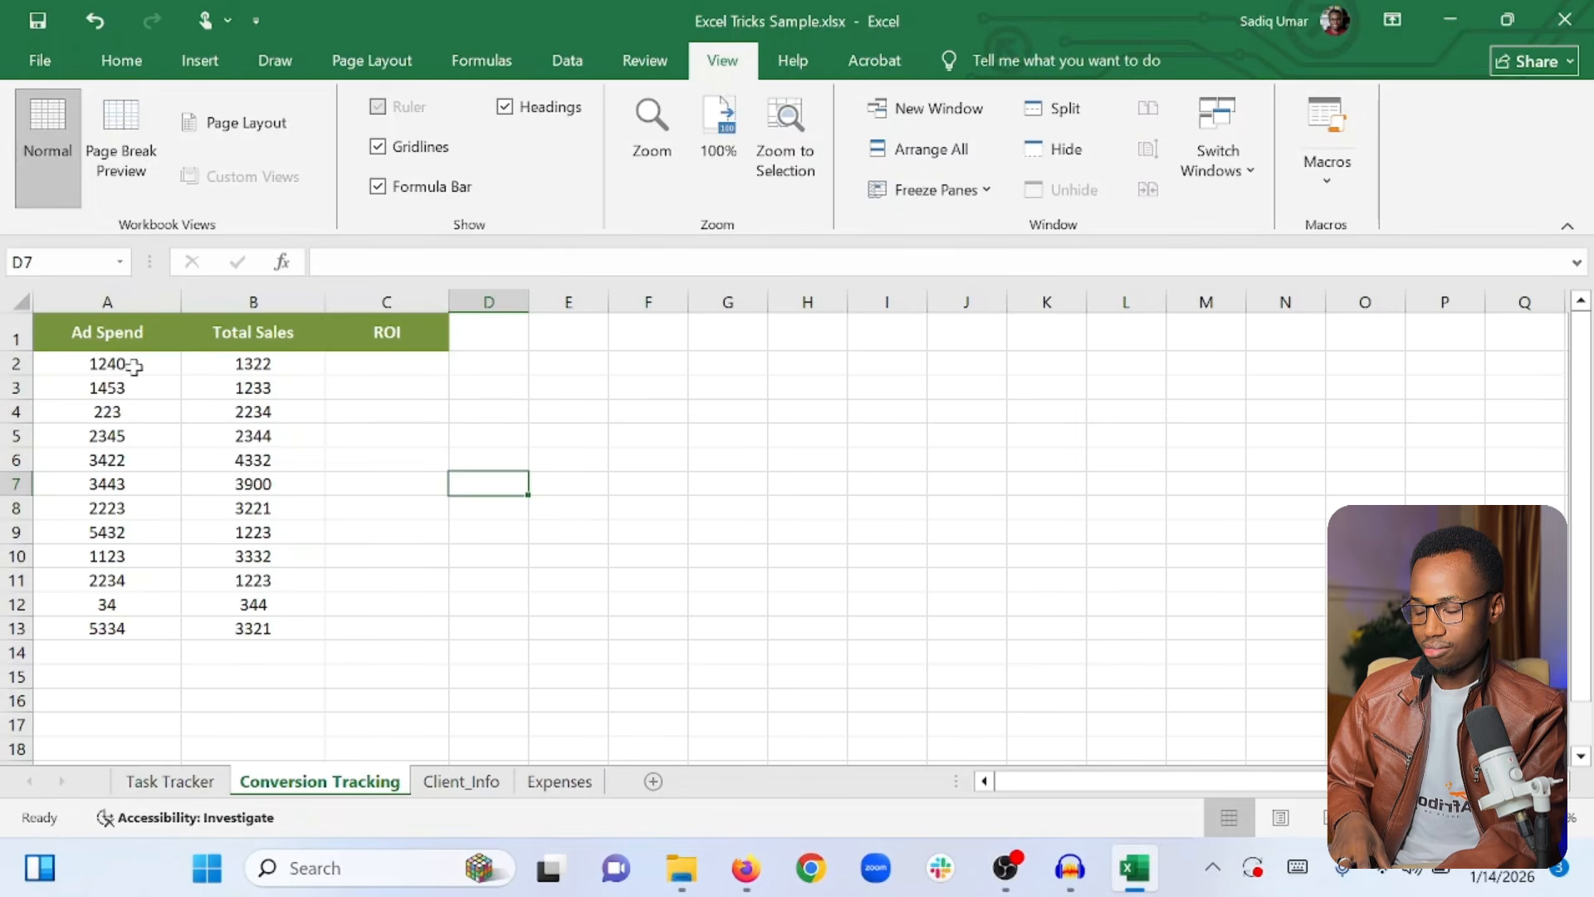
left_click_drag(109, 364, 71, 686)
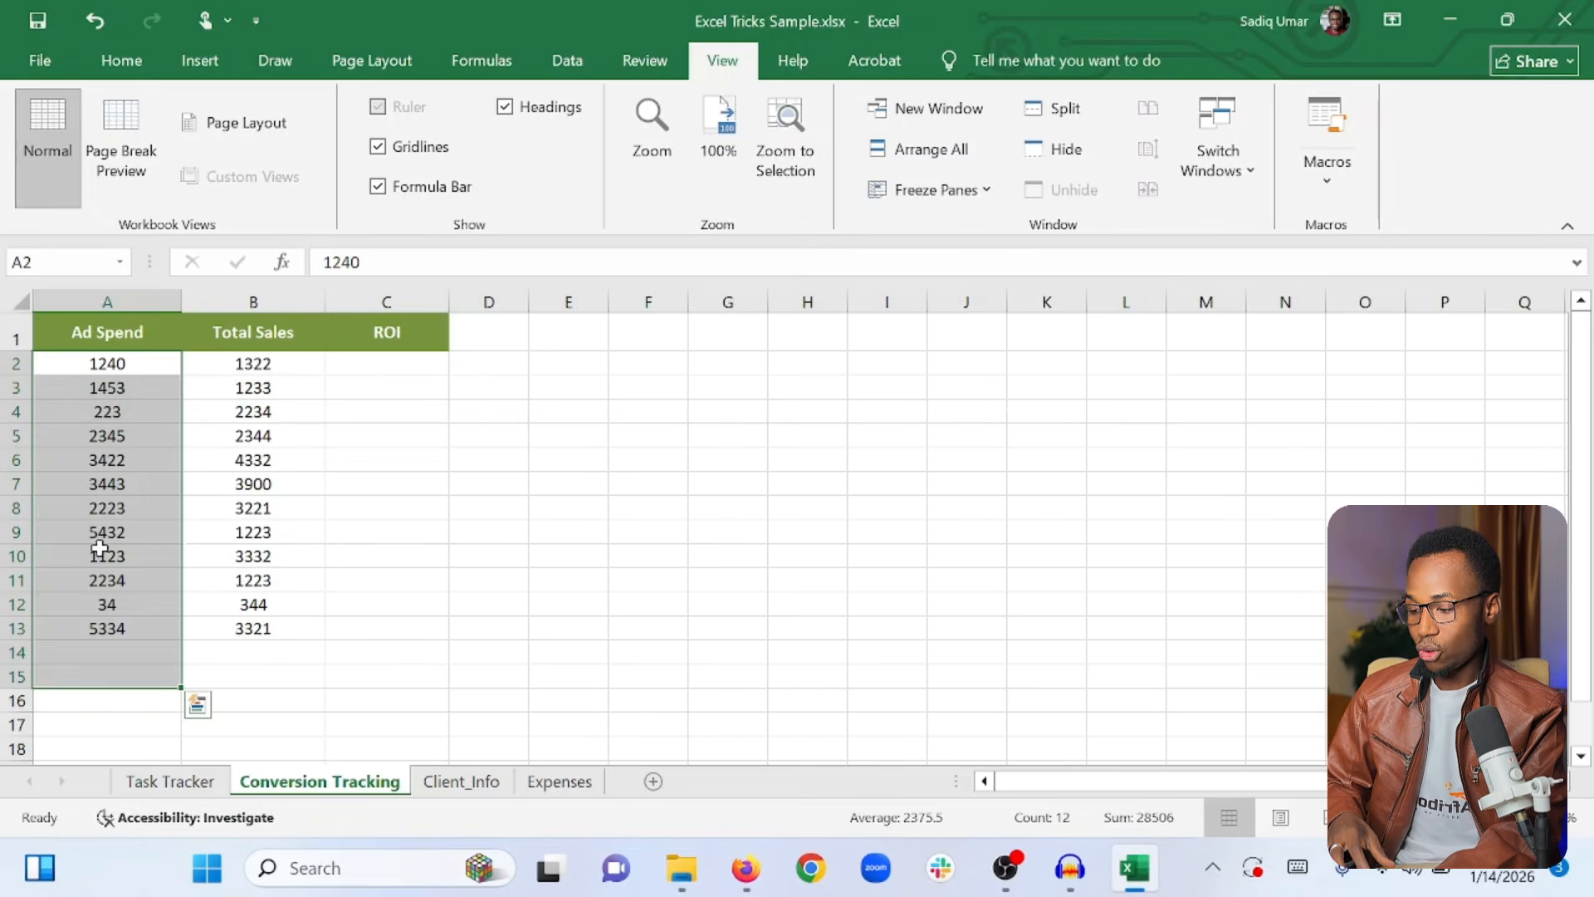
left_click(102, 506)
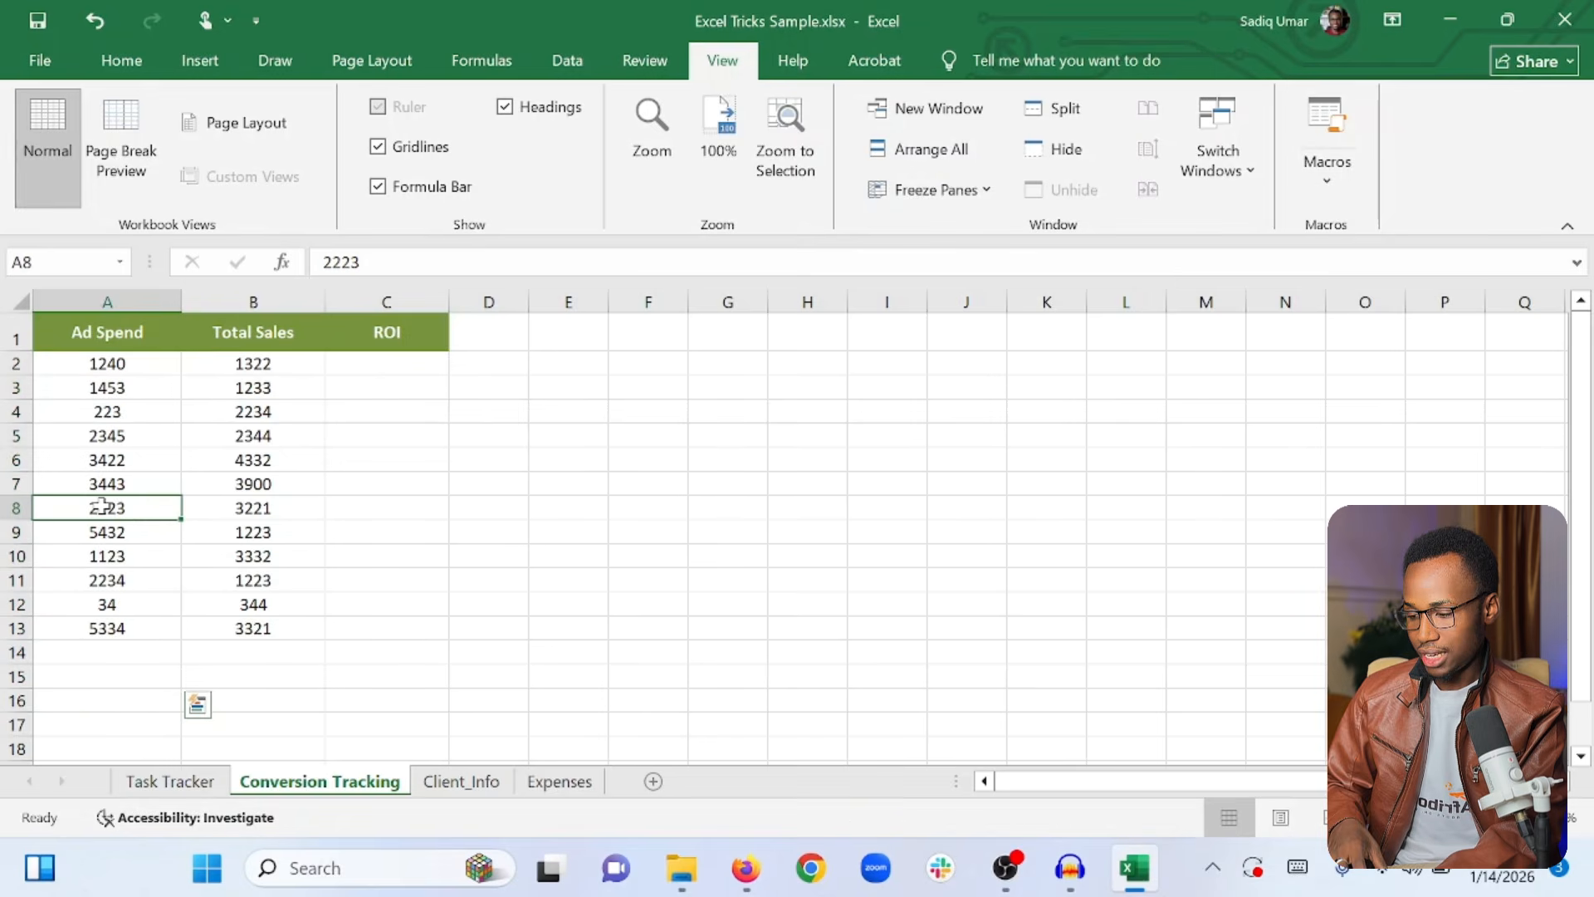
right_click(79, 296)
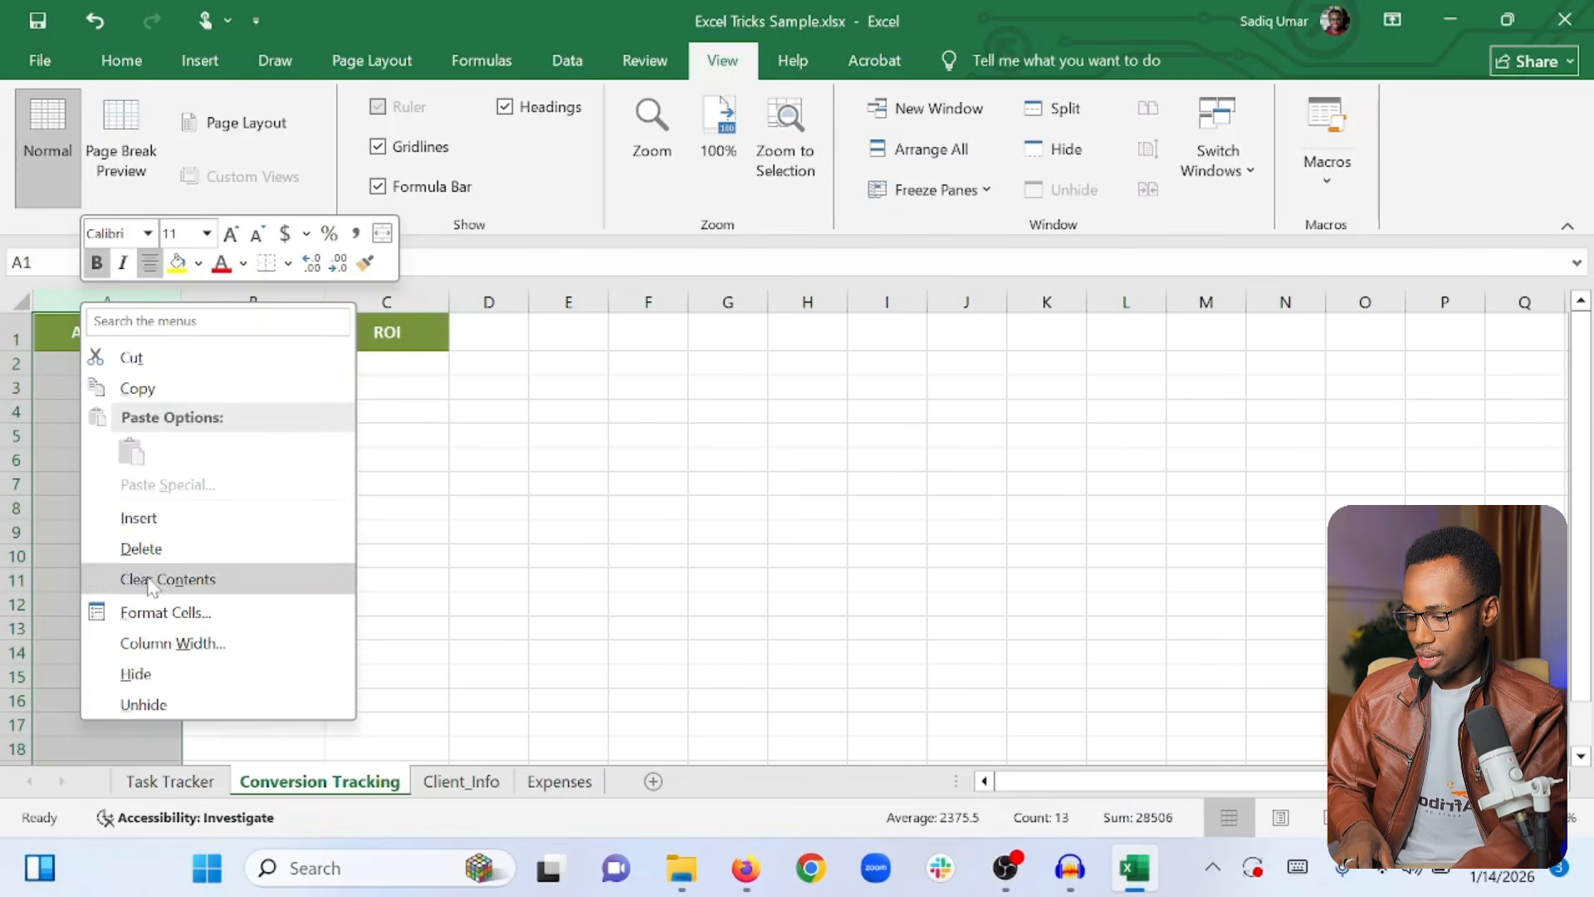
left_click(171, 523)
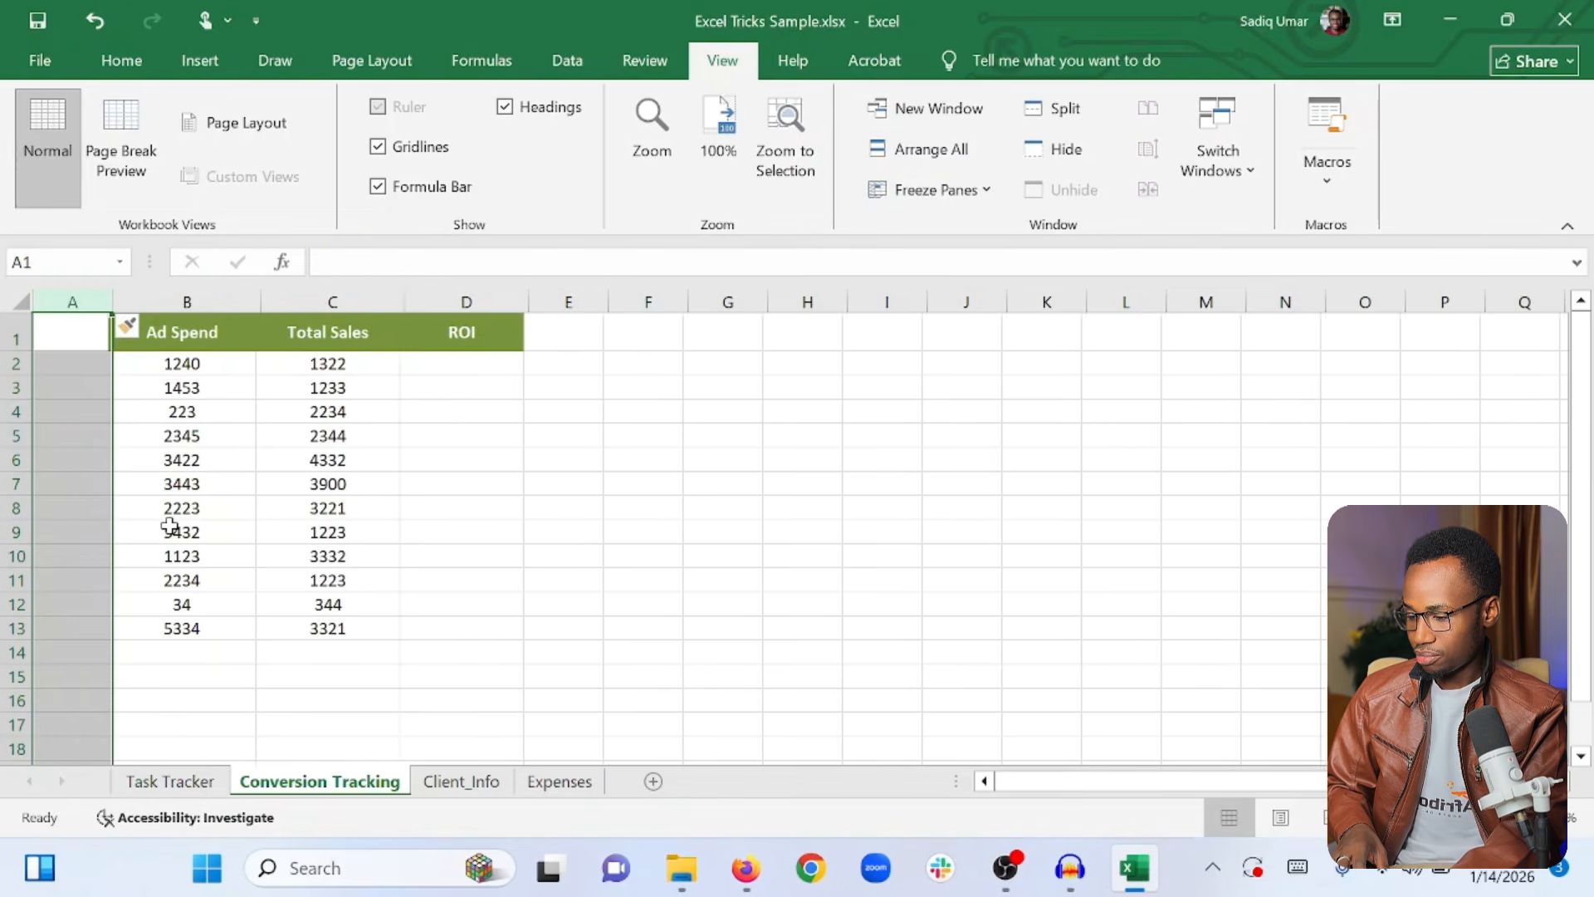
Enter the heading Date in cell A1 of the new column
left_click(74, 343)
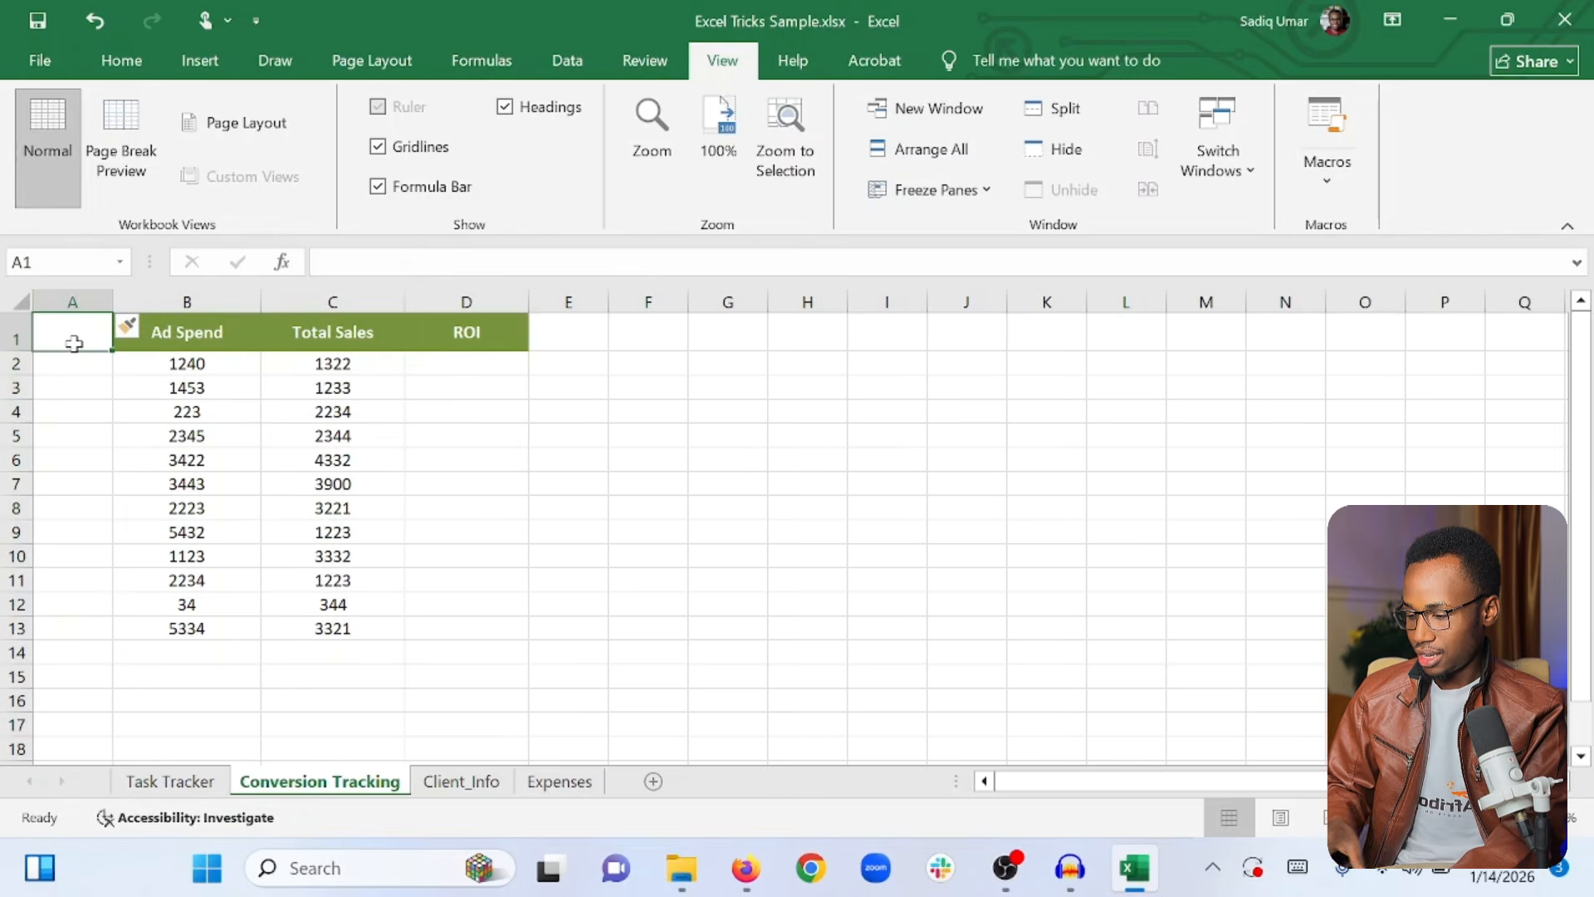
type("Date")
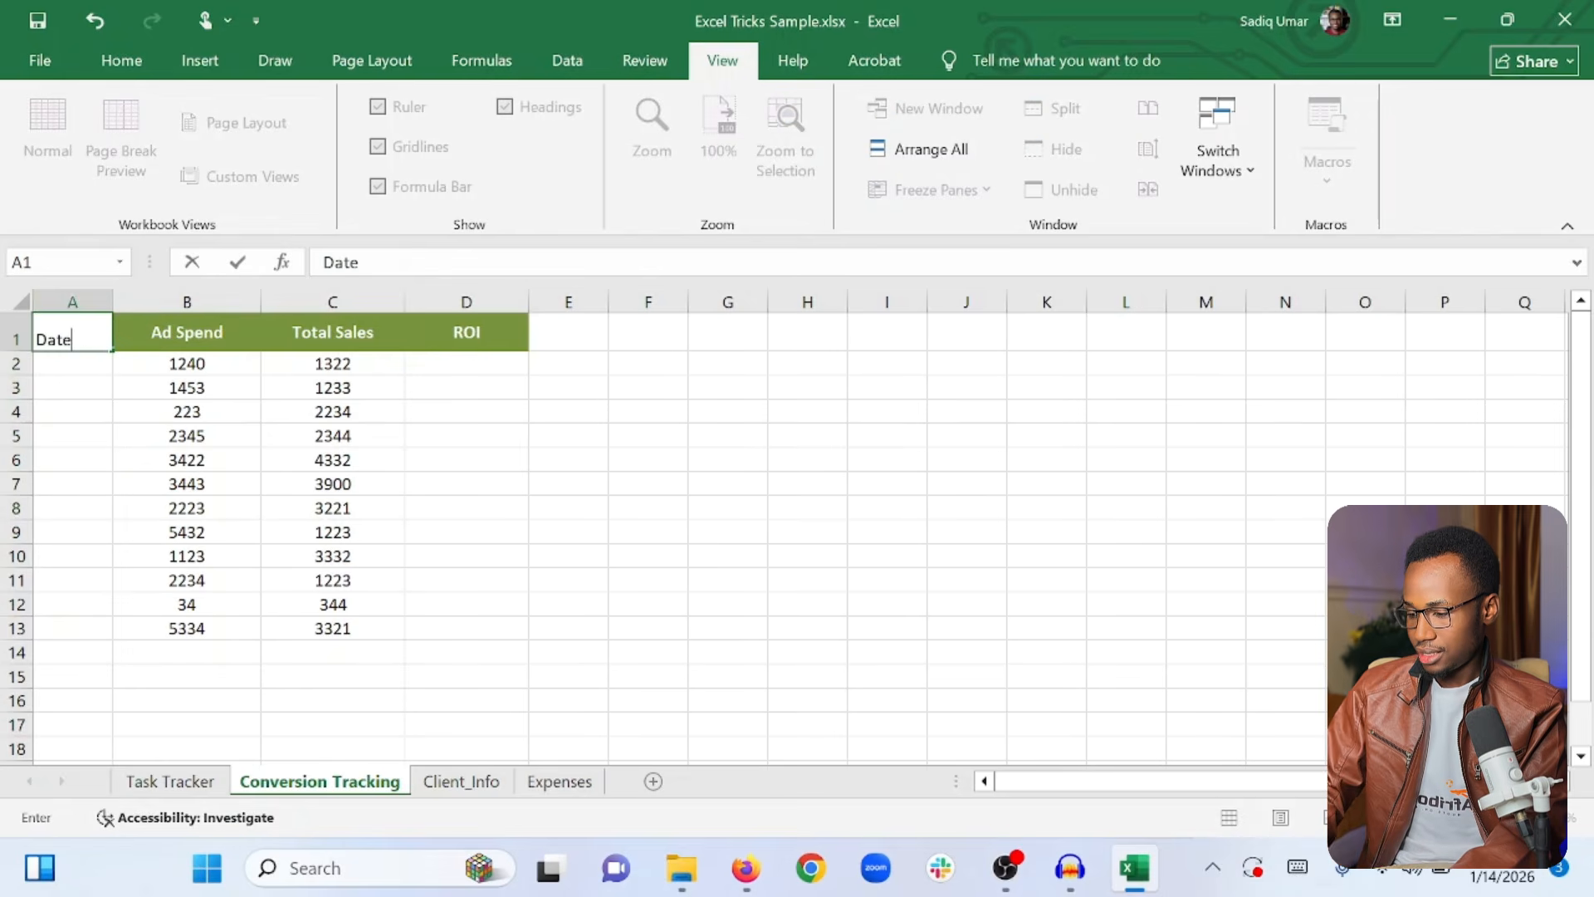
left_click(109, 432)
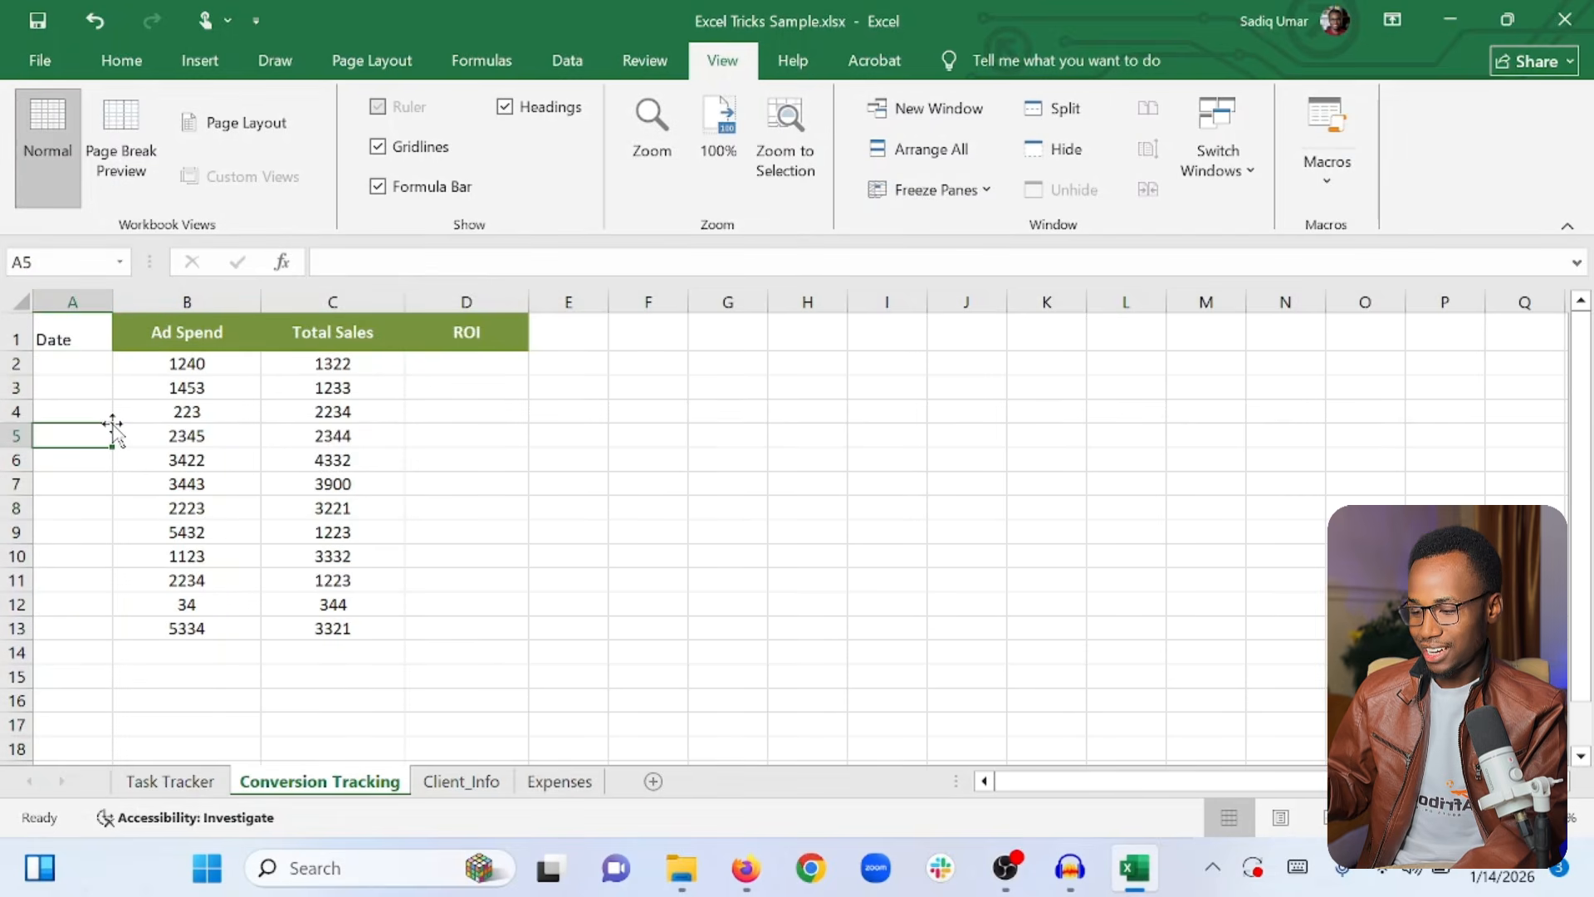
Copy the formatting of the Ad Spend heading in B1 to the Date heading in A1 with Format Painter
left_click(57, 341)
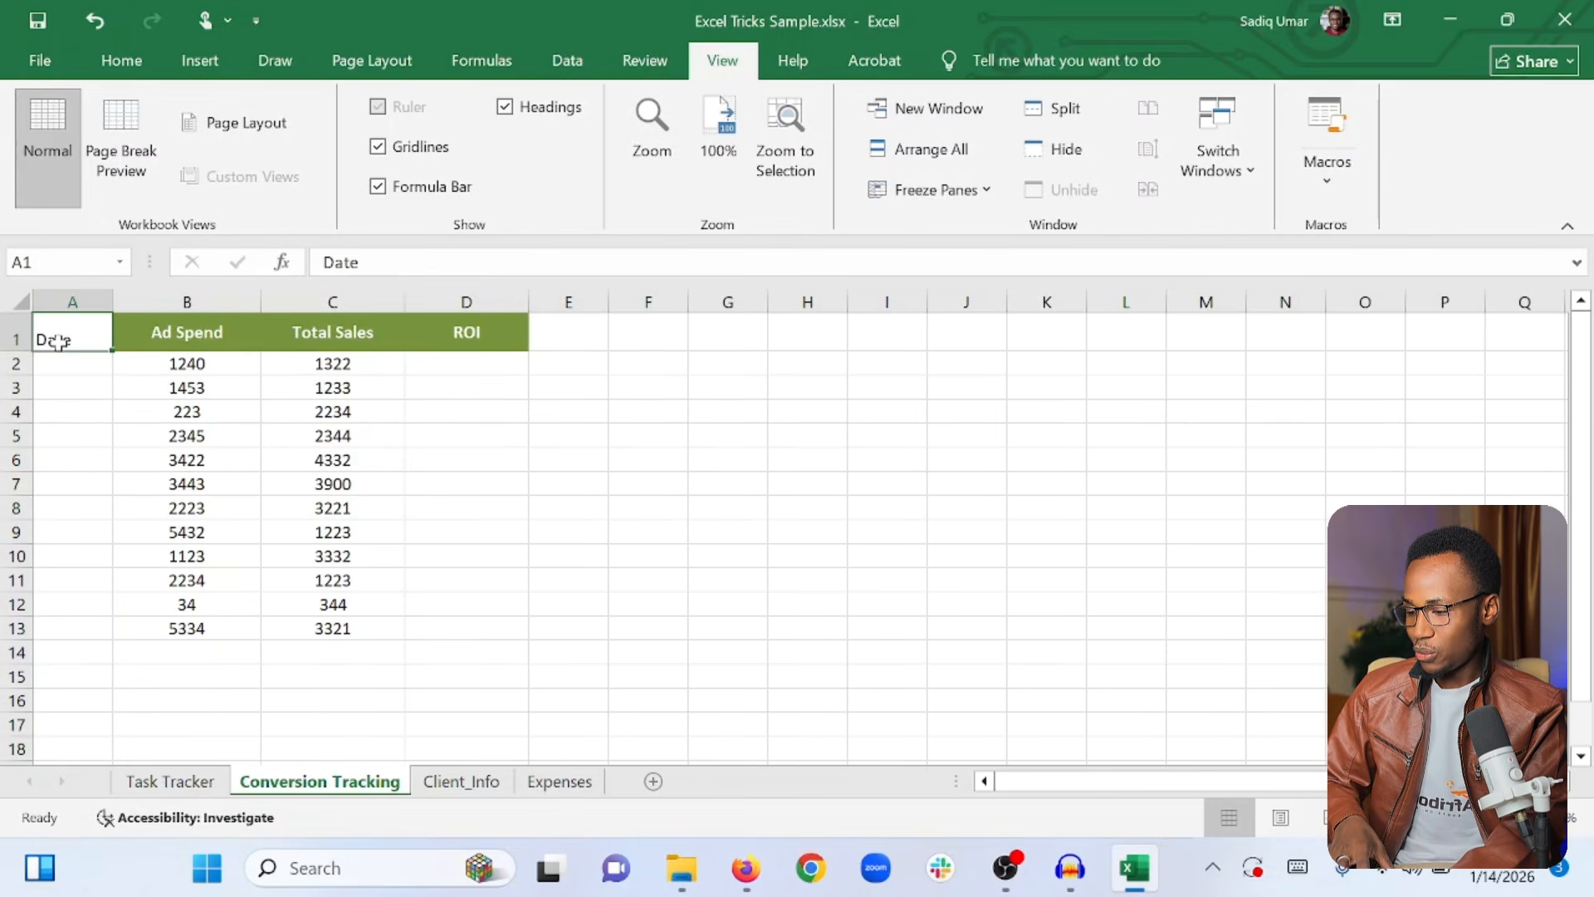
left_click(161, 333)
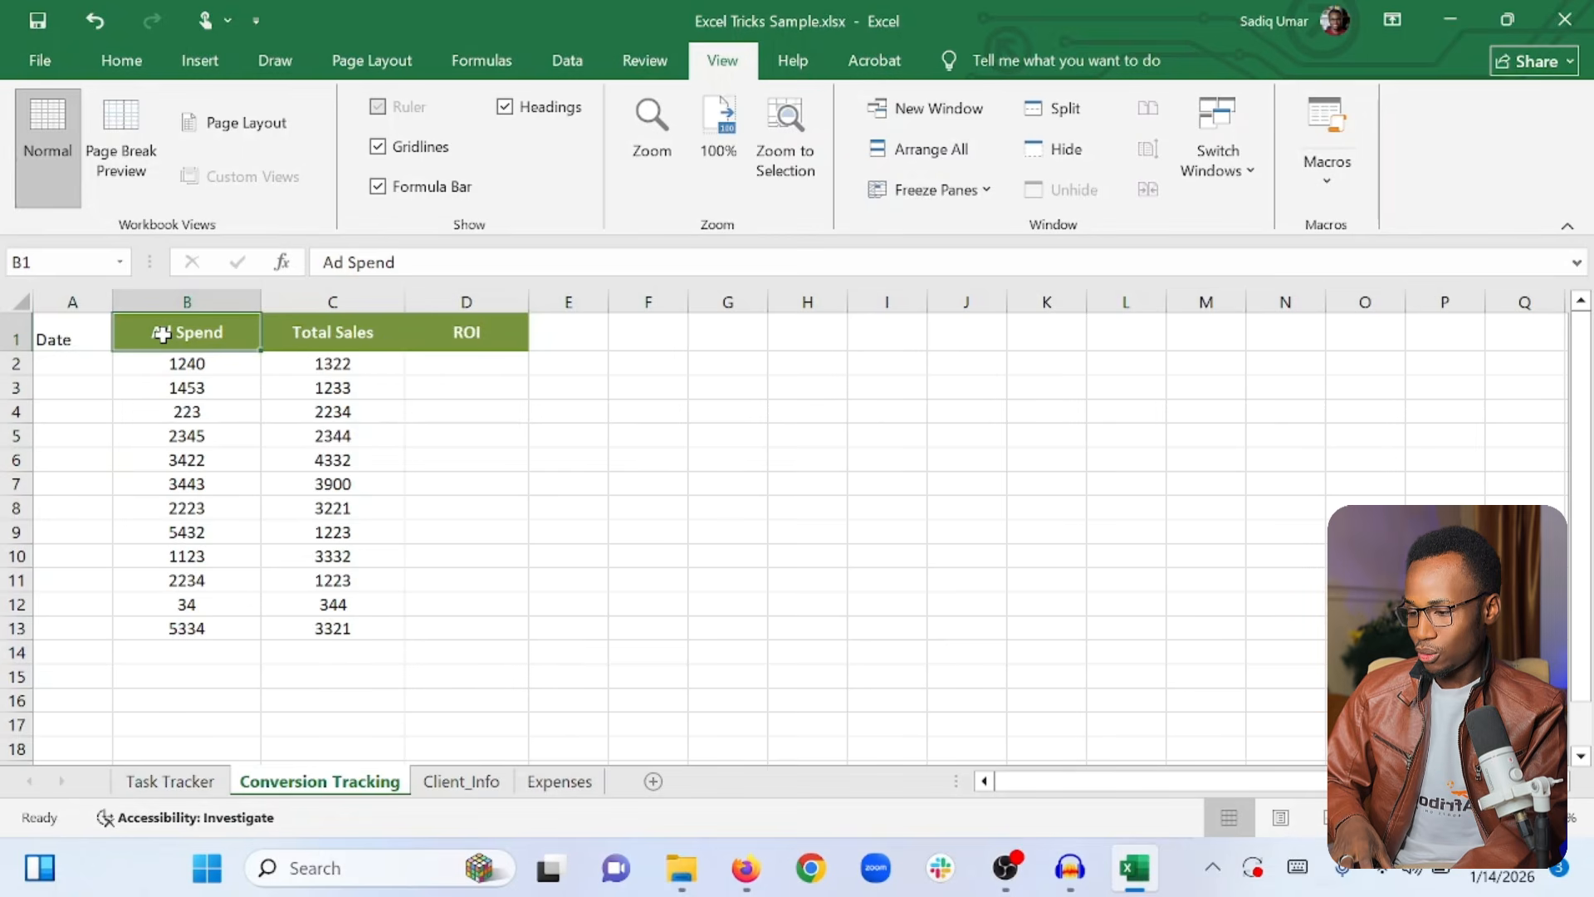
left_click(121, 44)
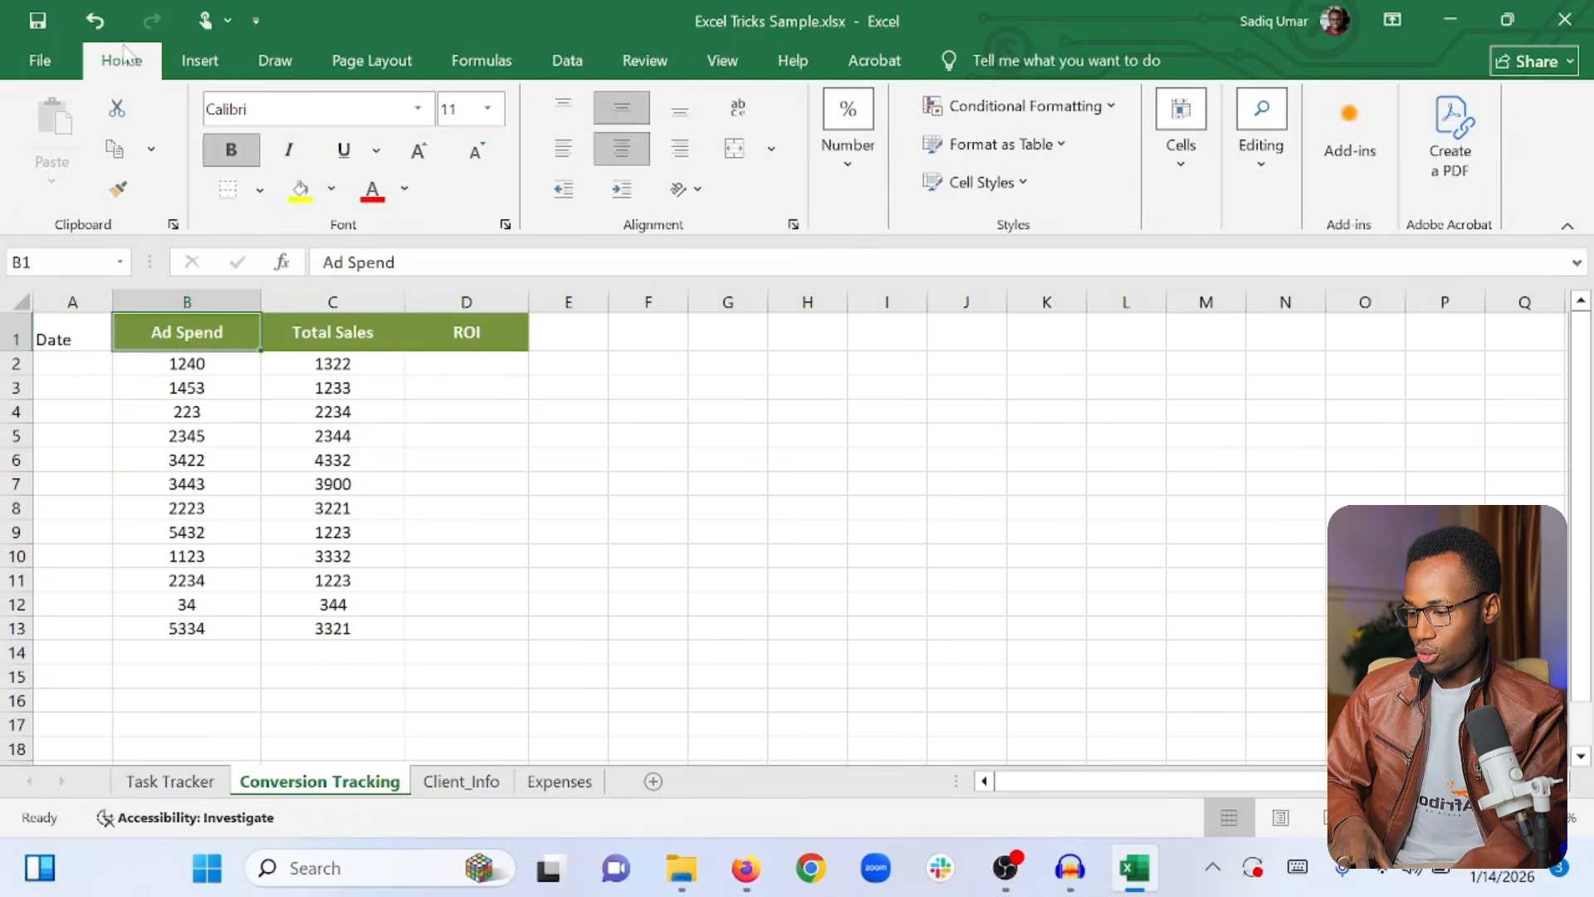
left_click(122, 190)
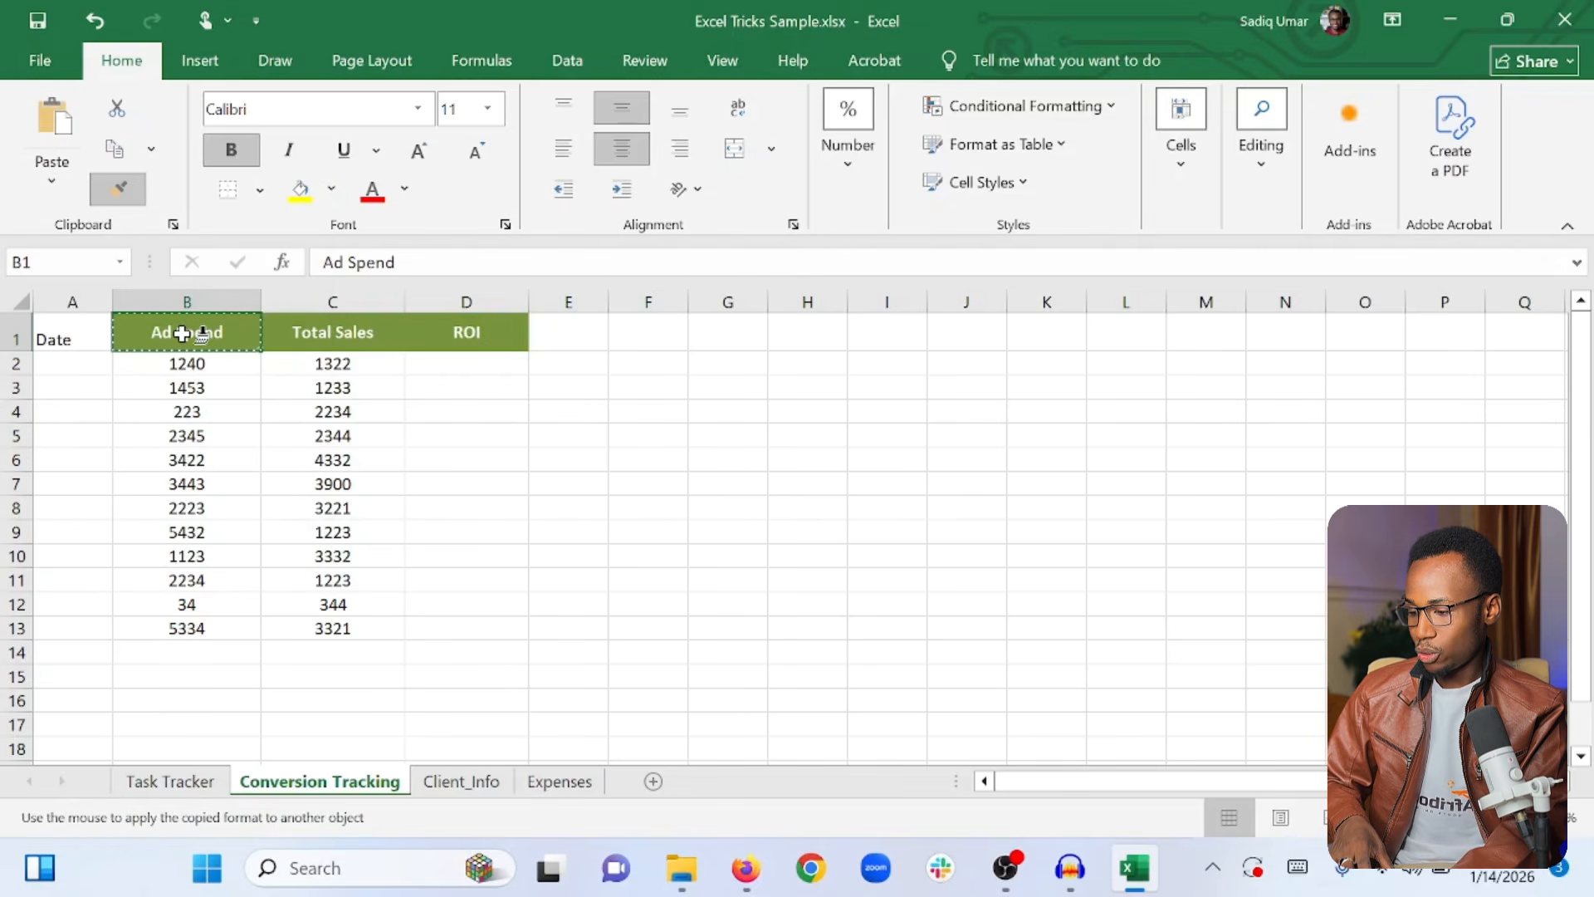
left_click(69, 334)
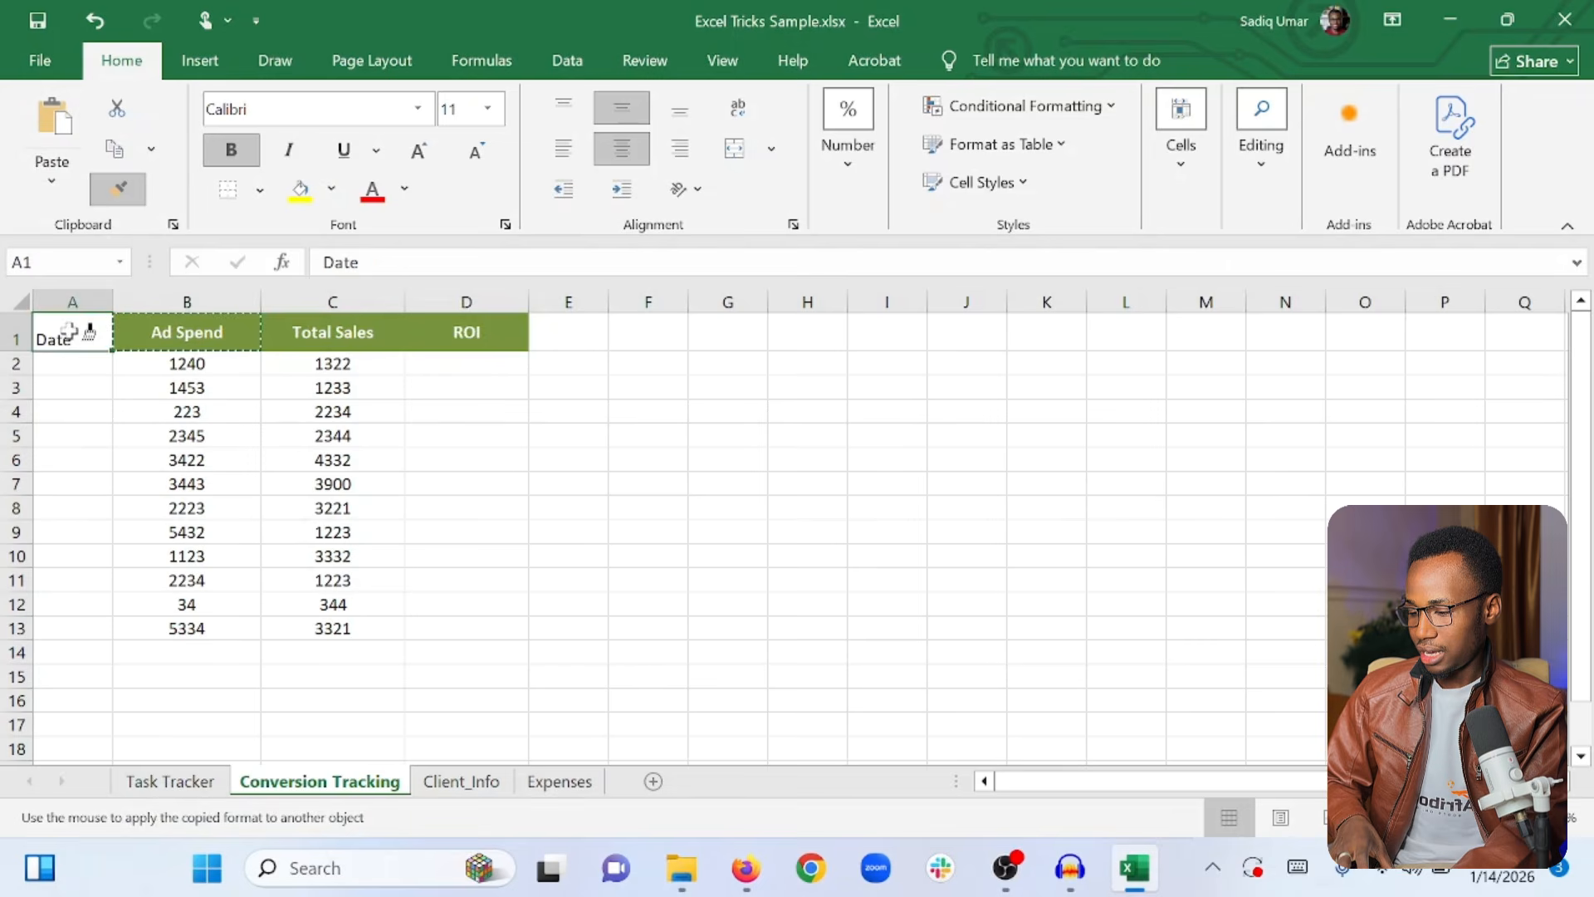
left_click(81, 387)
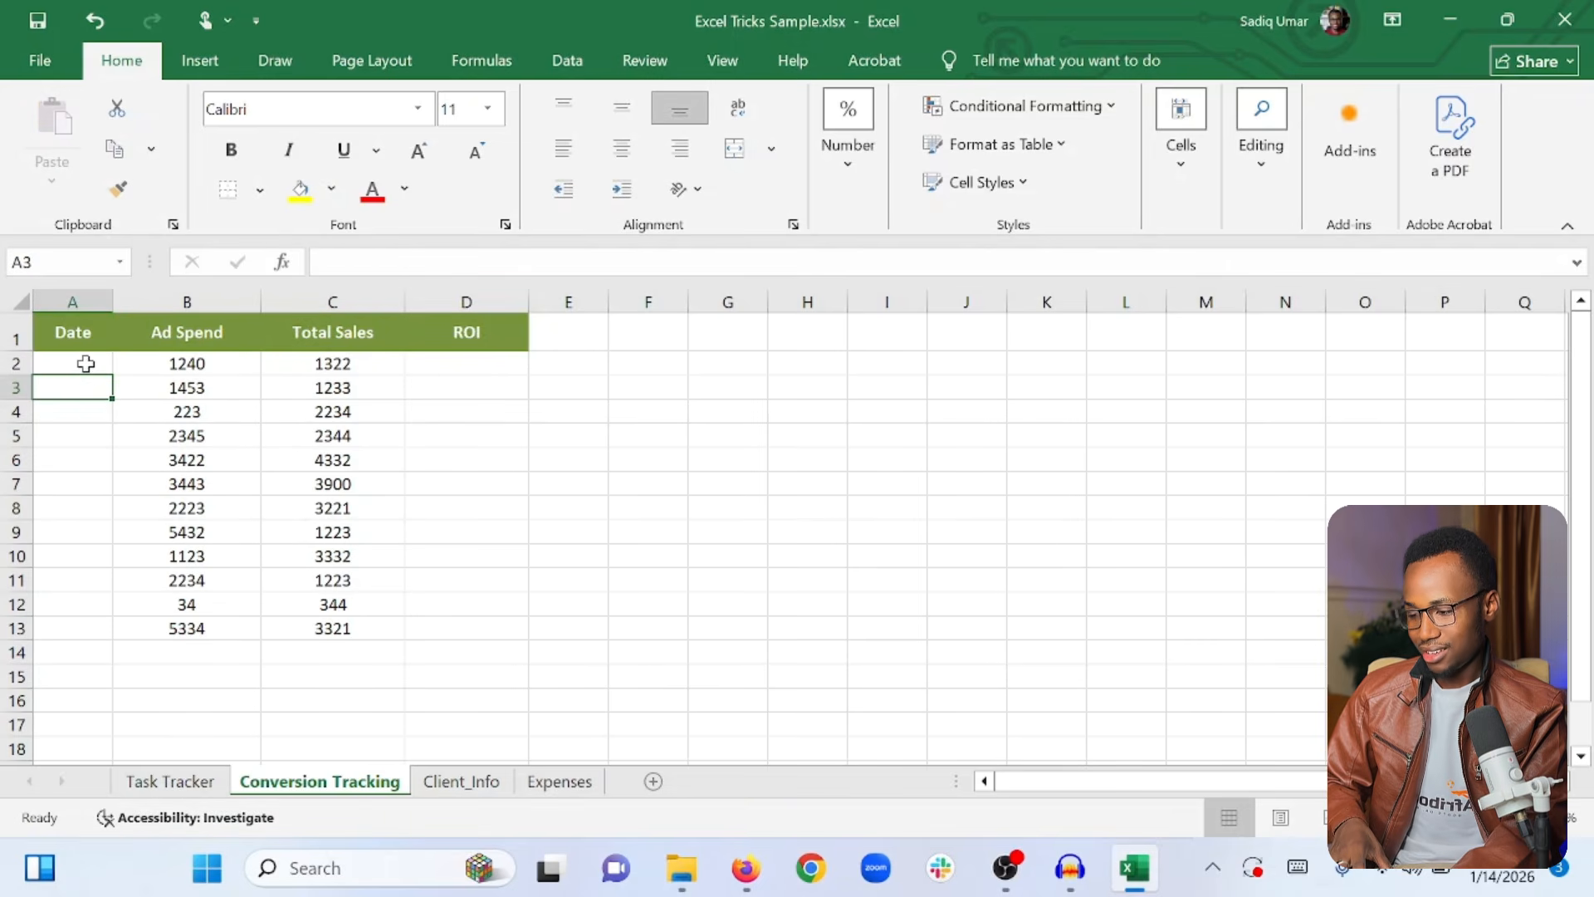
Insert today's date, 1/14/2026, in A2 and fill the daily date series down to A13
left_click(86, 364)
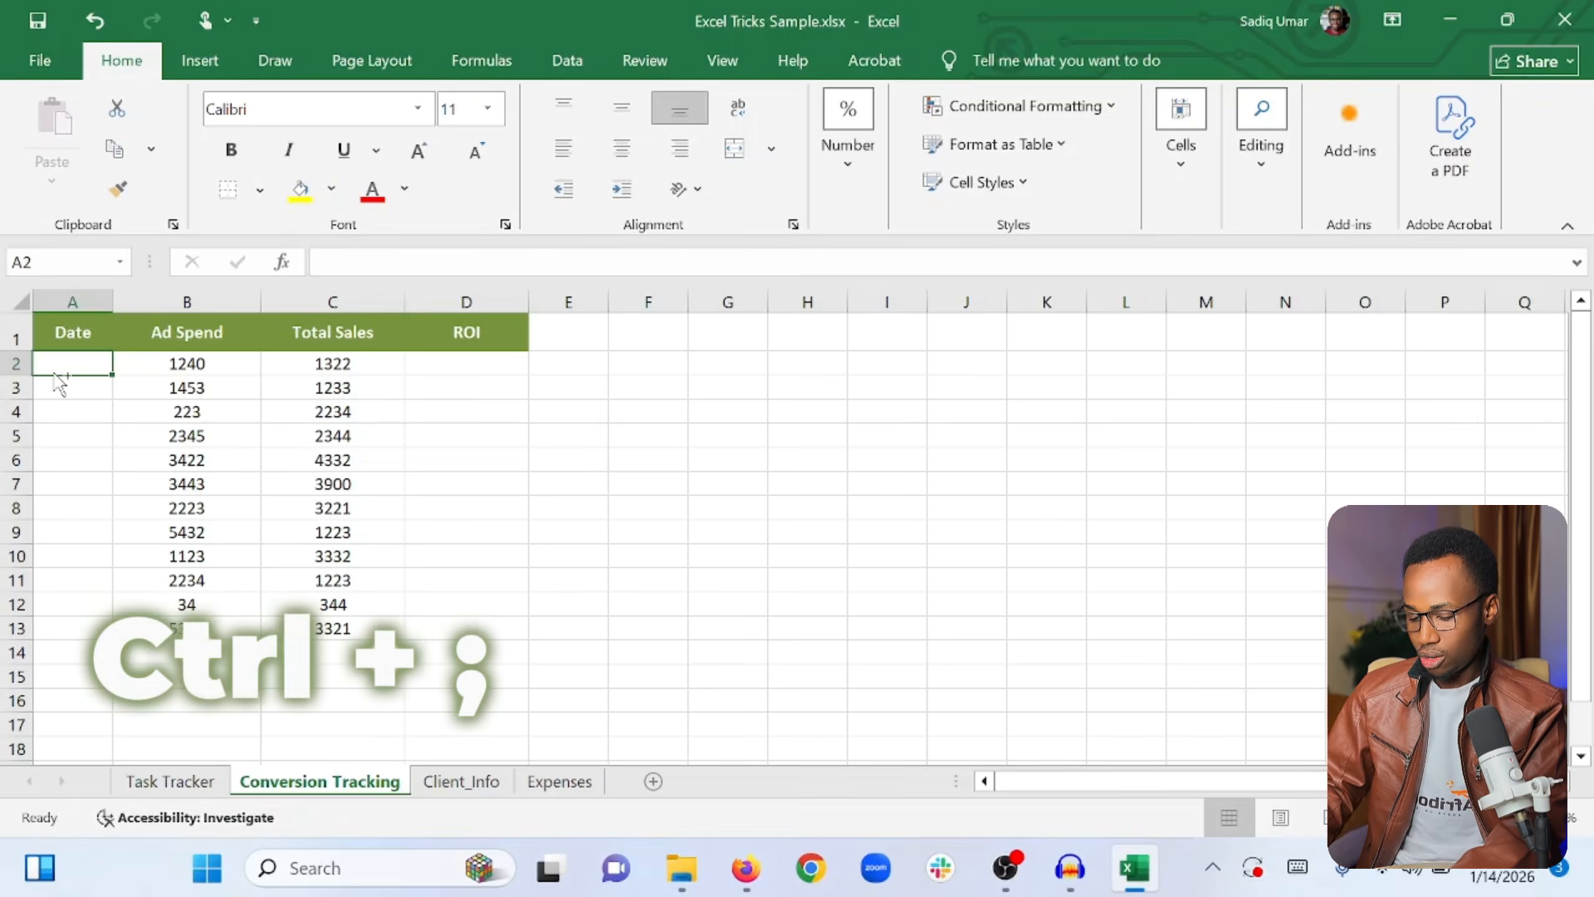
key("ctrl+semicolon")
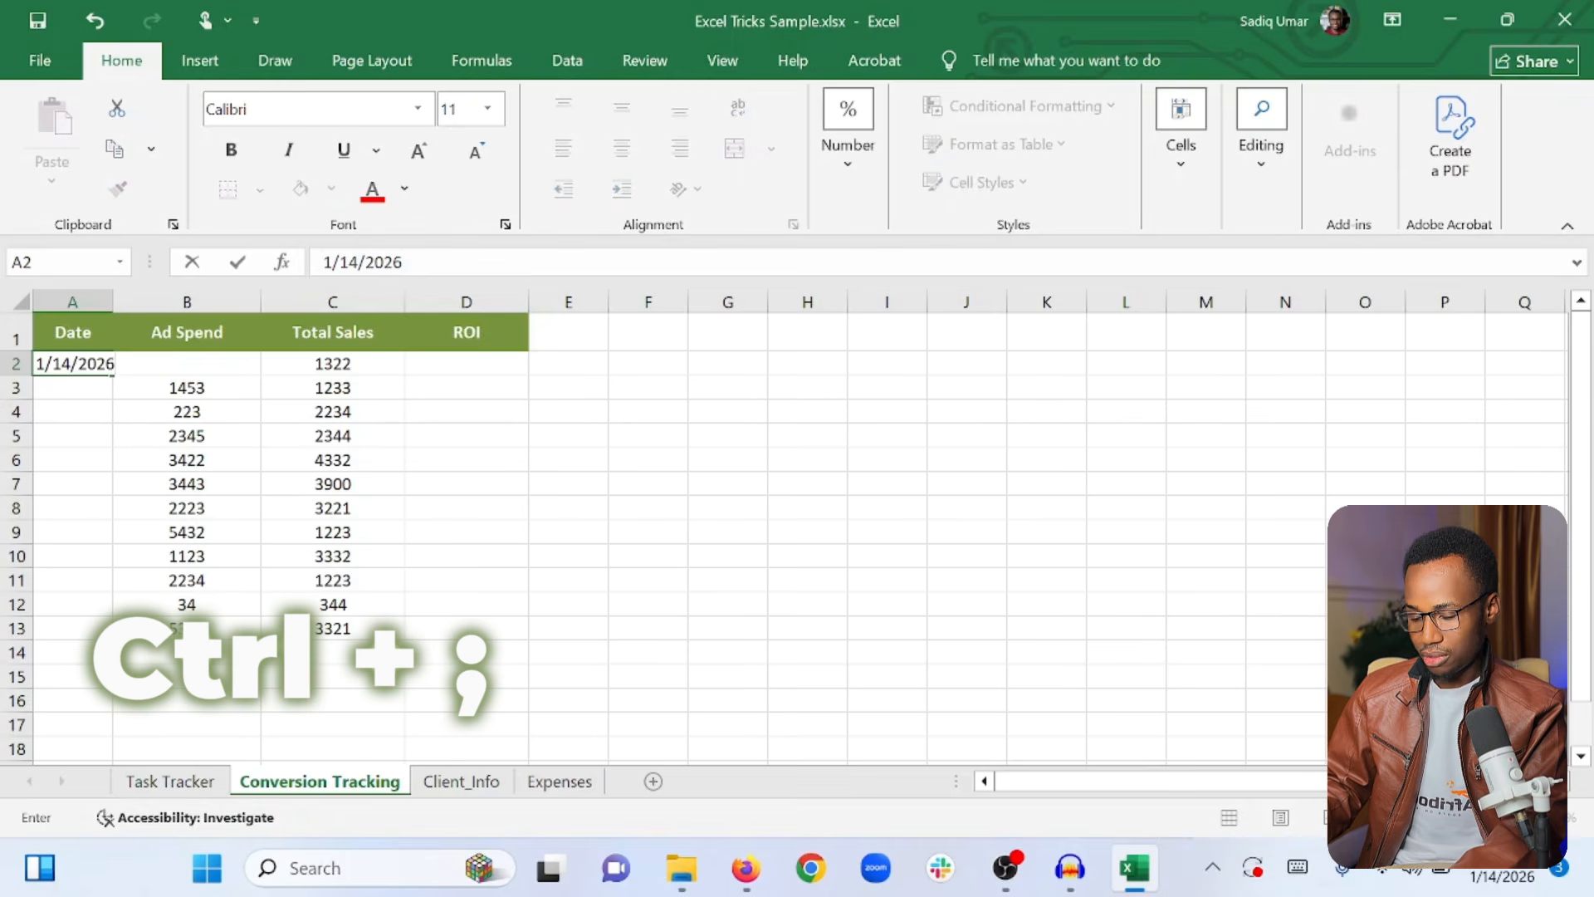
key("Return")
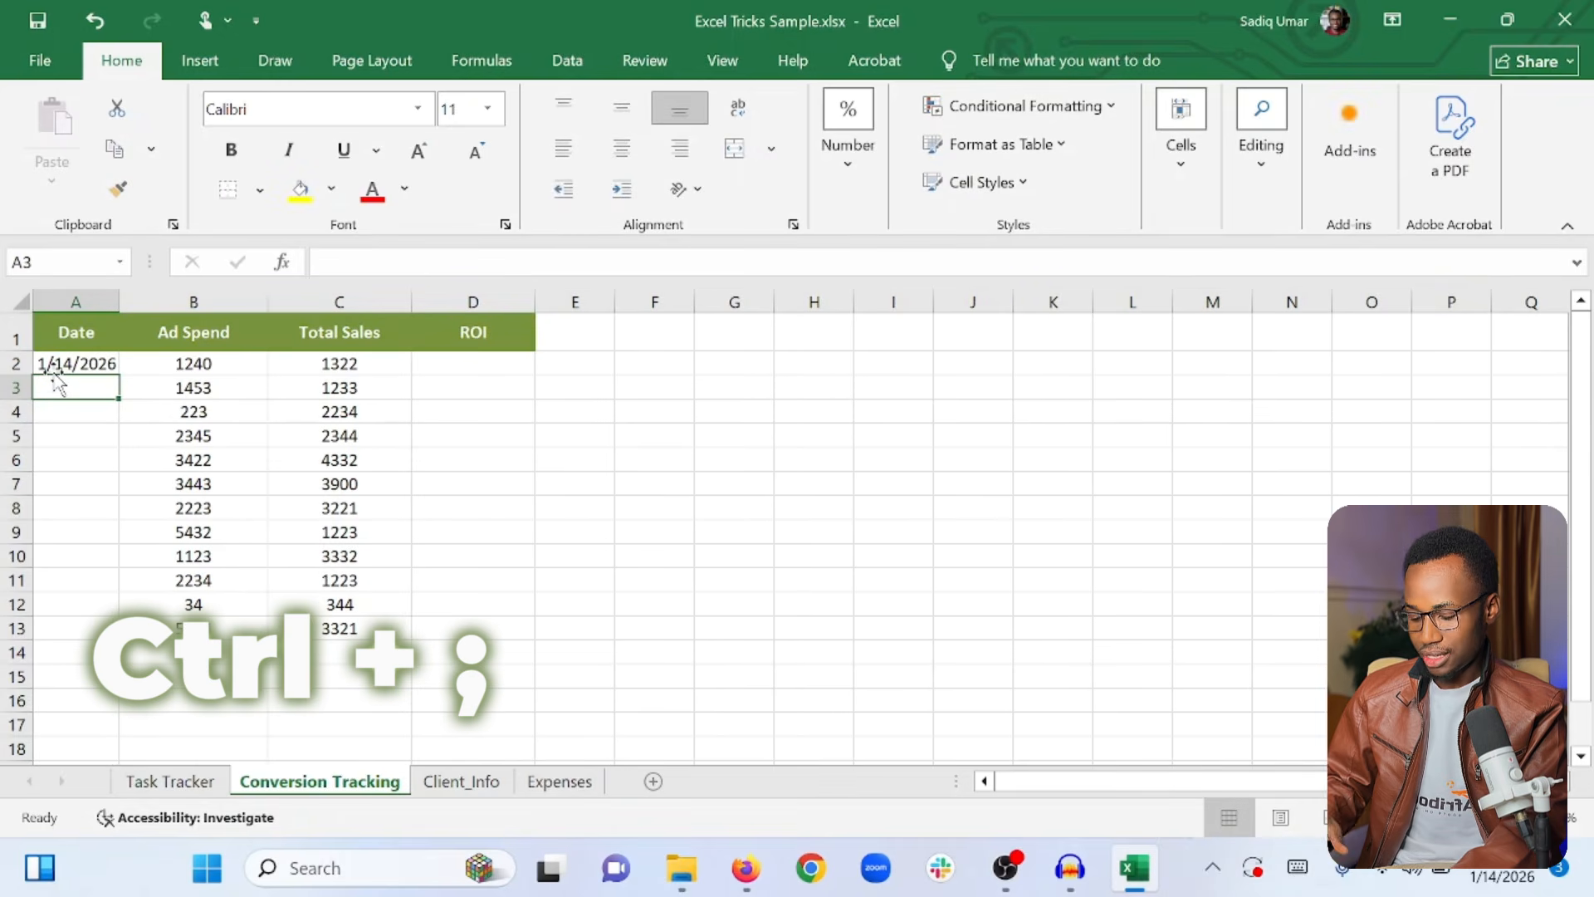
left_click(75, 365)
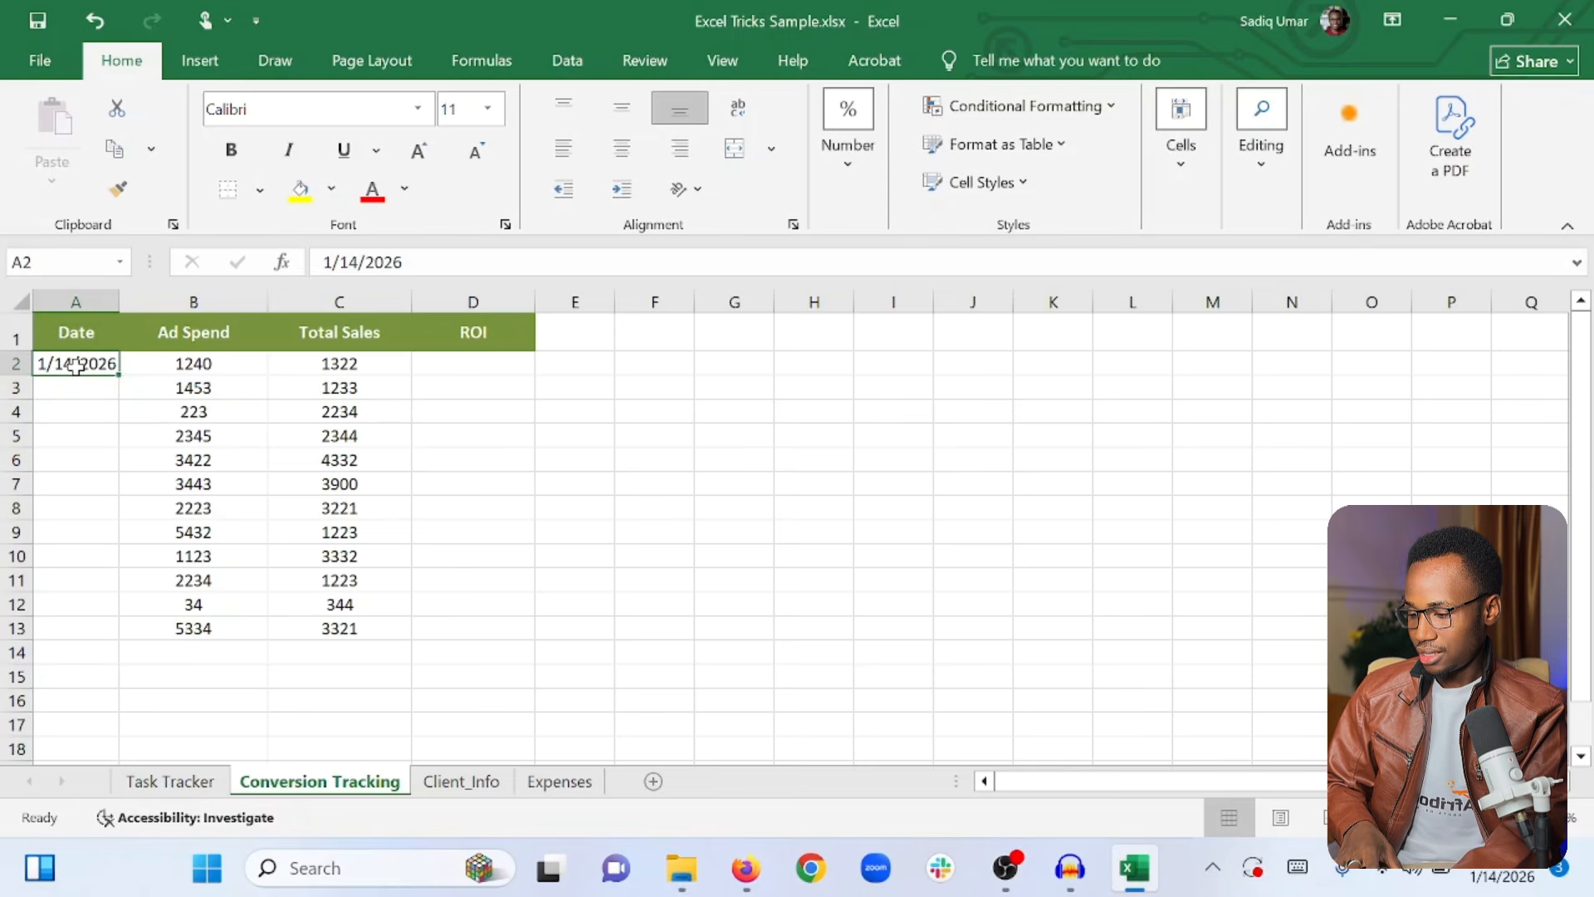
left_click_drag(122, 376, 90, 634)
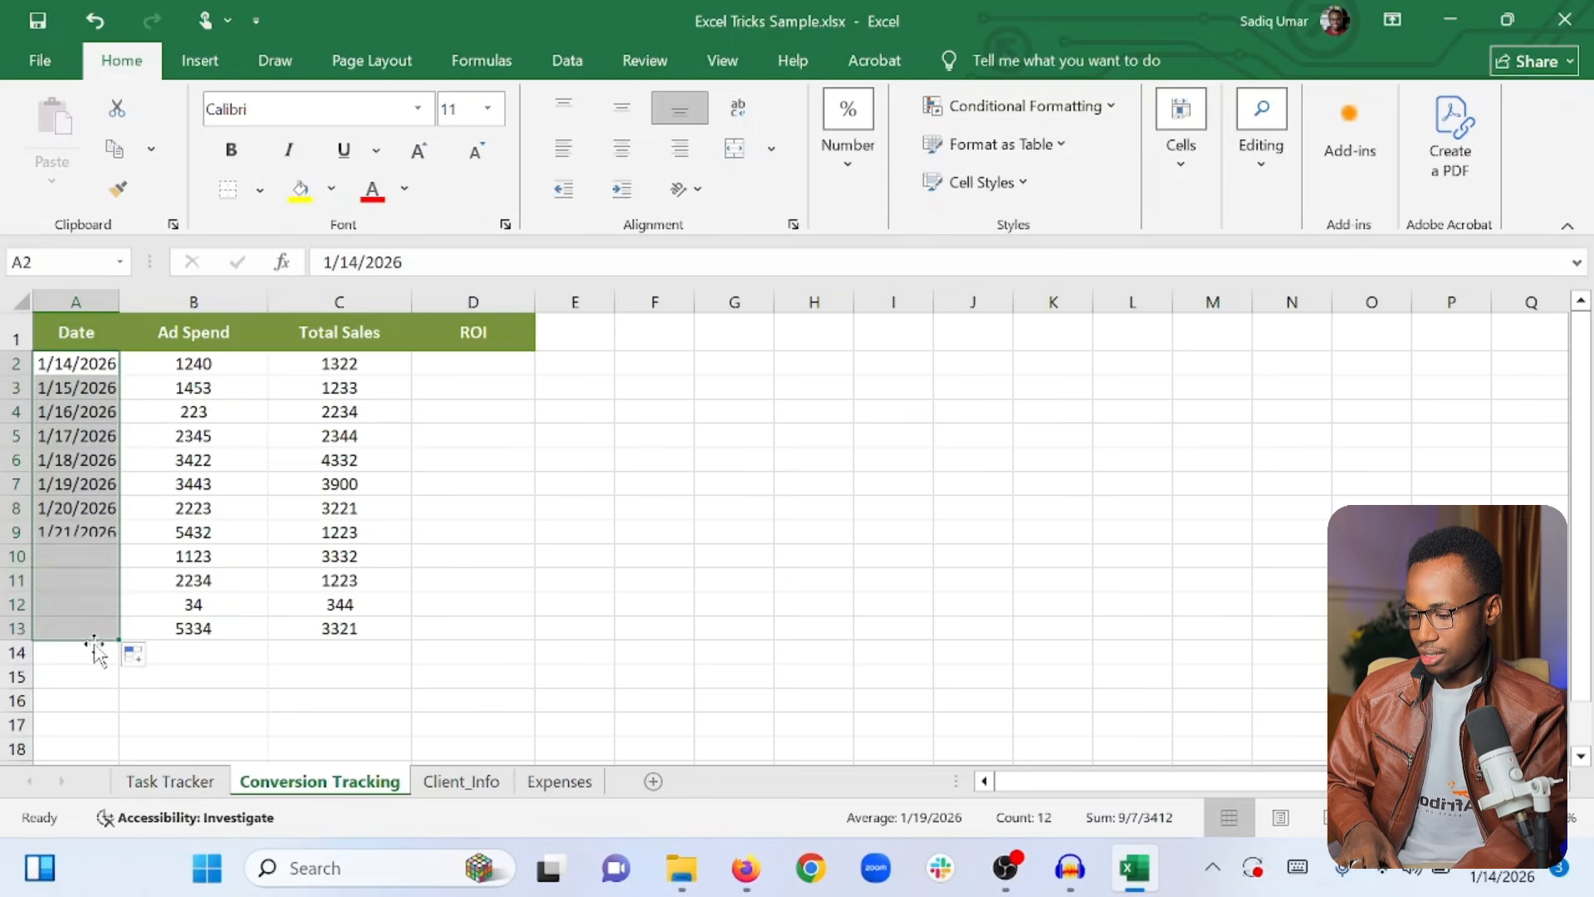
left_click(178, 651)
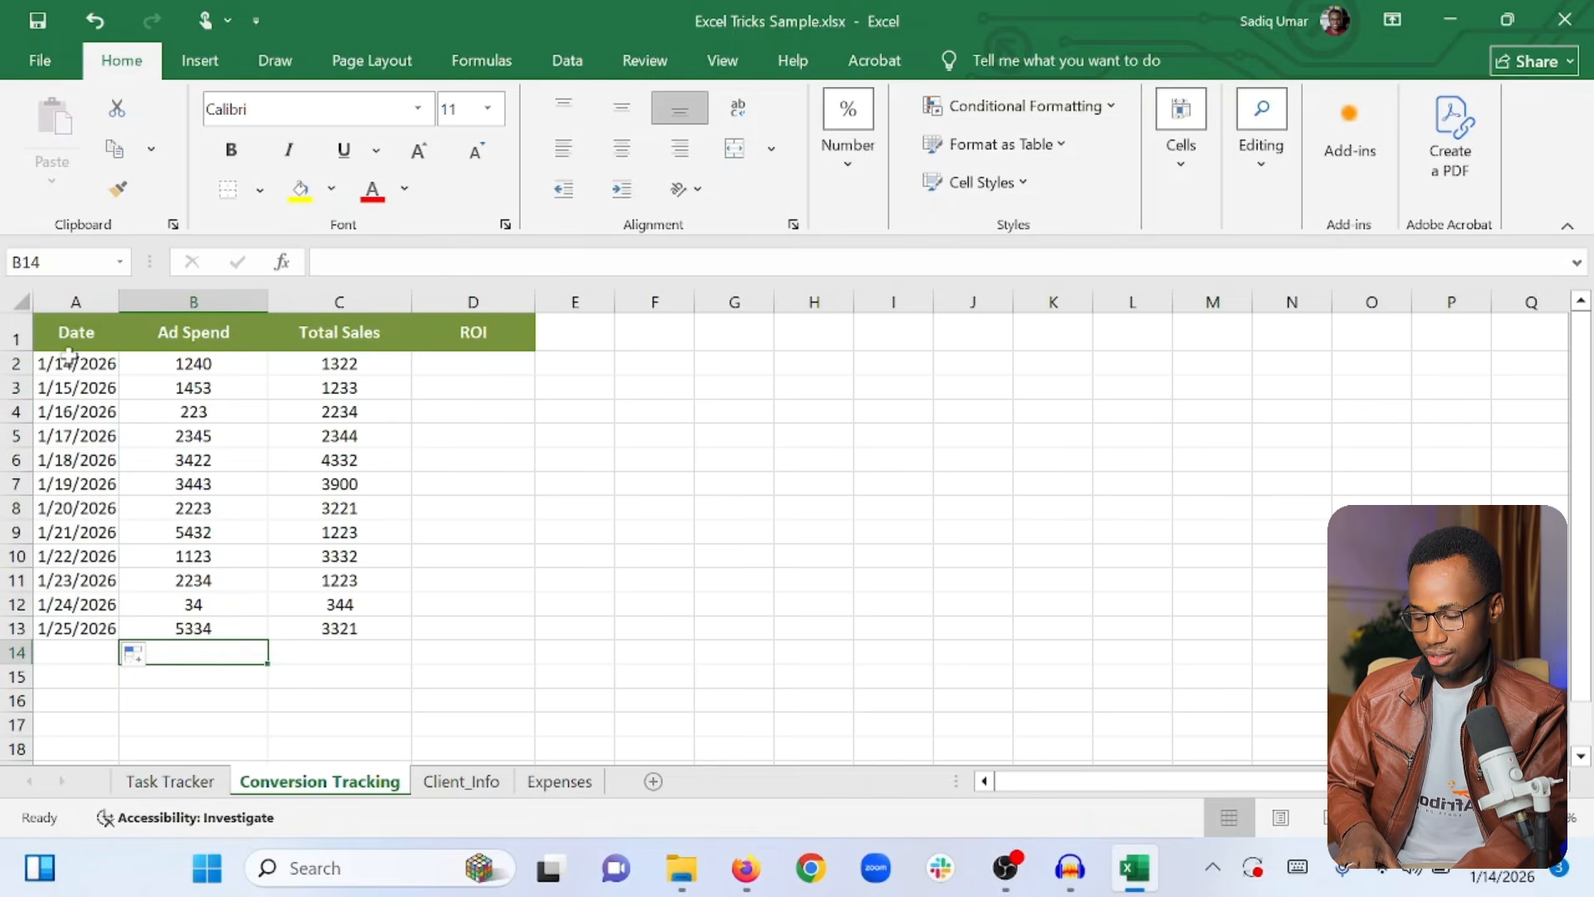
left_click(223, 369)
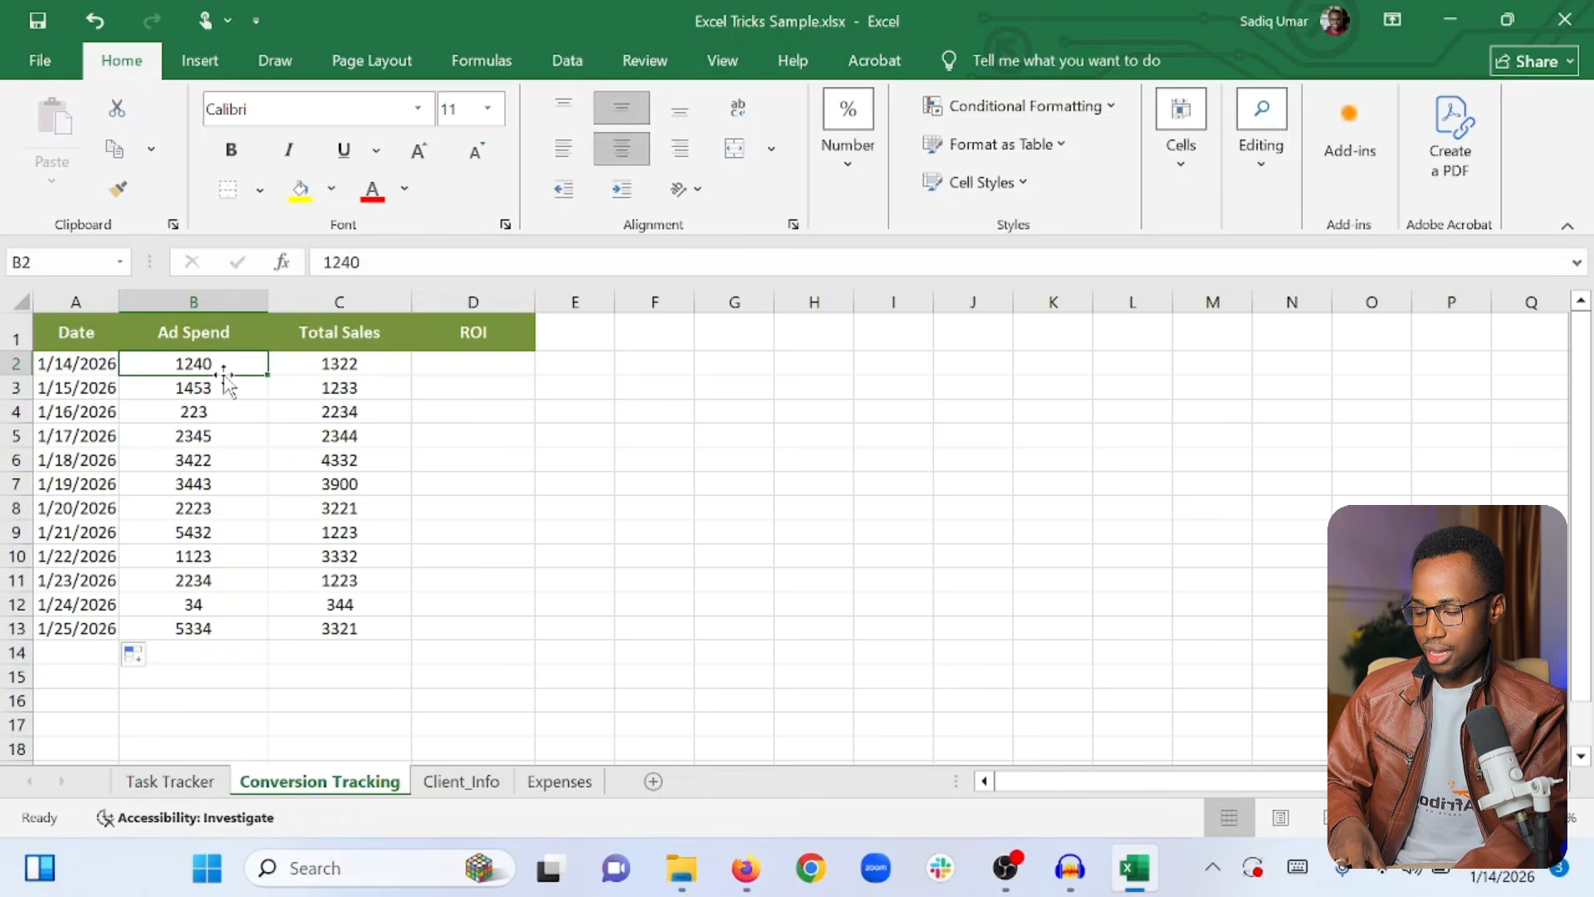
left_click(328, 364)
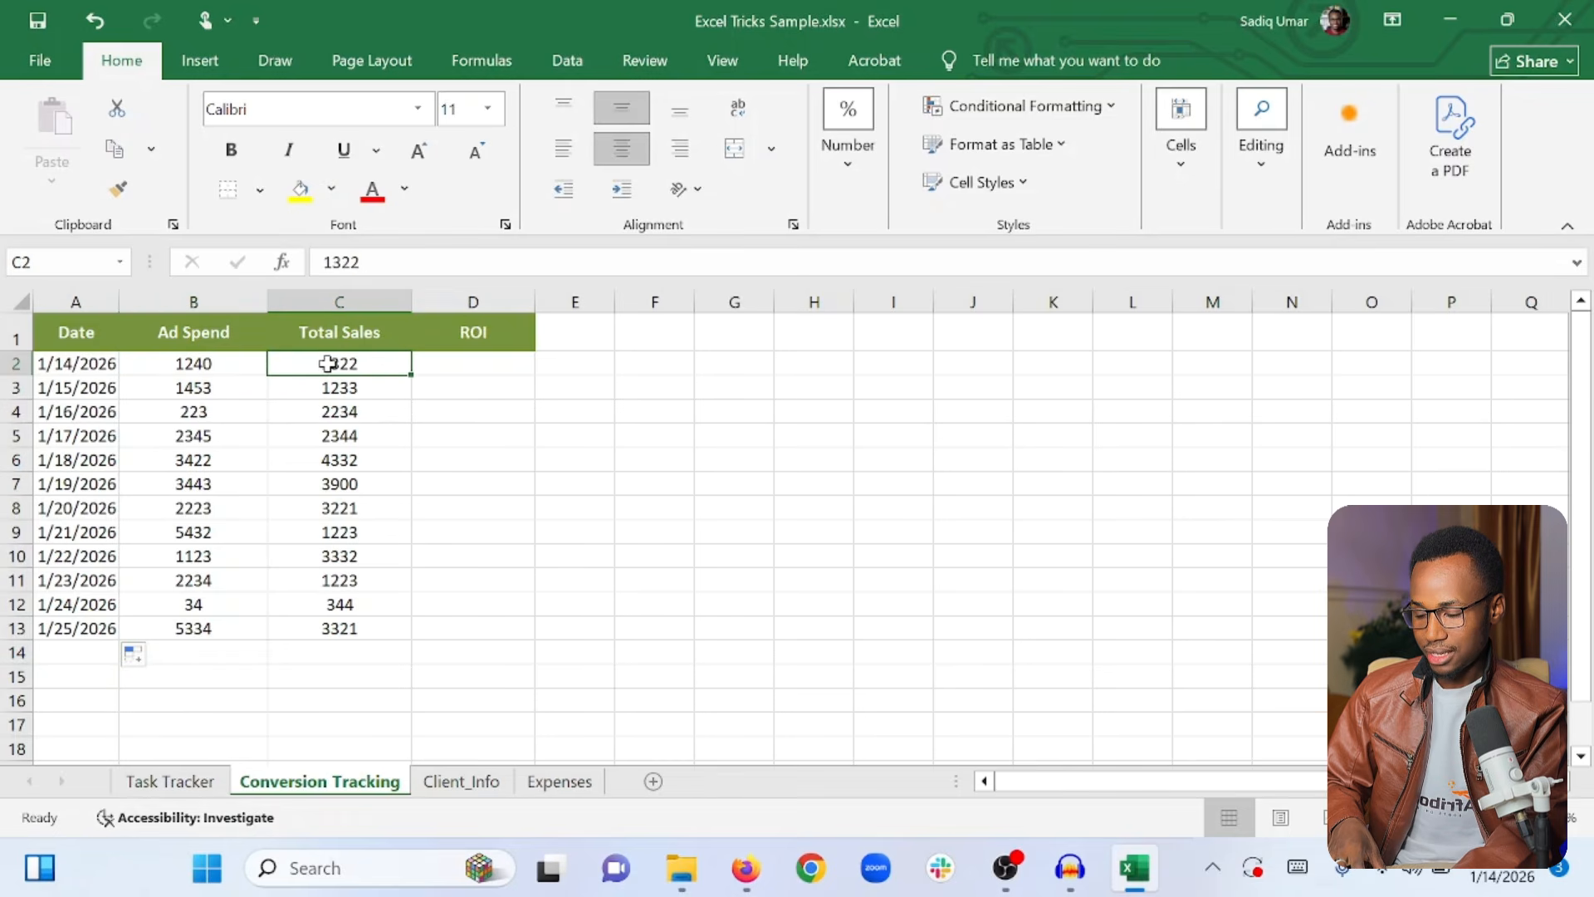
left_click(432, 366)
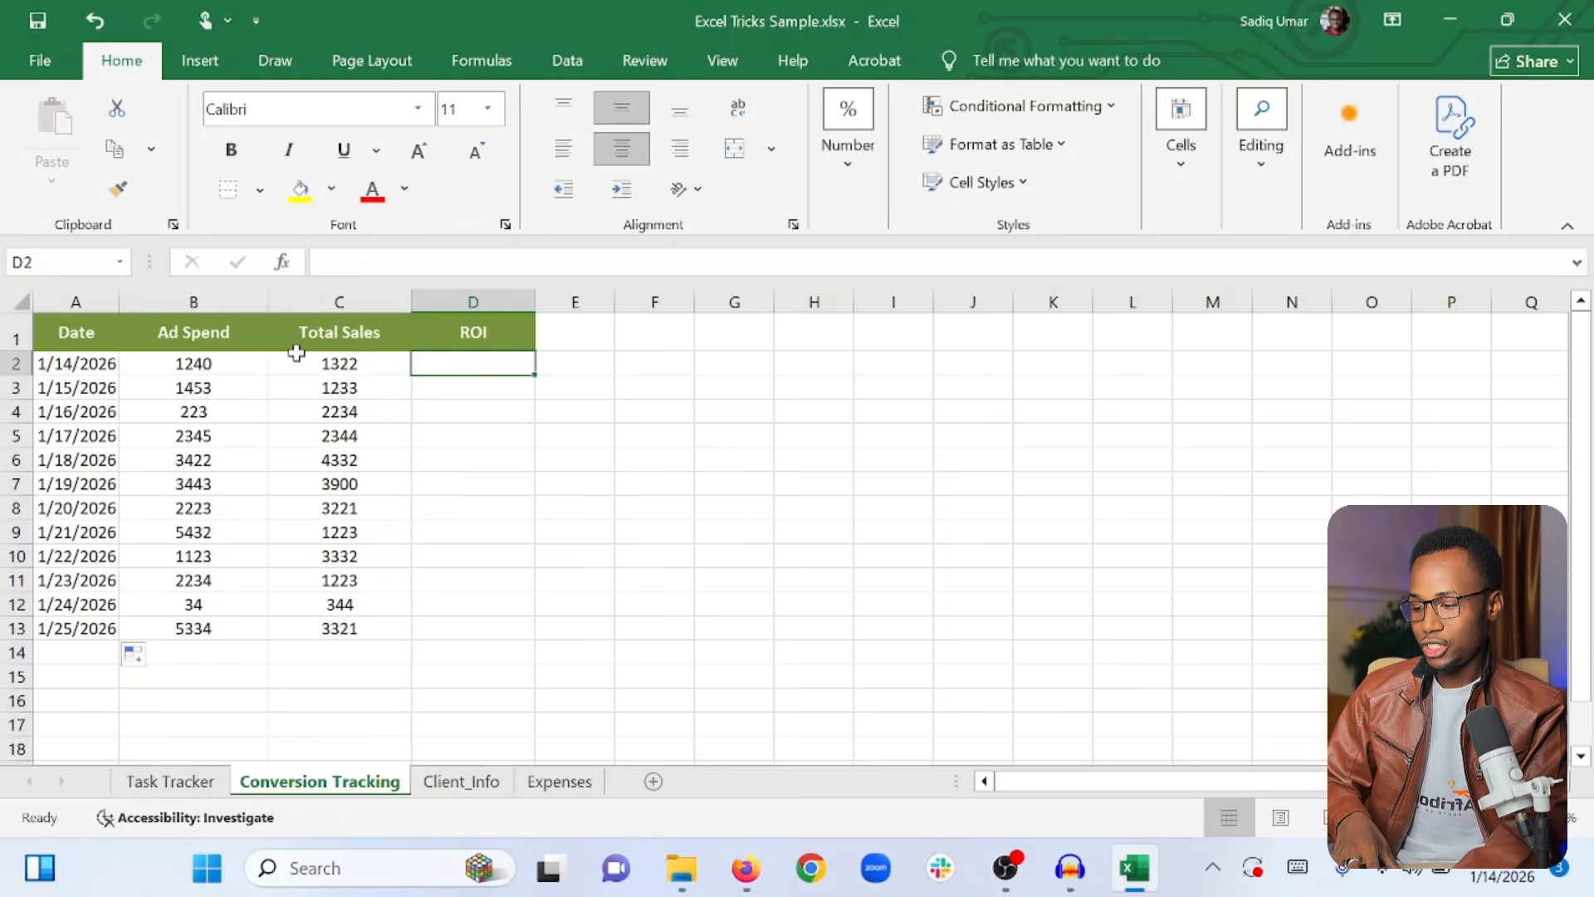
left_click(204, 358)
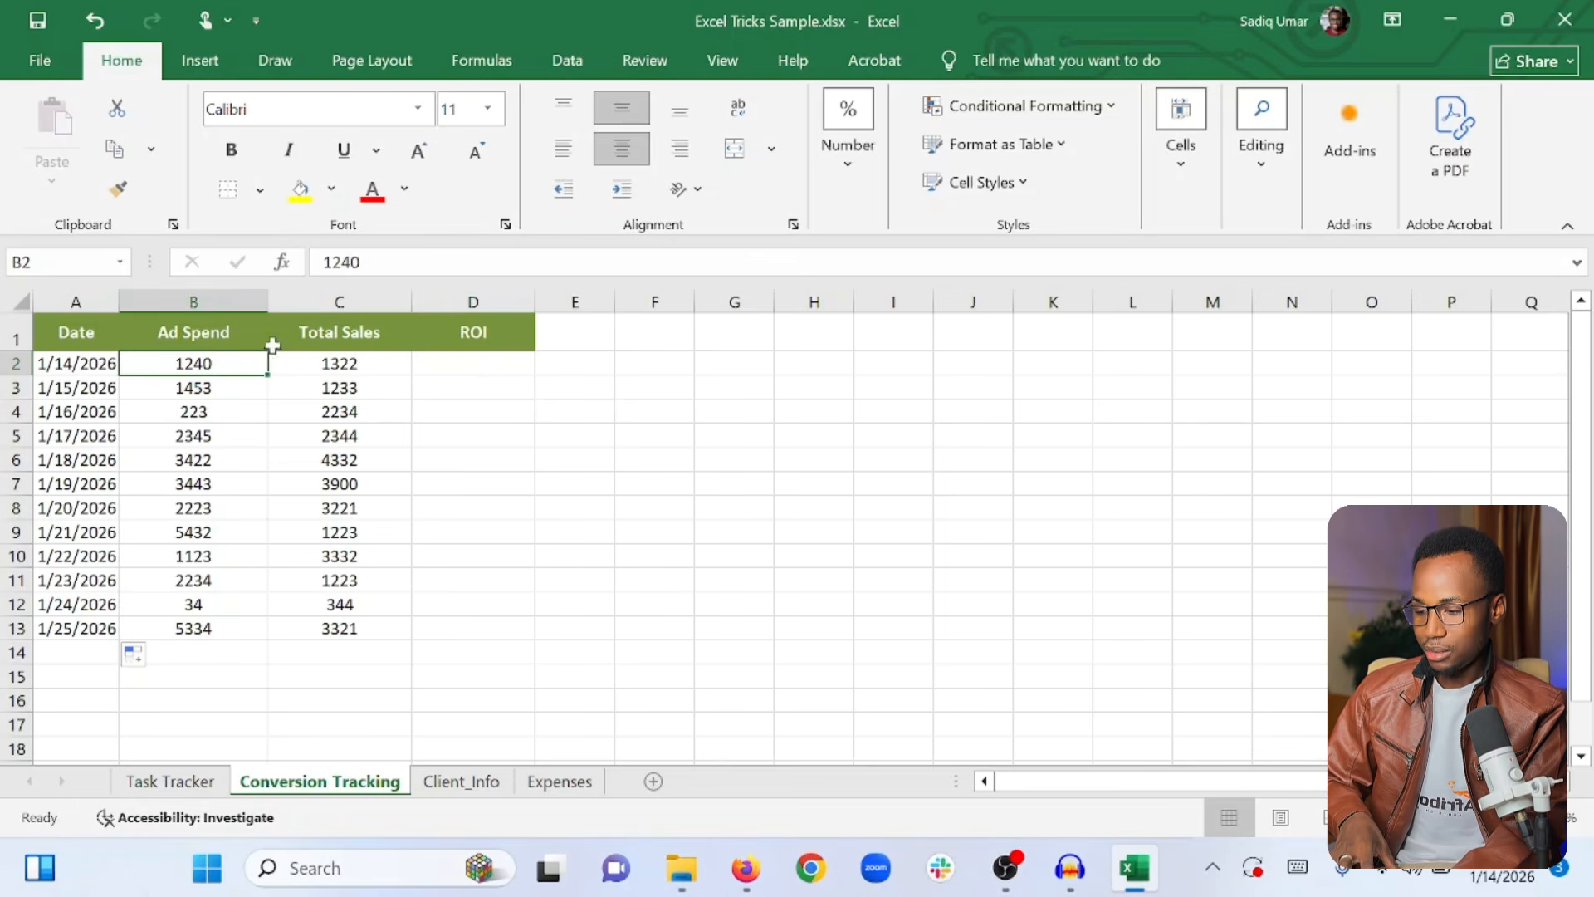
left_click(340, 382)
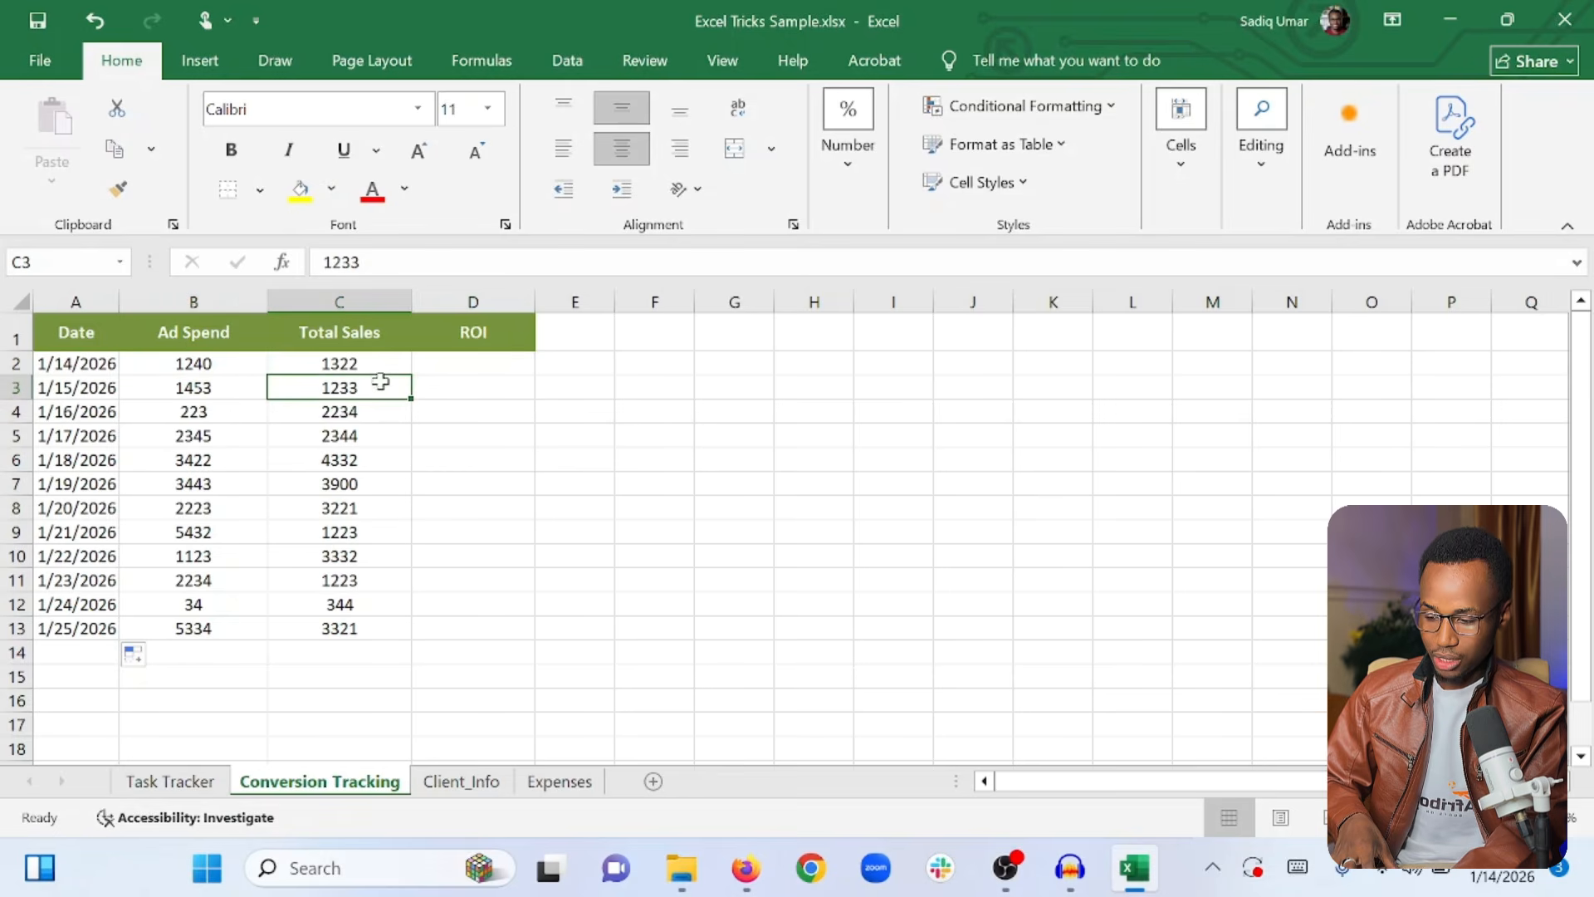
Enter the formula =(C2-B2) in D2 to calculate the first row's ROI from Total Sales and Ad Spend
left_click(429, 370)
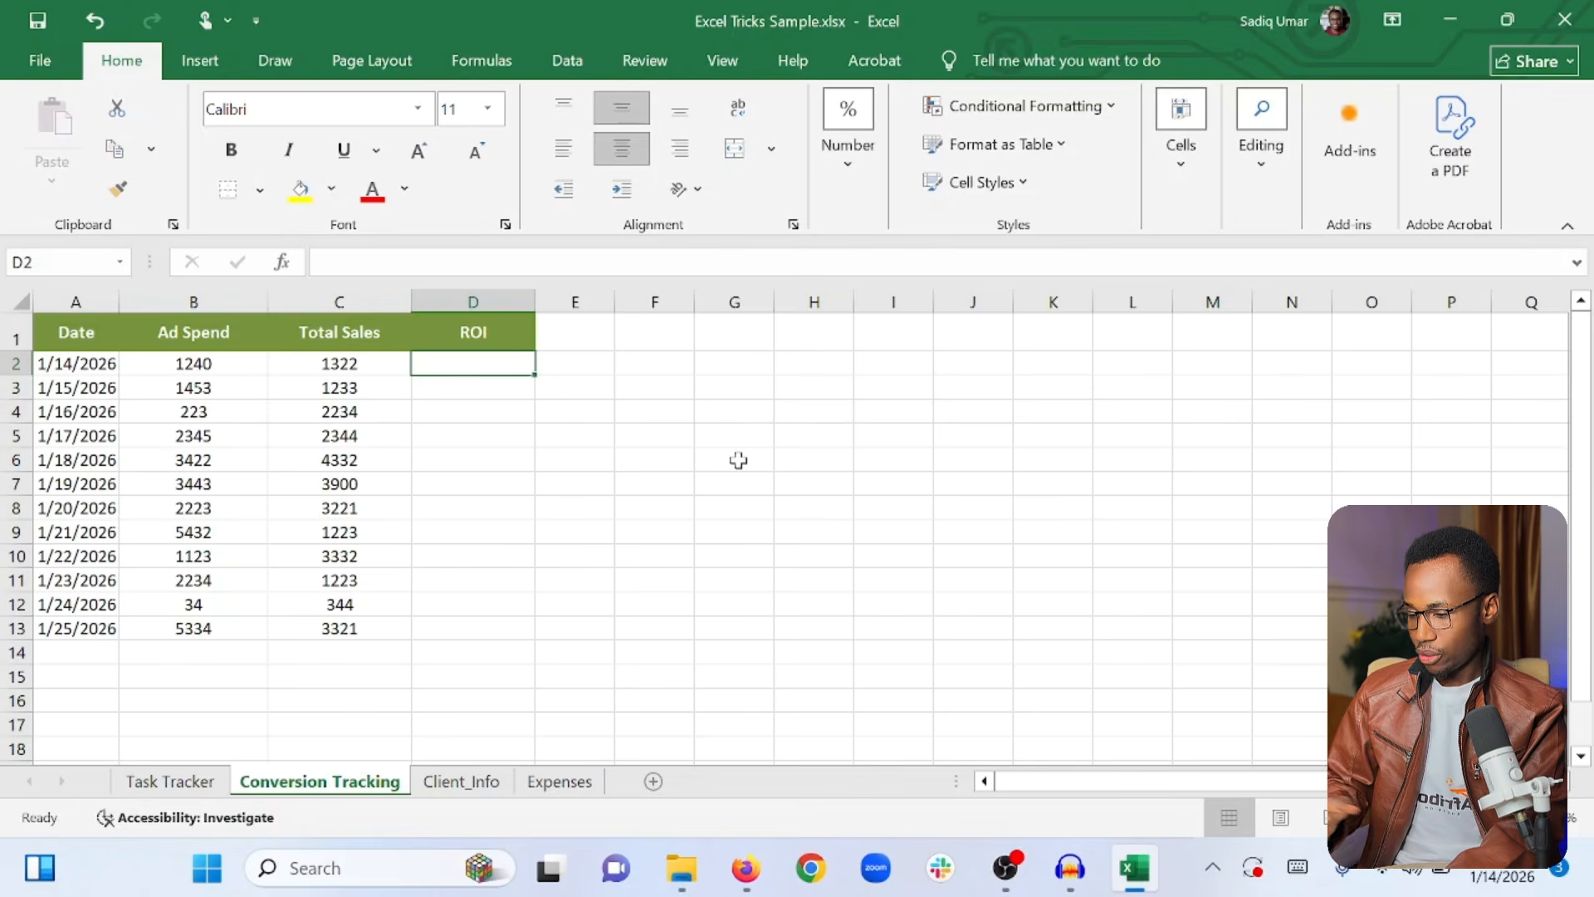
type("=")
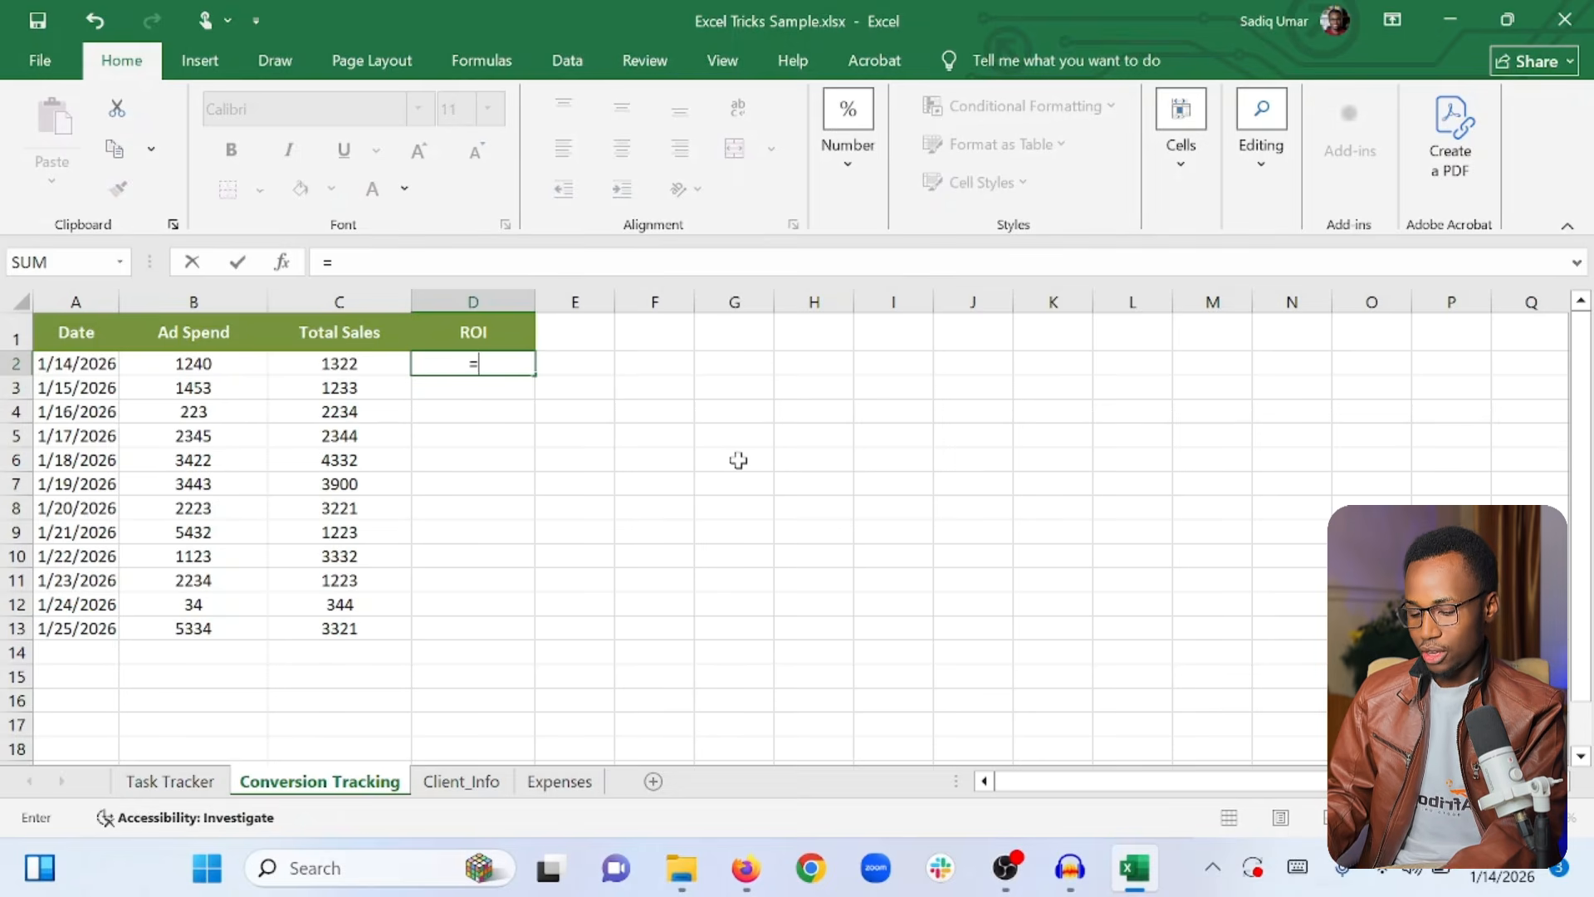
type("(")
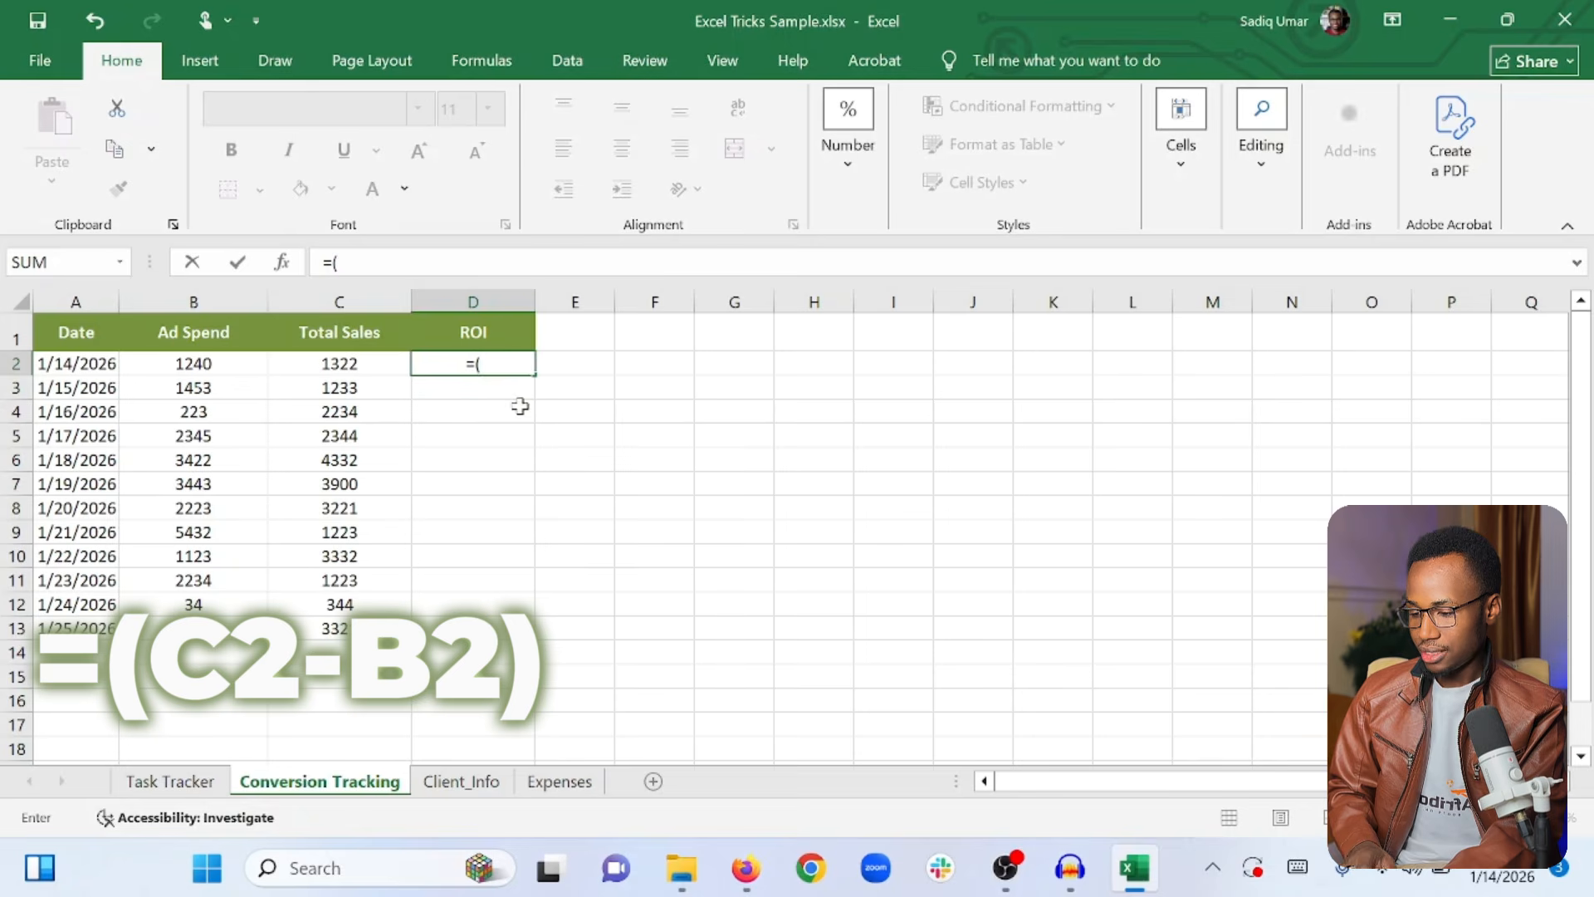
left_click(349, 371)
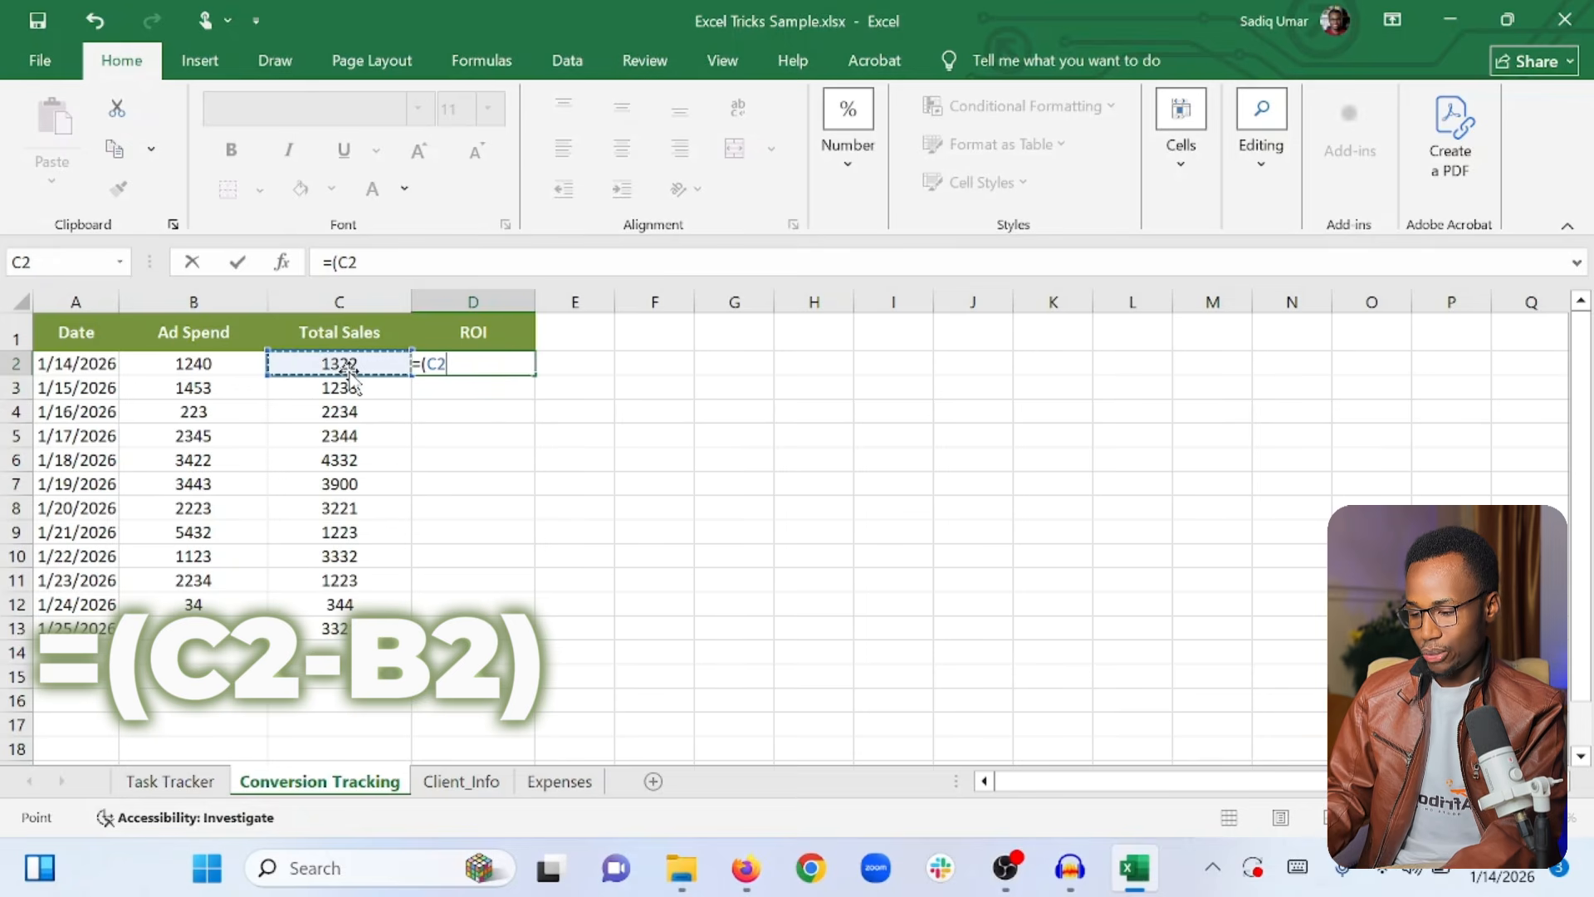
type("-")
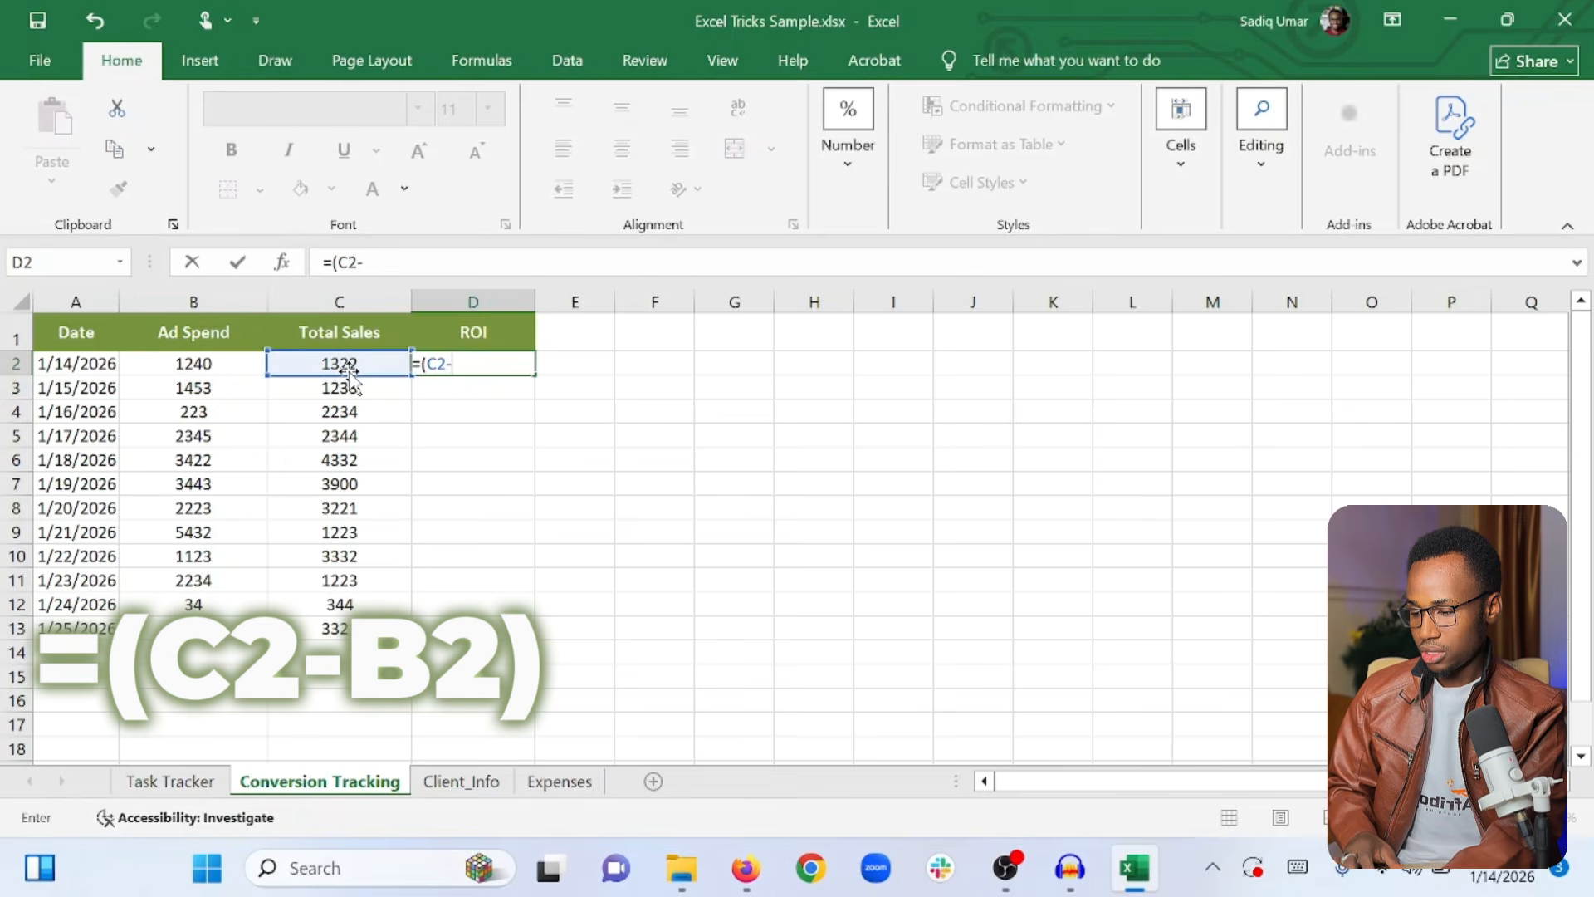
left_click(203, 363)
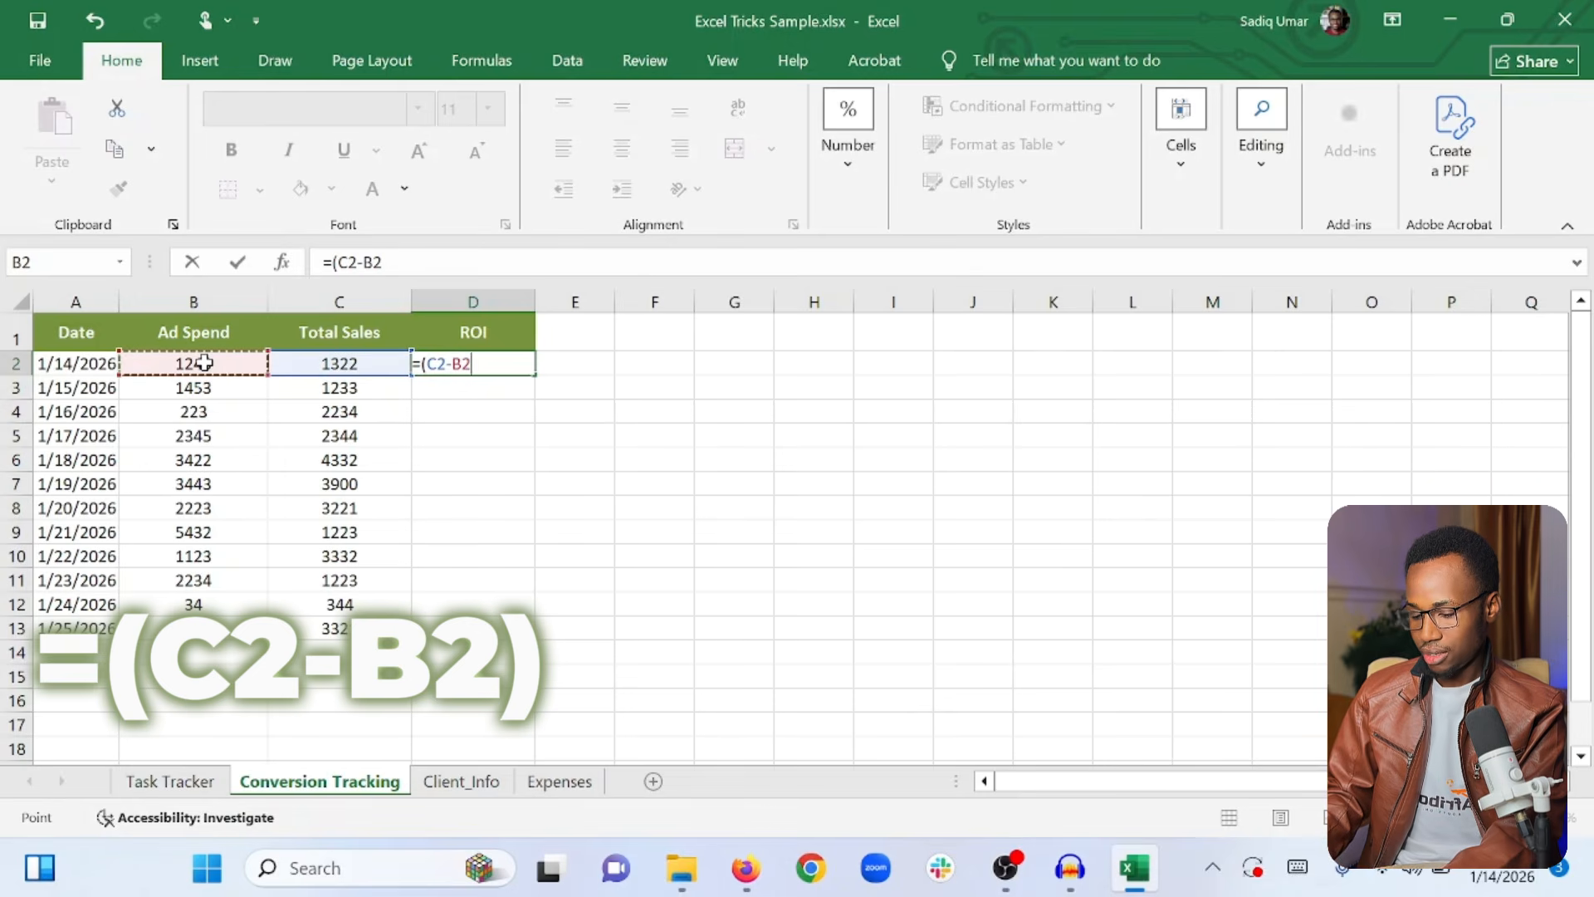
type(")")
key("Return")
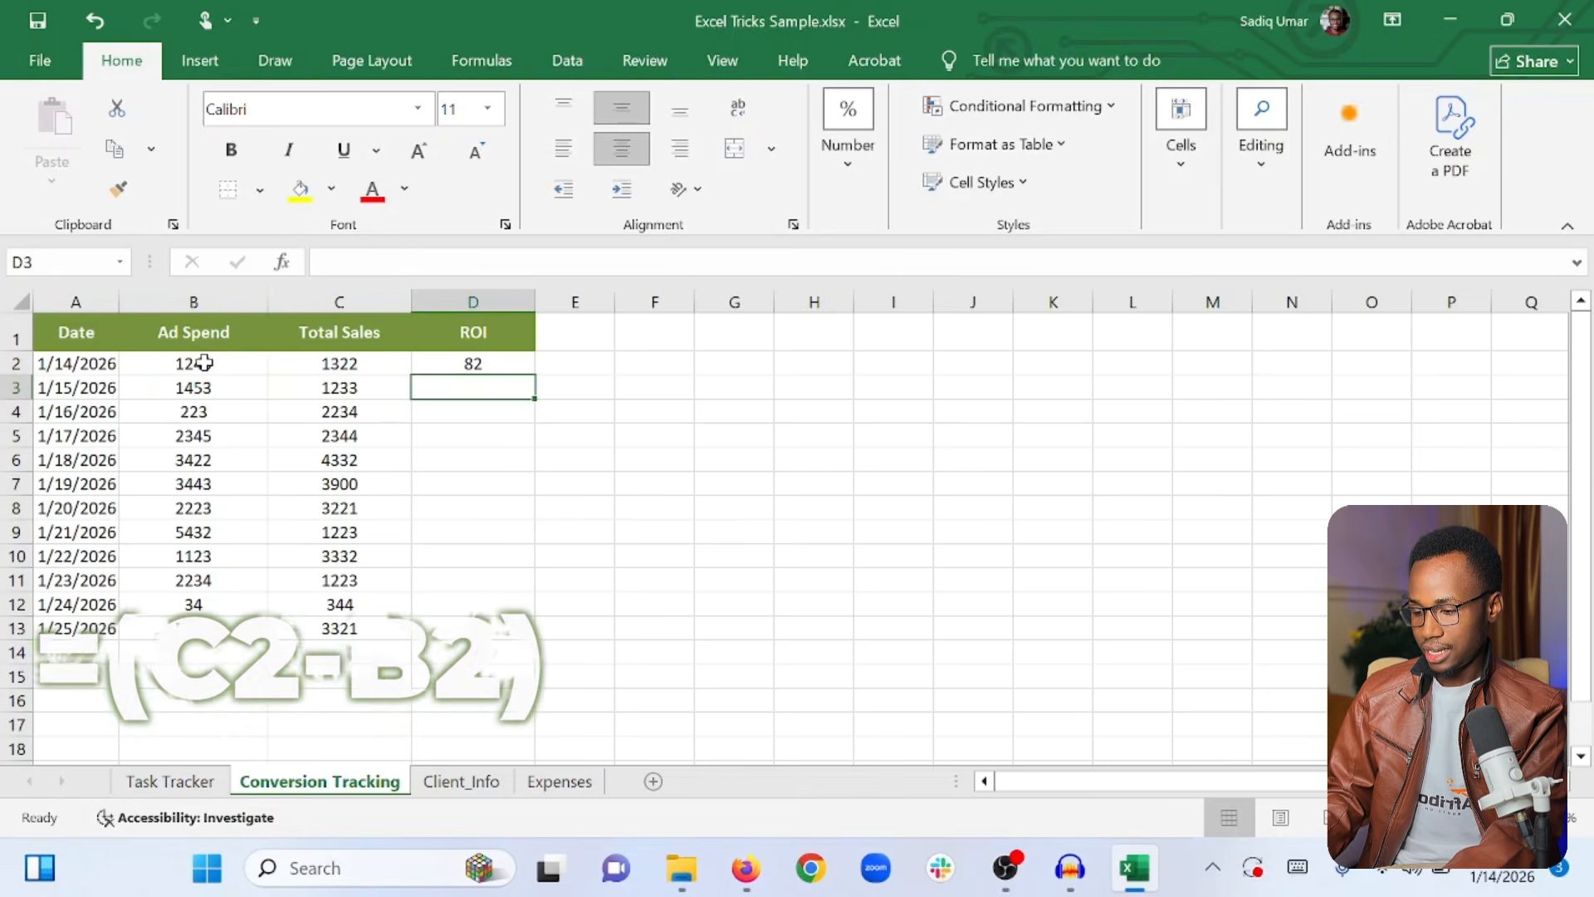
Fill the ROI formula from D2 down to D13
left_click(473, 365)
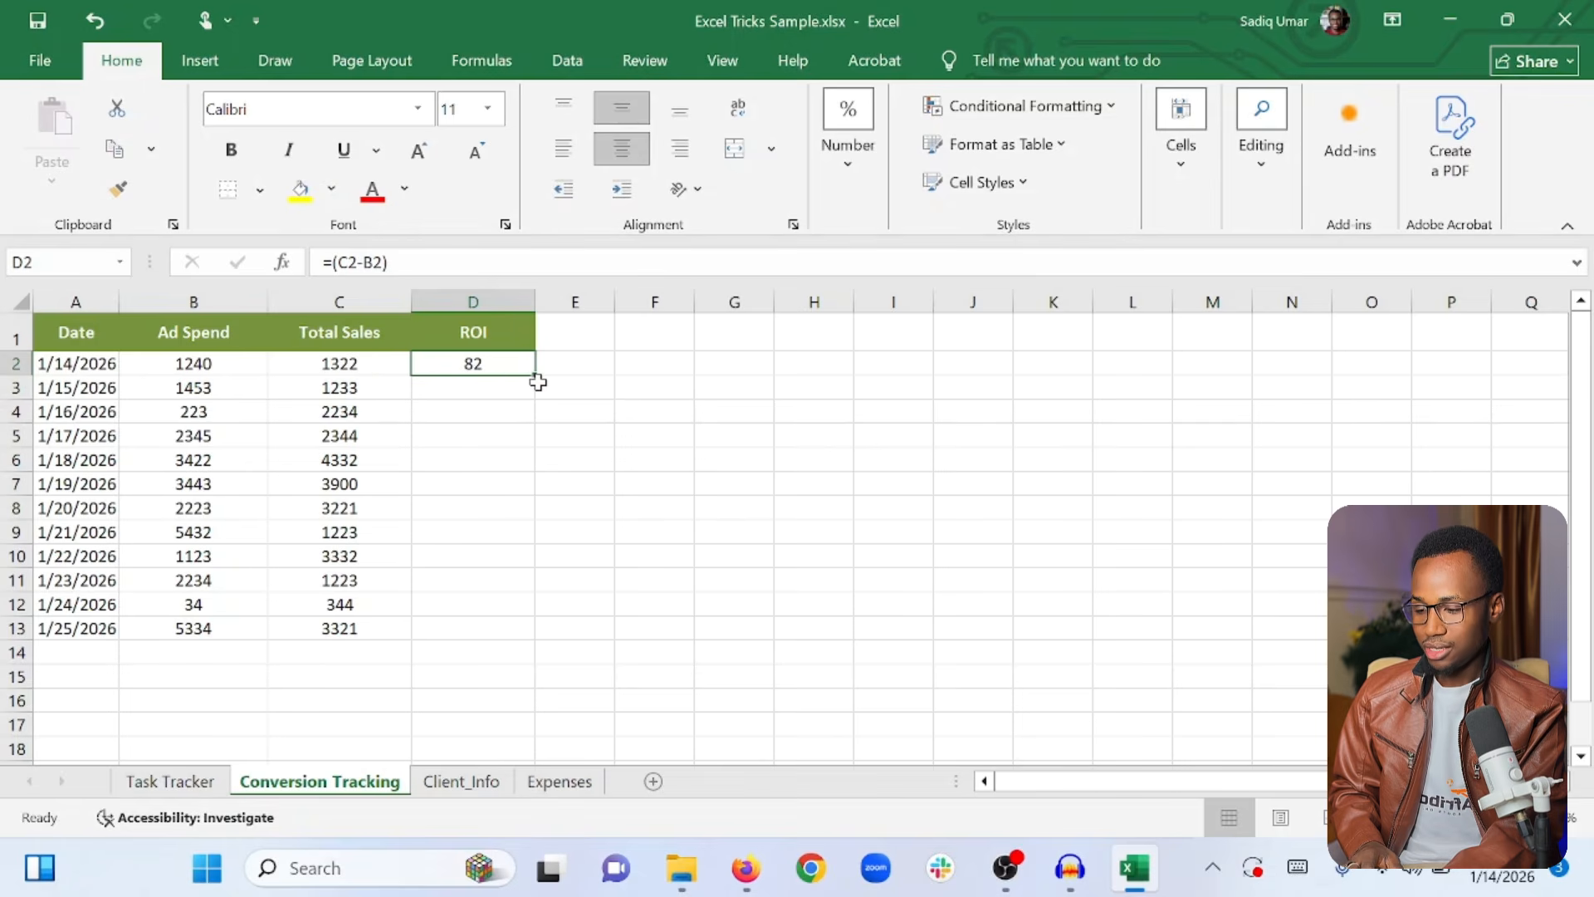
left_click_drag(540, 380, 523, 644)
left_click(590, 558)
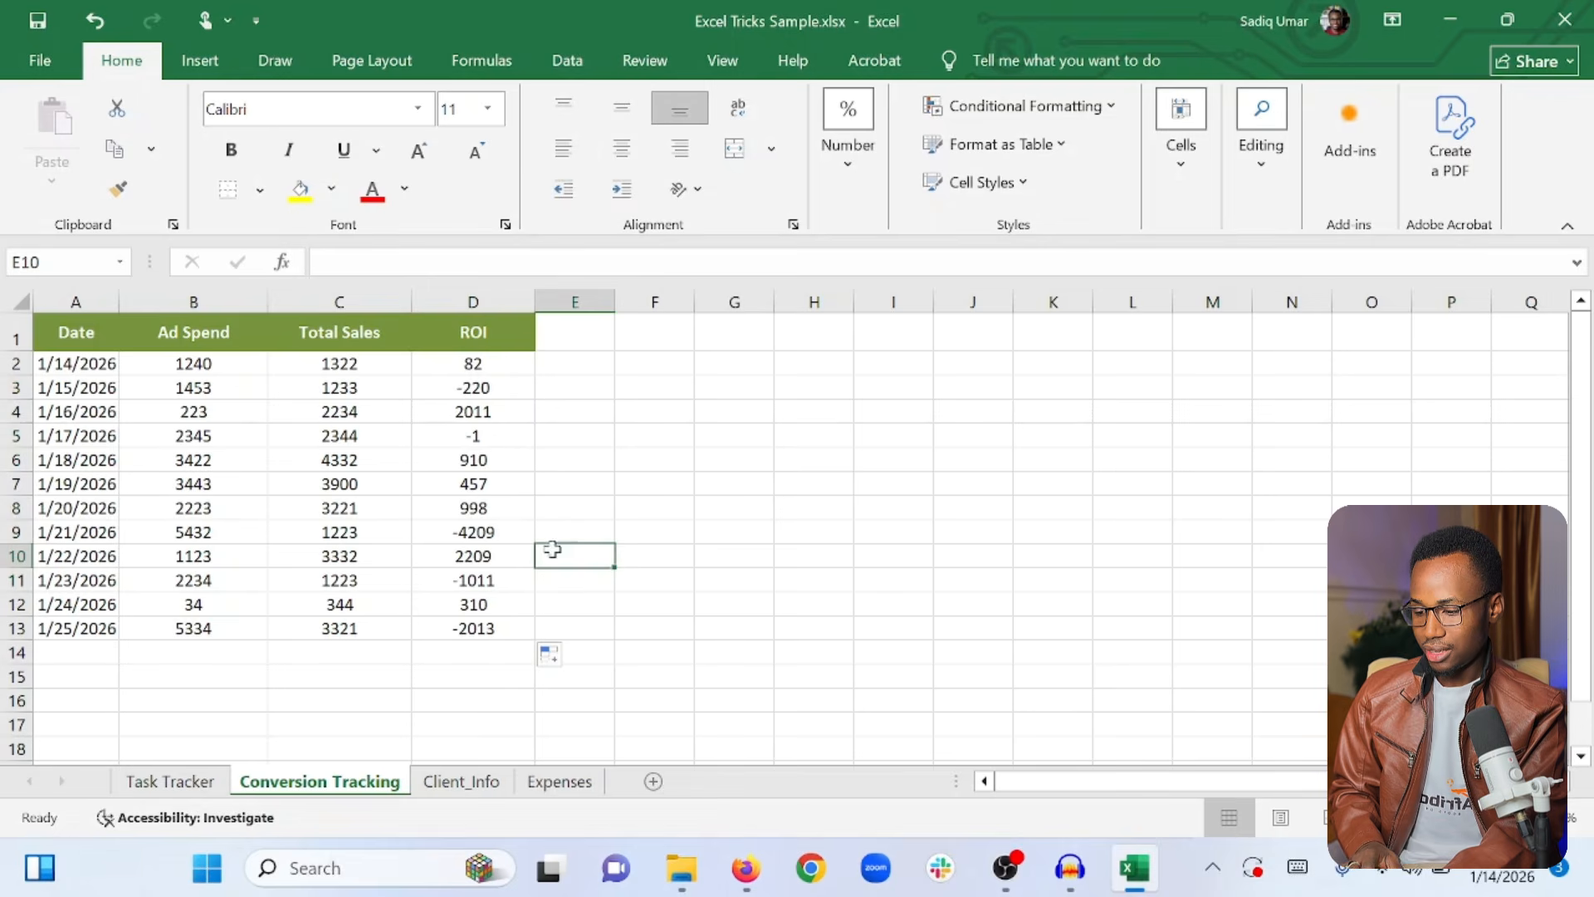
left_click(469, 529)
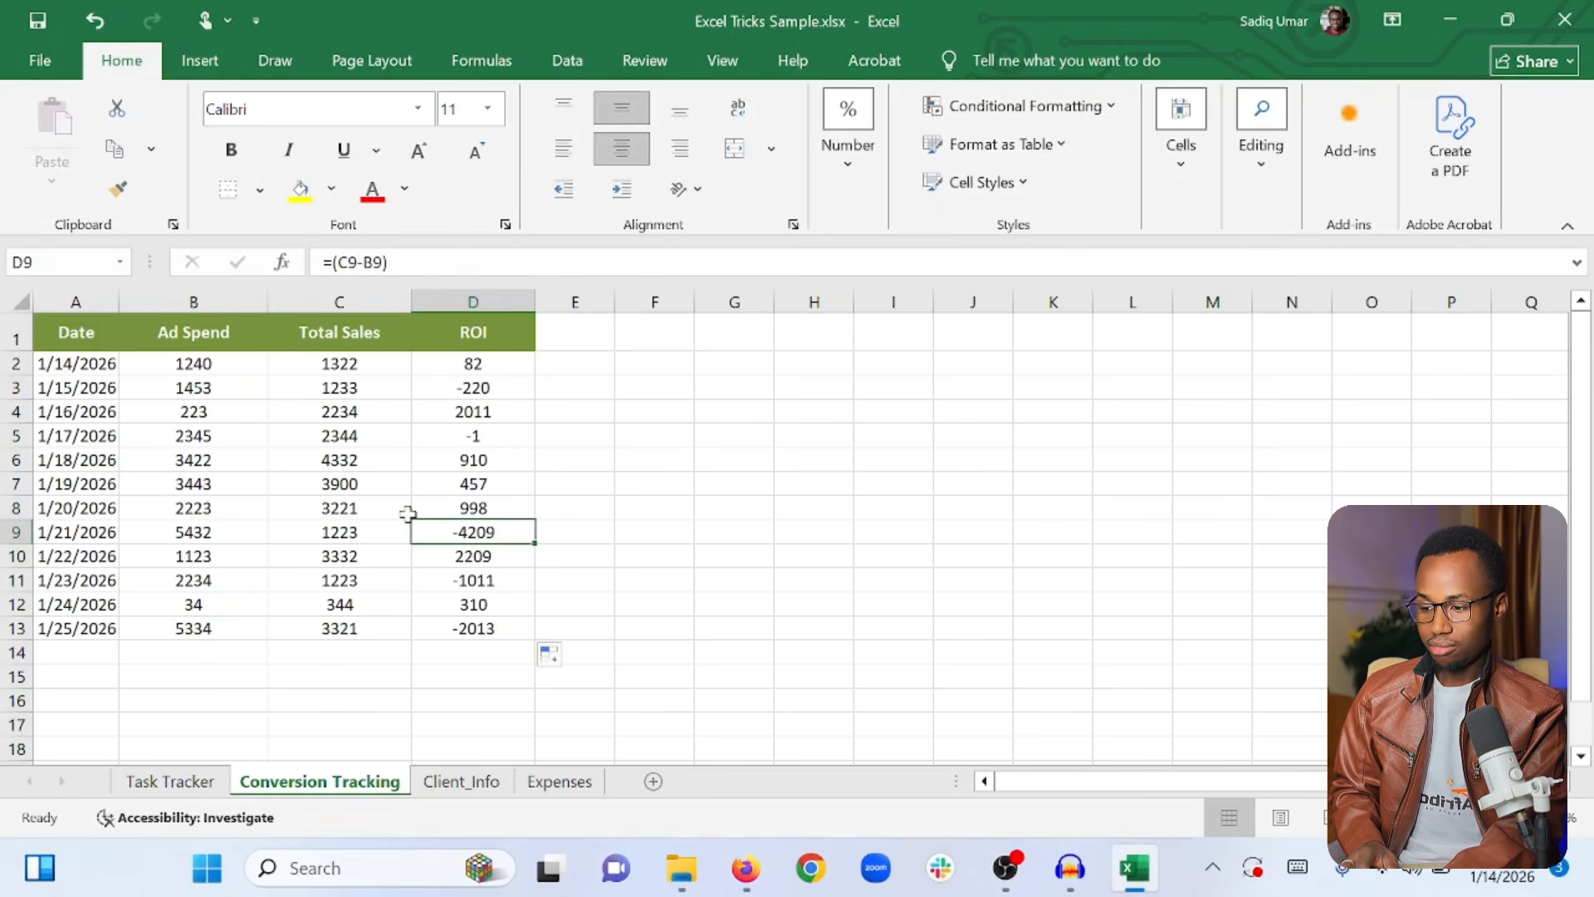
left_click(638, 433)
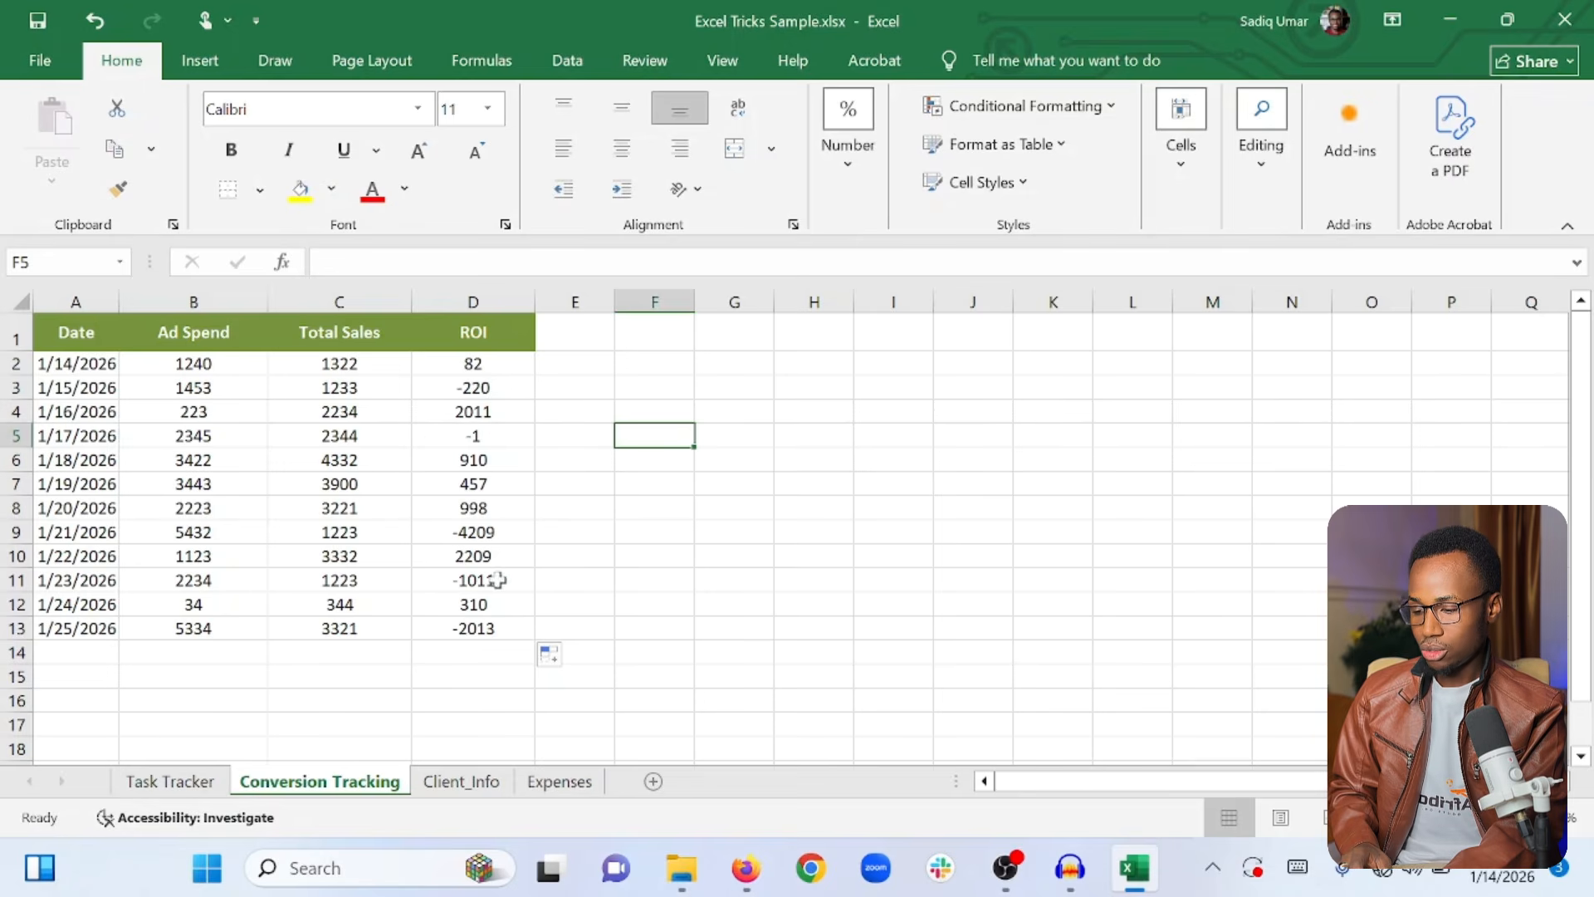
Apply the dollar Accounting format to the amounts in B2:D13 and reduce them to zero decimal places
left_click(495, 638)
left_click_drag(407, 551, 236, 373)
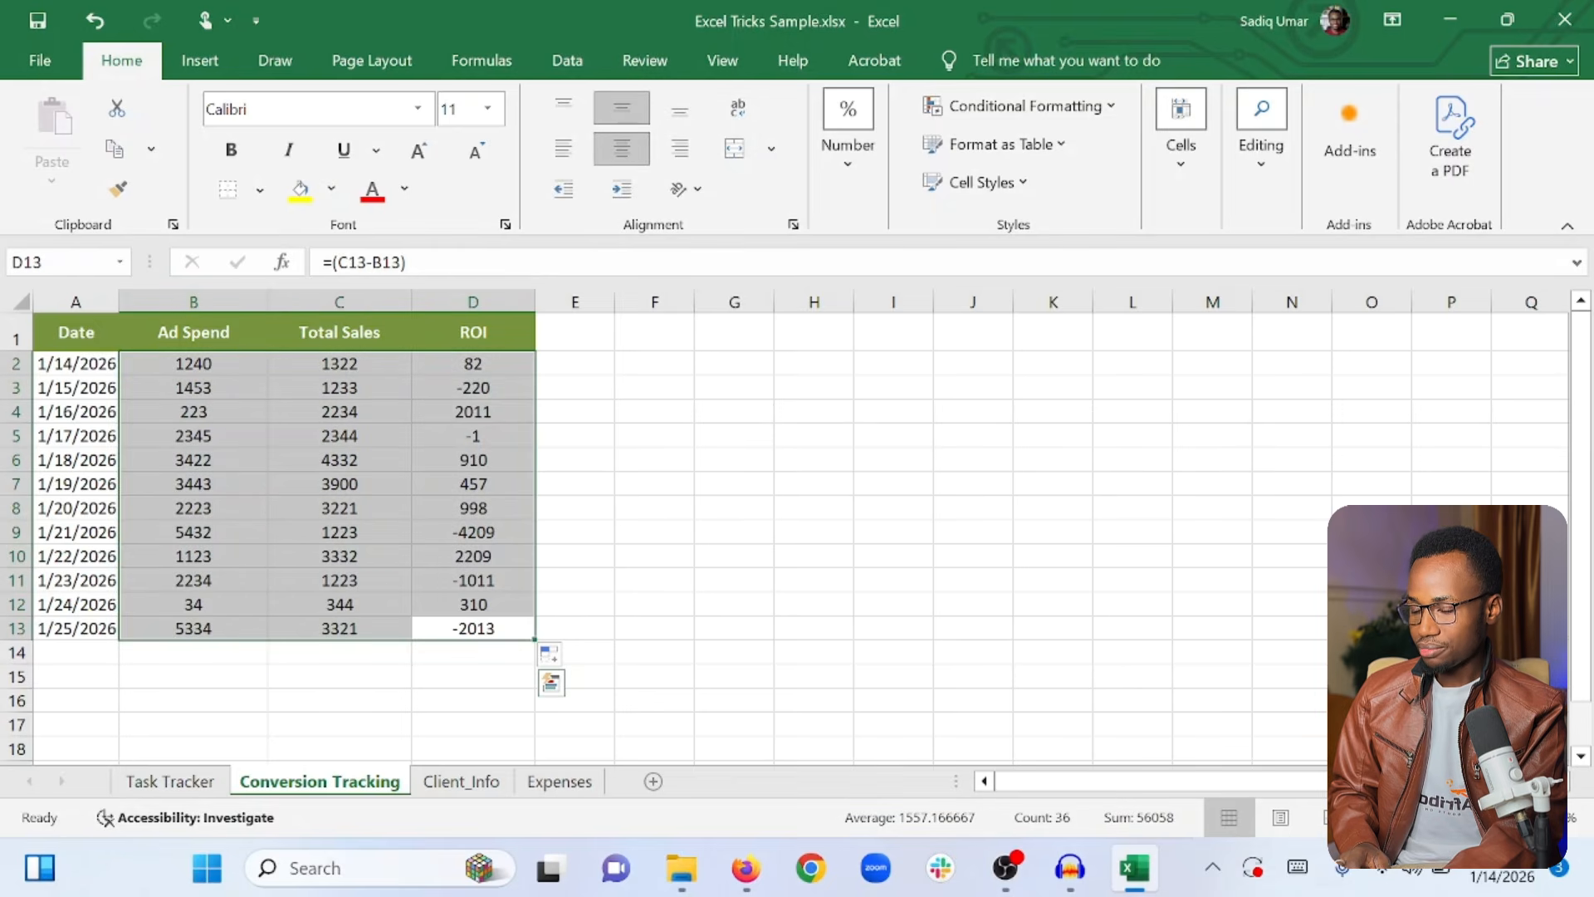
left_click(867, 160)
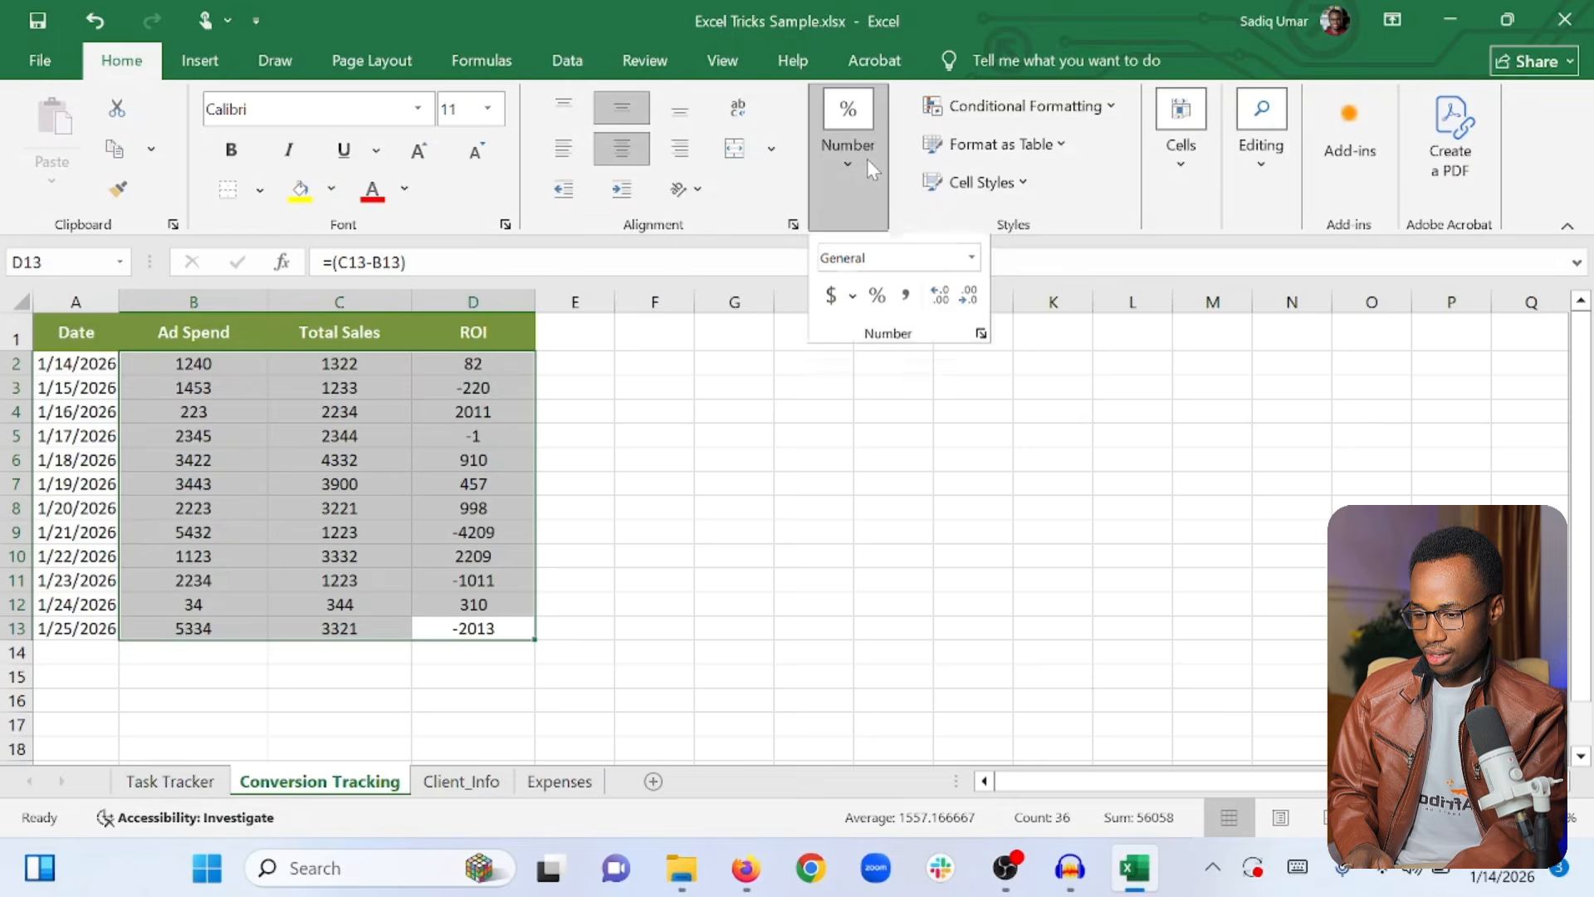
left_click(819, 297)
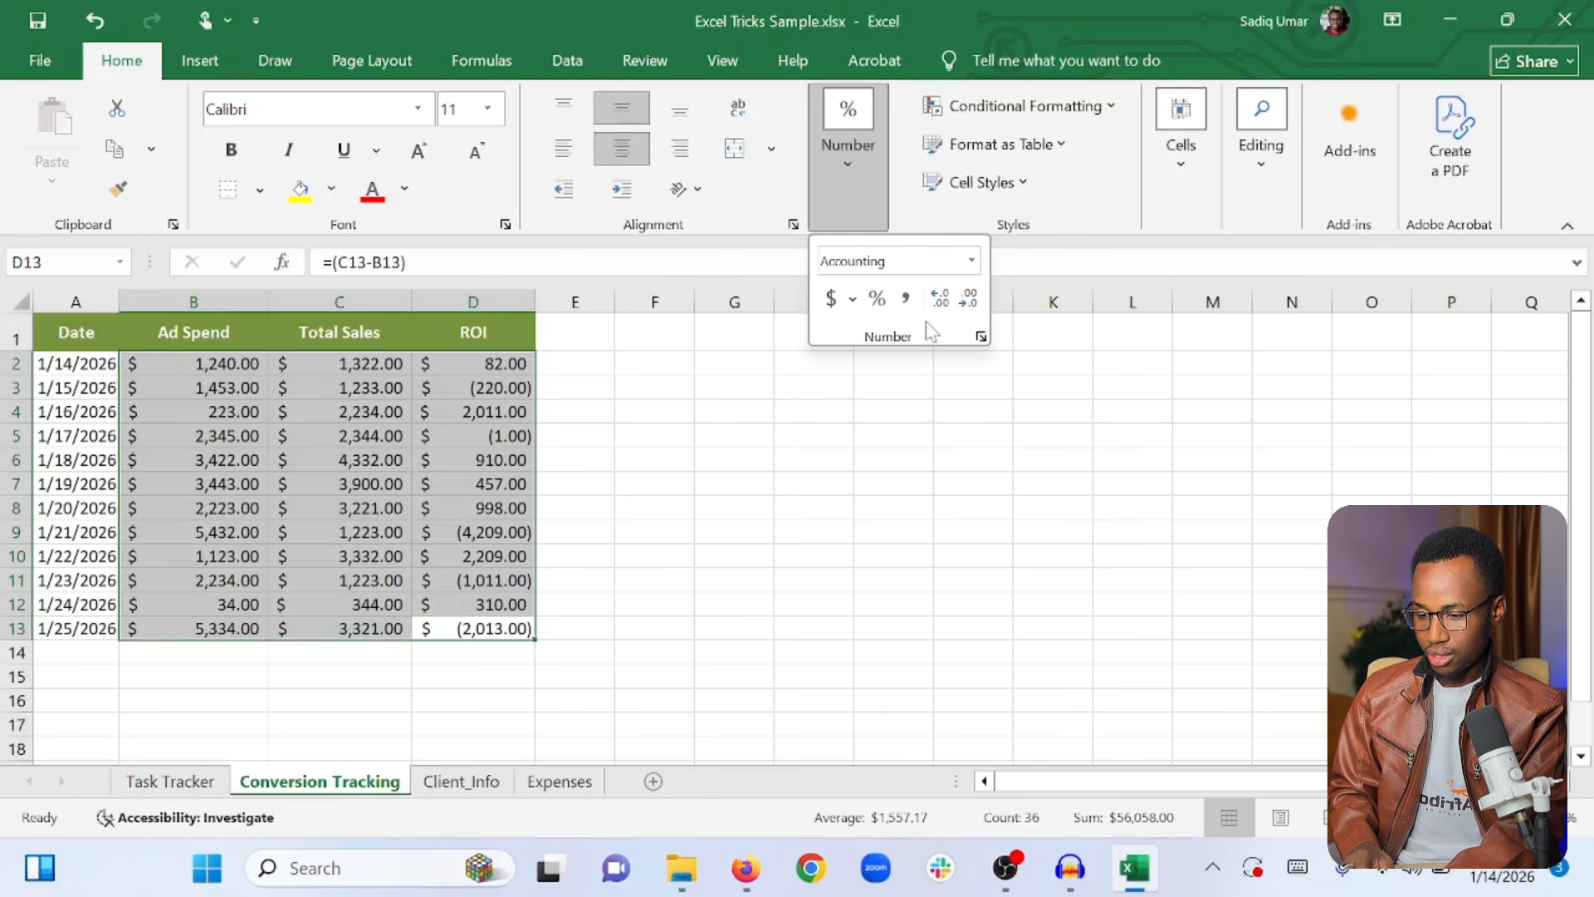
left_click(970, 301)
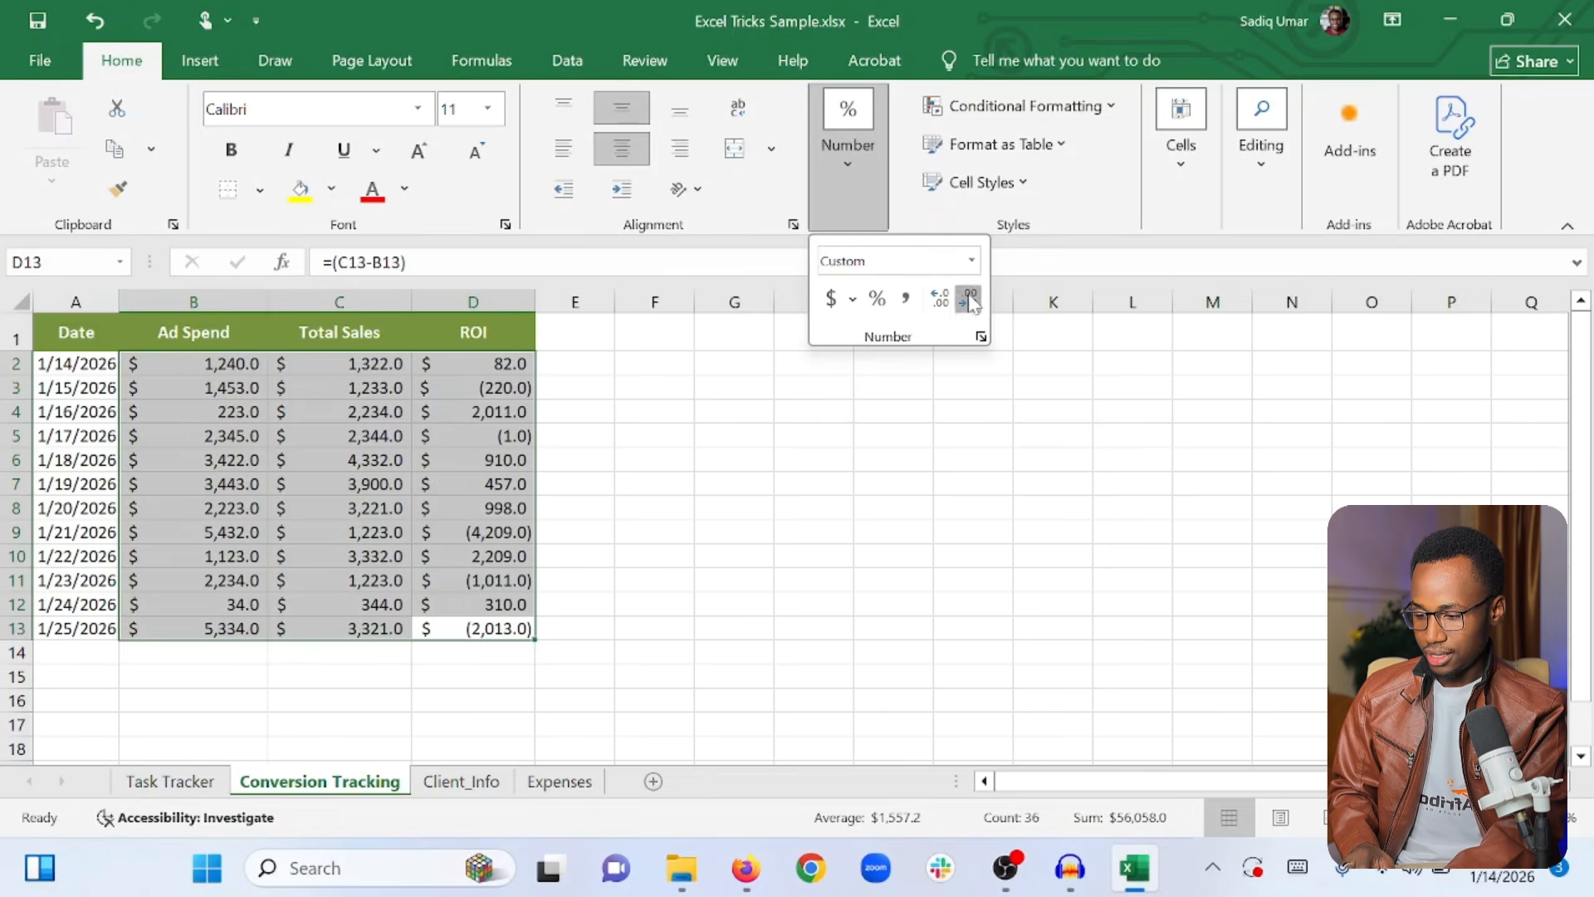
left_click(970, 301)
left_click(882, 379)
left_click(787, 386)
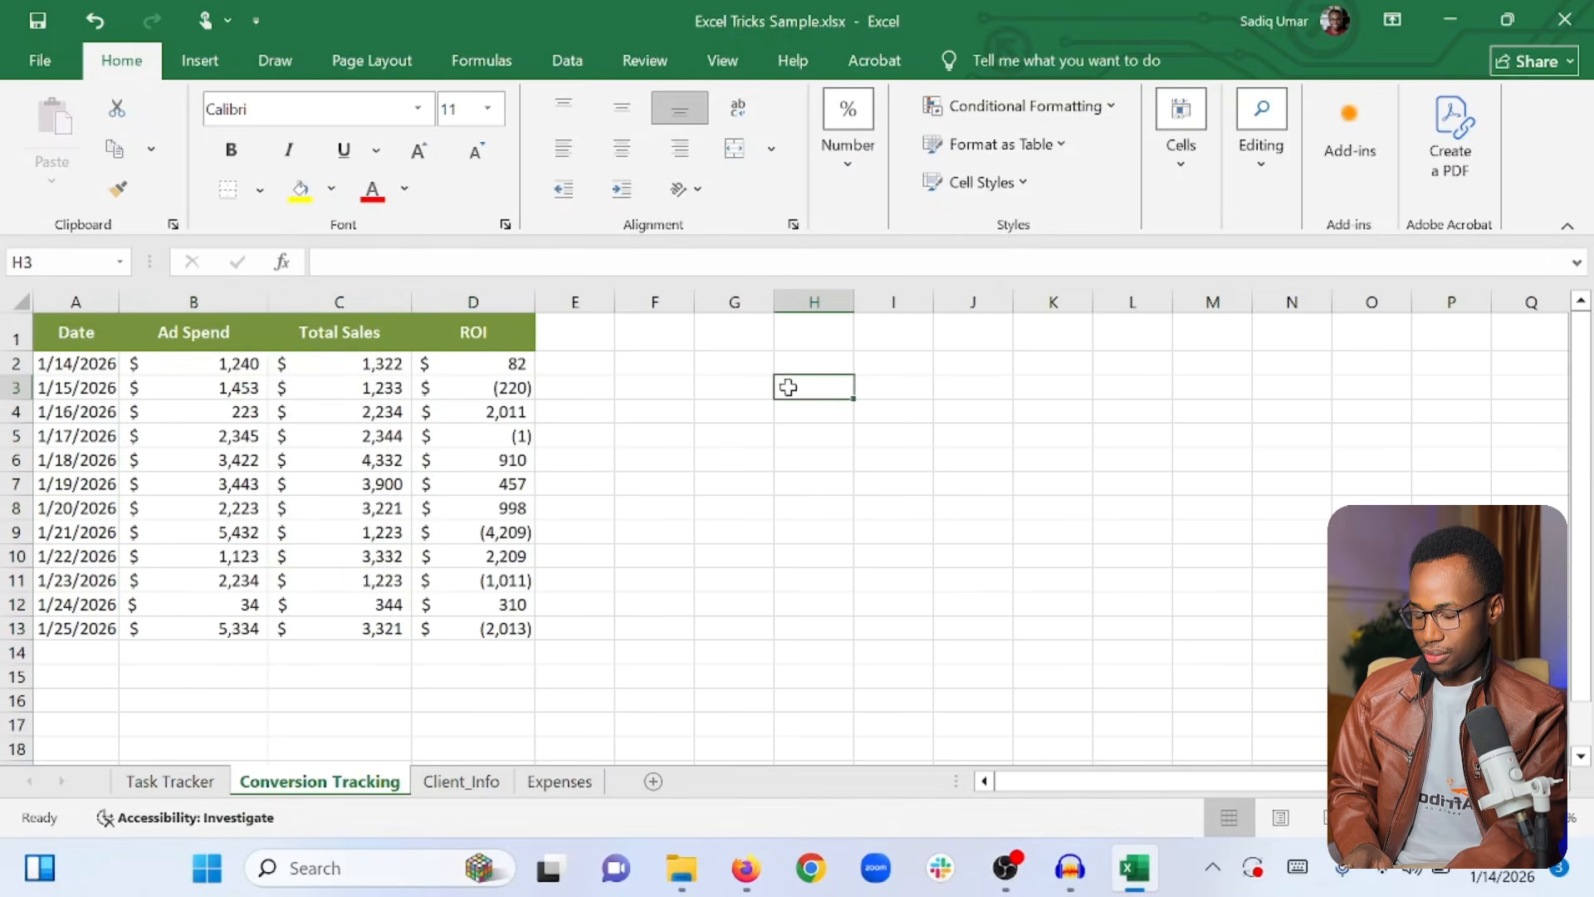
left_click(497, 388)
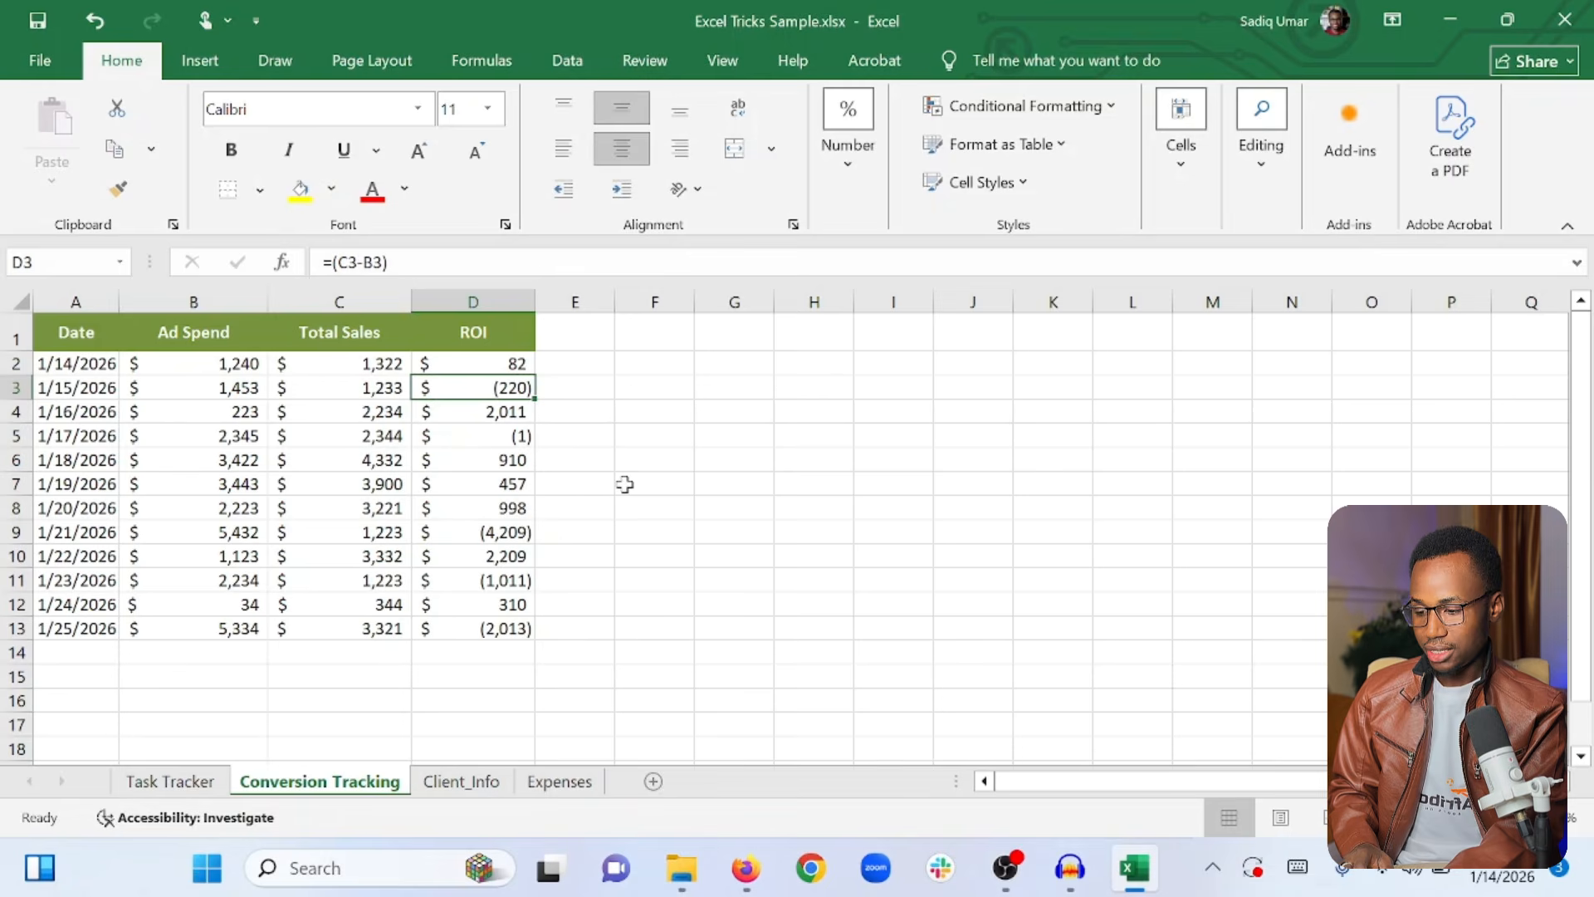
Add a Greater Than $0 conditional formatting rule to D2 with Green Fill with Dark Green Text
left_click(487, 362)
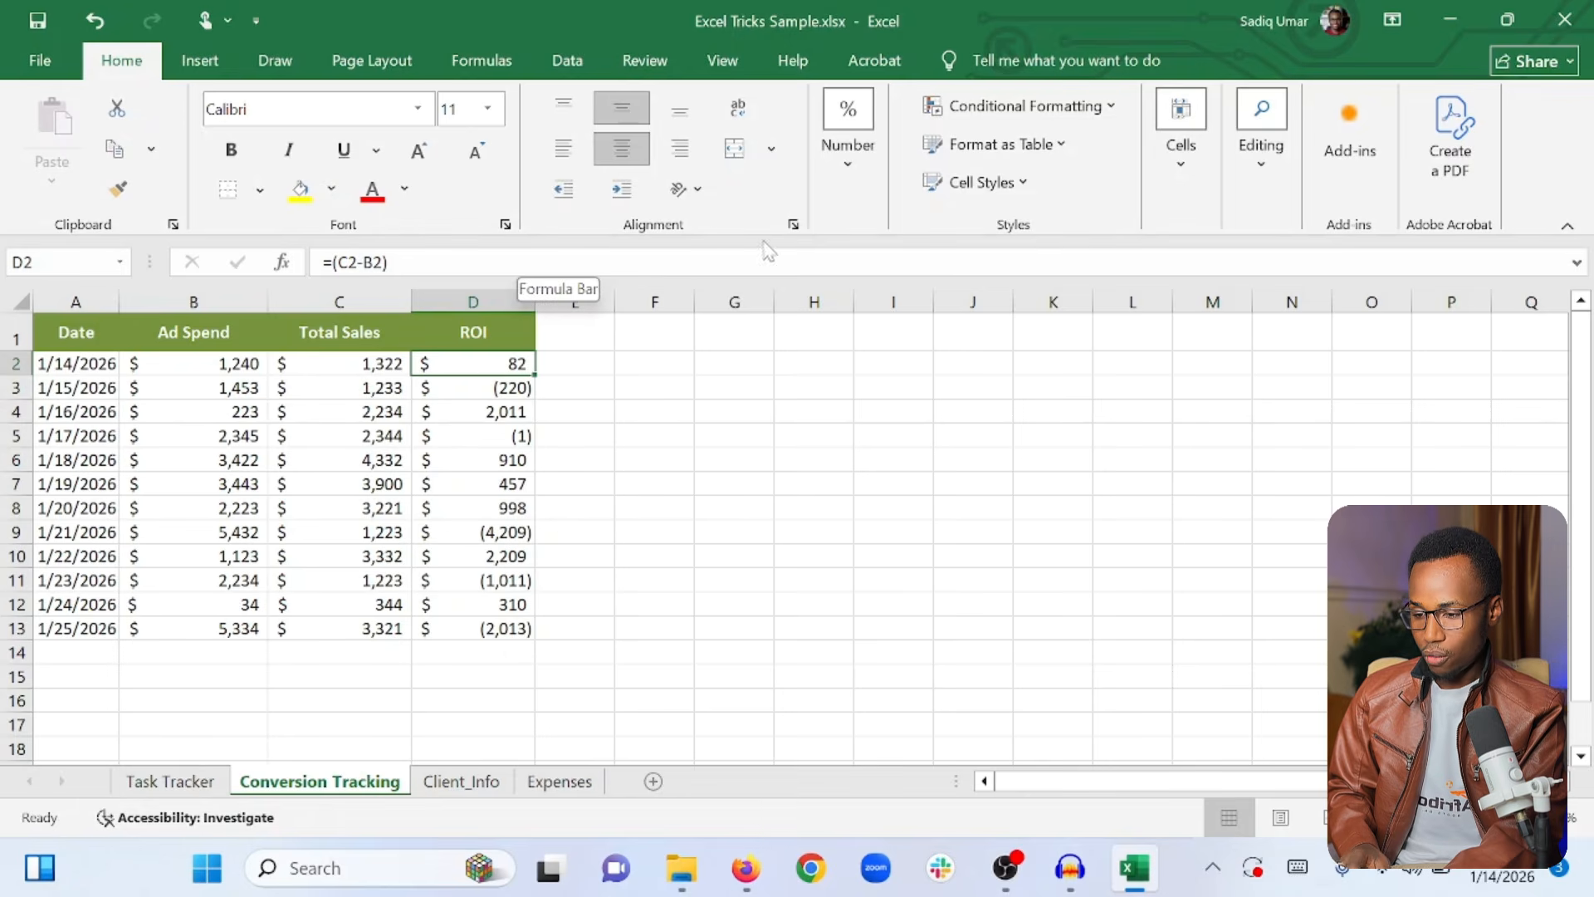
left_click(957, 116)
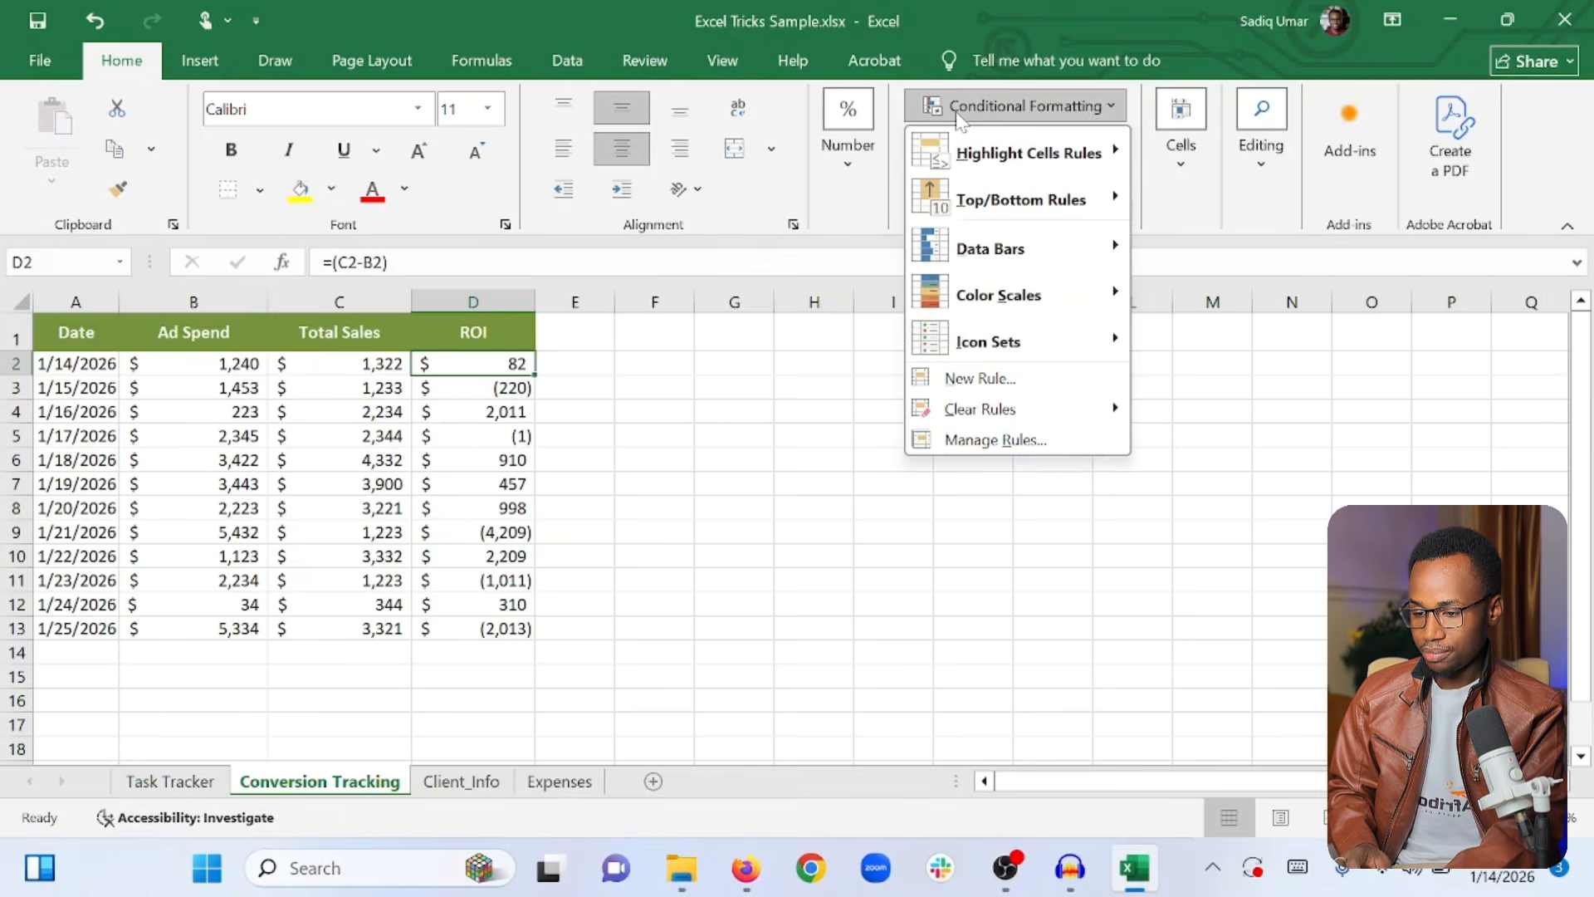
mouse_move(988, 164)
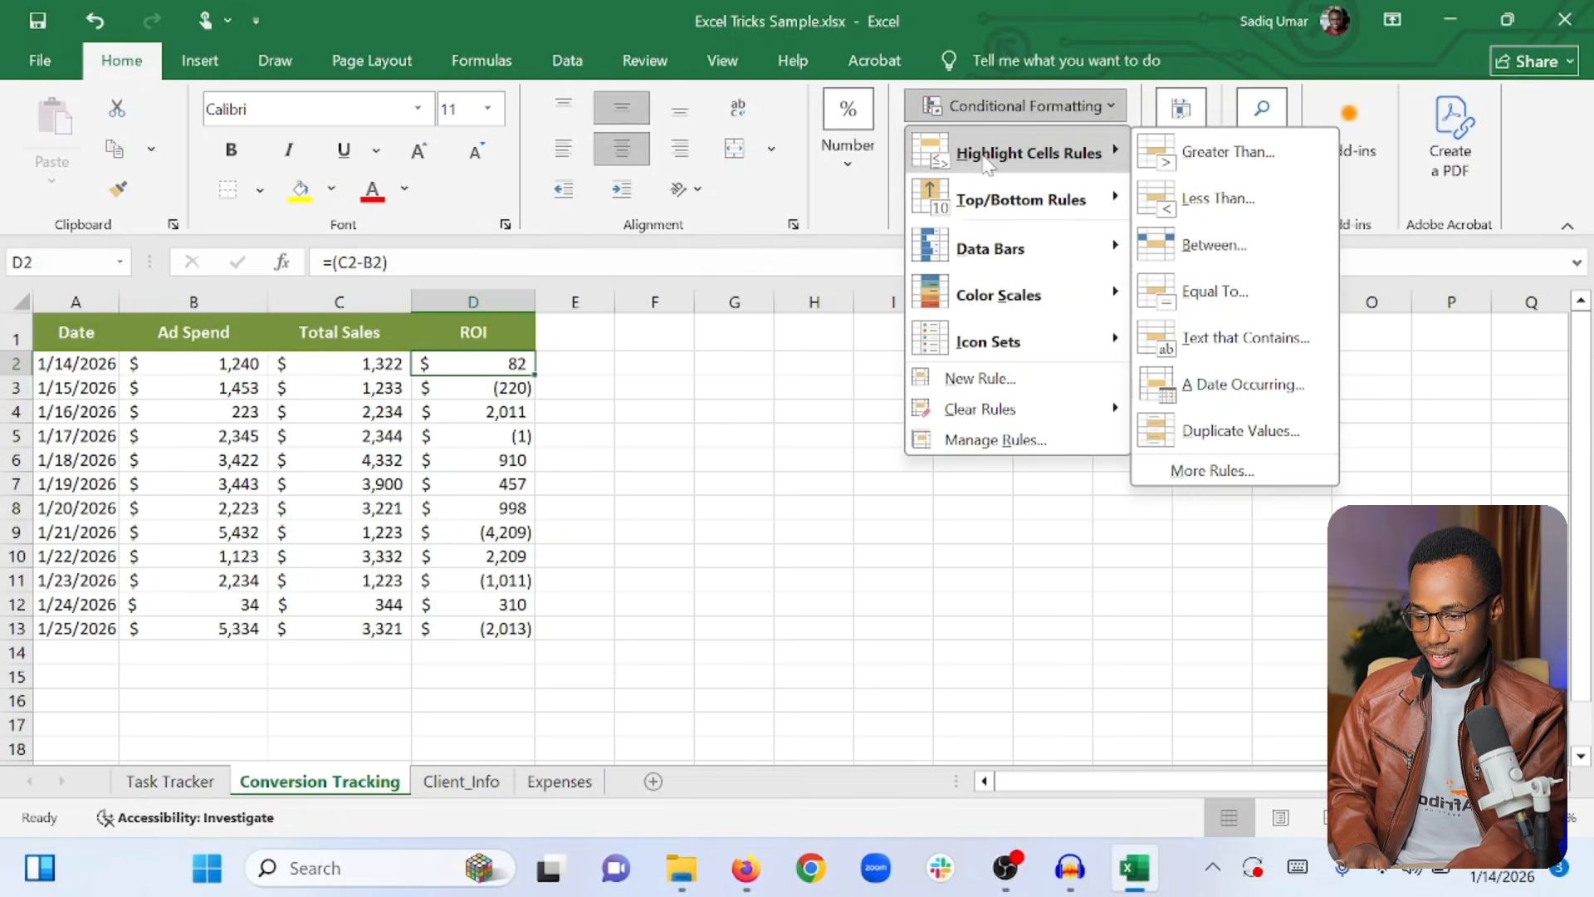
left_click(1185, 151)
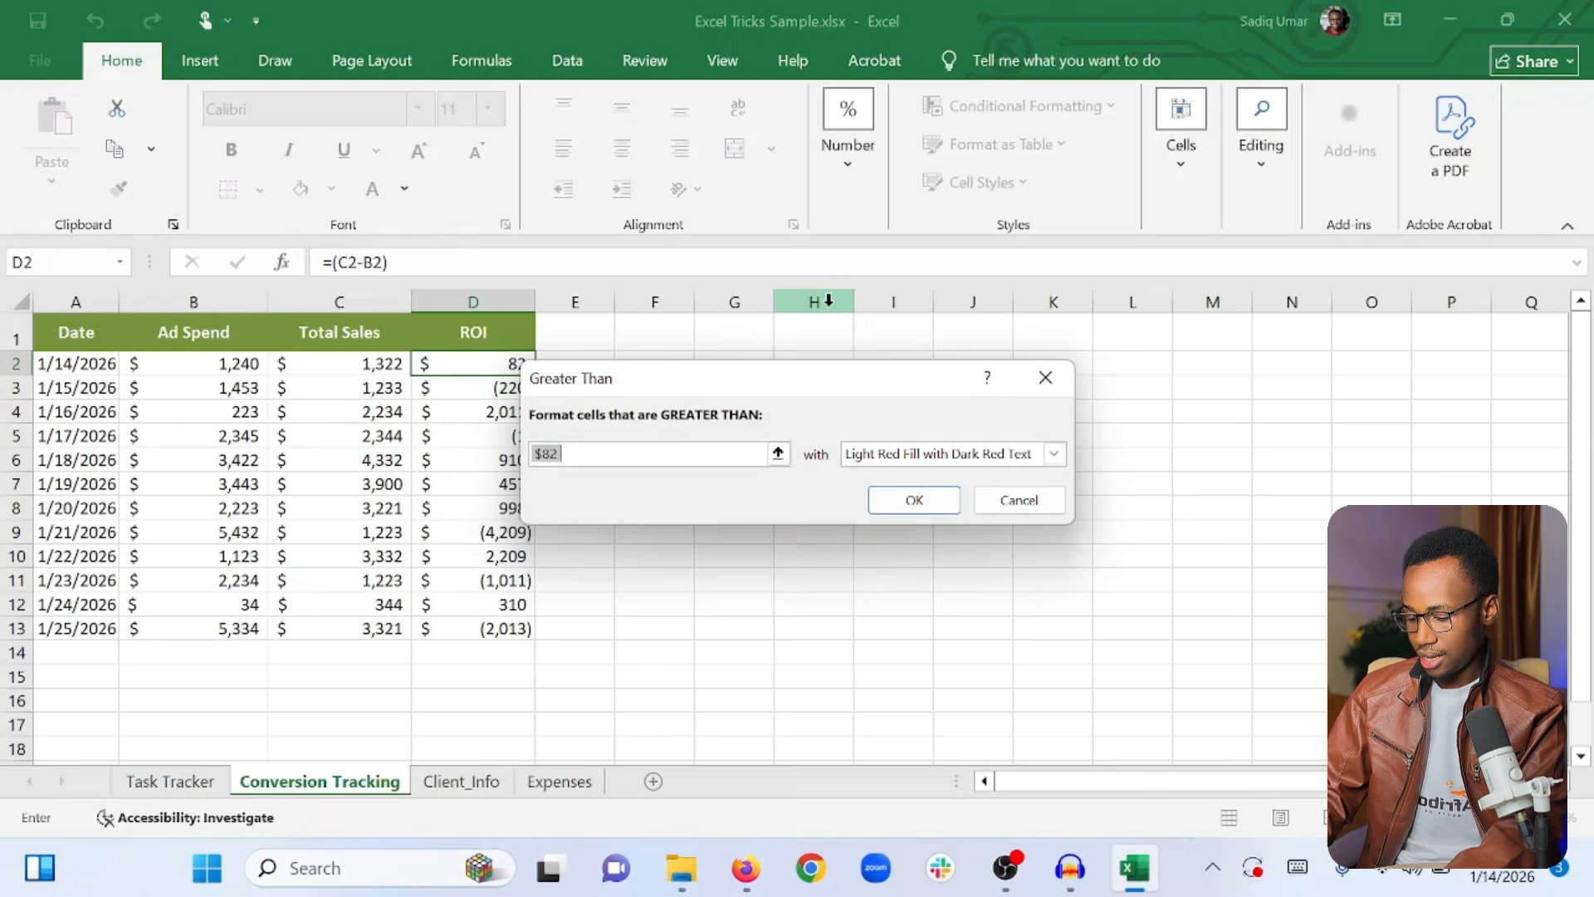
type("$0")
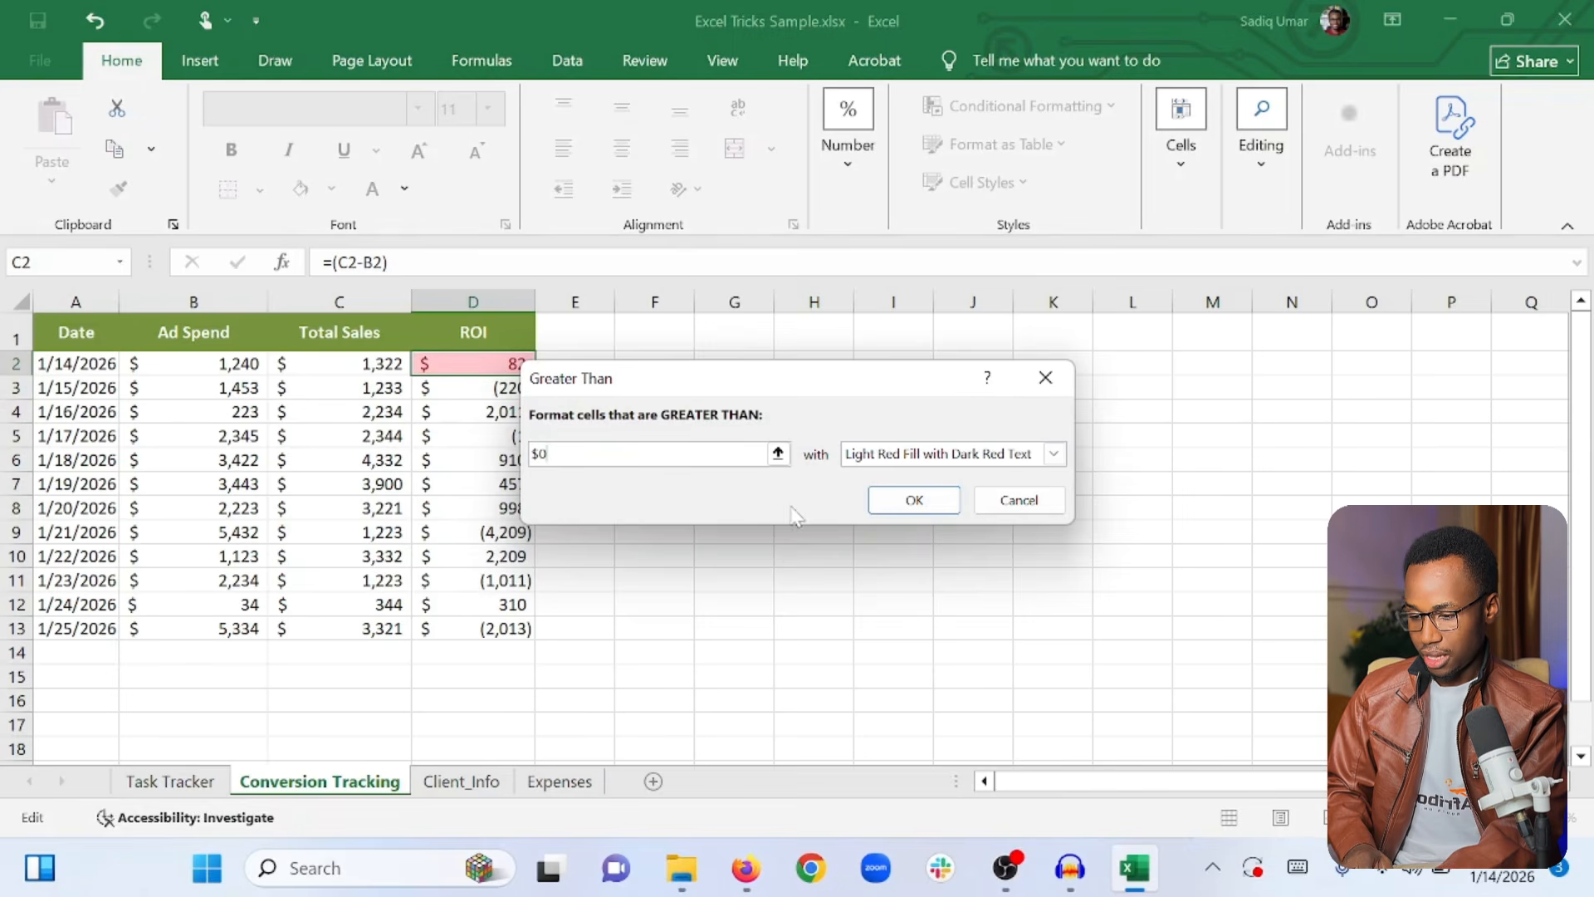
left_click(916, 455)
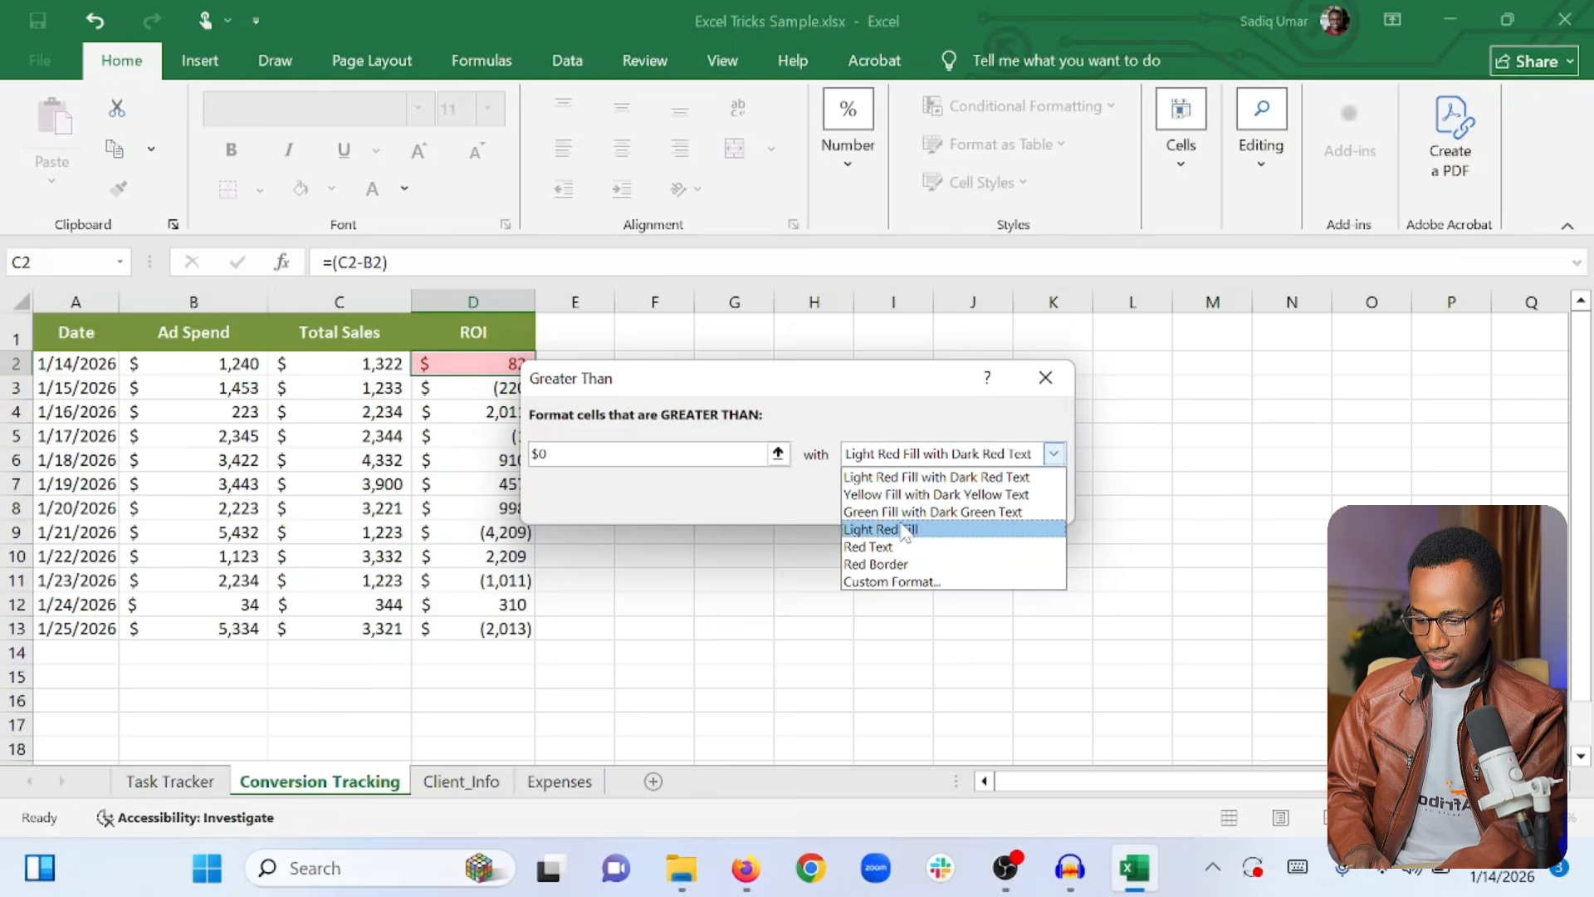
left_click(937, 511)
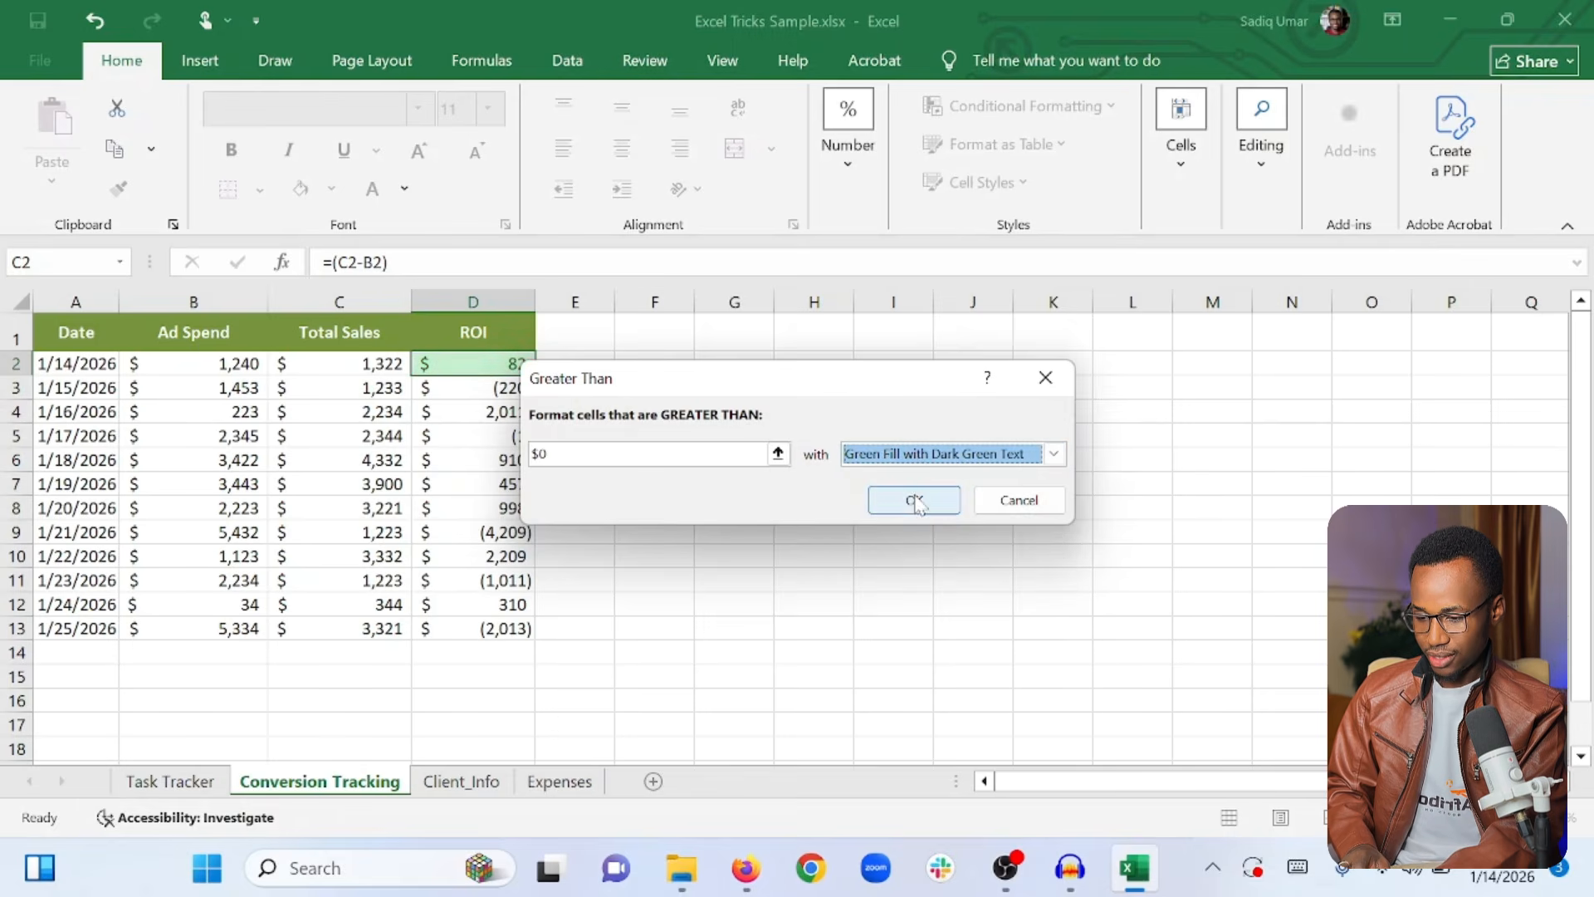
left_click(914, 502)
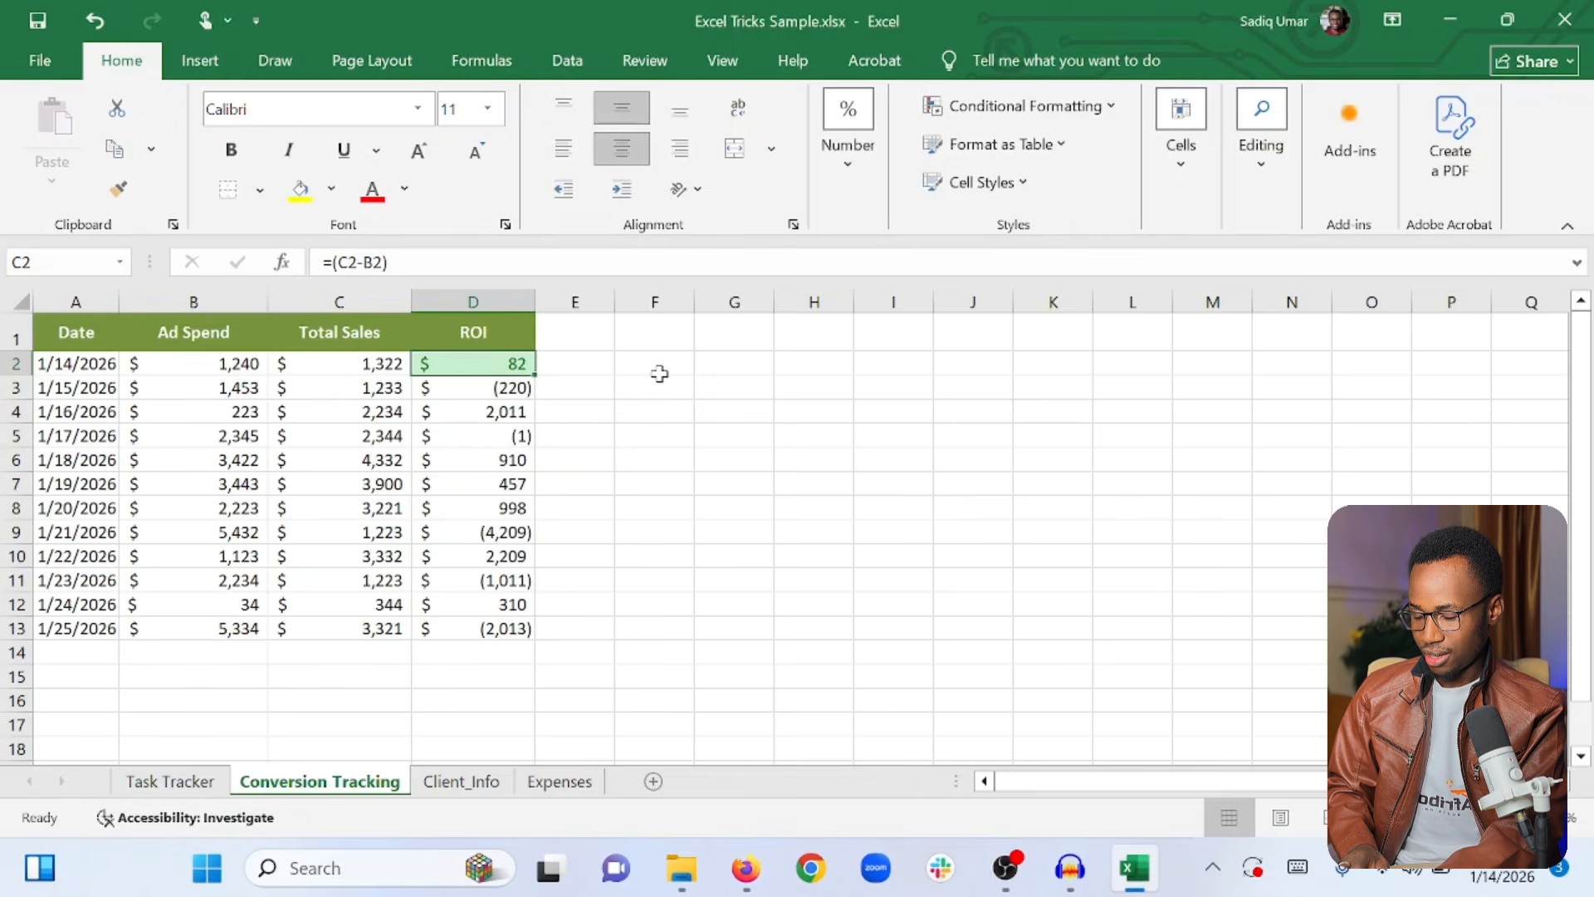
Add a Less Than $1 conditional formatting rule to D2 with Light Red Fill with Dark Red Text
left_click(1083, 93)
mouse_move(1067, 170)
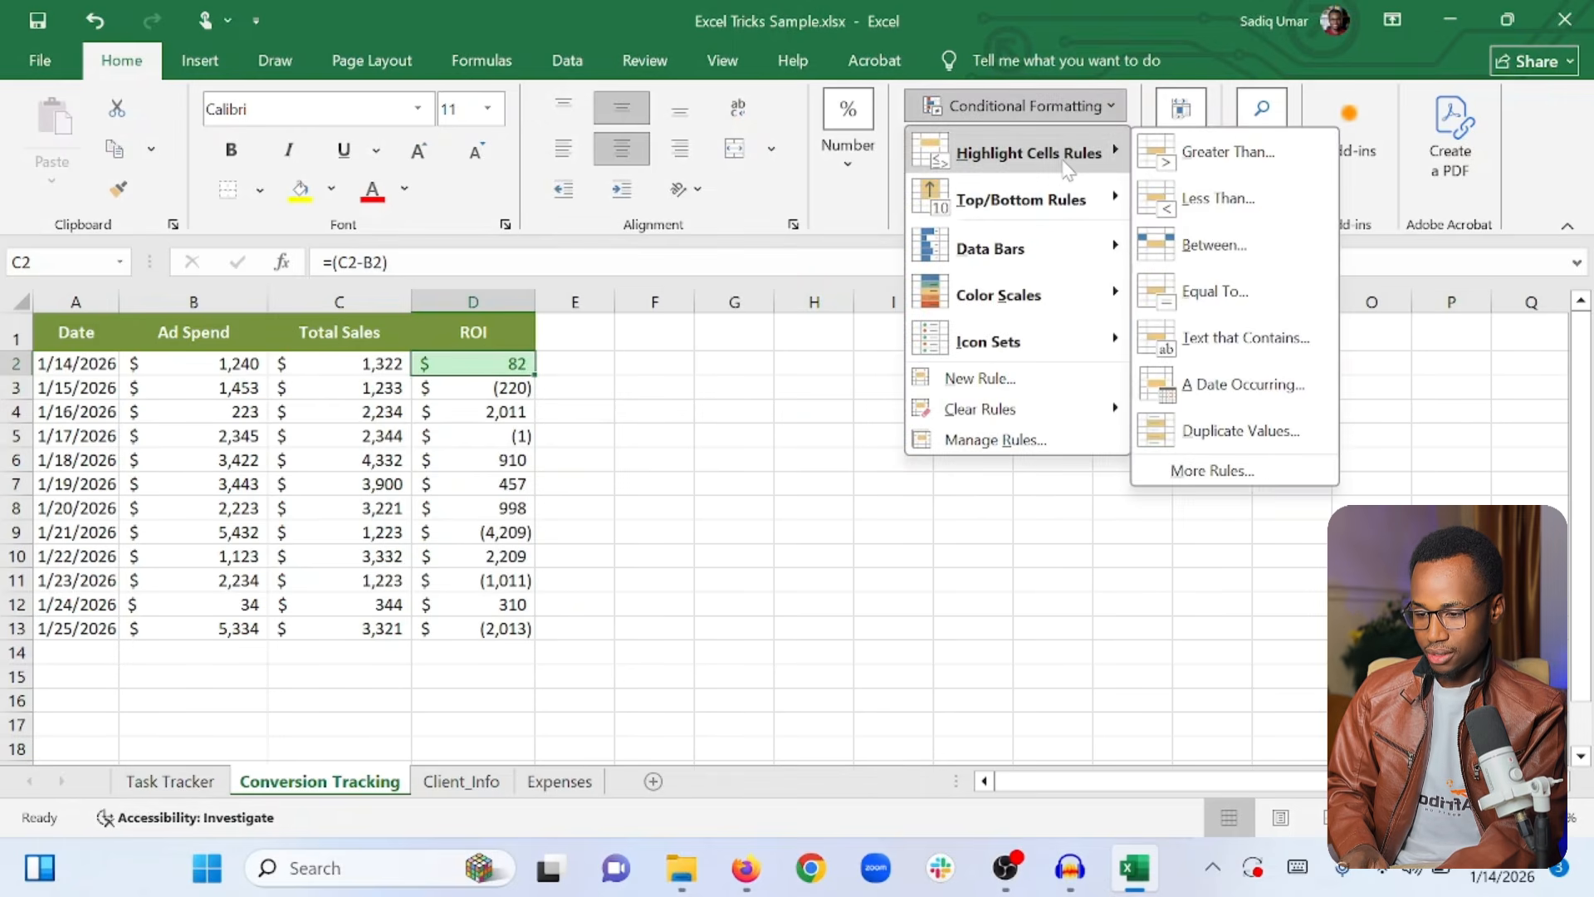
left_click(1213, 198)
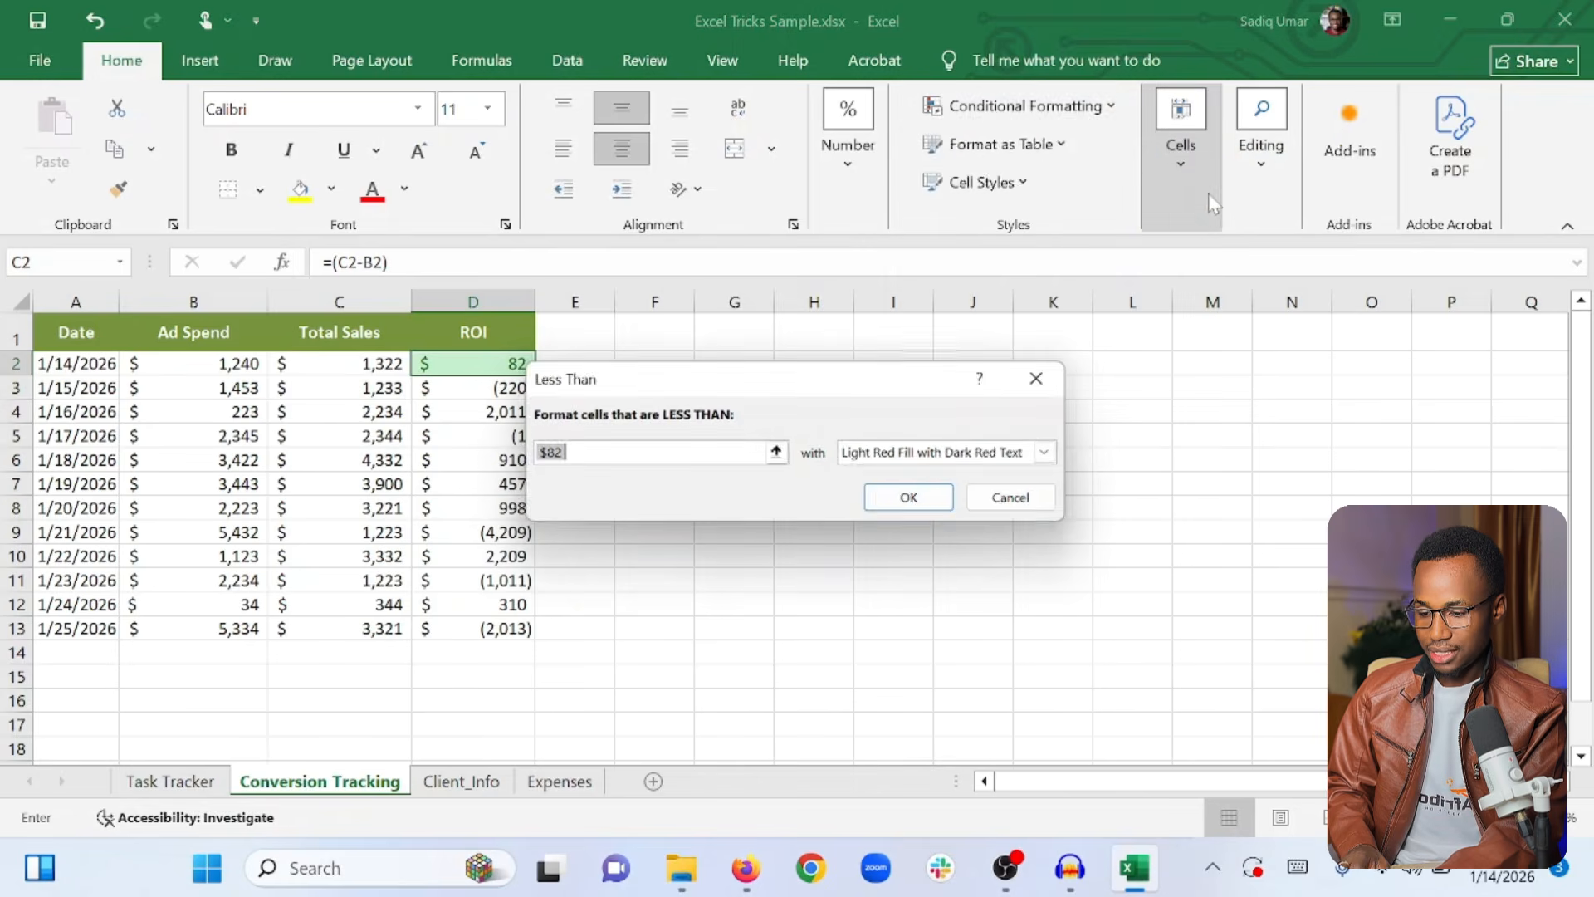
type("$1")
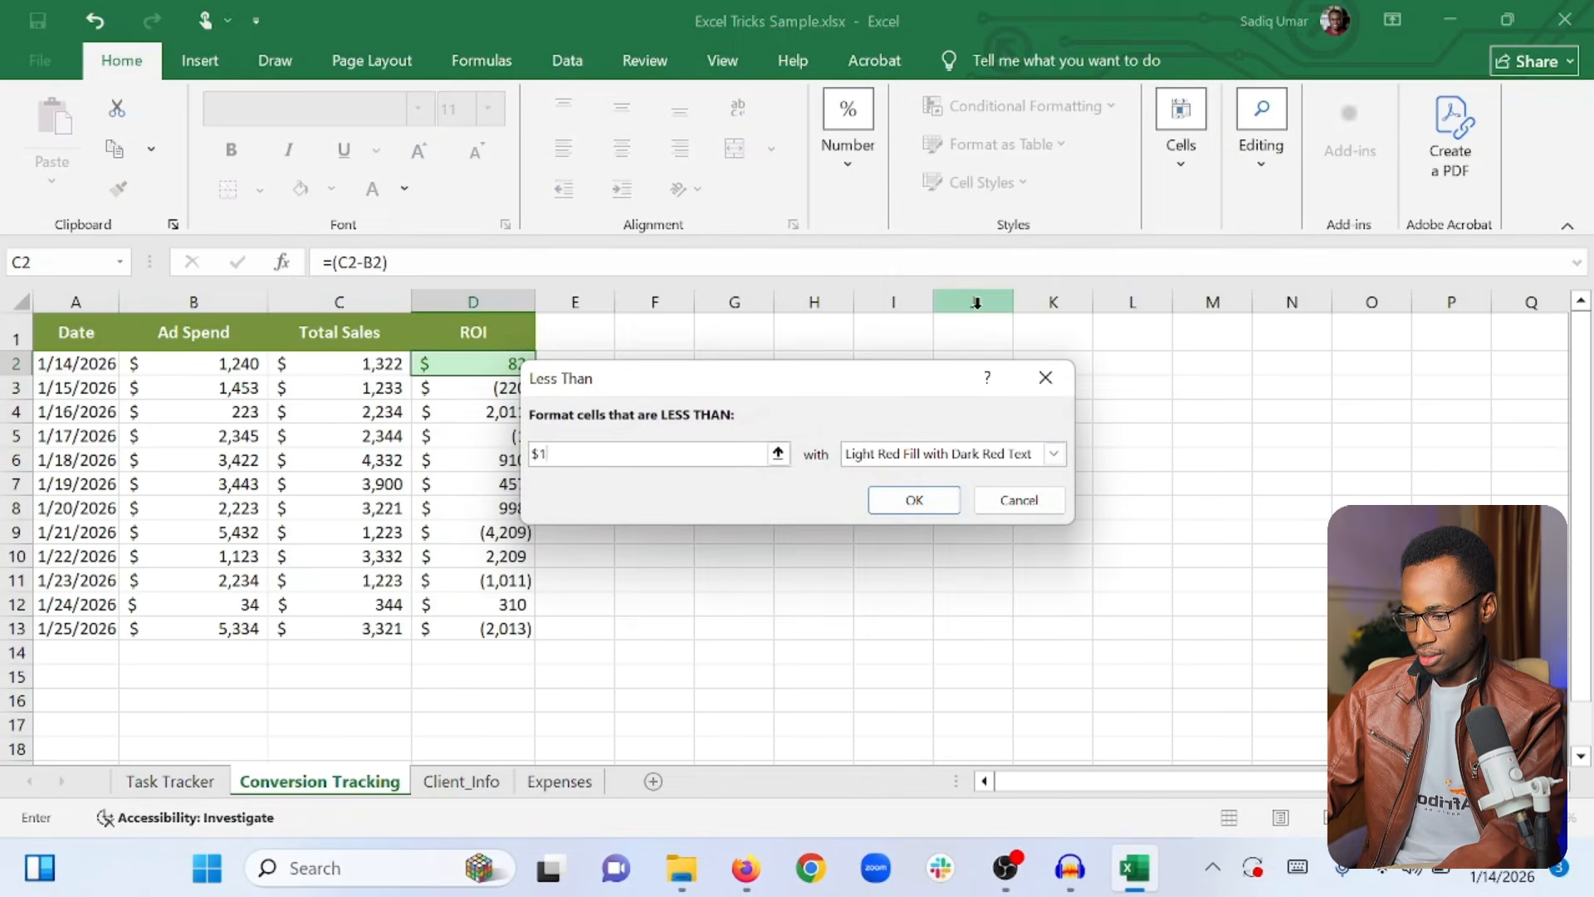
left_click(1000, 455)
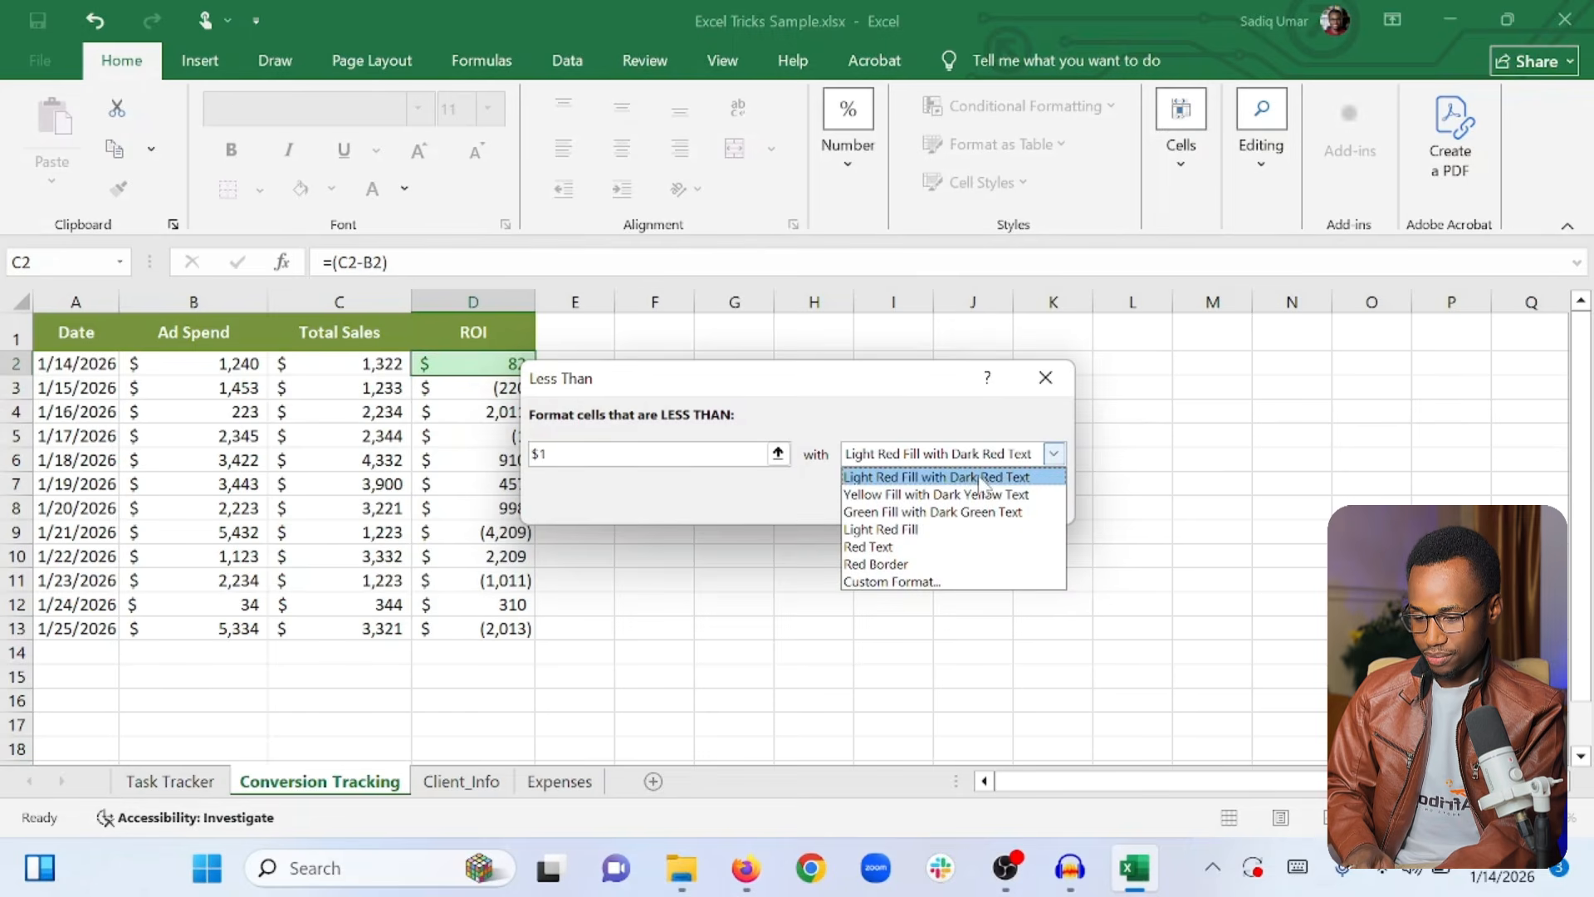
left_click(977, 480)
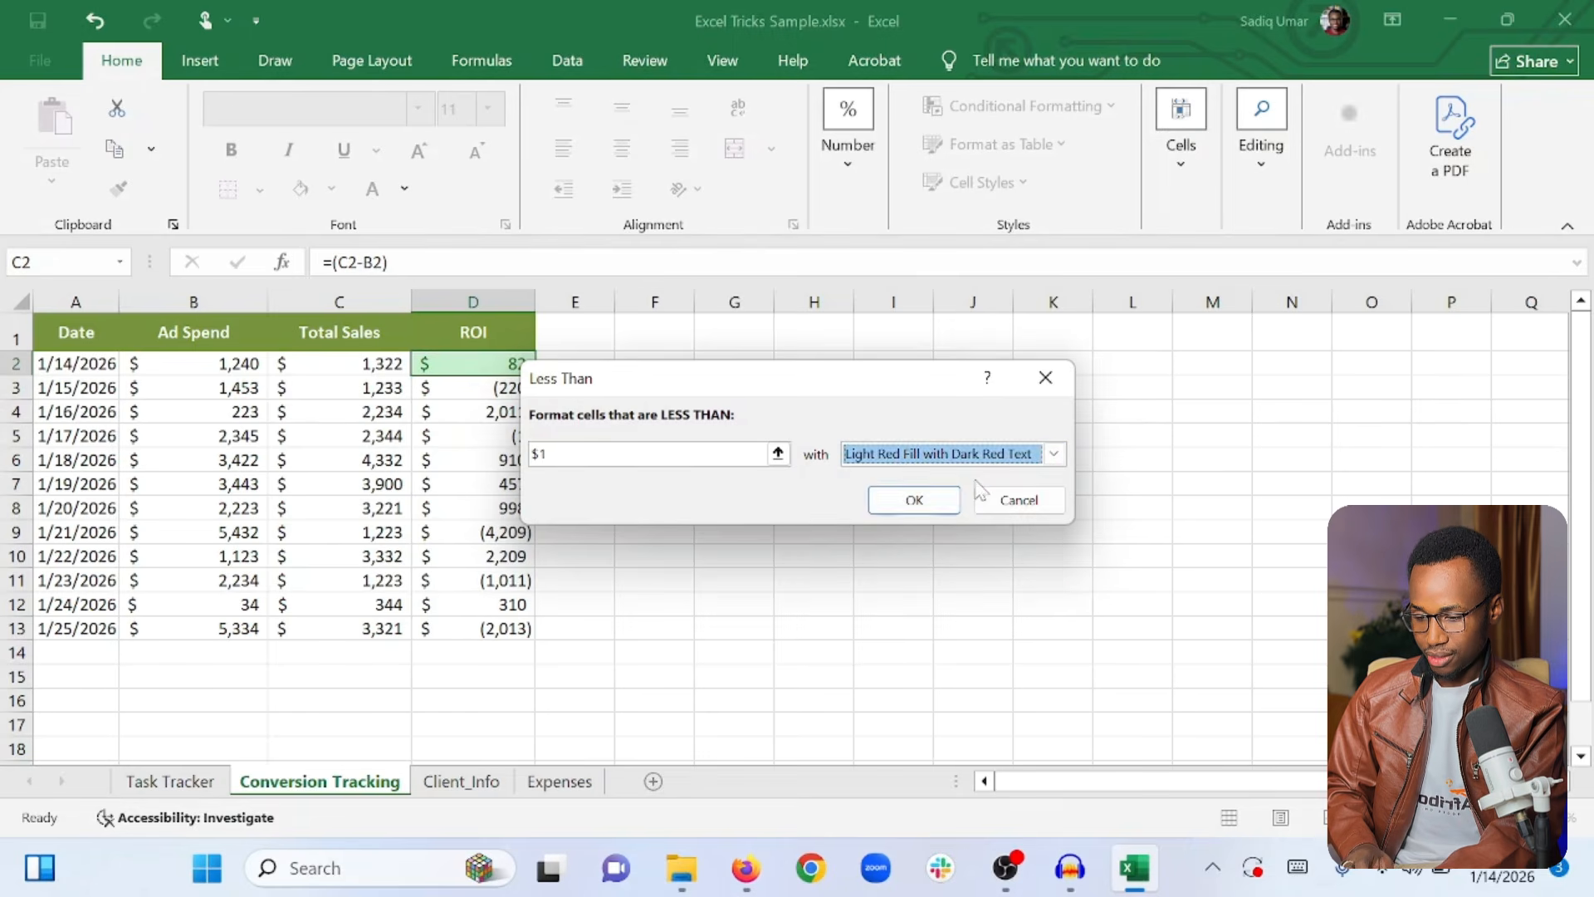
left_click(905, 498)
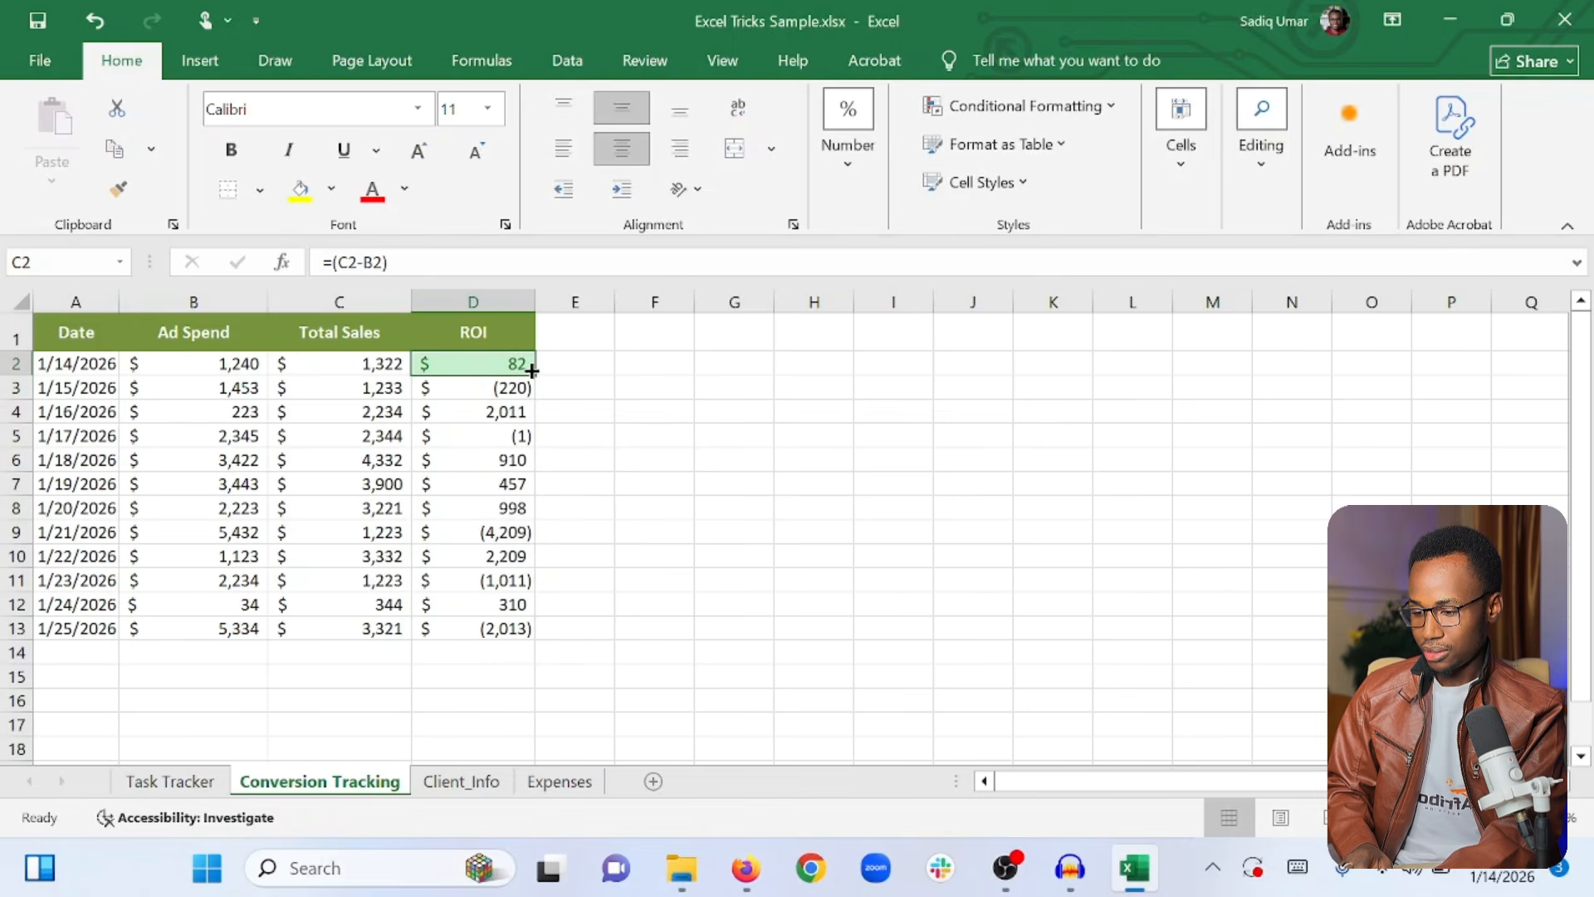
Fill D2 down to D13 to extend both conditional formatting rules to the whole ROI column
left_click_drag(535, 377, 522, 624)
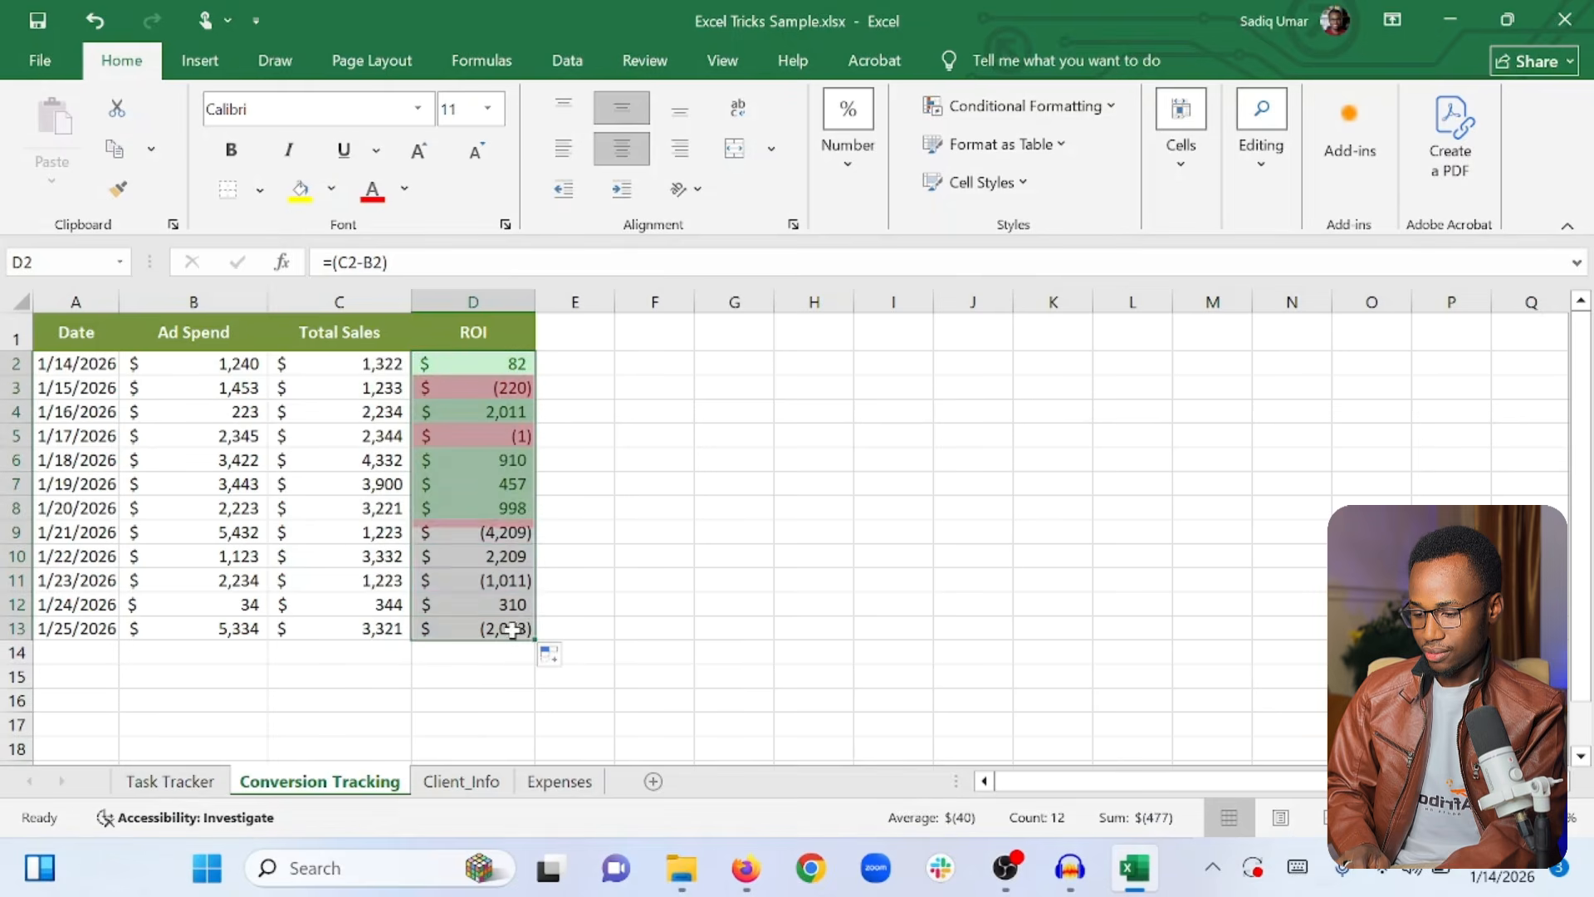
left_click(747, 532)
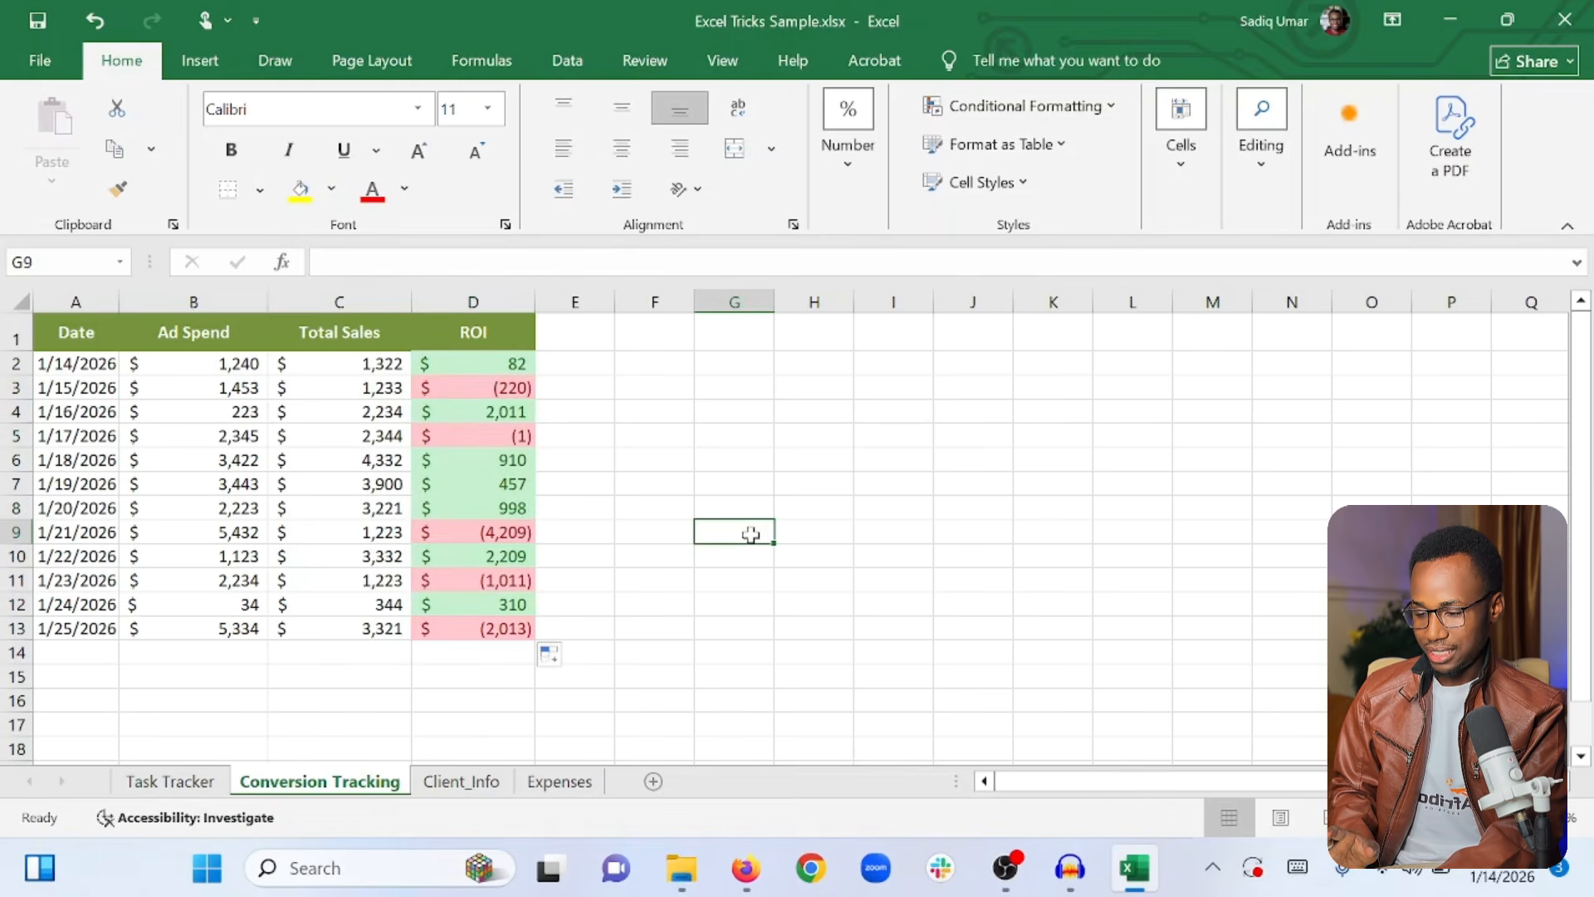
left_click(496, 357)
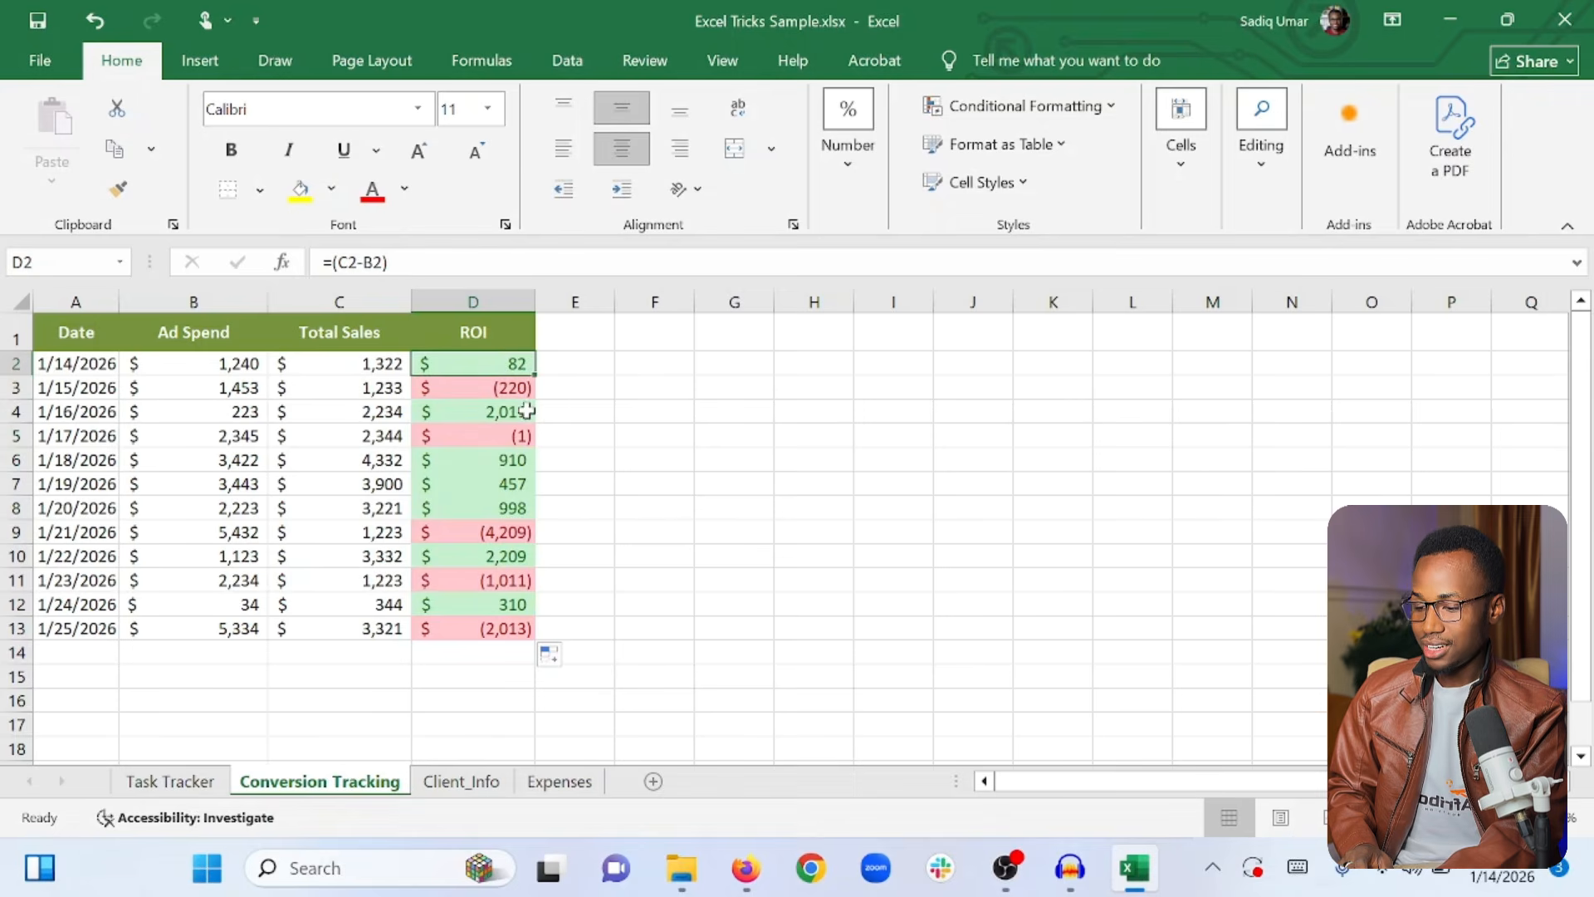
left_click(518, 391)
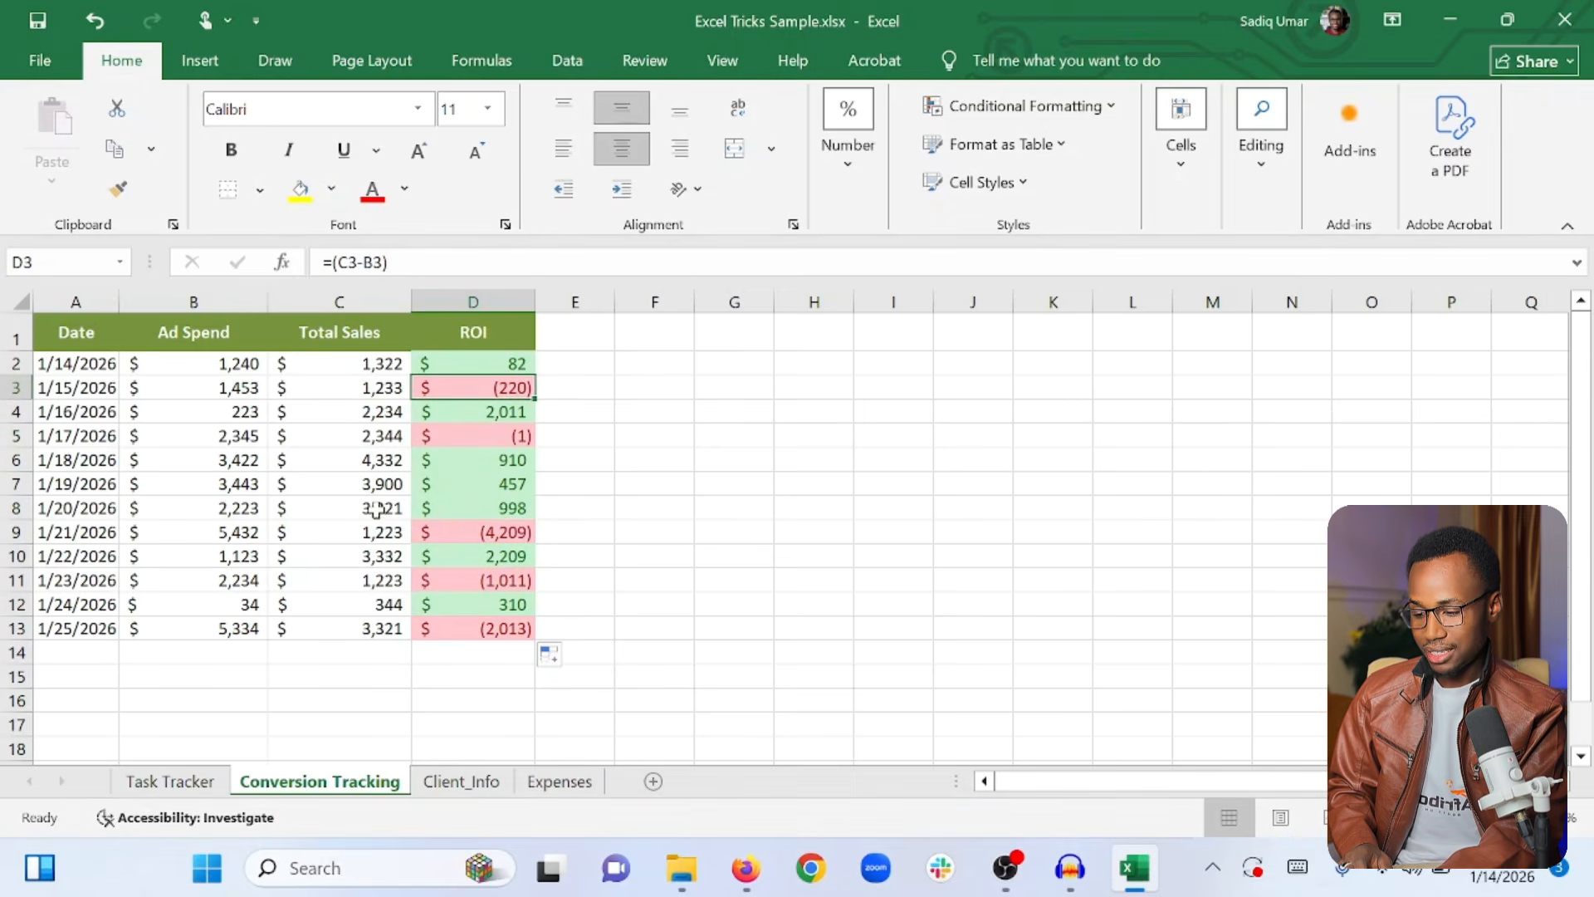
Add a record in row 14 with the current date 1/14/2026, an Ad Spend of 1222 and Total Sales of 13000
left_click(95, 627)
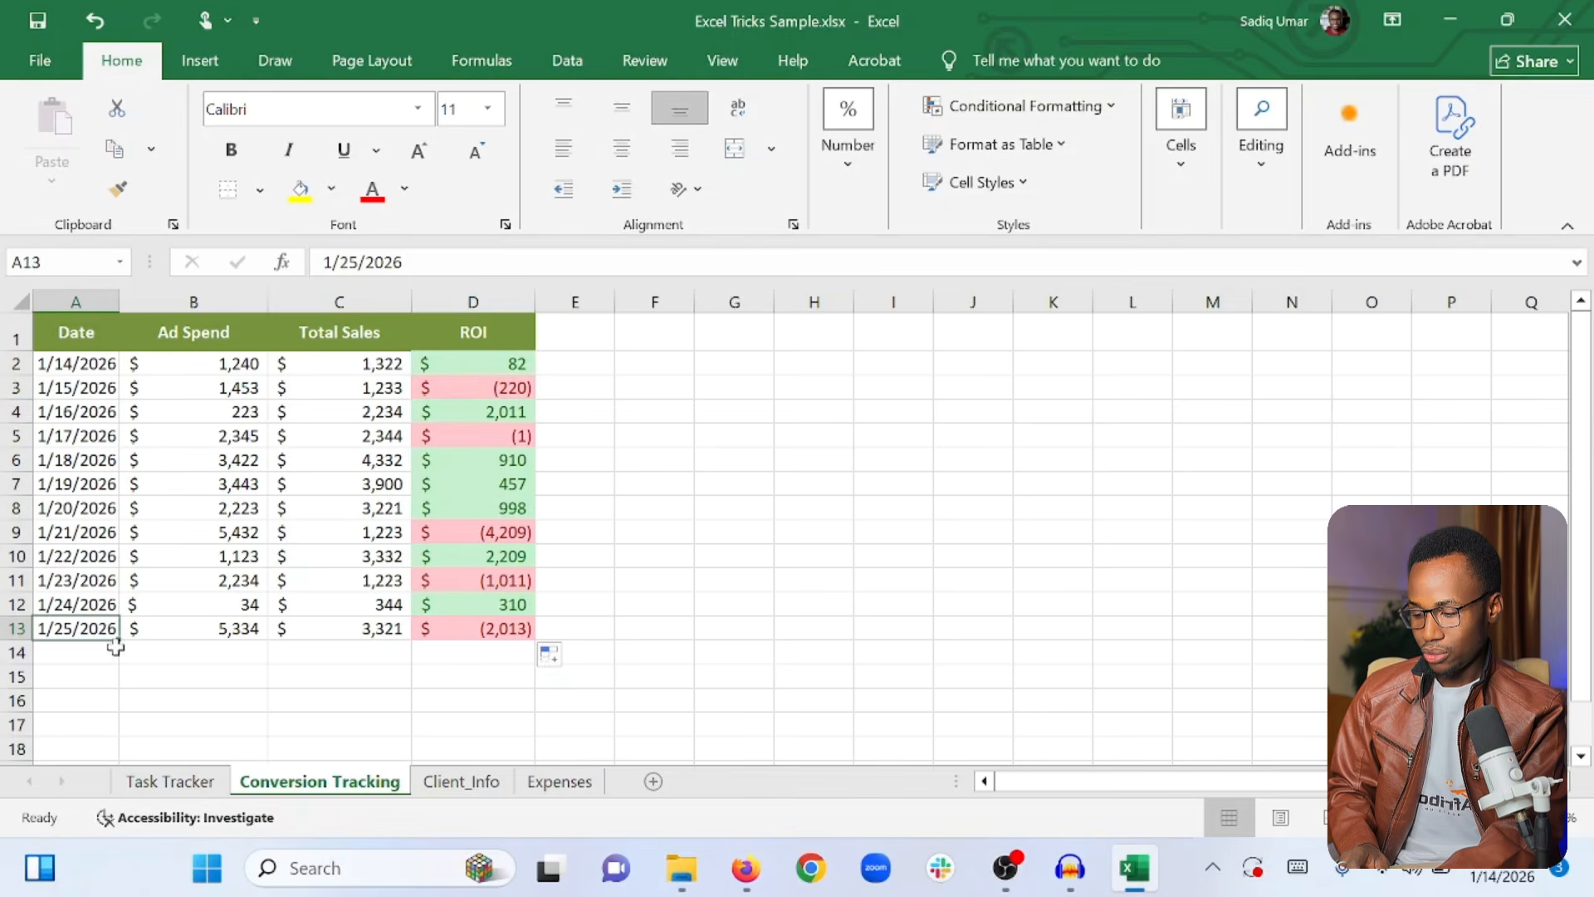
left_click(121, 644)
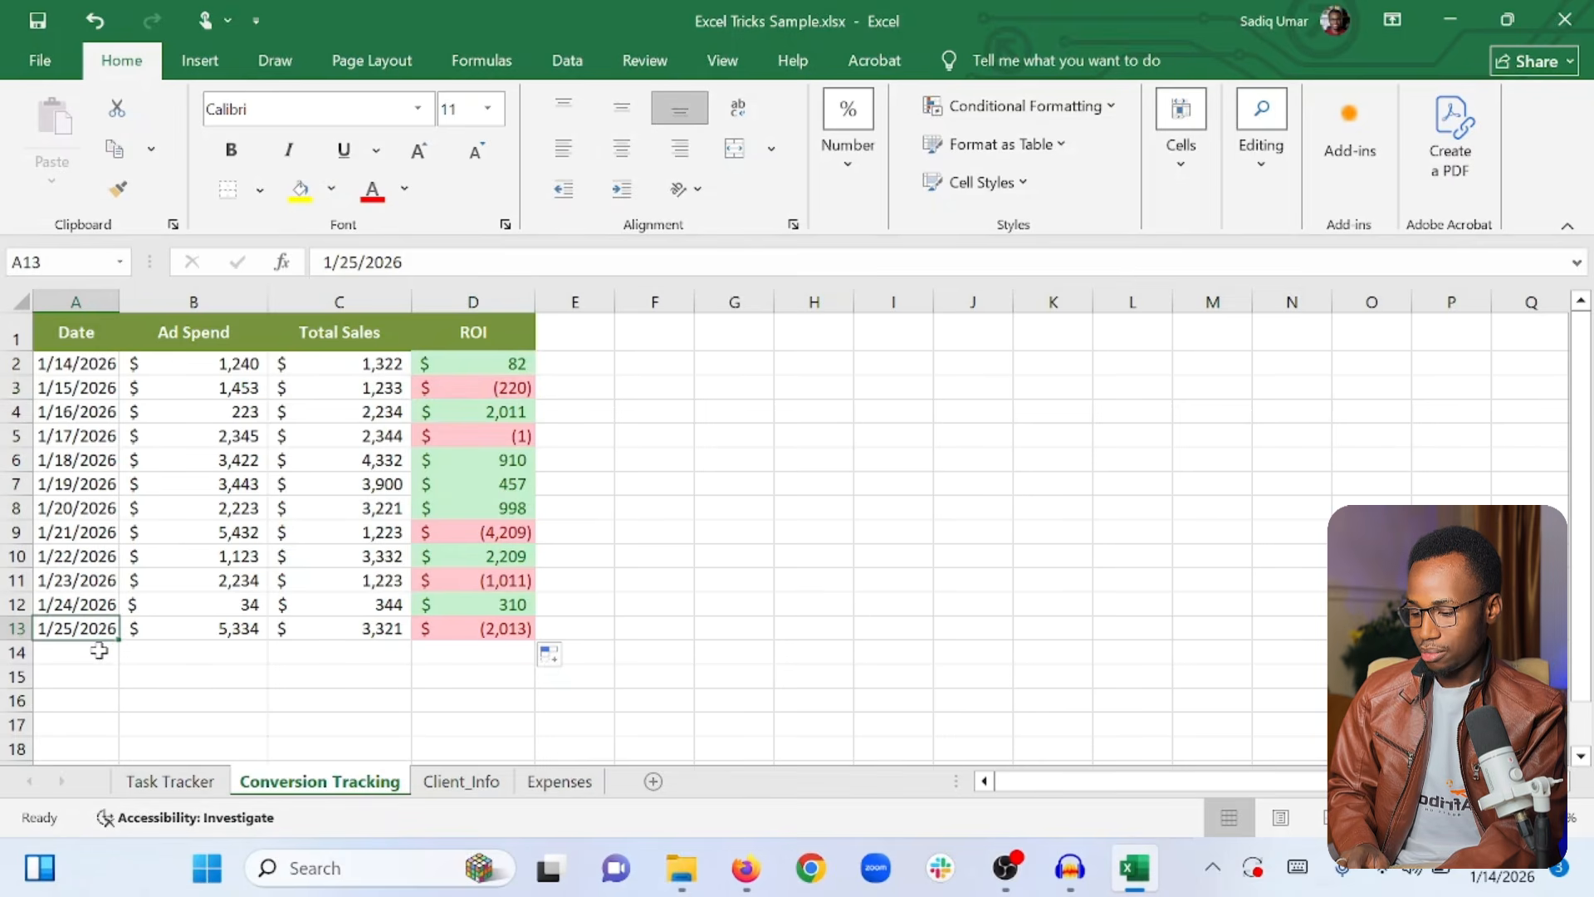
left_click(99, 650)
key("ctrl+semicolon")
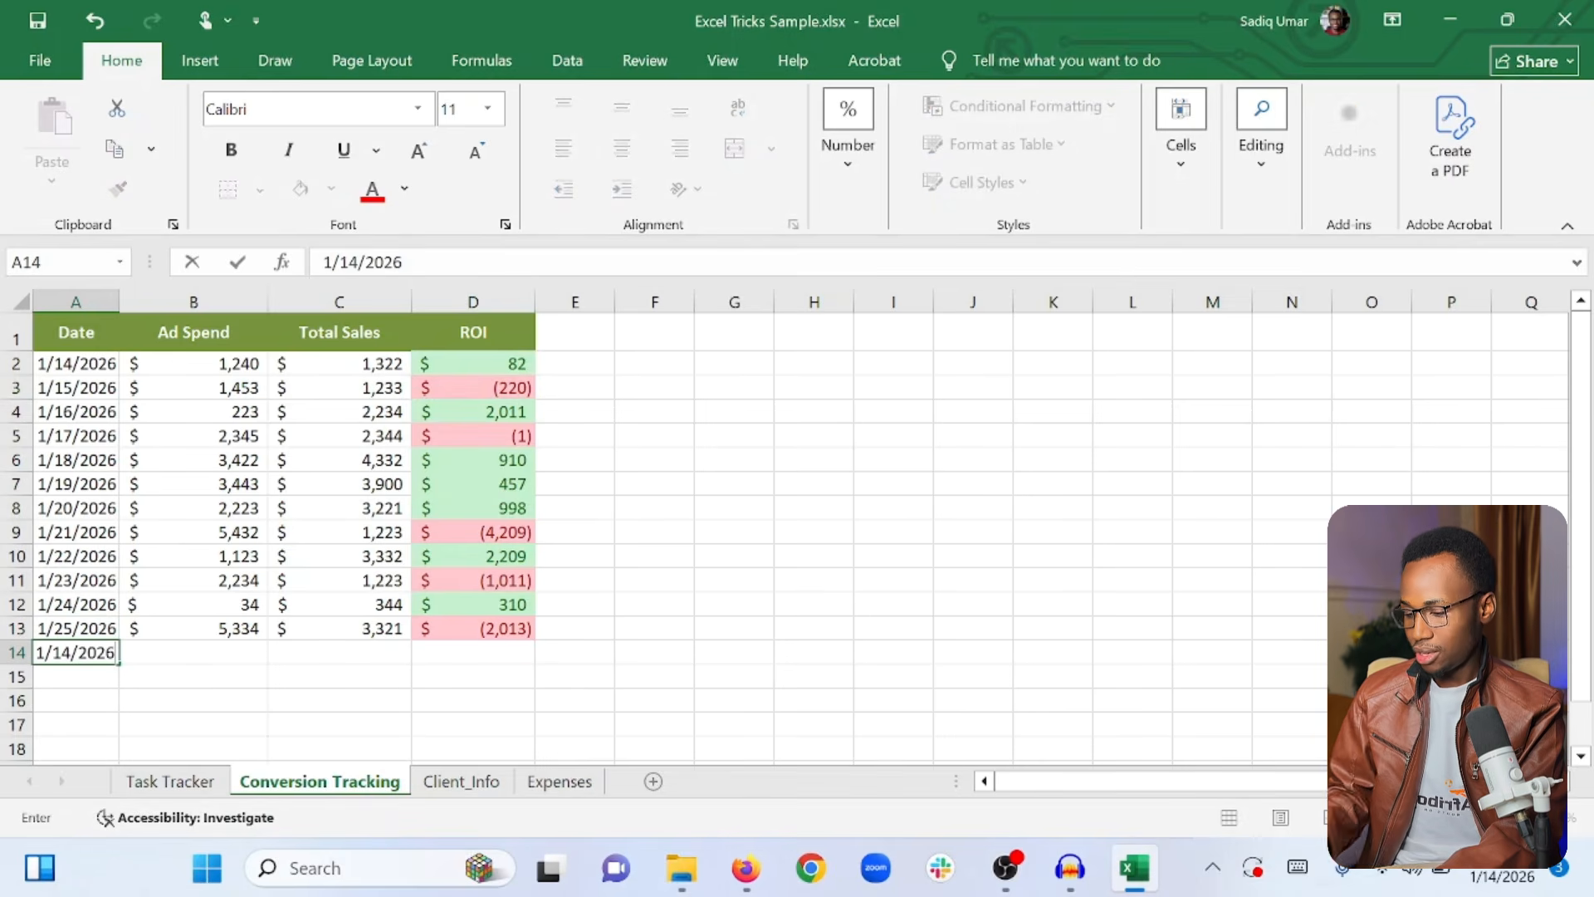
key("Tab")
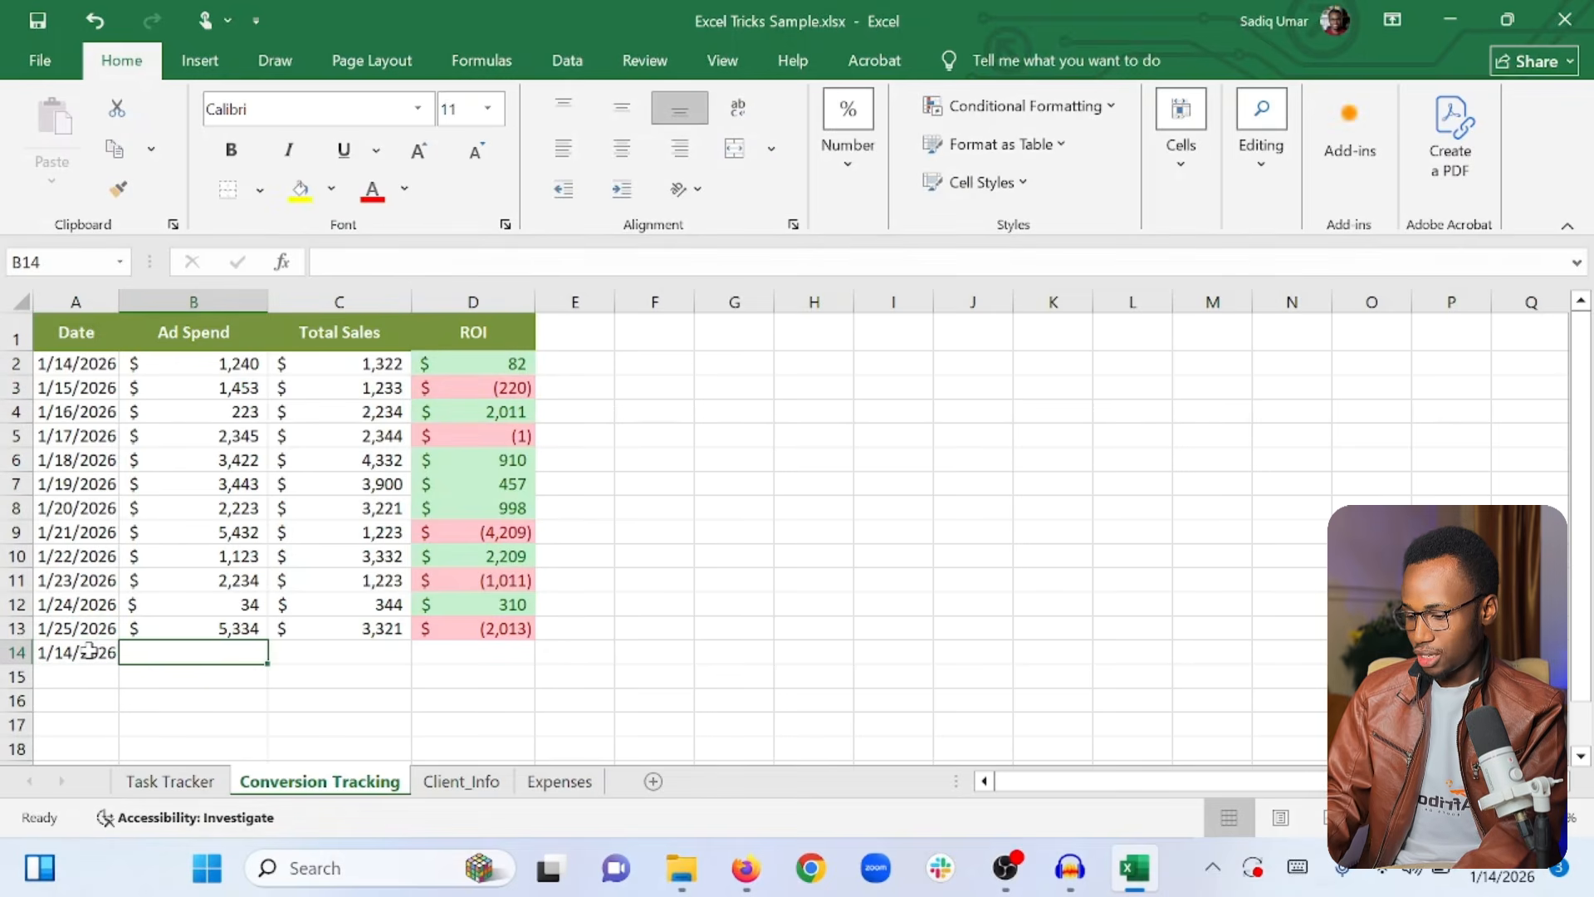
type("1222")
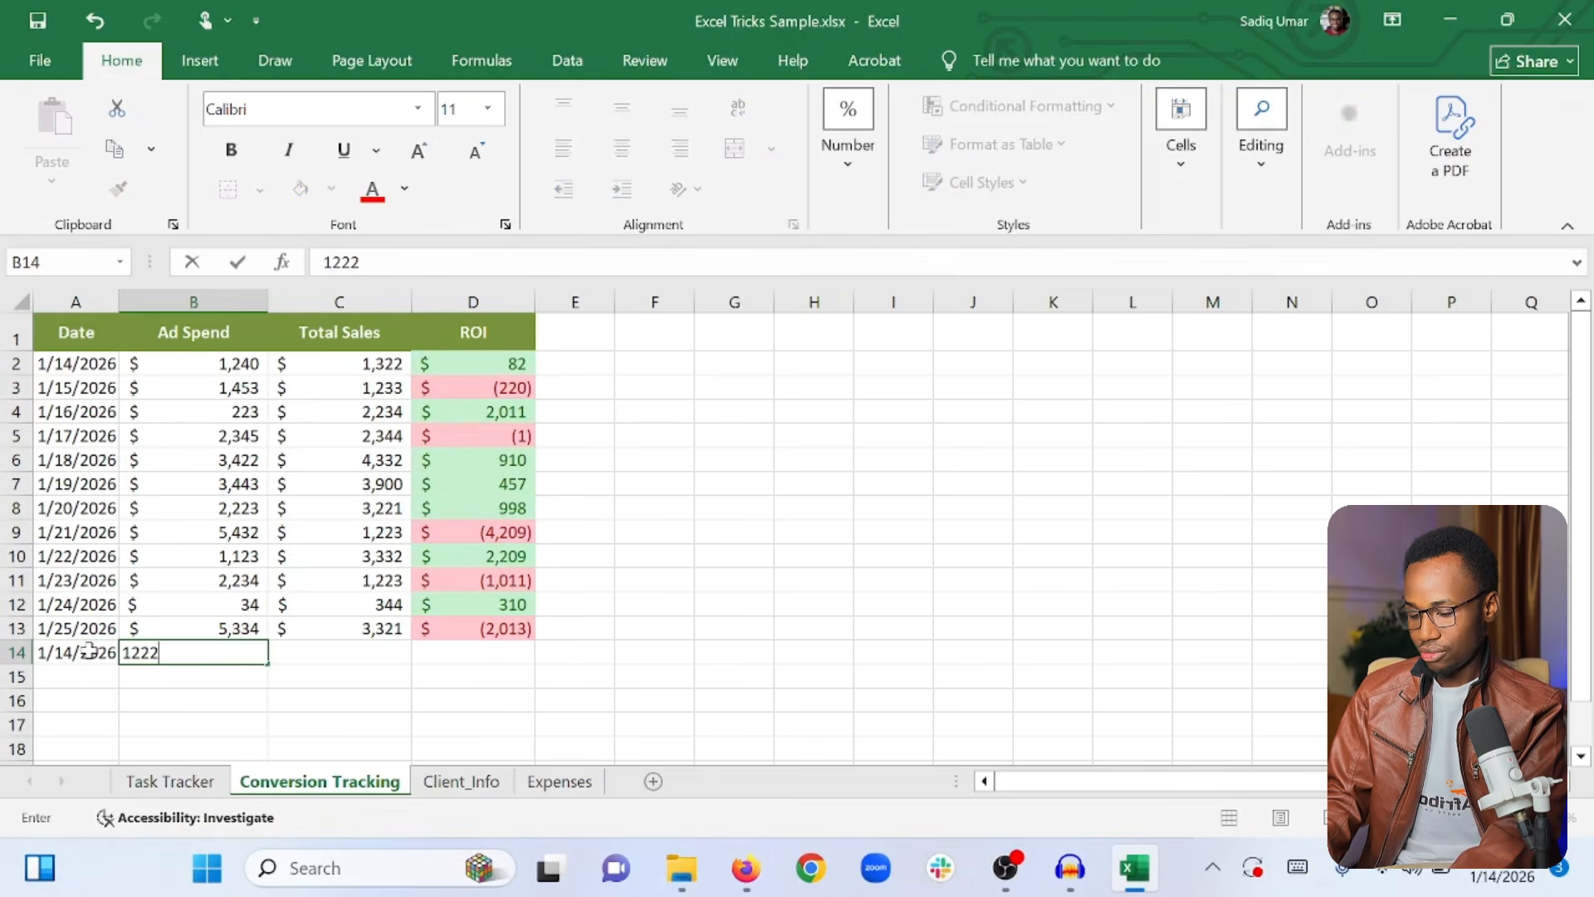
key("Tab")
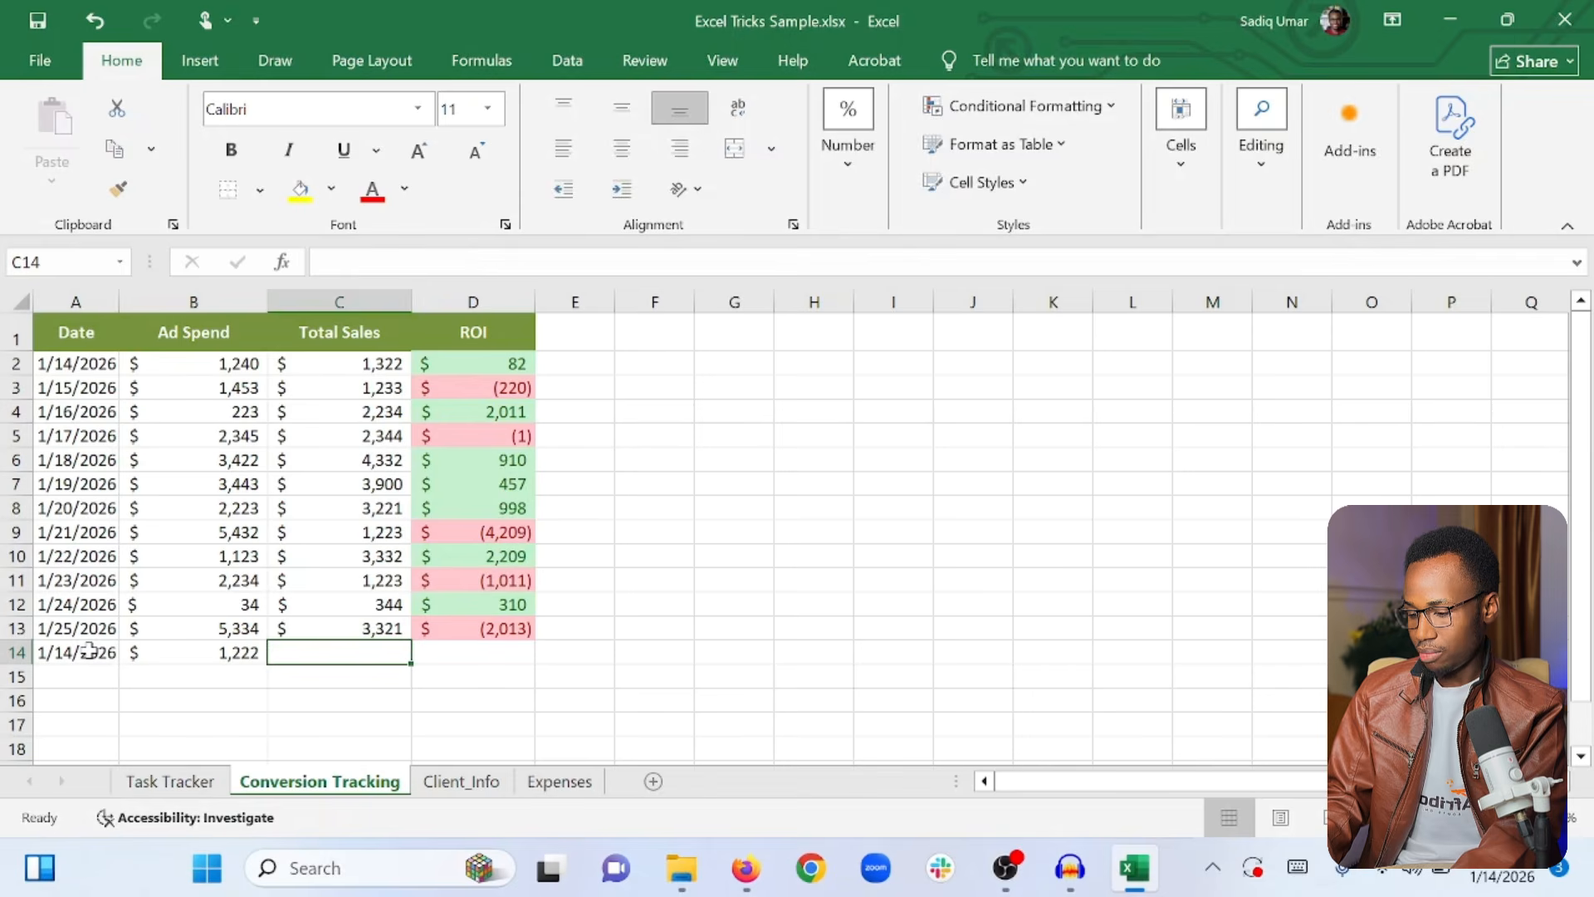
type("13000")
key("Tab")
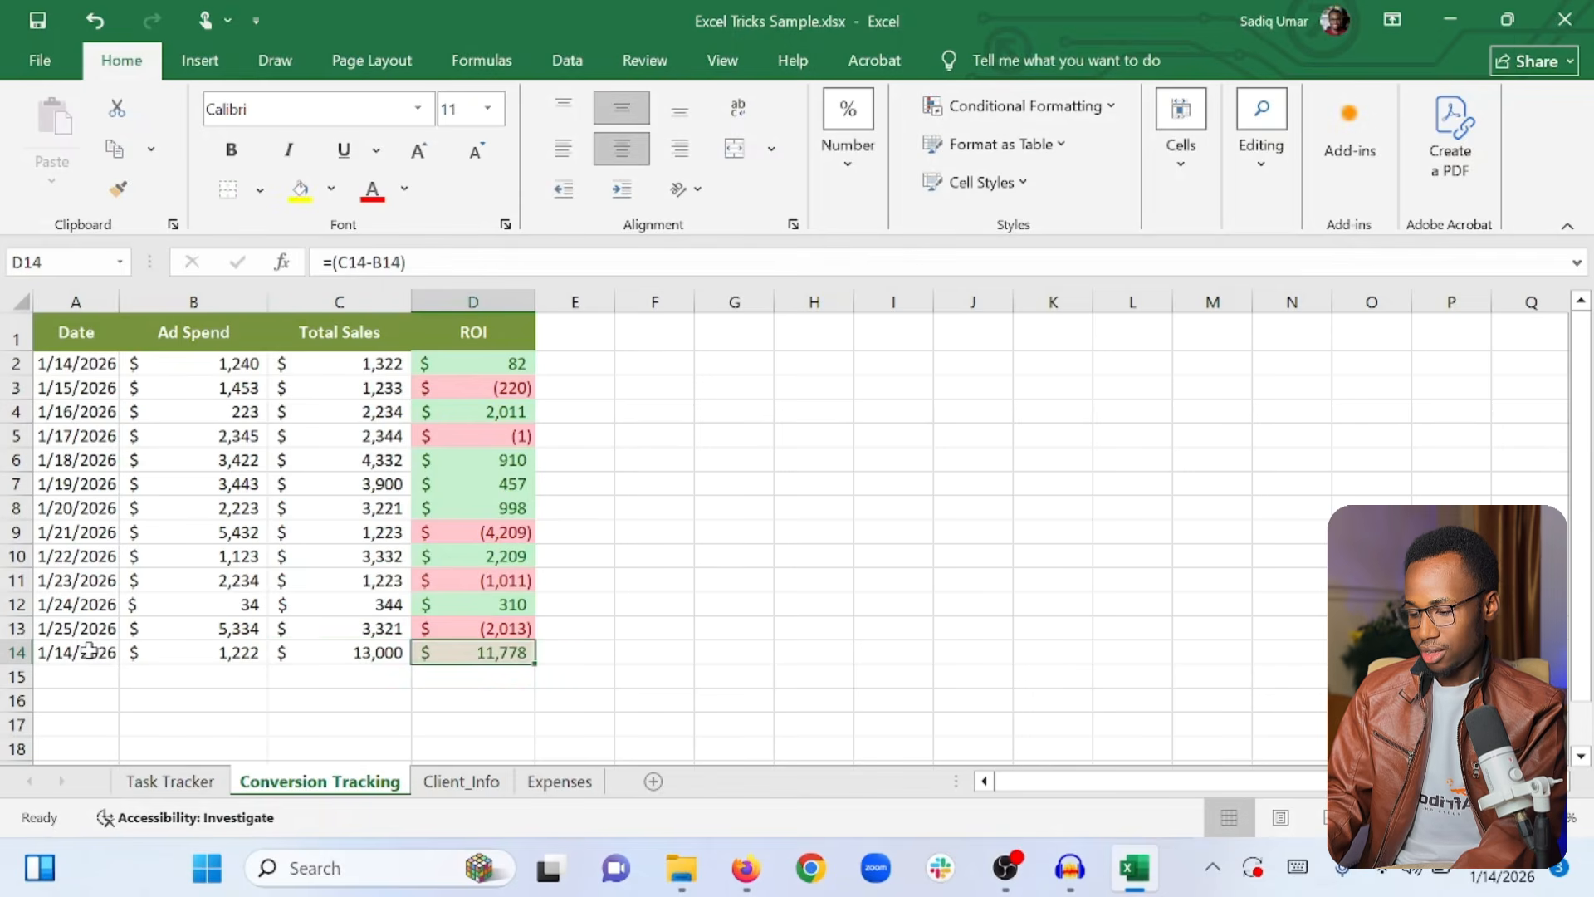